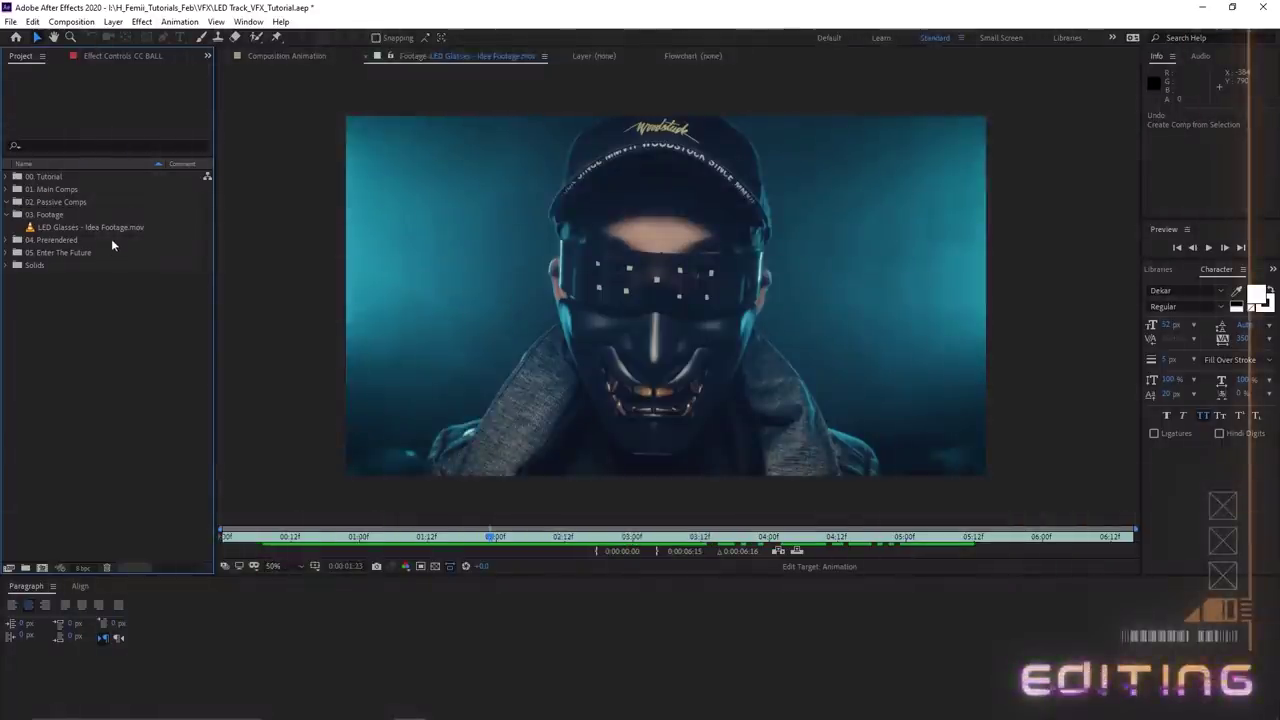
- Create a new composition from the LED Glasses - Idea Footage.mov clip and move the current time to 0:00:01:17
{"action": "left_click_drag", "start_coordinate": [324, 538], "coordinate": [690, 519]}
{"action": "scroll", "coordinate": [672, 280], "scroll_direction": "up", "scroll_amount": 2}
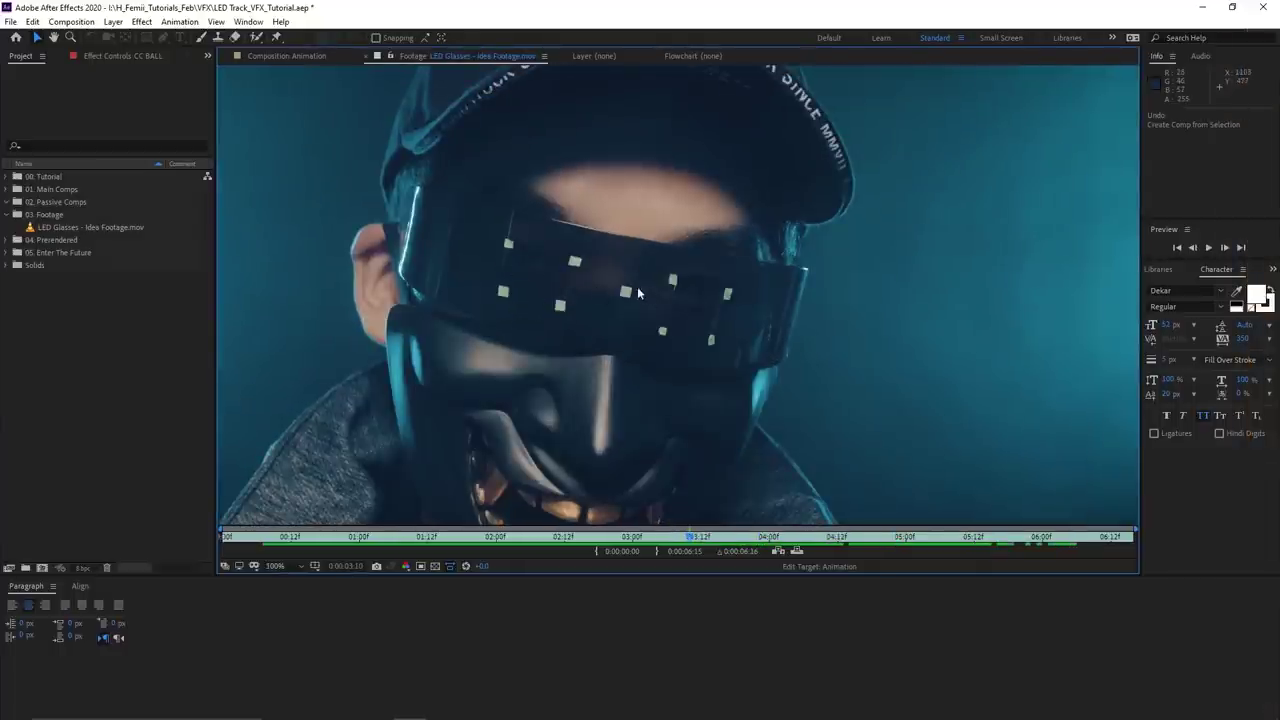
{"action": "scroll", "coordinate": [647, 340], "scroll_direction": "down", "scroll_amount": 2}
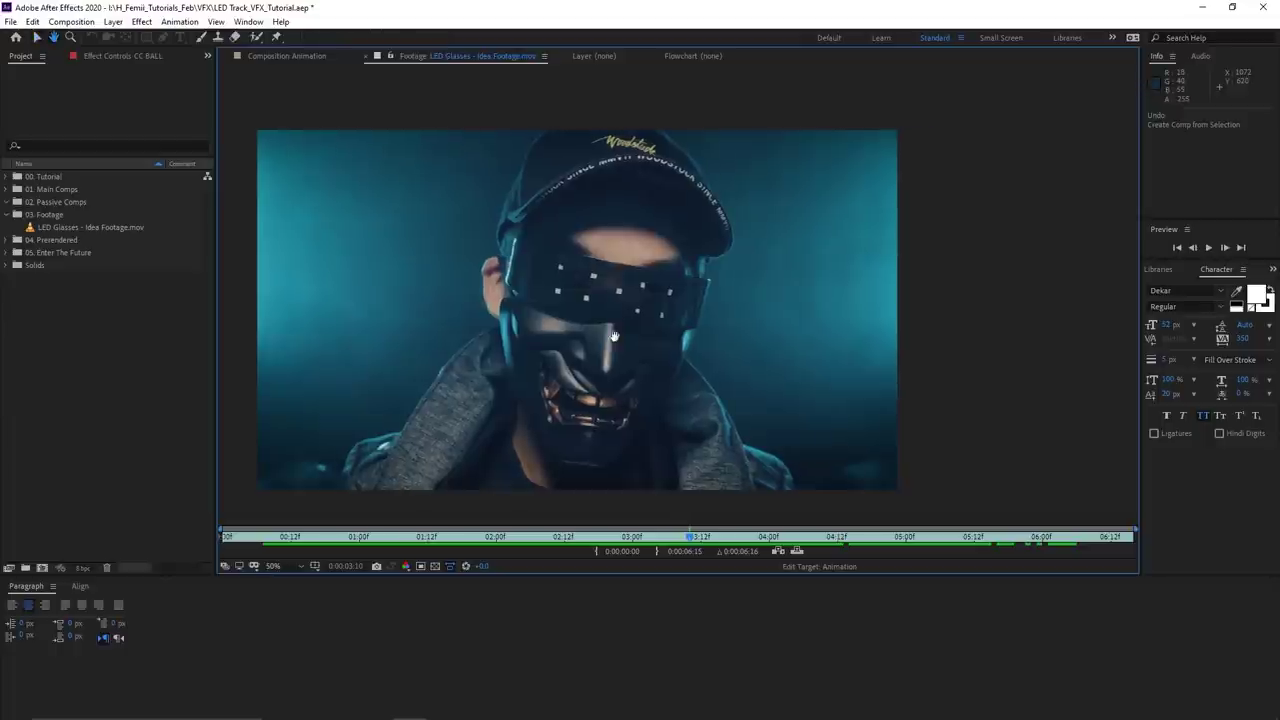
{"action": "left_click", "coordinate": [95, 228]}
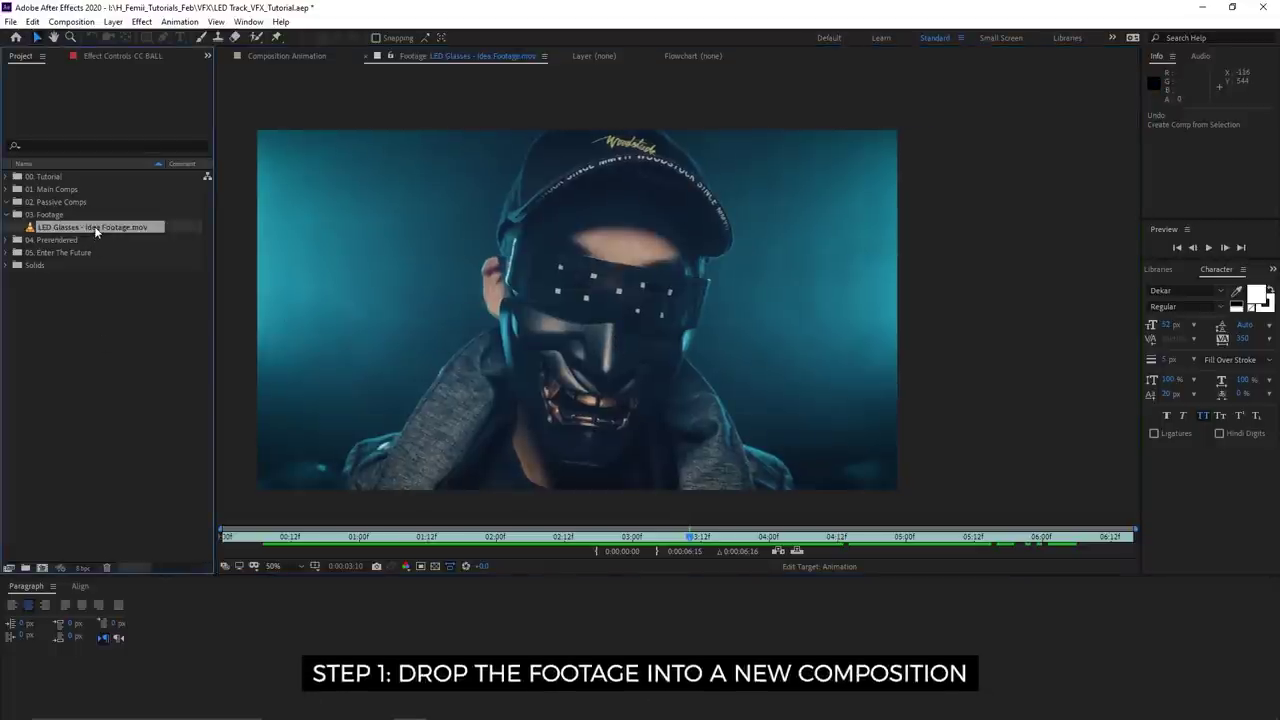
{"action": "left_click_drag", "start_coordinate": [95, 232], "coordinate": [42, 568]}
{"action": "scroll", "coordinate": [790, 396], "scroll_direction": "down", "scroll_amount": 2}
{"action": "left_click", "coordinate": [607, 609]}
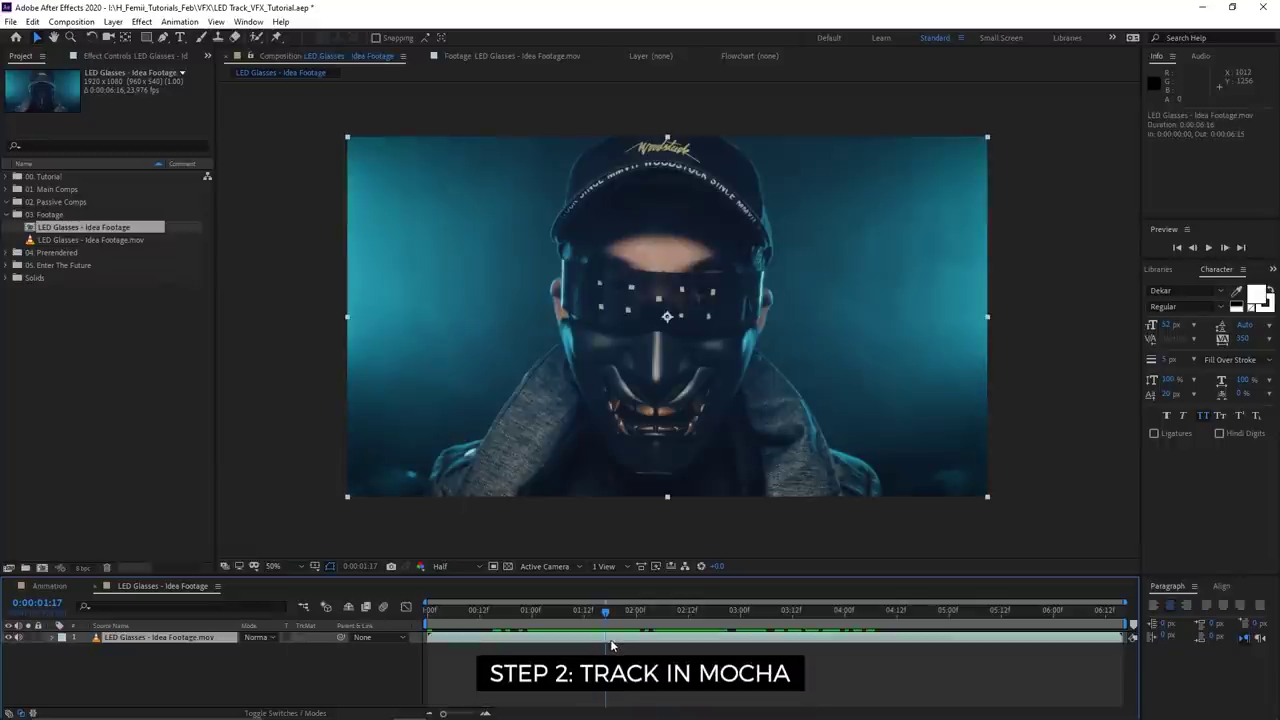
- Apply the Mocha AE effect to the LED Glasses - Idea Footage.mov layer
{"action": "left_click", "coordinate": [1272, 269]}
{"action": "left_click", "coordinate": [1228, 287]}
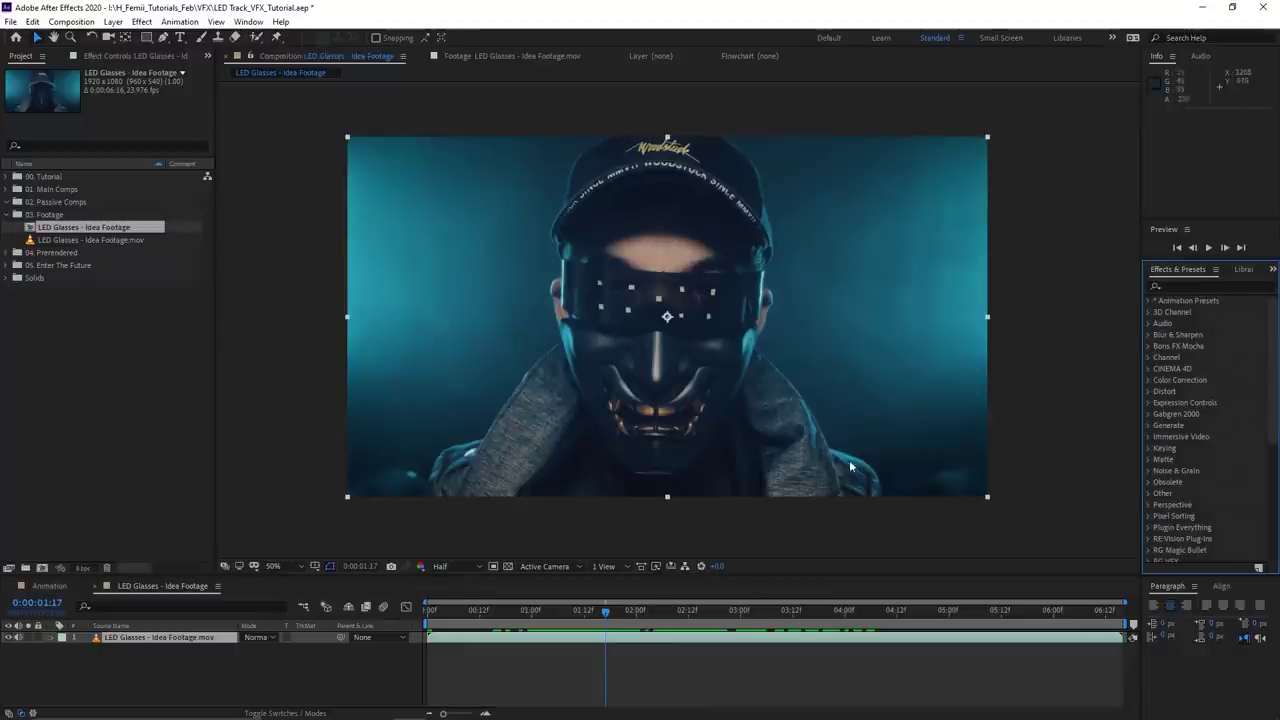
{"action": "left_click", "coordinate": [685, 637]}
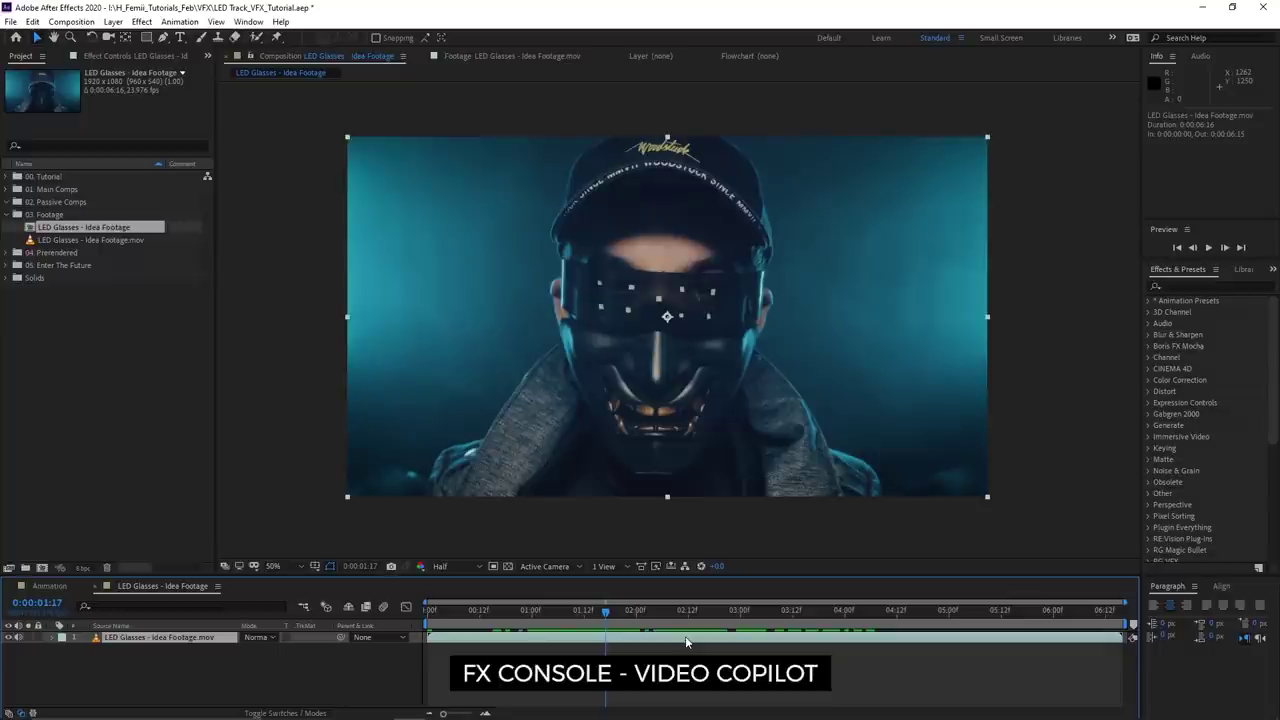
{"action": "key", "text": "ctrl+space"}
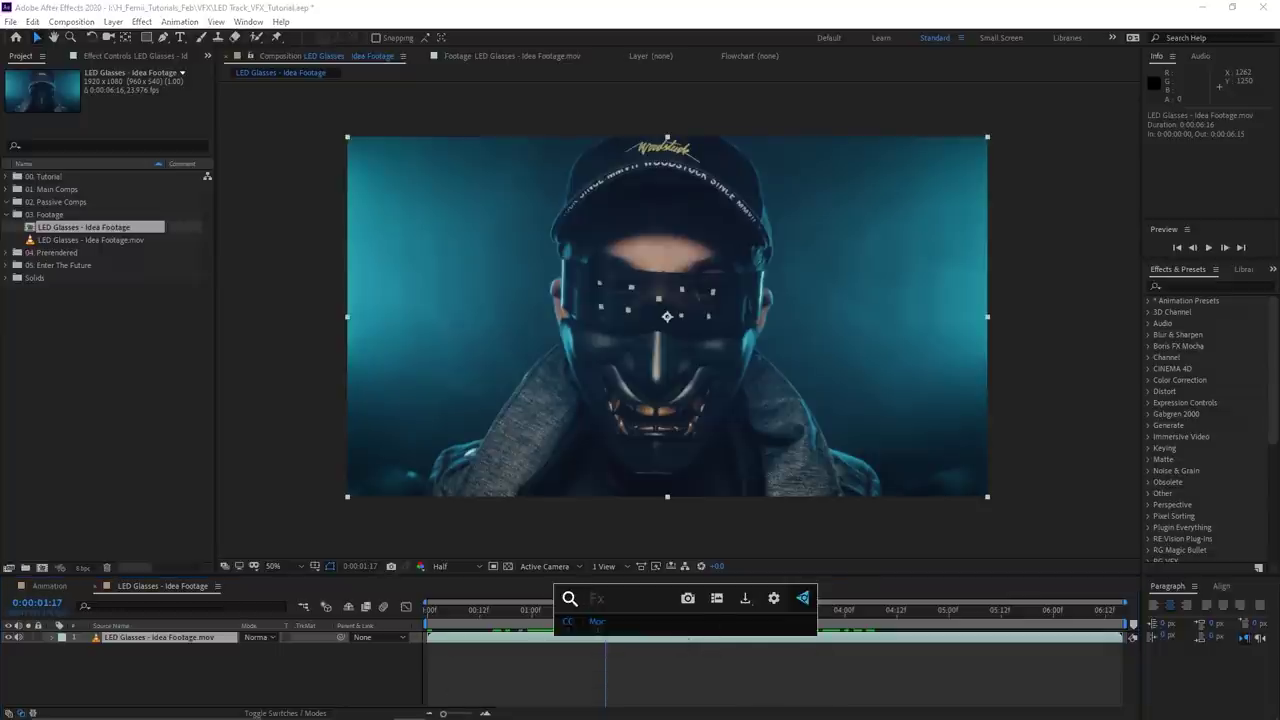
{"action": "type", "text": "mocha"}
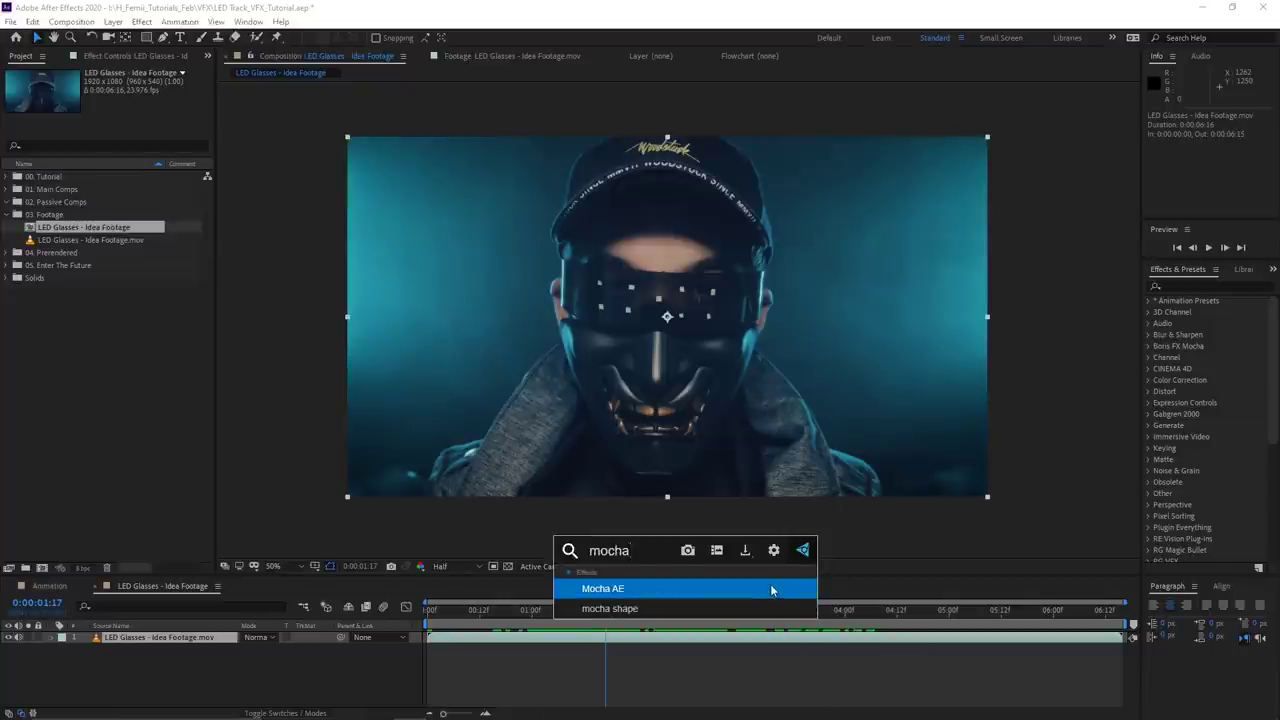
{"action": "left_click", "coordinate": [771, 591]}
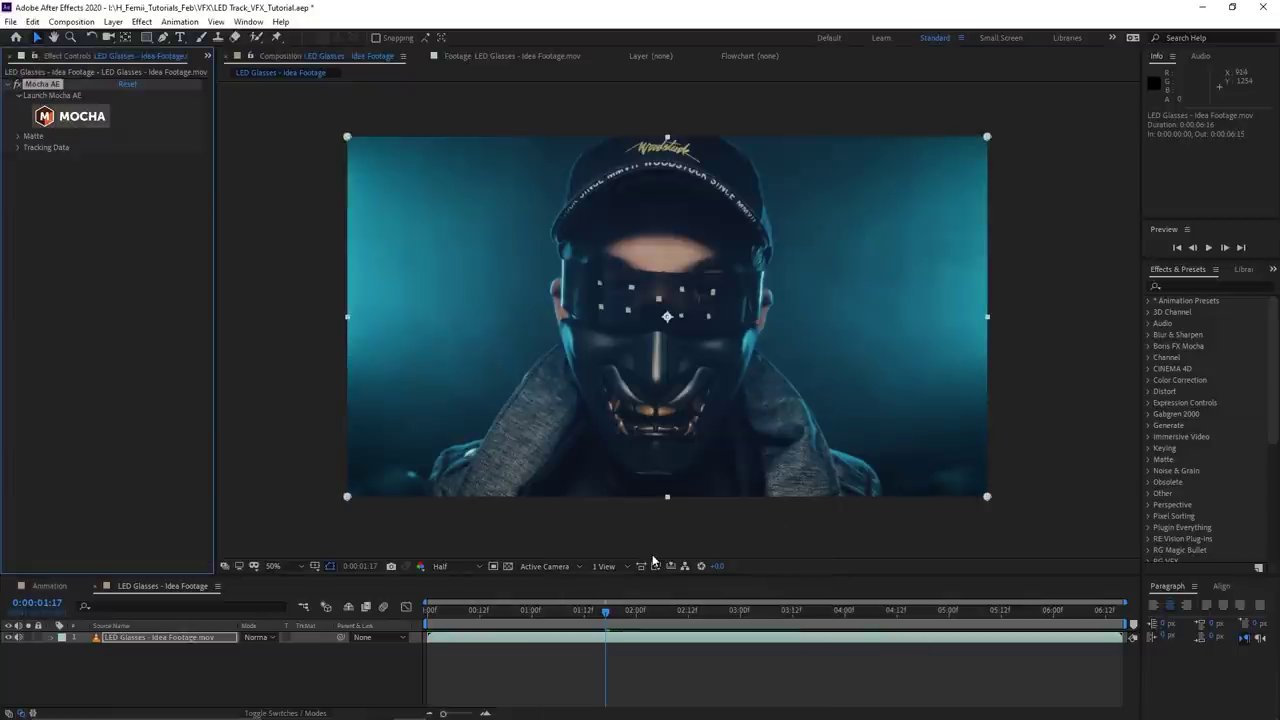
- Set the composition's preview resolution to Full and launch Mocha AE for the footage layer
{"action": "scroll", "coordinate": [668, 325], "scroll_direction": "up", "scroll_amount": 2}
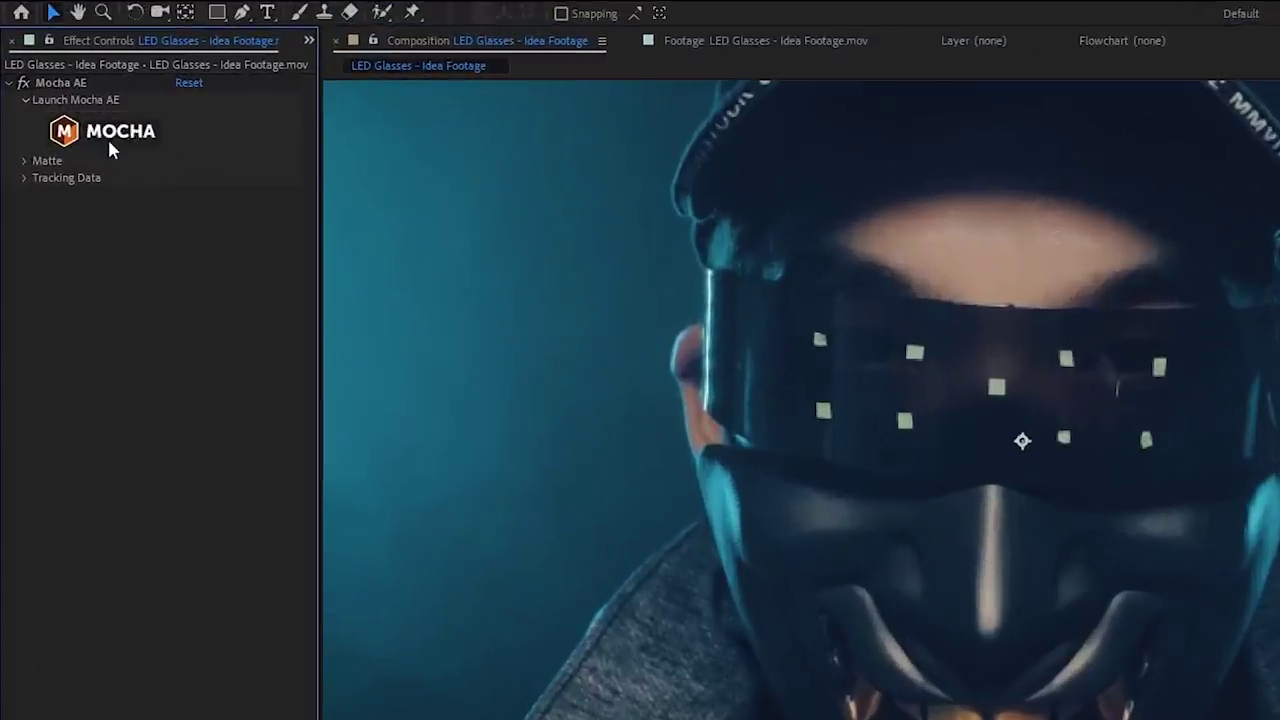
{"action": "left_click", "coordinate": [108, 137]}
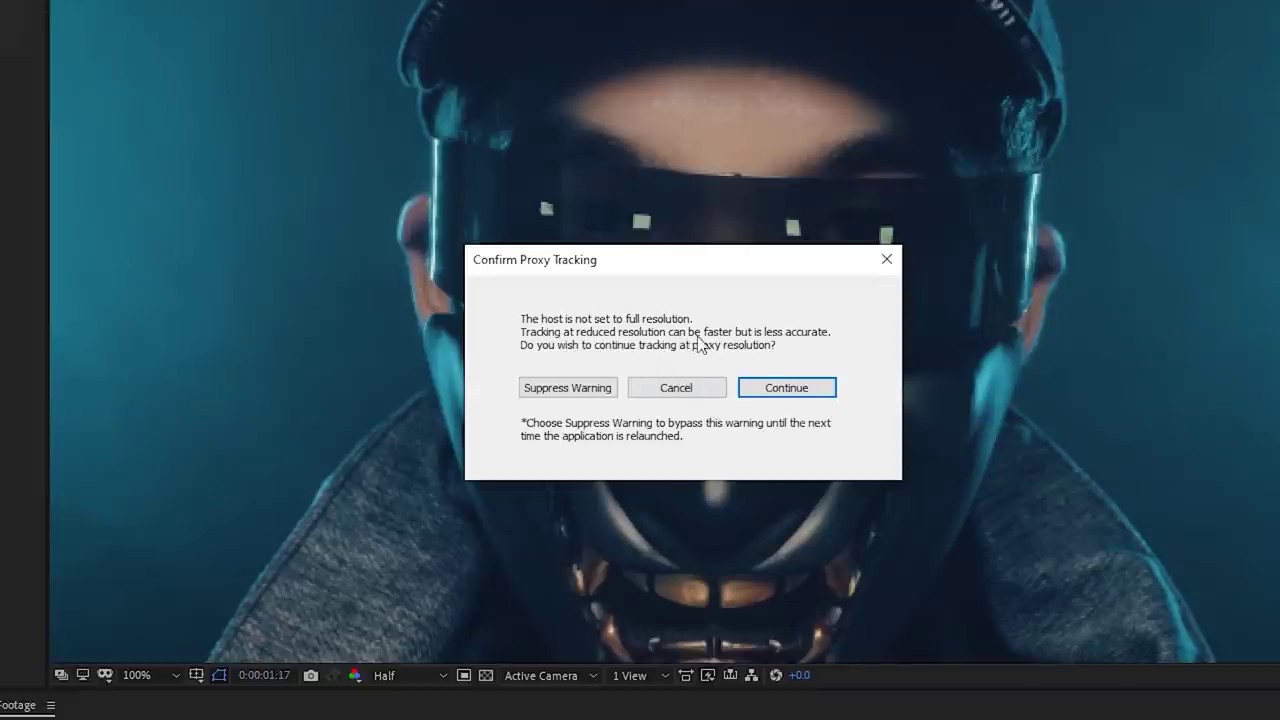
{"action": "left_click", "coordinate": [674, 388]}
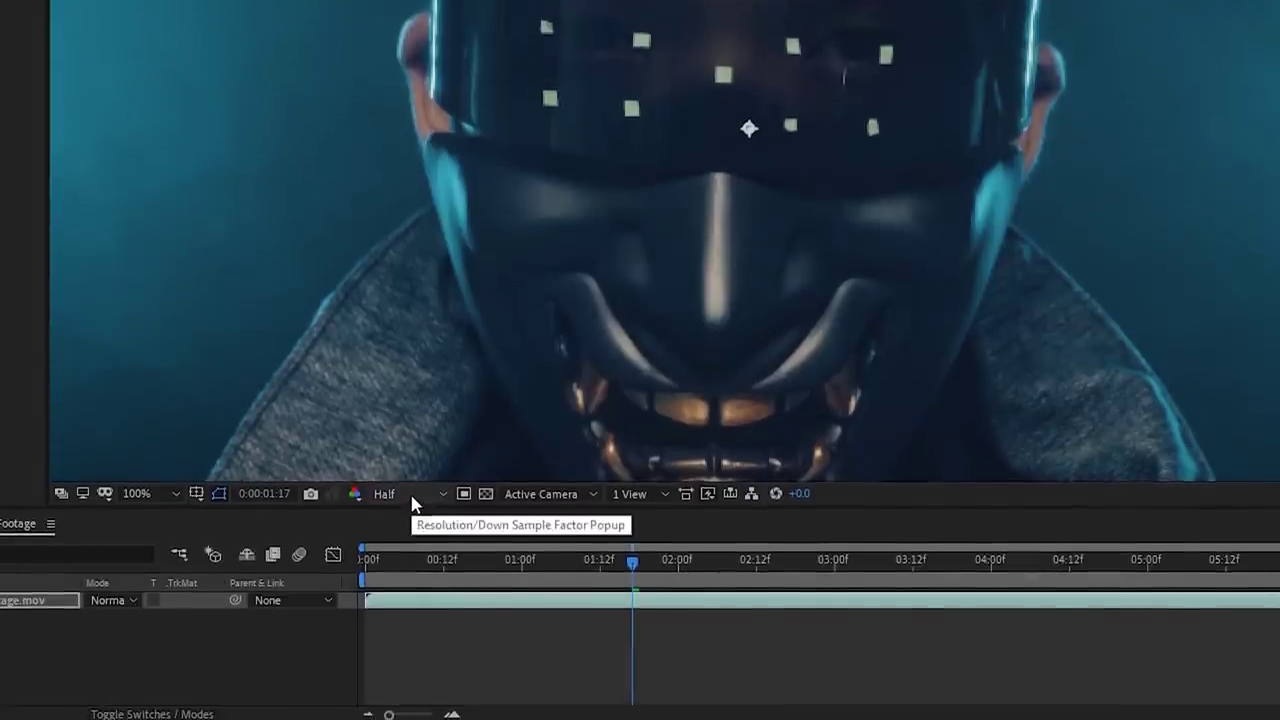
{"action": "left_click", "coordinate": [410, 675]}
{"action": "left_click", "coordinate": [400, 540]}
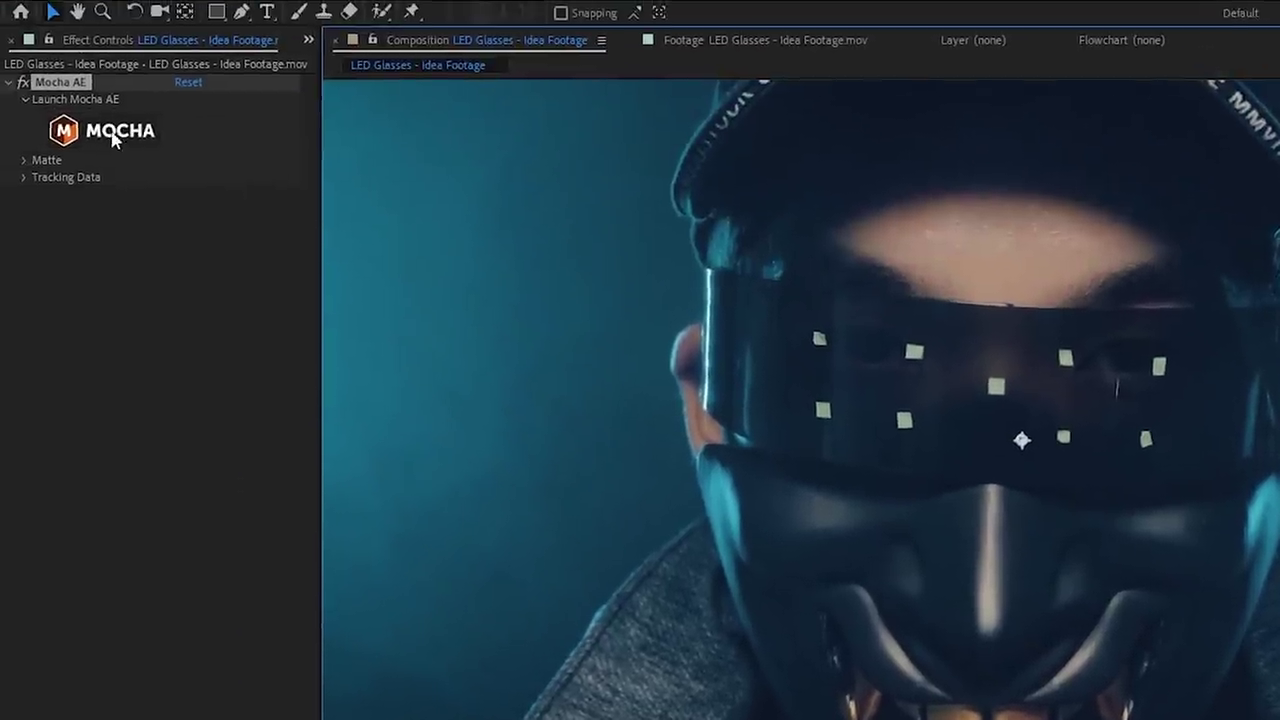
{"action": "left_click", "coordinate": [113, 137]}
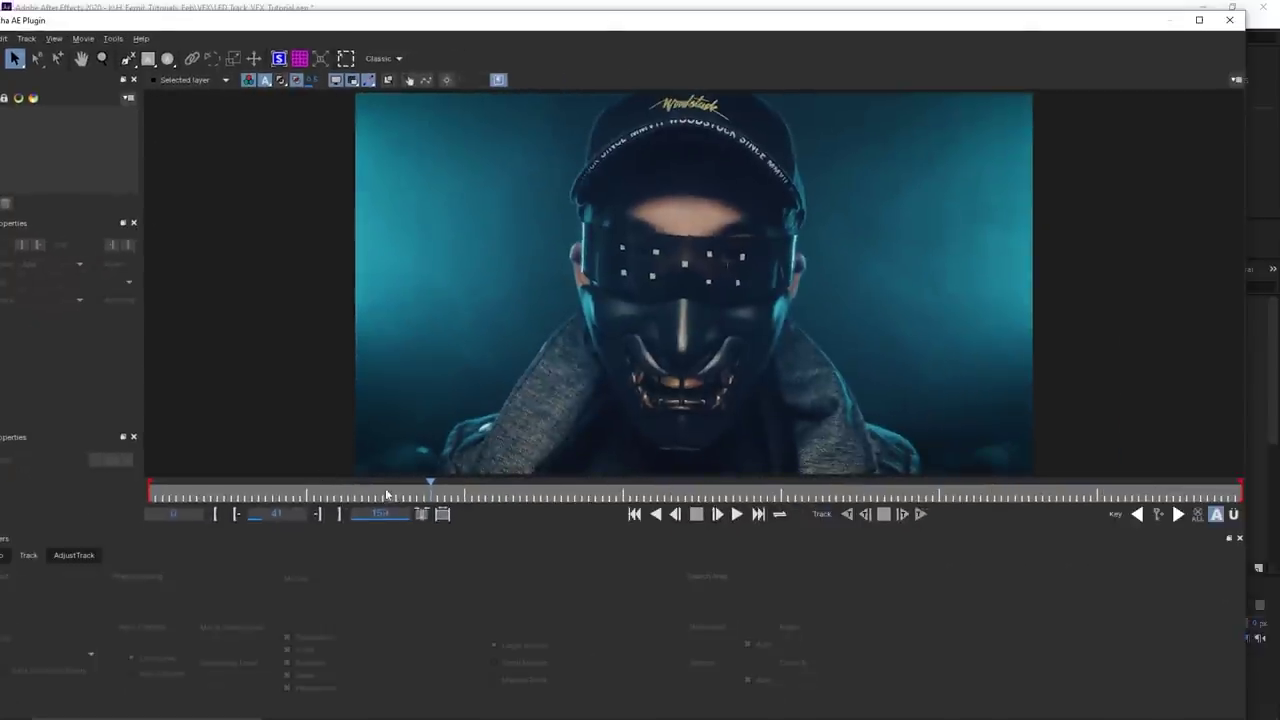
- At frame 37, draw a closed X-Spline around the square tracking markers on the visor, dipping in at the nose bridge
{"action": "left_click_drag", "start_coordinate": [385, 493], "coordinate": [400, 468]}
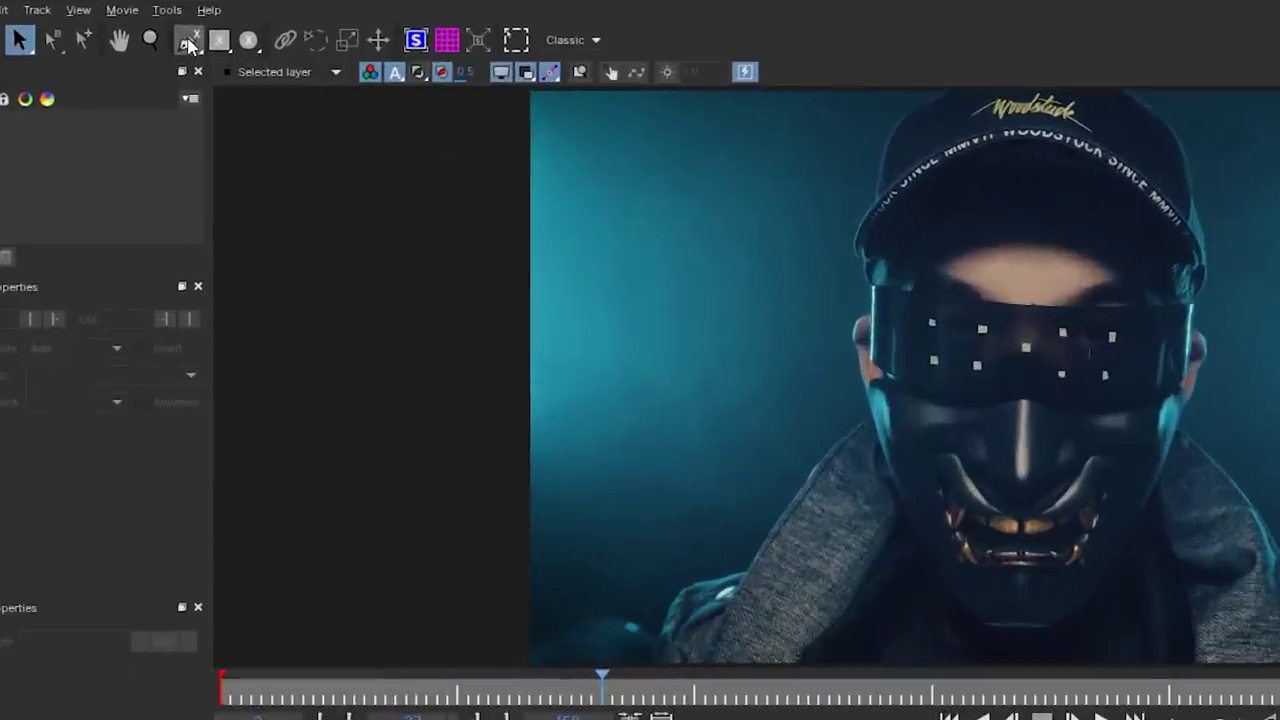
{"action": "left_click", "coordinate": [188, 42]}
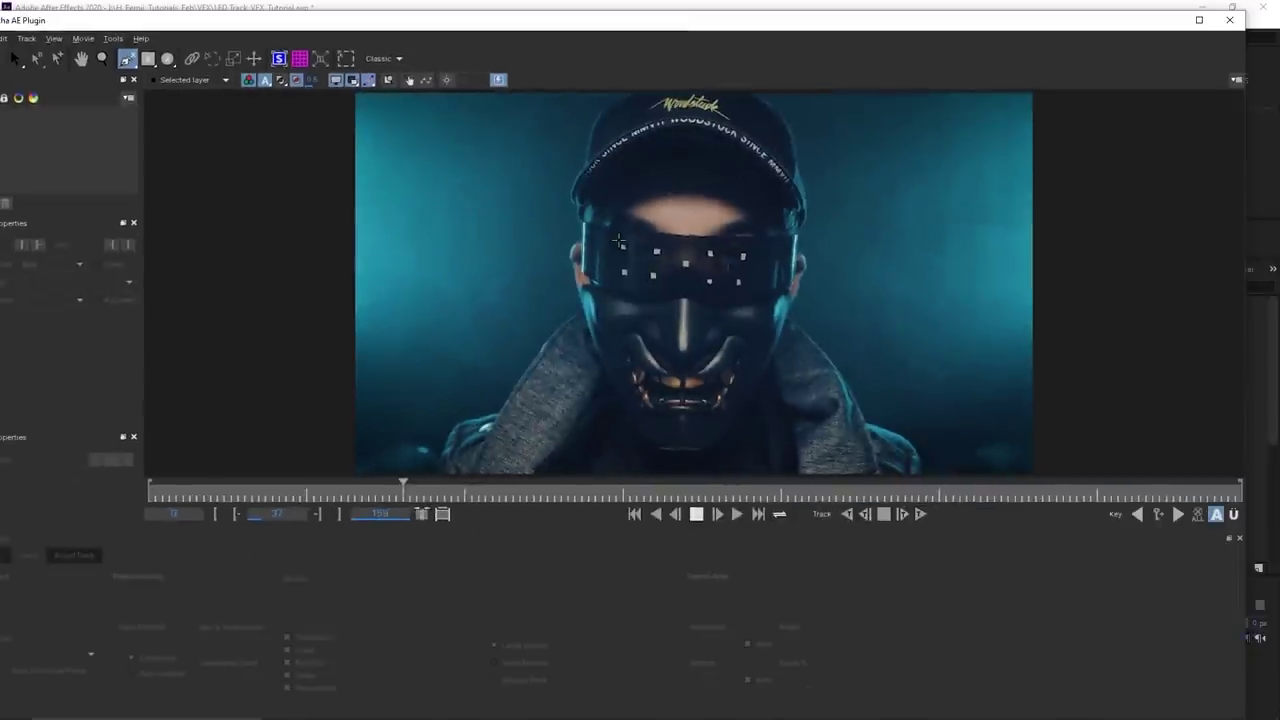
{"action": "left_click", "coordinate": [932, 278]}
{"action": "left_click", "coordinate": [935, 320]}
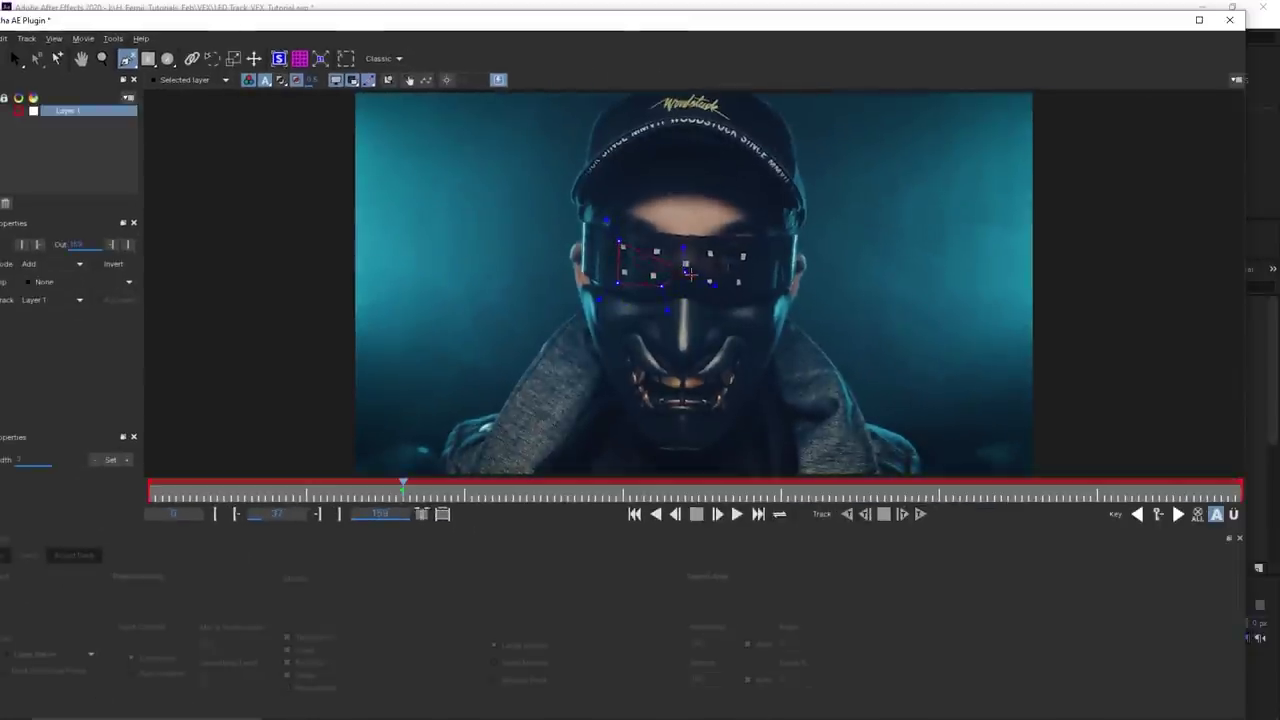
{"action": "left_click", "coordinate": [706, 285]}
{"action": "left_click", "coordinate": [757, 249]}
{"action": "left_click", "coordinate": [694, 245]}
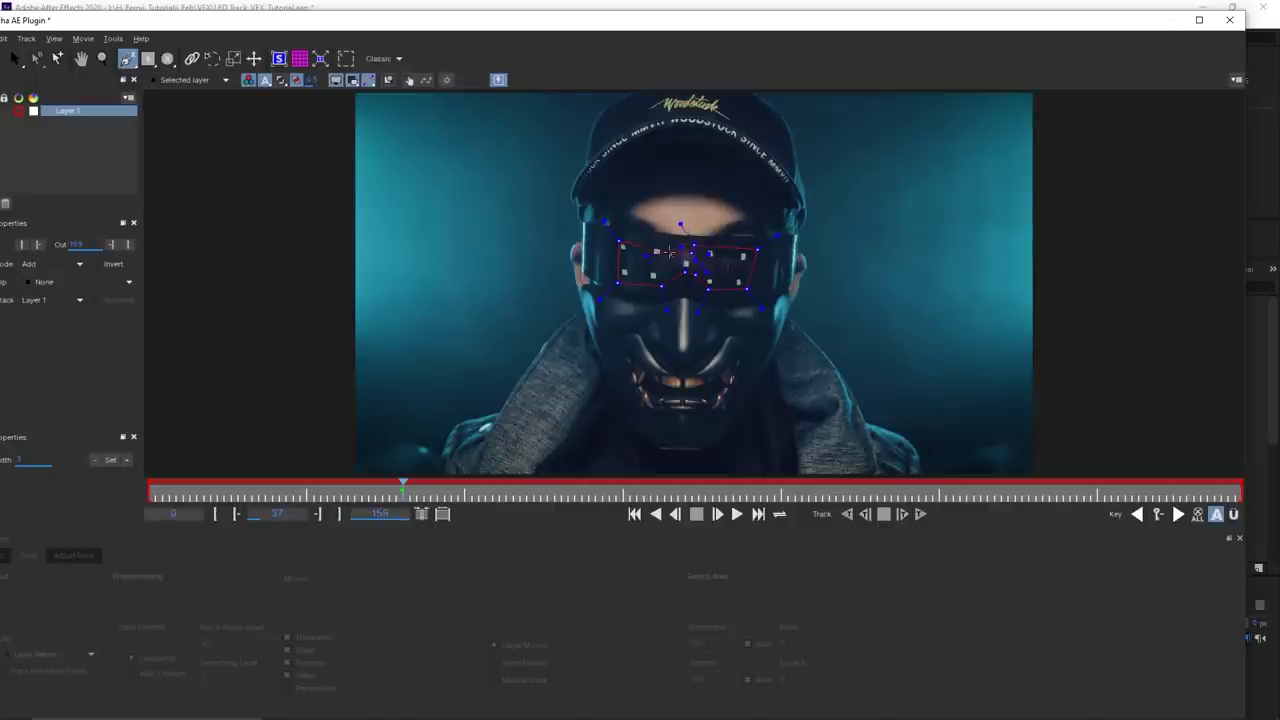
- Examine the spline around the visor's tracking markers up close and centred in the view
{"action": "key", "text": "s"}
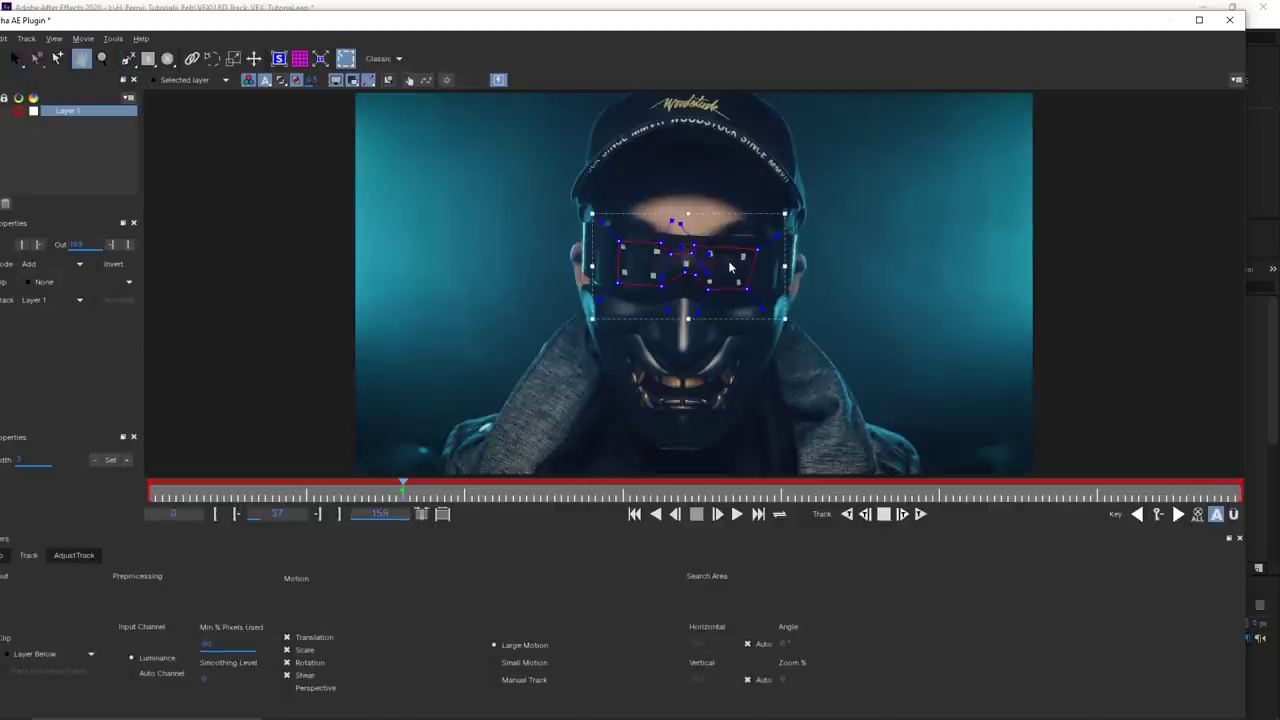
{"action": "left_click_drag", "start_coordinate": [730, 267], "coordinate": [690, 263]}
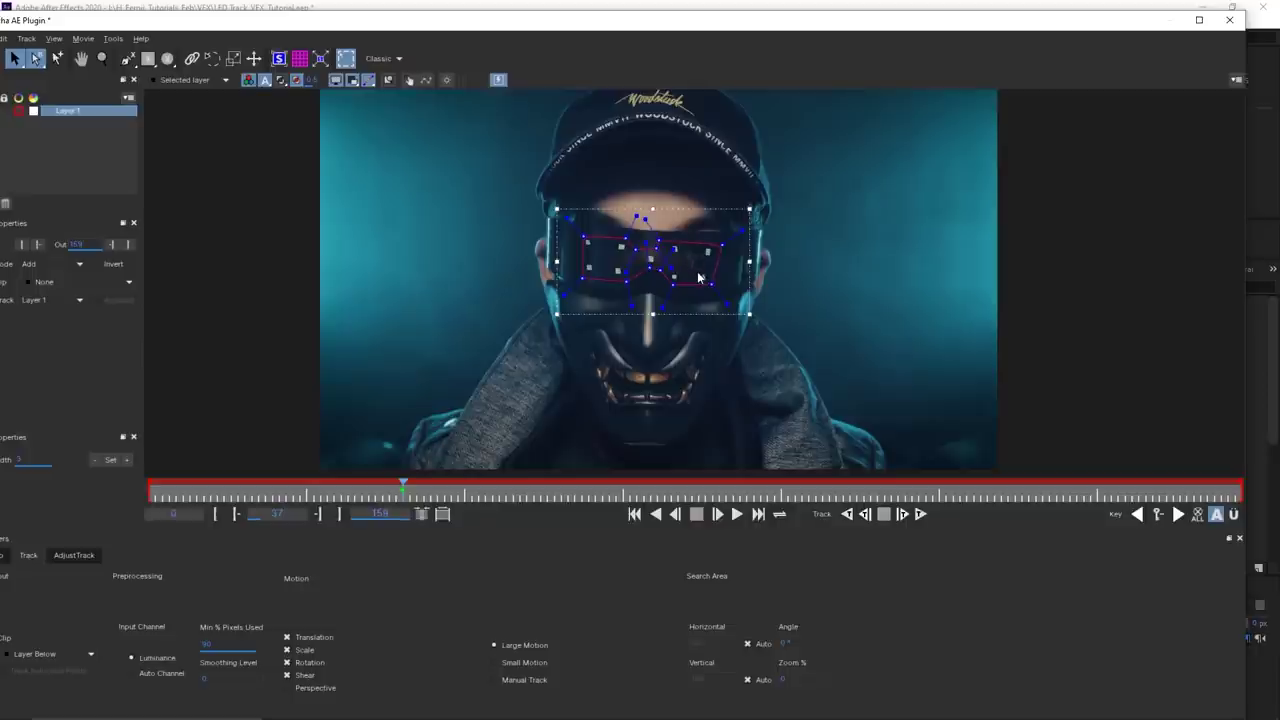
{"action": "key", "text": "z"}
{"action": "left_click_drag", "start_coordinate": [692, 271], "coordinate": [748, 238]}
{"action": "key", "text": "x"}
{"action": "left_click_drag", "start_coordinate": [647, 275], "coordinate": [735, 293]}
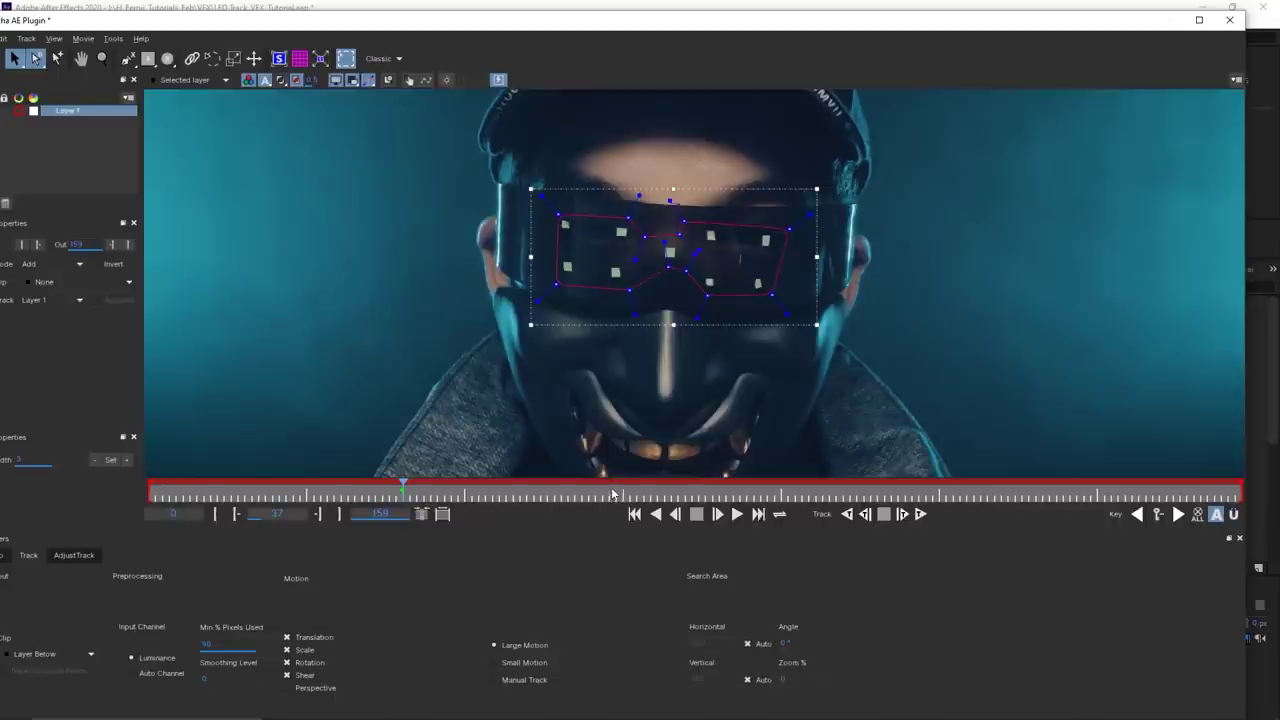
{"action": "key", "text": "x"}
{"action": "left_click_drag", "start_coordinate": [654, 286], "coordinate": [685, 298]}
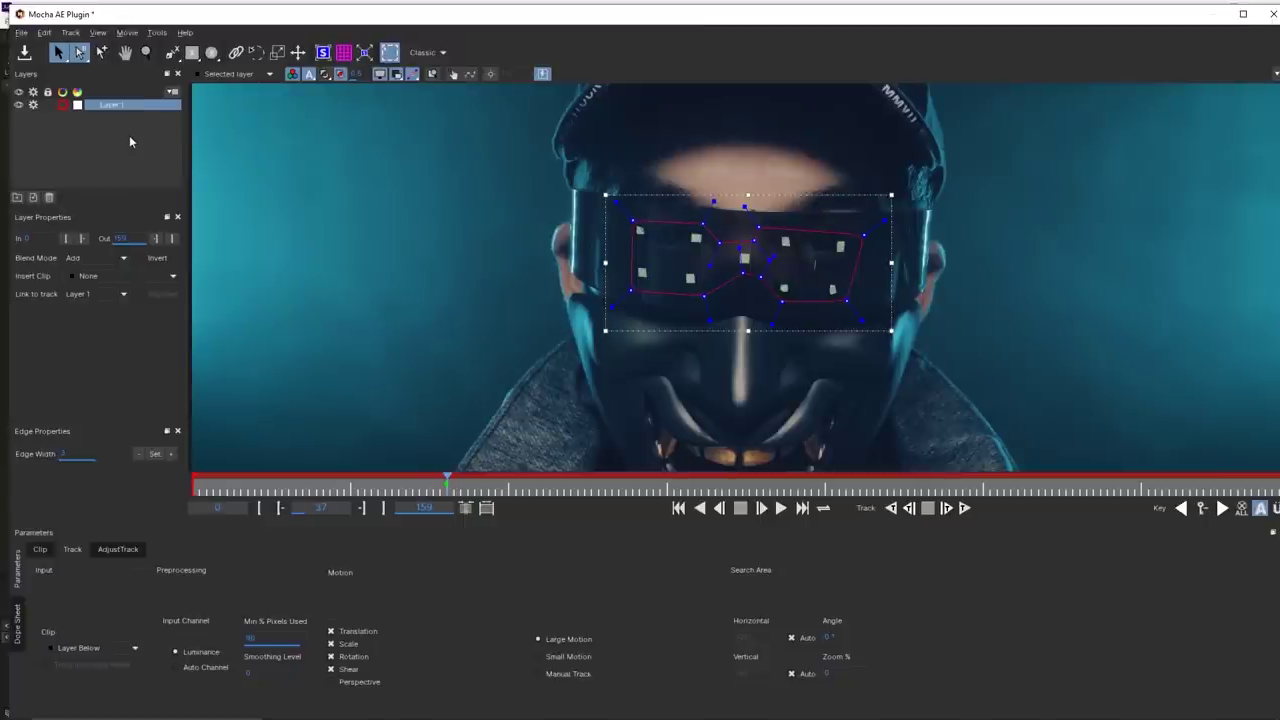
- Select the visor spline layer and track it backwards from frame 37 to the start of the clip
{"action": "left_click", "coordinate": [129, 137]}
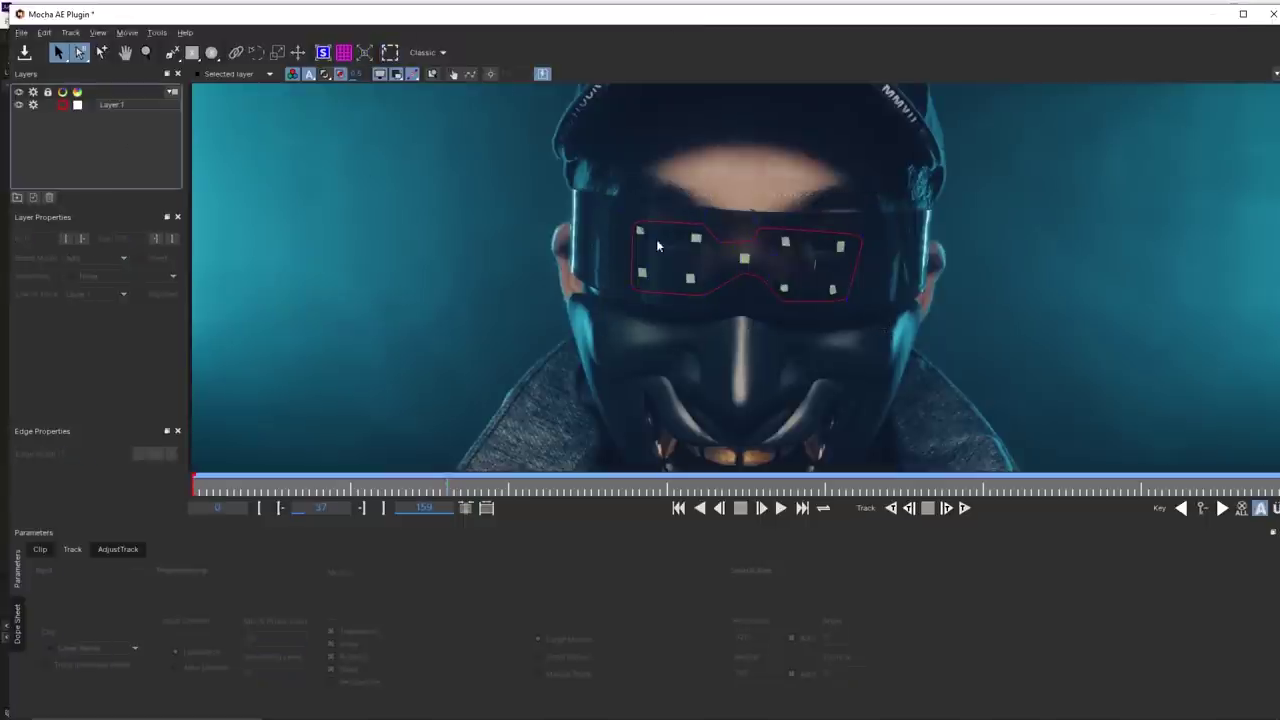
{"action": "left_click", "coordinate": [731, 244]}
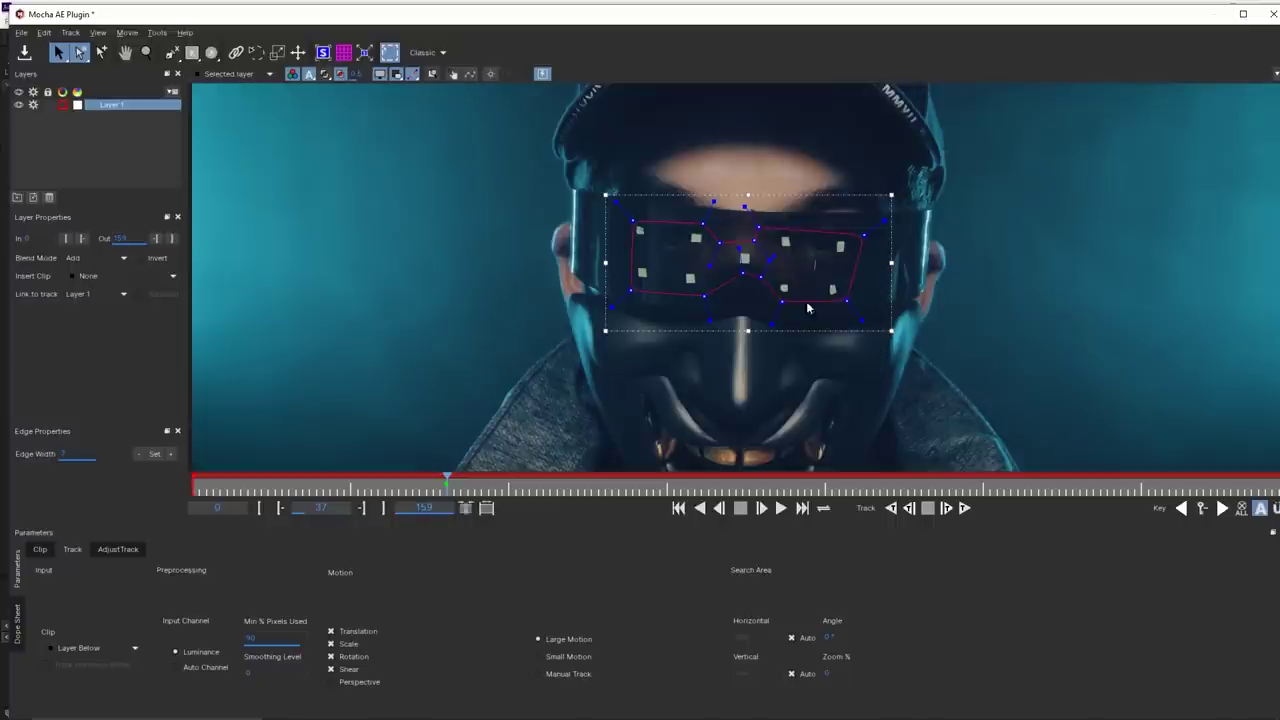
{"action": "left_click", "coordinate": [891, 509]}
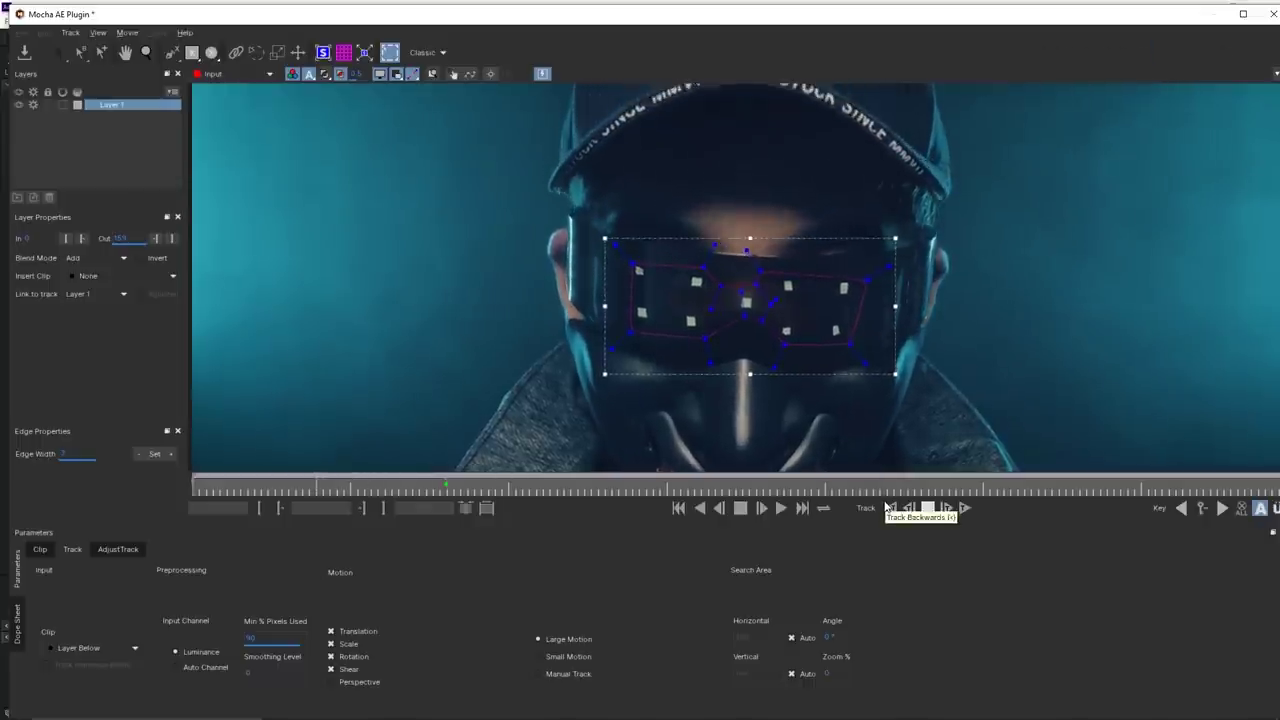
- Examine frame by frame, around frames 12 to 14, how well the spline follows the visor markers in the backward track
{"action": "left_click_drag", "start_coordinate": [198, 489], "coordinate": [282, 490]}
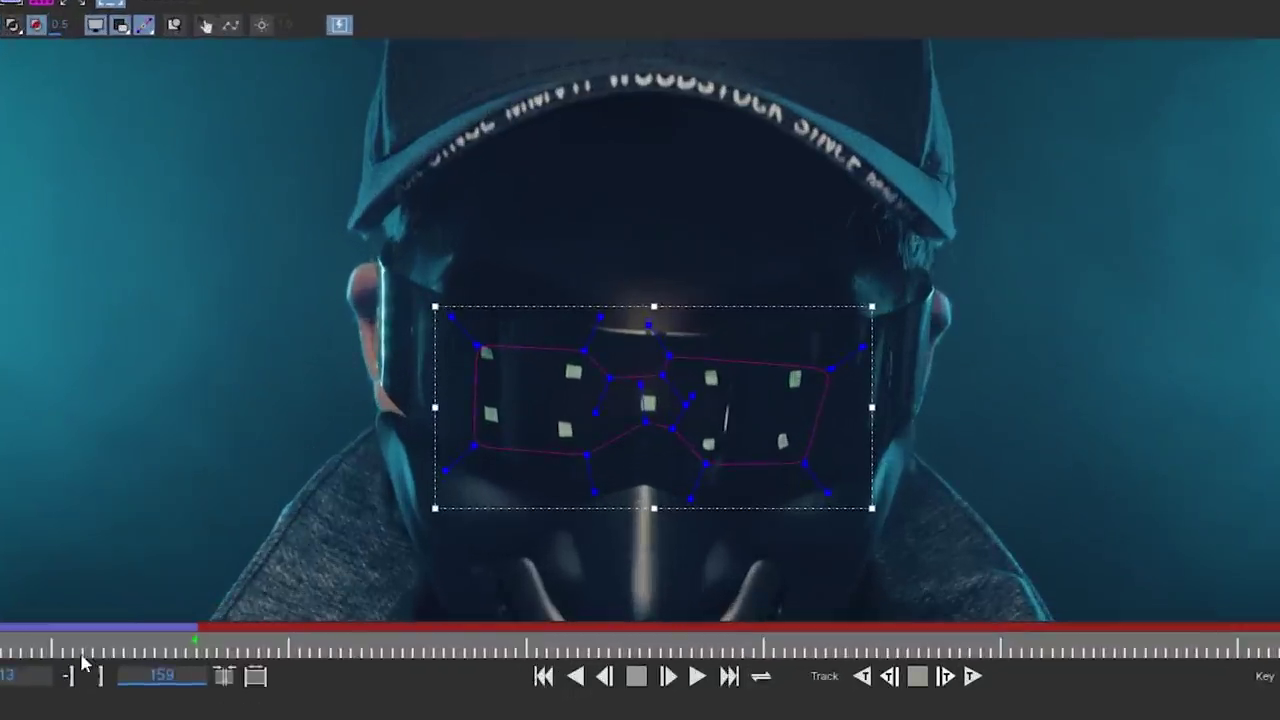
{"action": "key", "text": "Left"}
{"action": "key", "text": "Right"}
{"action": "key", "text": "Right"}
{"action": "key", "text": "Right"}
{"action": "key", "text": "Left"}
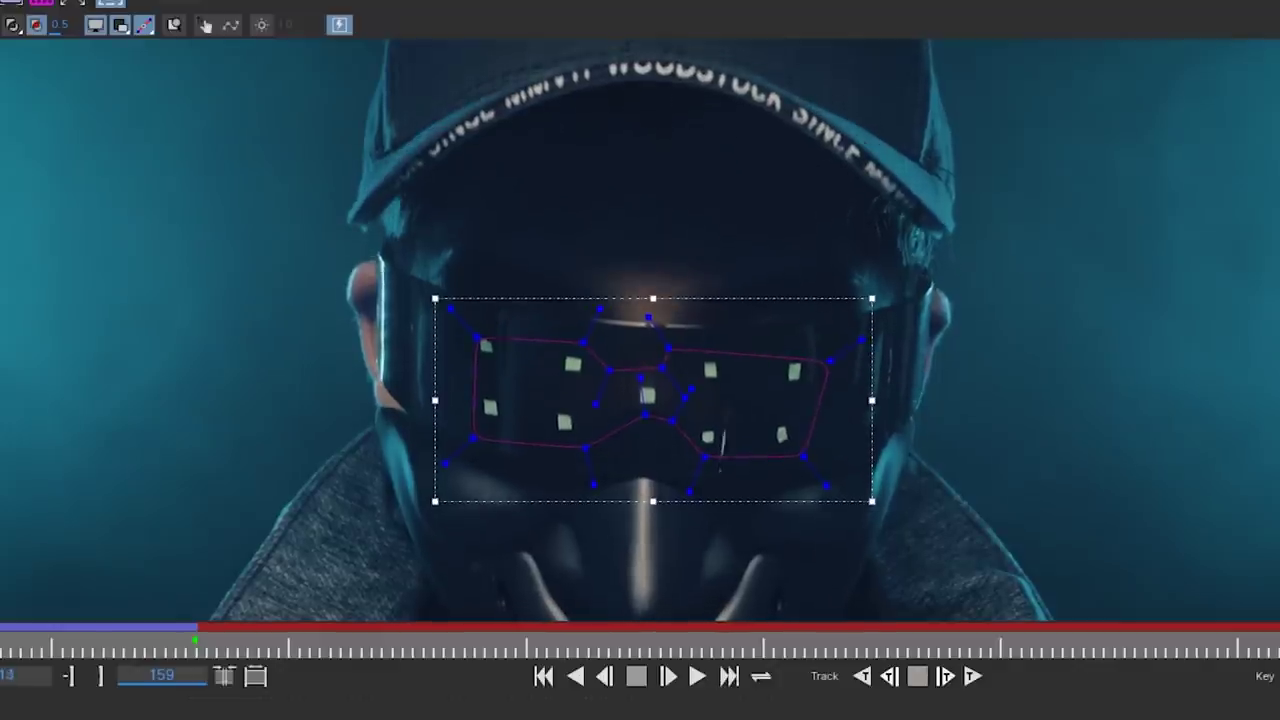
{"action": "key", "text": "Left"}
{"action": "key", "text": "Left"}
{"action": "key", "text": "Left"}
{"action": "key", "text": "Right"}
{"action": "key", "text": "Right"}
{"action": "key", "text": "Left"}
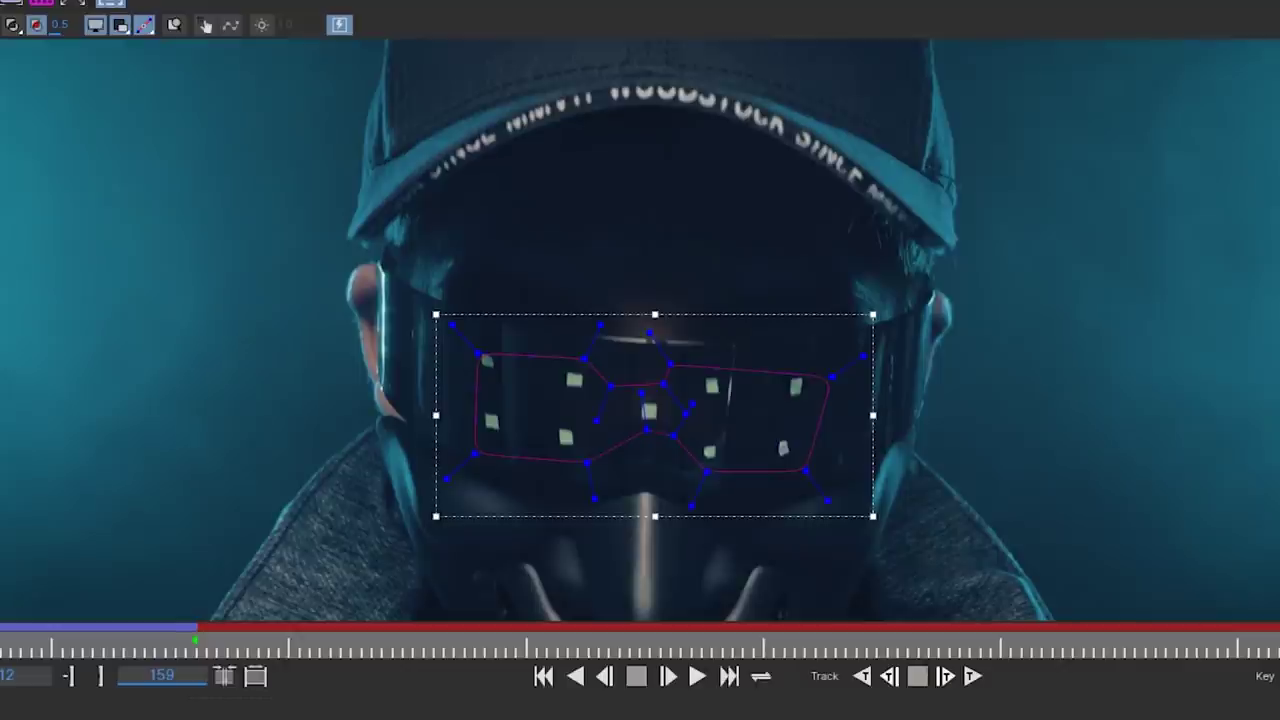
- Track the visor spline forwards from frame 37 to the end of the clip, and return from Mocha to After Effects
{"action": "left_click_drag", "start_coordinate": [4, 643], "coordinate": [188, 645]}
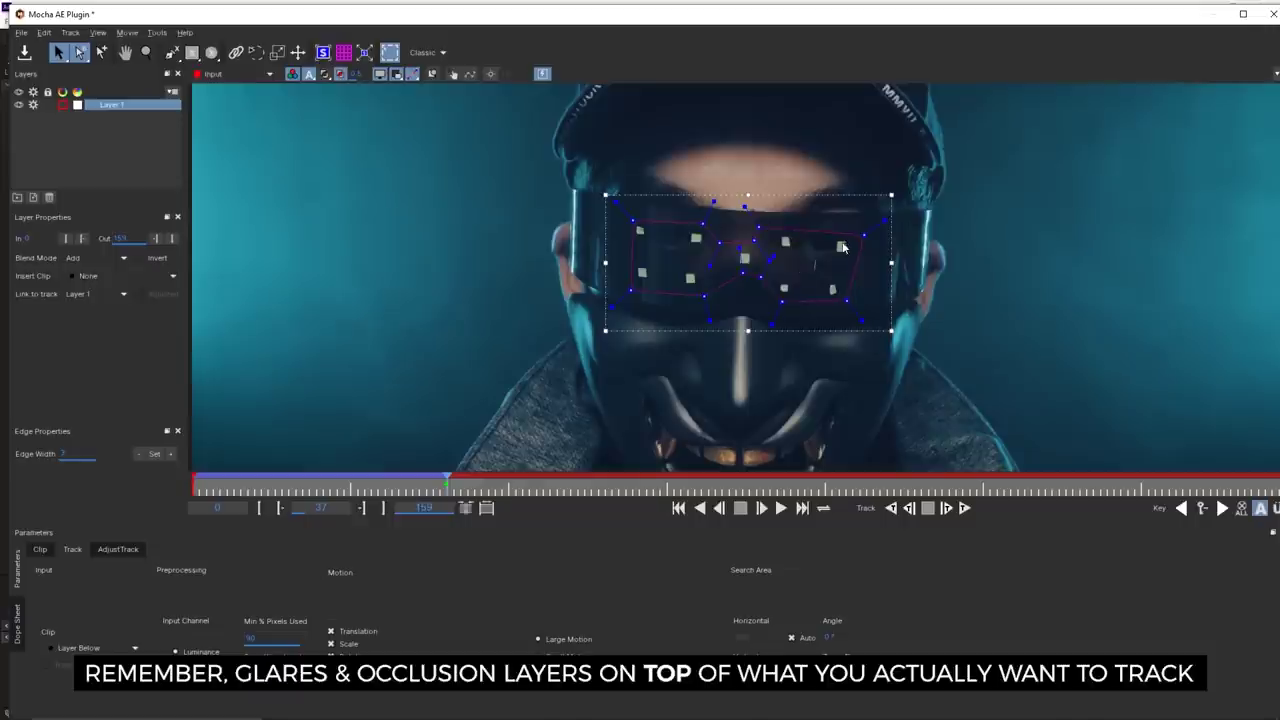
{"action": "left_click", "coordinate": [963, 510]}
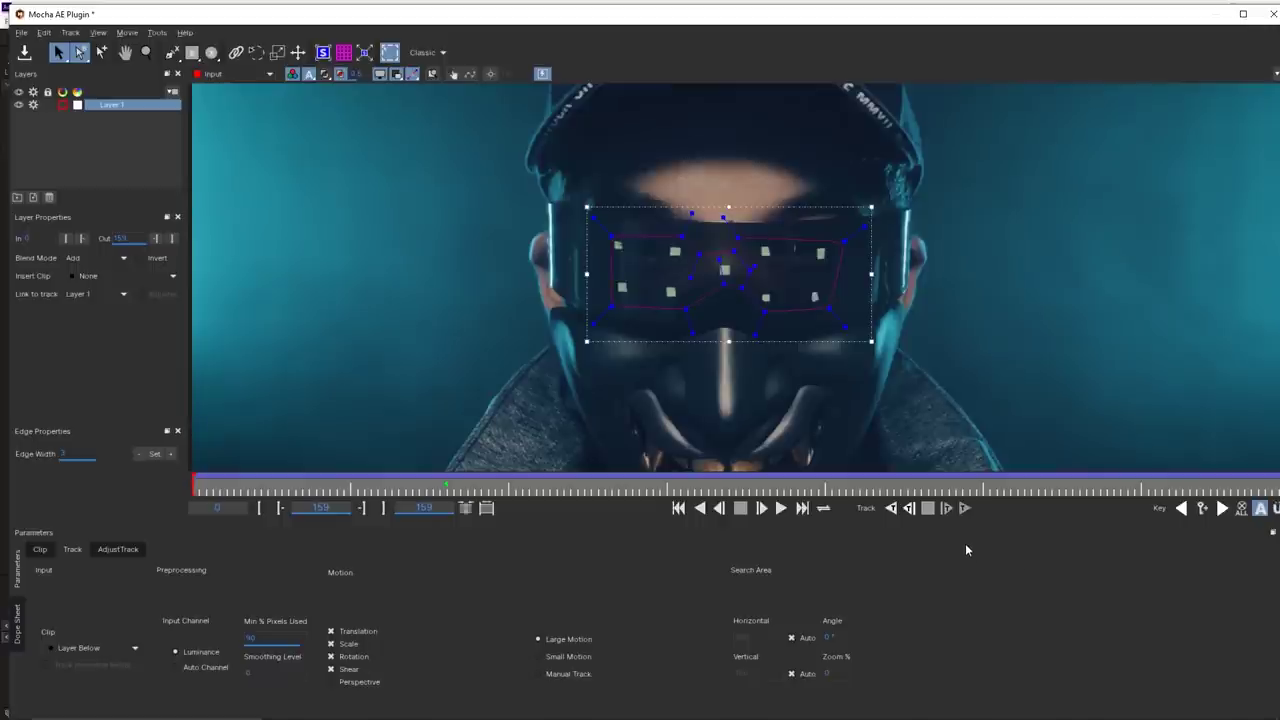
{"action": "left_click", "coordinate": [1270, 18]}
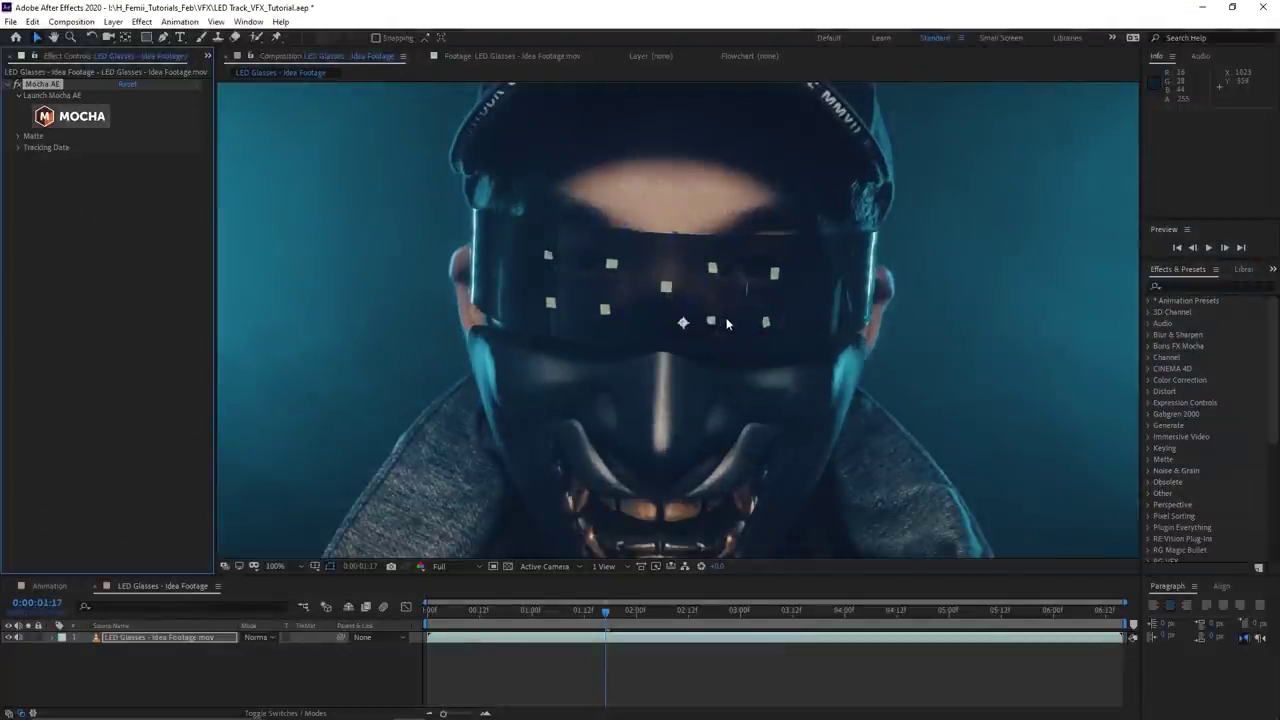
- Add a new null object above the footage layer and name it Track
{"action": "left_click", "coordinate": [212, 673]}
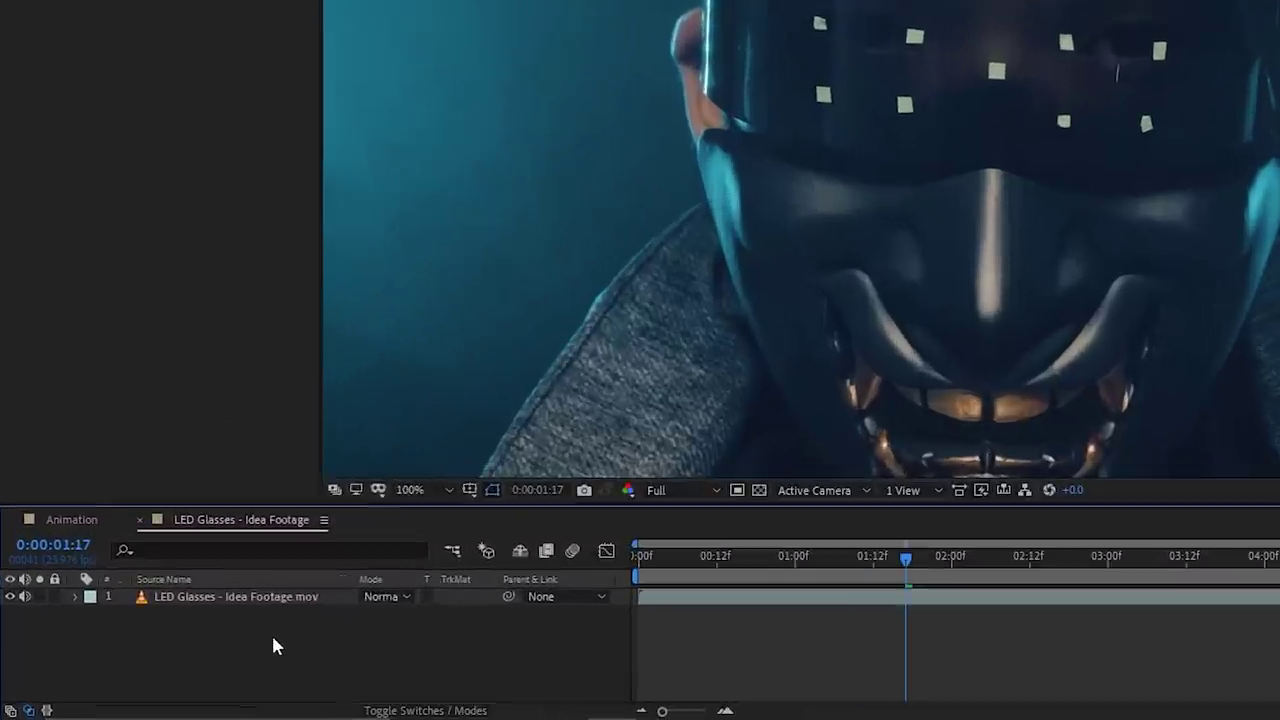
{"action": "right_click", "coordinate": [183, 667]}
{"action": "mouse_move", "coordinate": [244, 519]}
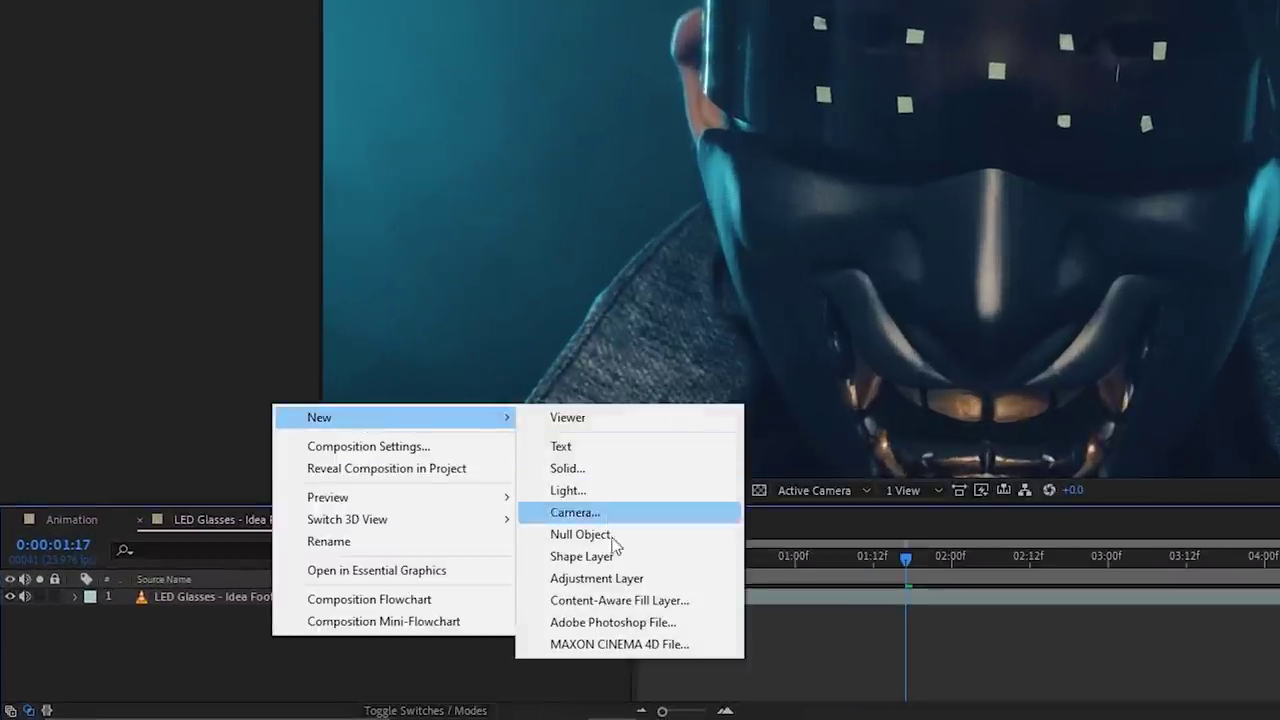
{"action": "left_click", "coordinate": [590, 534]}
{"action": "left_click", "coordinate": [265, 588]}
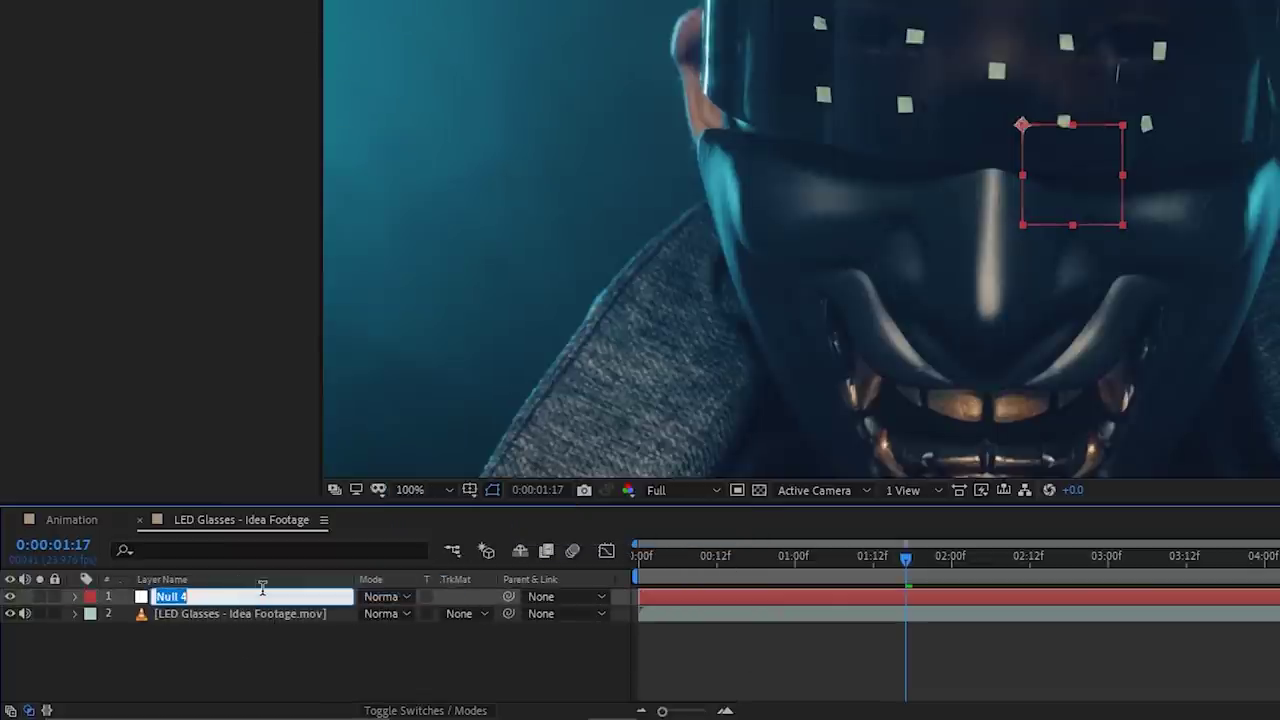
{"action": "type", "text": "Track"}
{"action": "key", "text": "Return"}
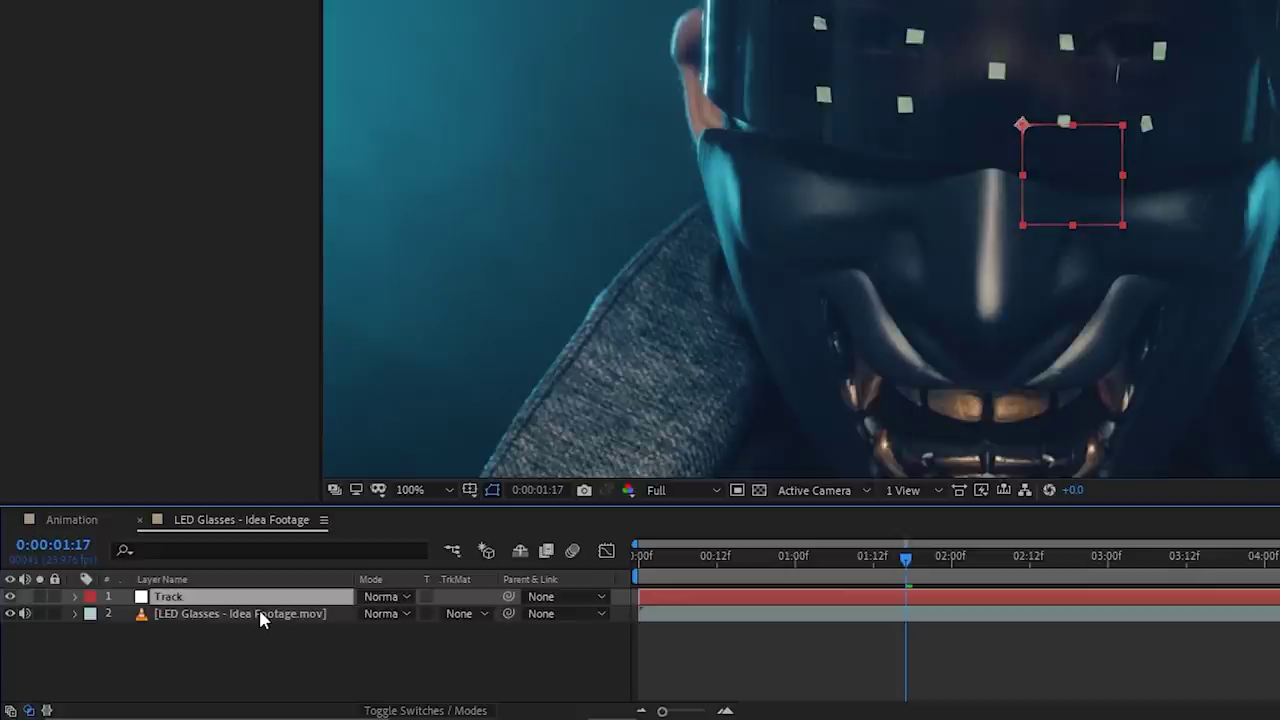
- Create the track data of the footage layer's Mocha AE effect from the tracked Layer 1
{"action": "left_click", "coordinate": [260, 613]}
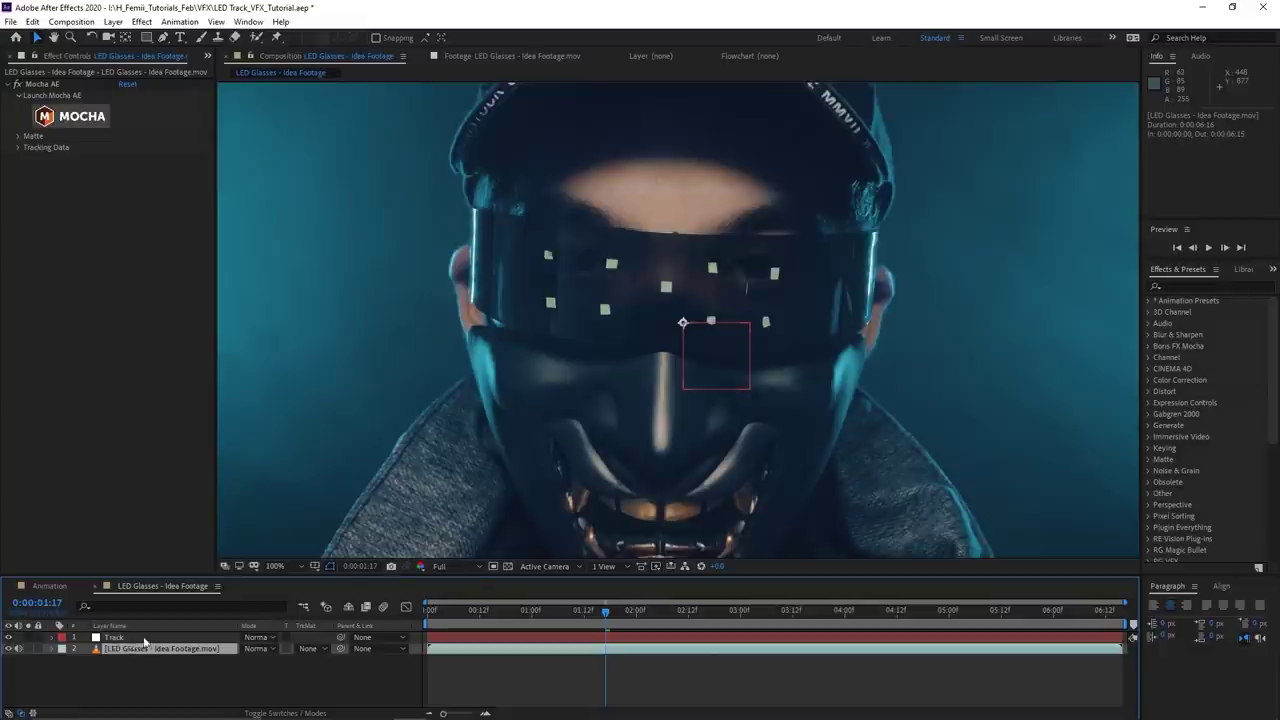
{"action": "left_click", "coordinate": [26, 158]}
{"action": "left_click", "coordinate": [18, 147]}
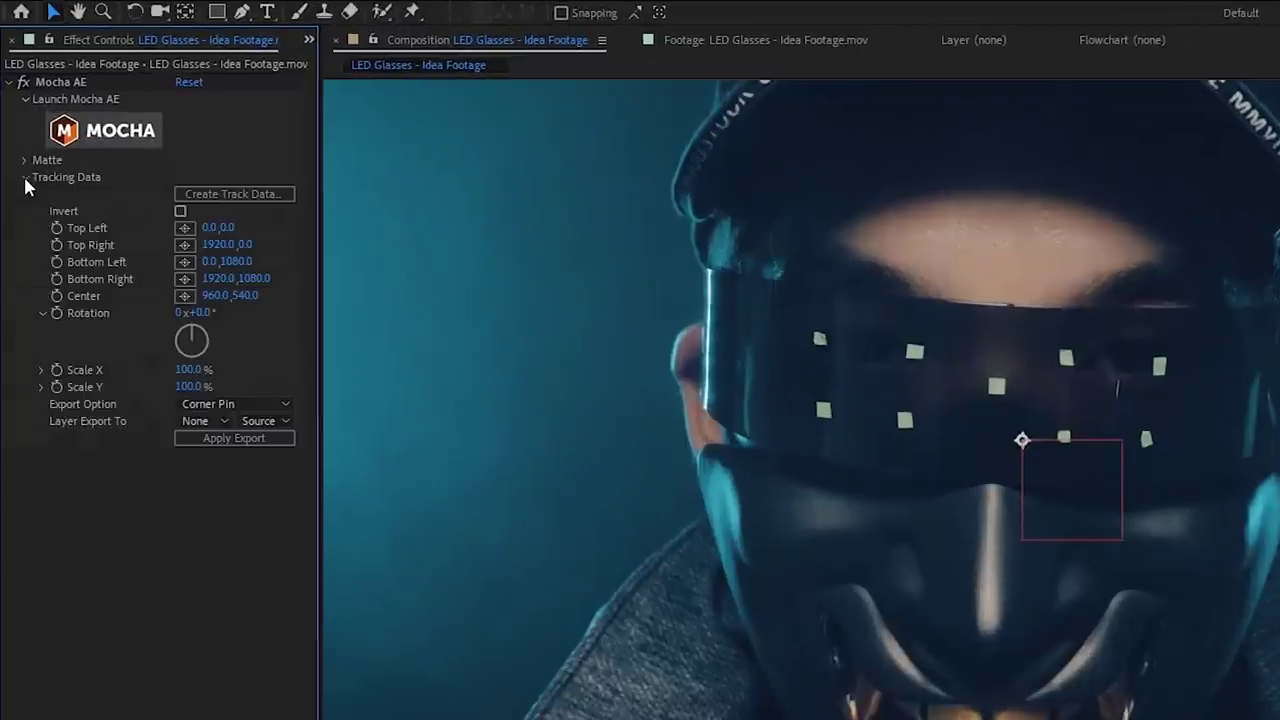
{"action": "left_click", "coordinate": [155, 159]}
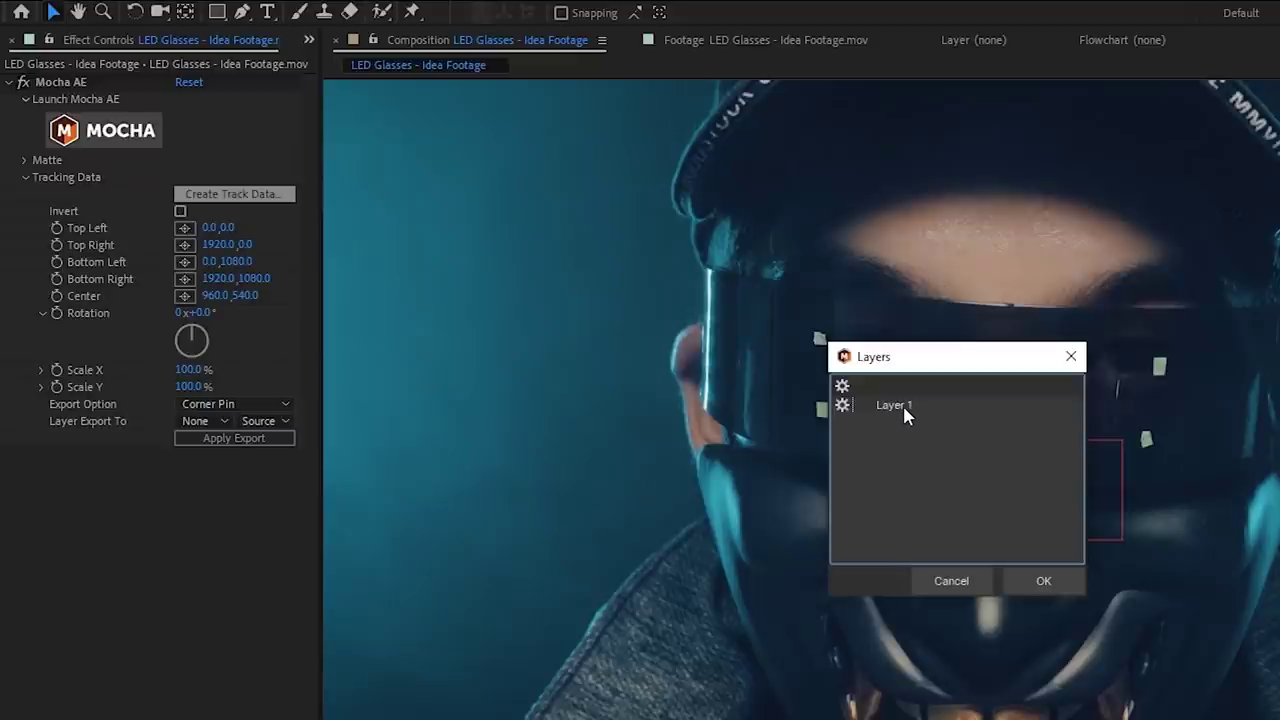
{"action": "left_click", "coordinate": [1036, 583]}
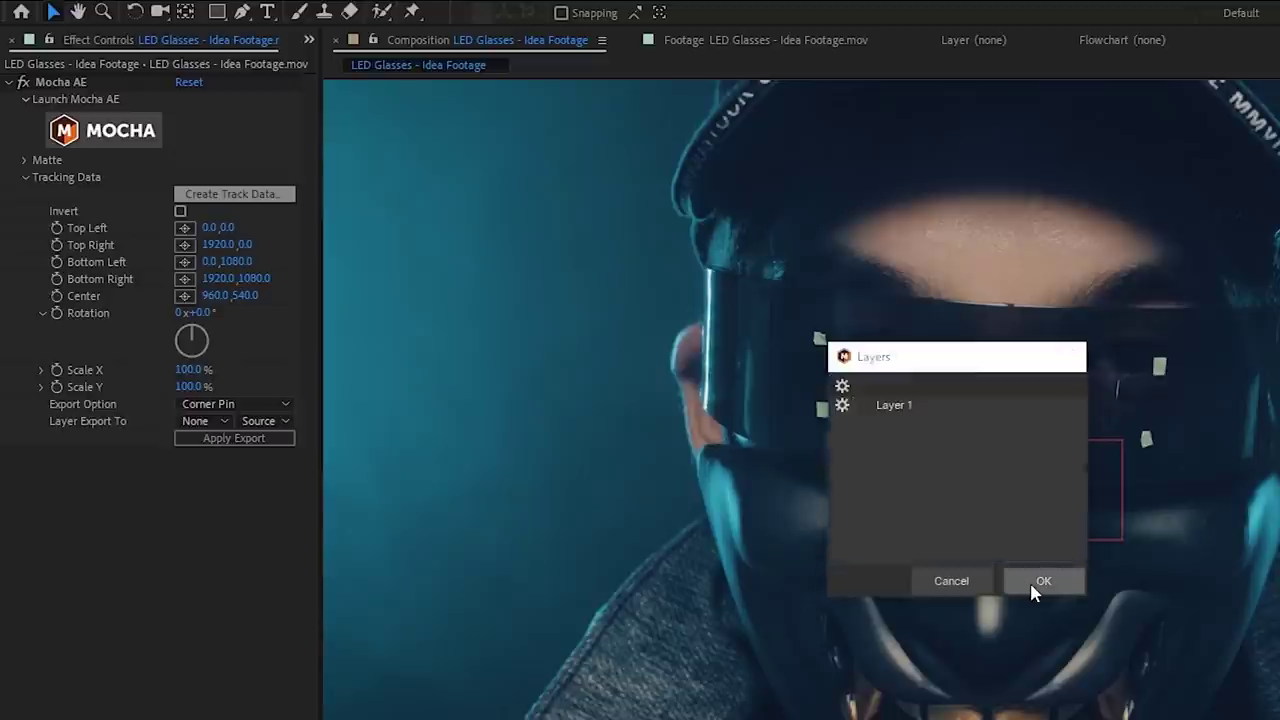
- Export the Mocha tracking data as Transform to the Track null layer
{"action": "left_click", "coordinate": [205, 404]}
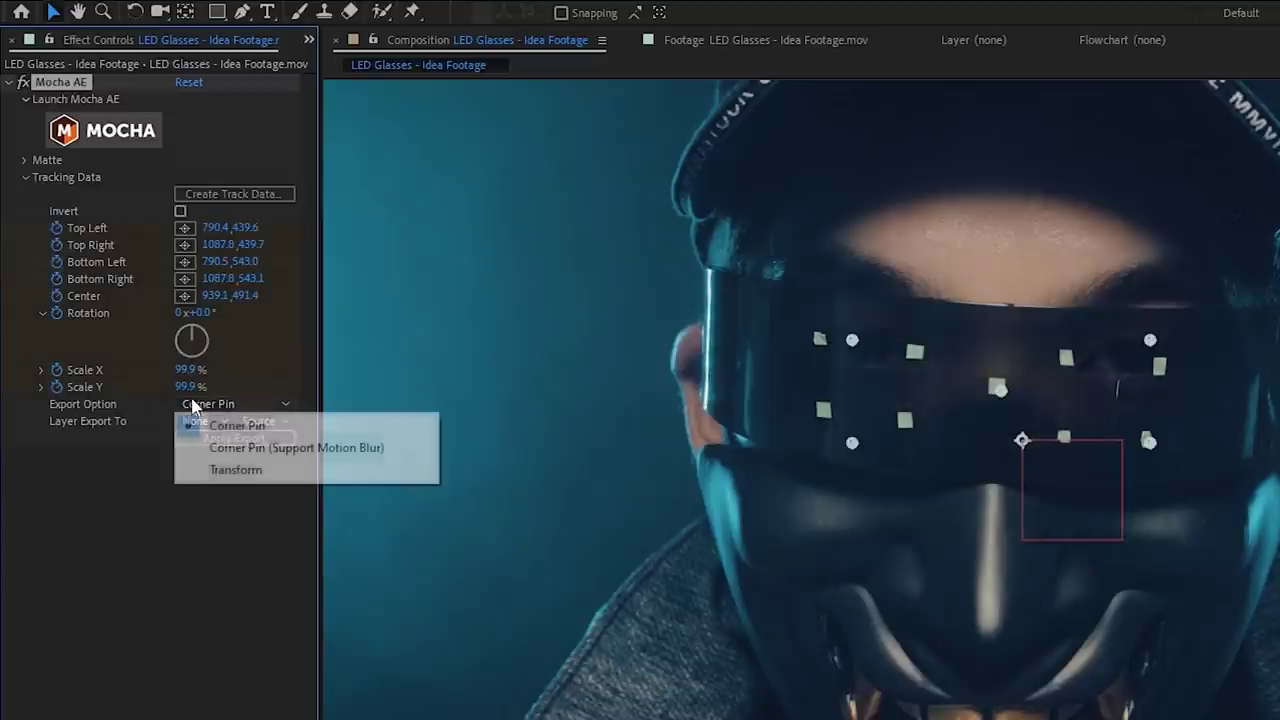
{"action": "left_click", "coordinate": [263, 470]}
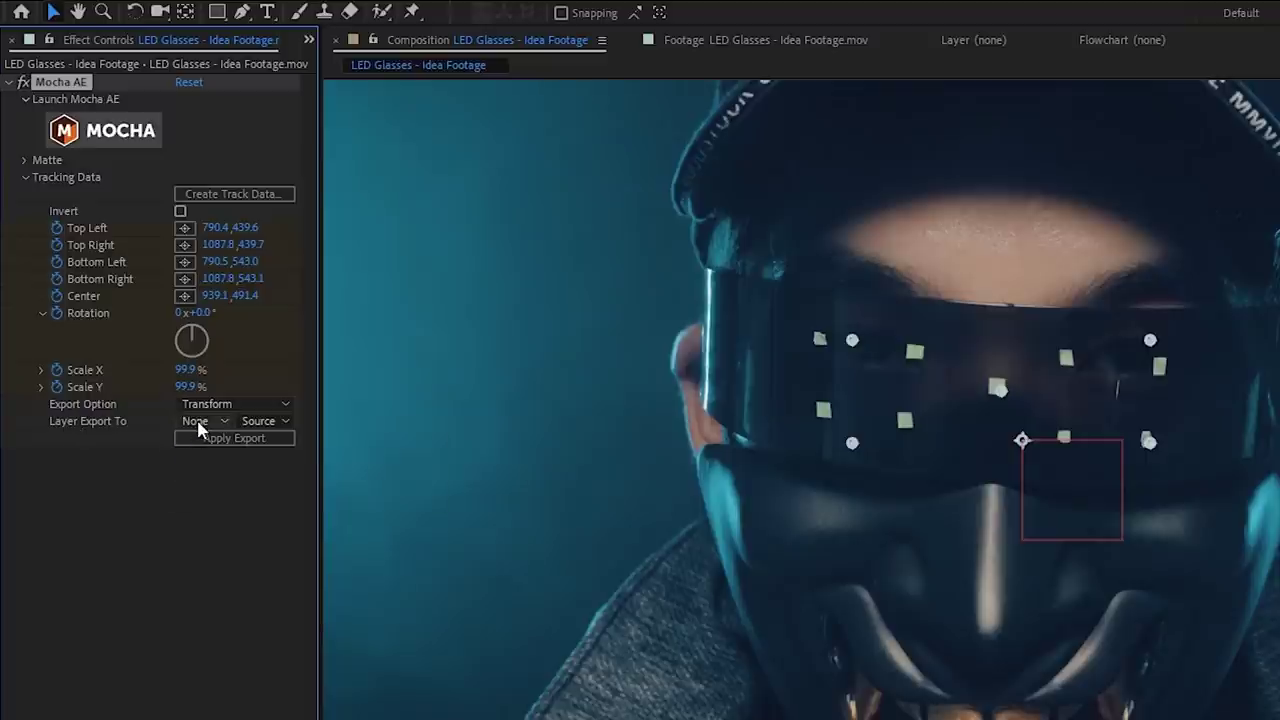
{"action": "left_click", "coordinate": [197, 423]}
{"action": "left_click", "coordinate": [238, 478]}
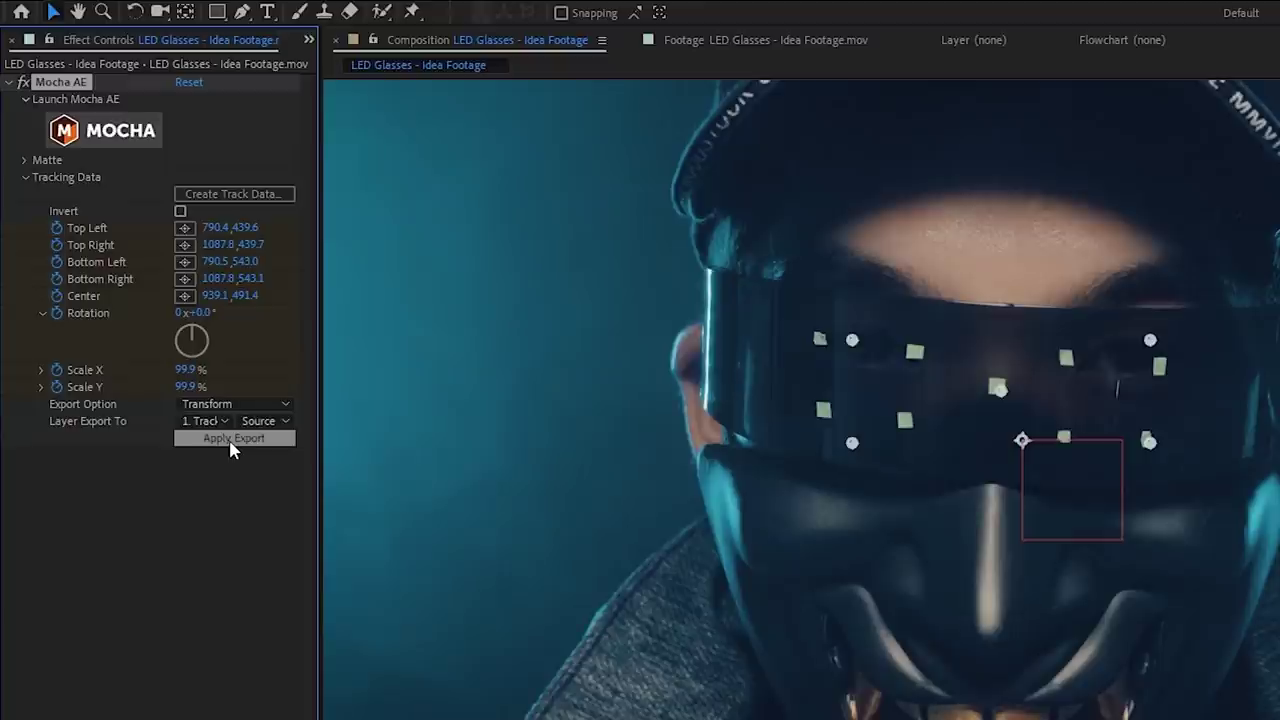
{"action": "left_click", "coordinate": [229, 449]}
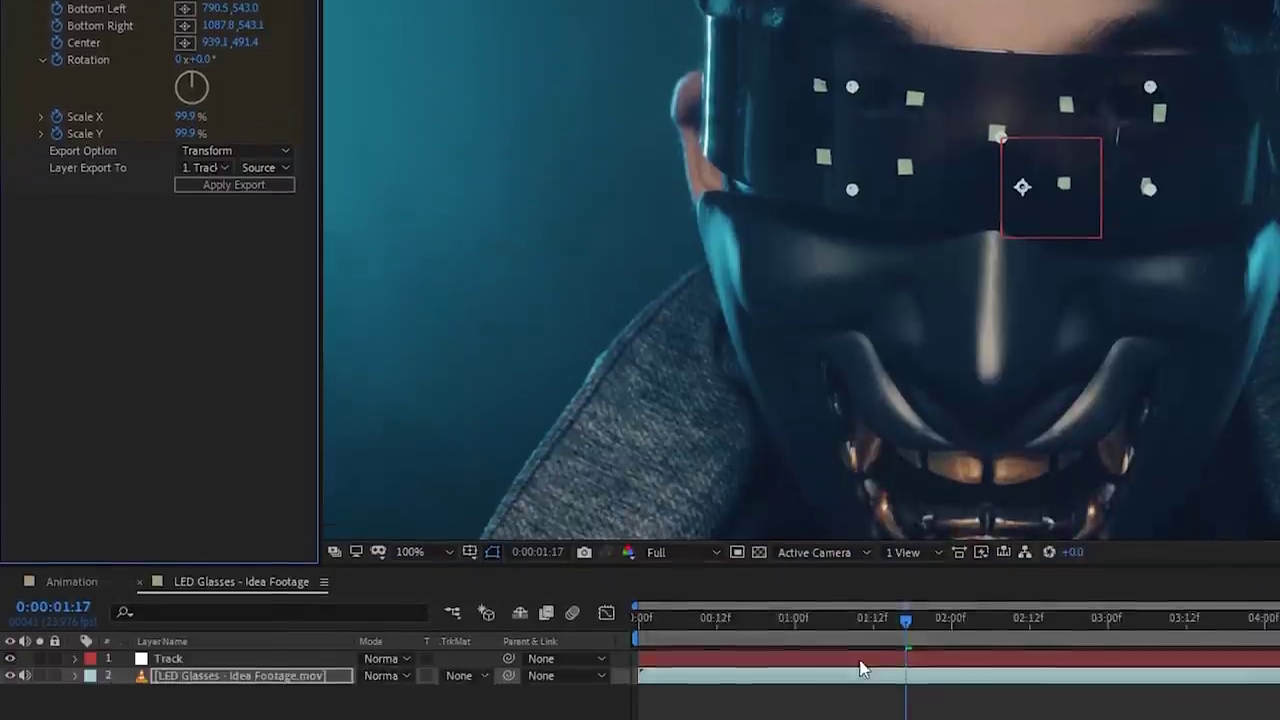
- Examine the Track null's motion path and keyframes, and check its position against the visor markers at 0:00:01:04
{"action": "left_click", "coordinate": [861, 600]}
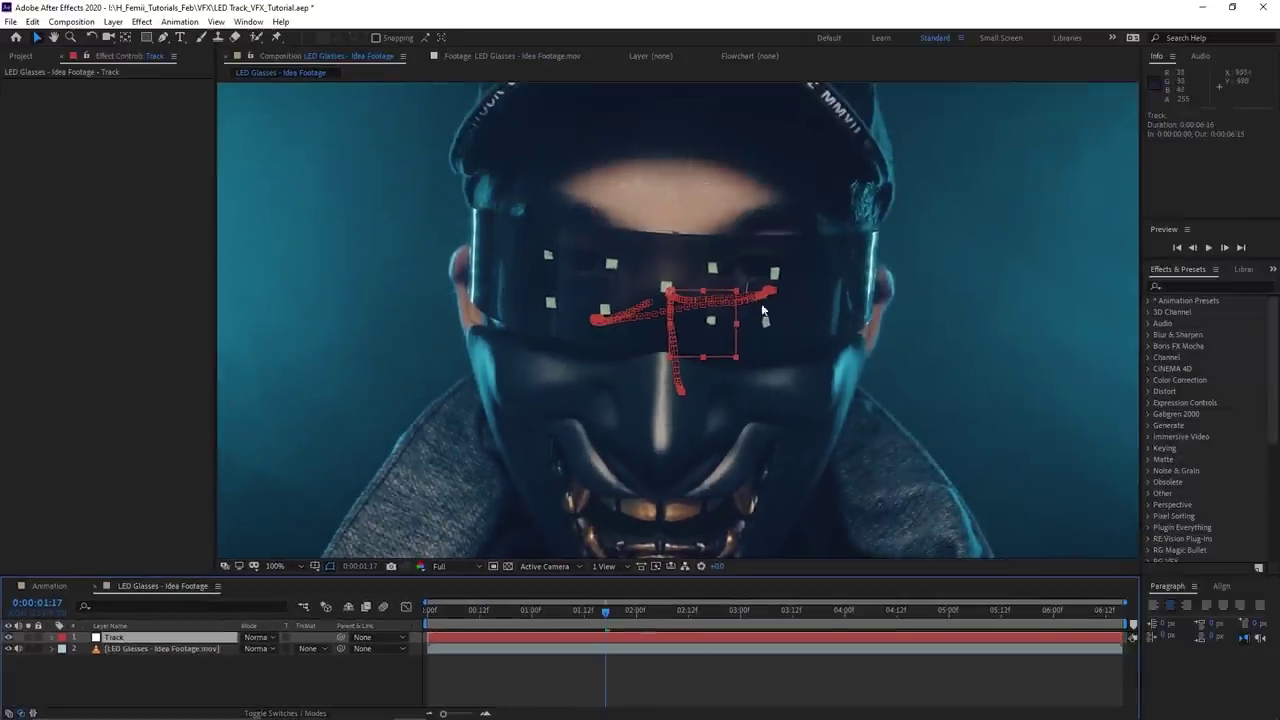
{"action": "scroll", "coordinate": [1160, 72], "scroll_direction": "up", "scroll_amount": 2}
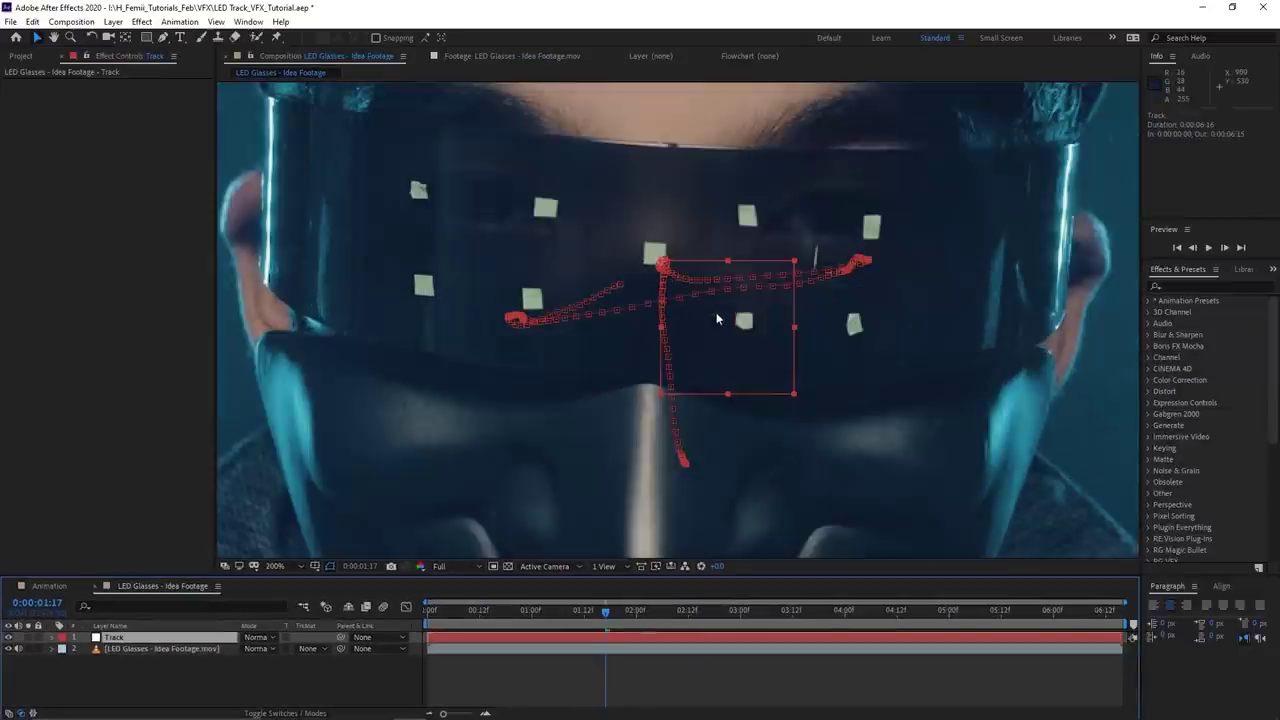
{"action": "scroll", "coordinate": [717, 327], "scroll_direction": "down", "scroll_amount": 2}
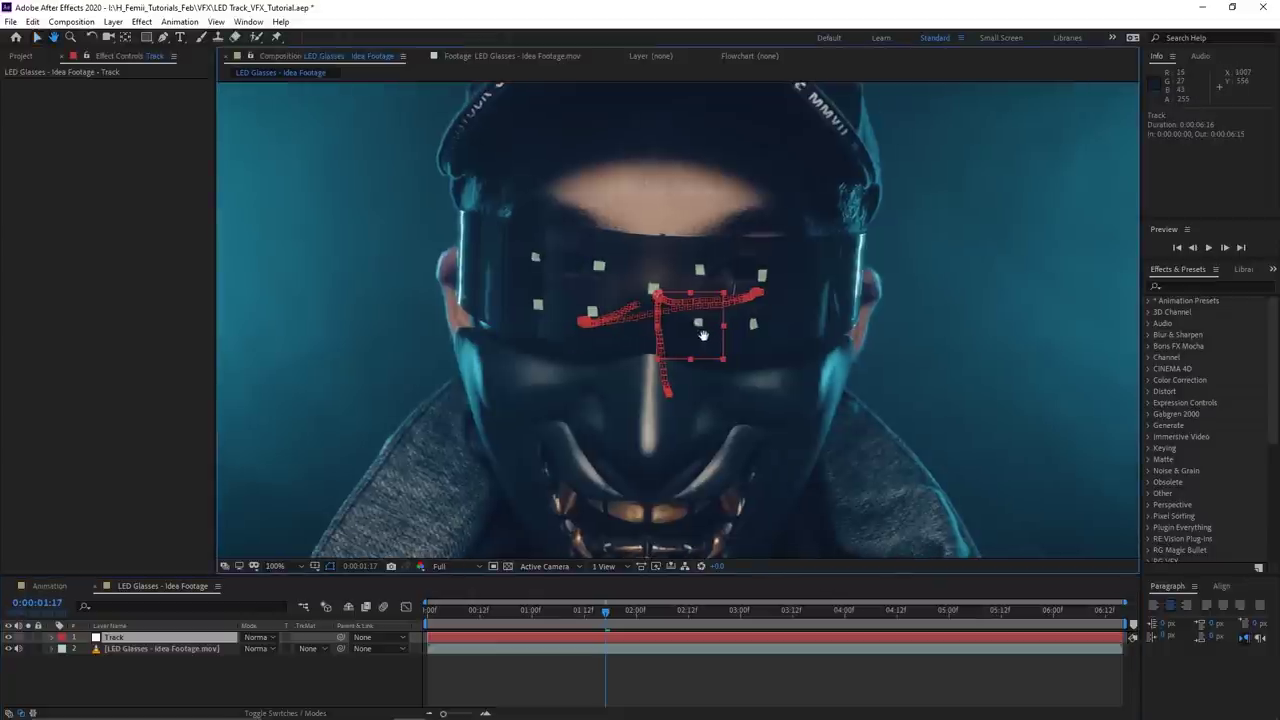
{"action": "key", "text": "u"}
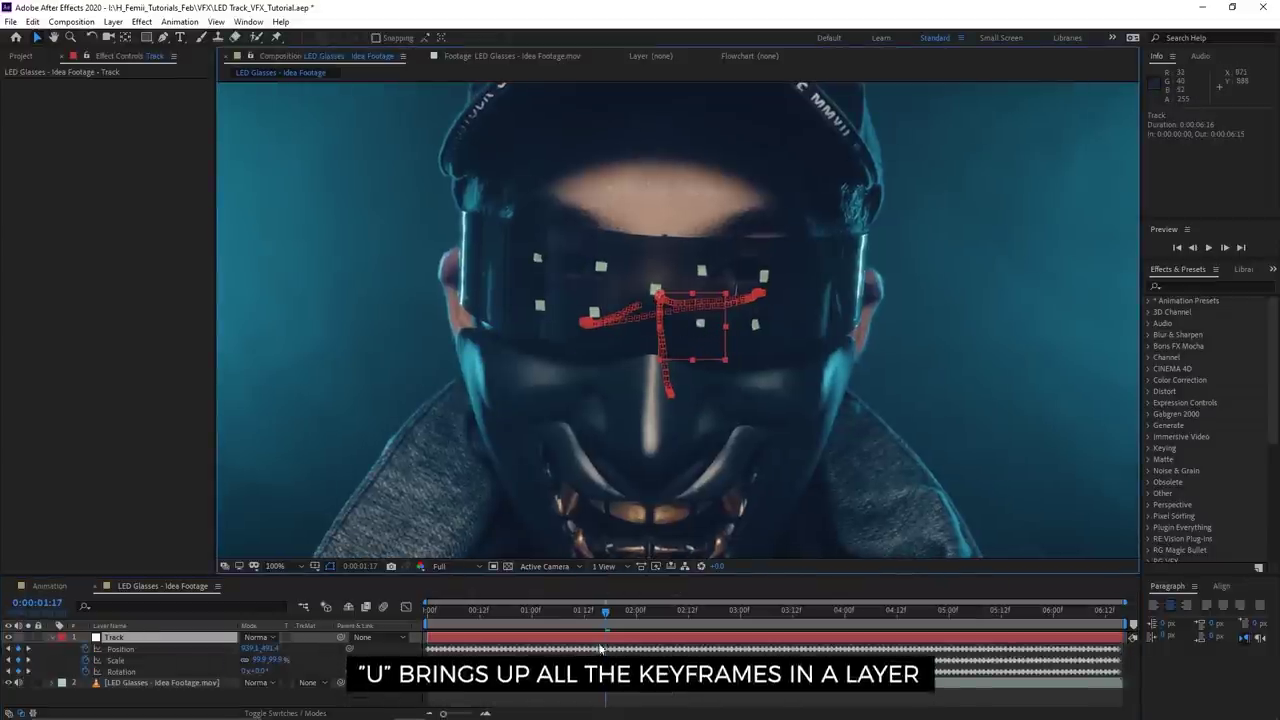
{"action": "left_click_drag", "start_coordinate": [609, 630], "coordinate": [549, 610]}
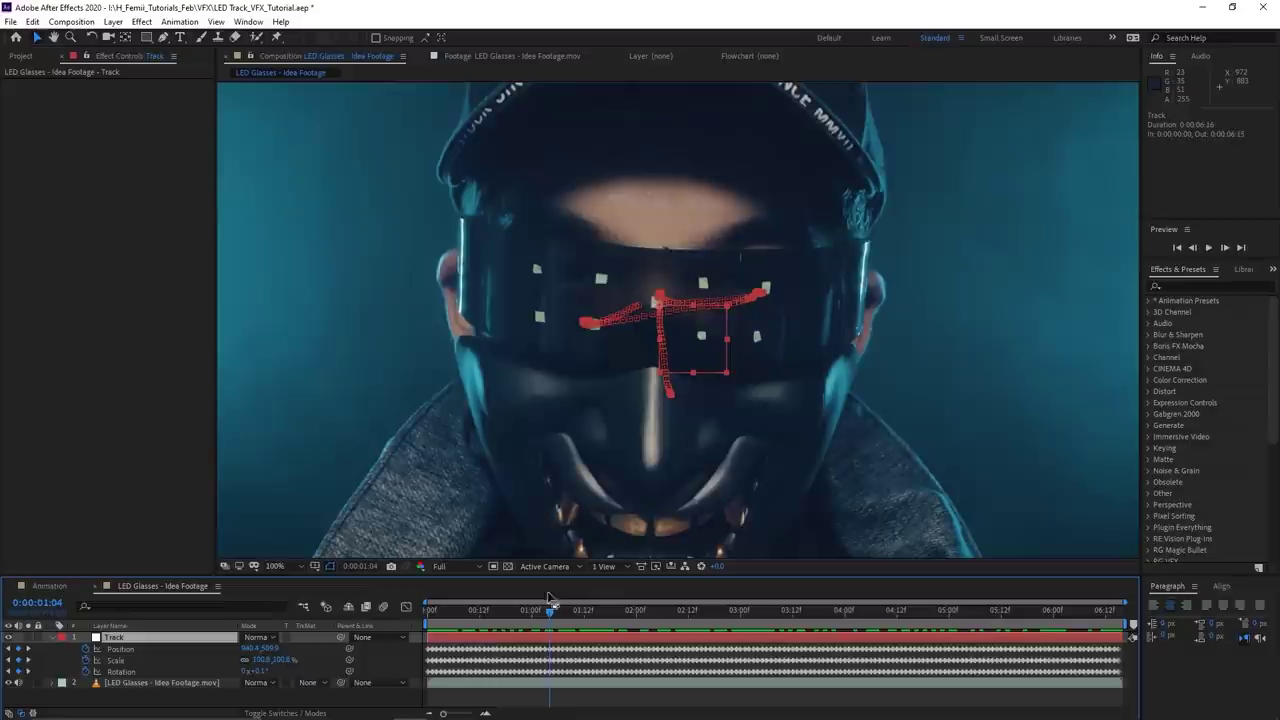
{"action": "left_click", "coordinate": [547, 704]}
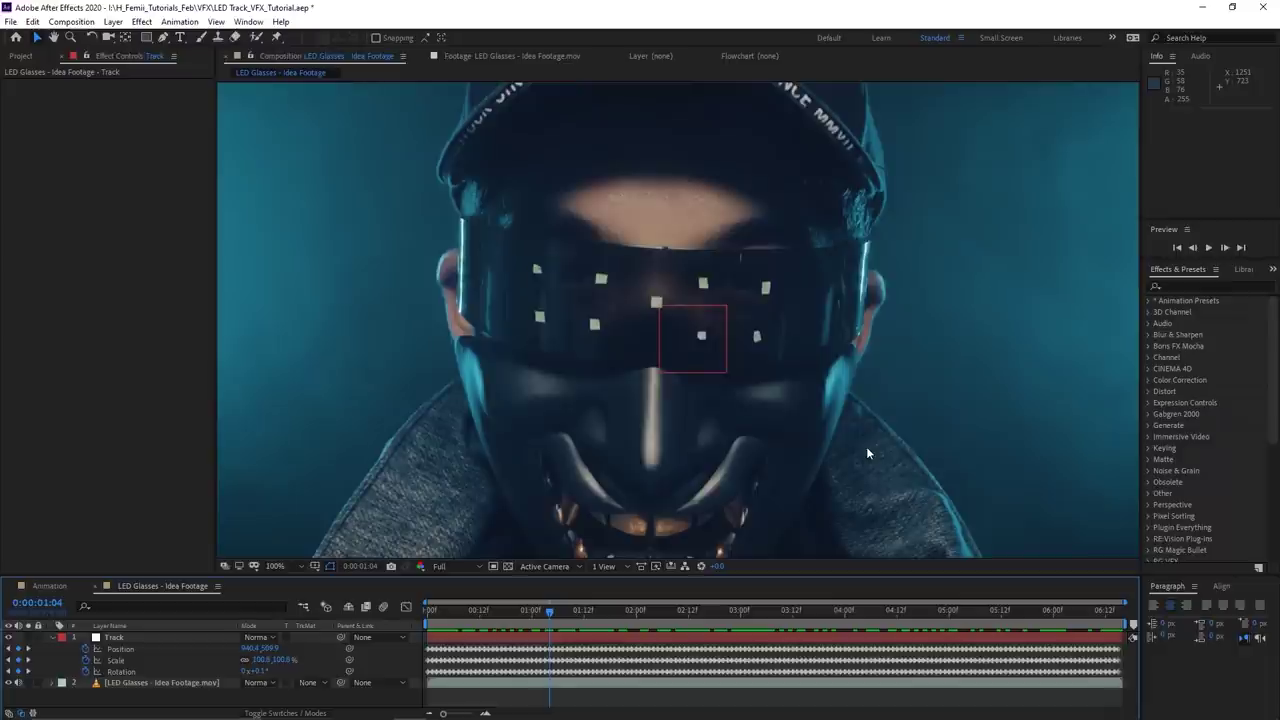
{"action": "scroll", "coordinate": [800, 445], "scroll_direction": "down", "scroll_amount": 2}
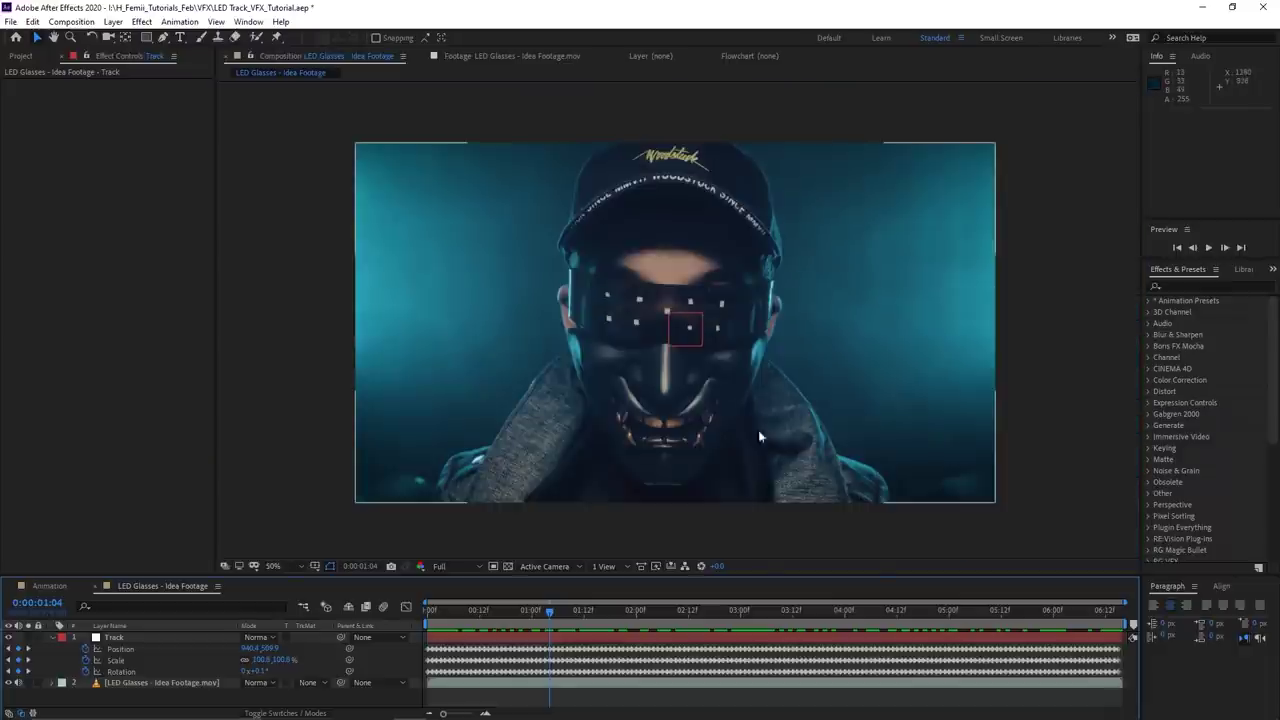
{"action": "scroll", "coordinate": [739, 396], "scroll_direction": "up", "scroll_amount": 2}
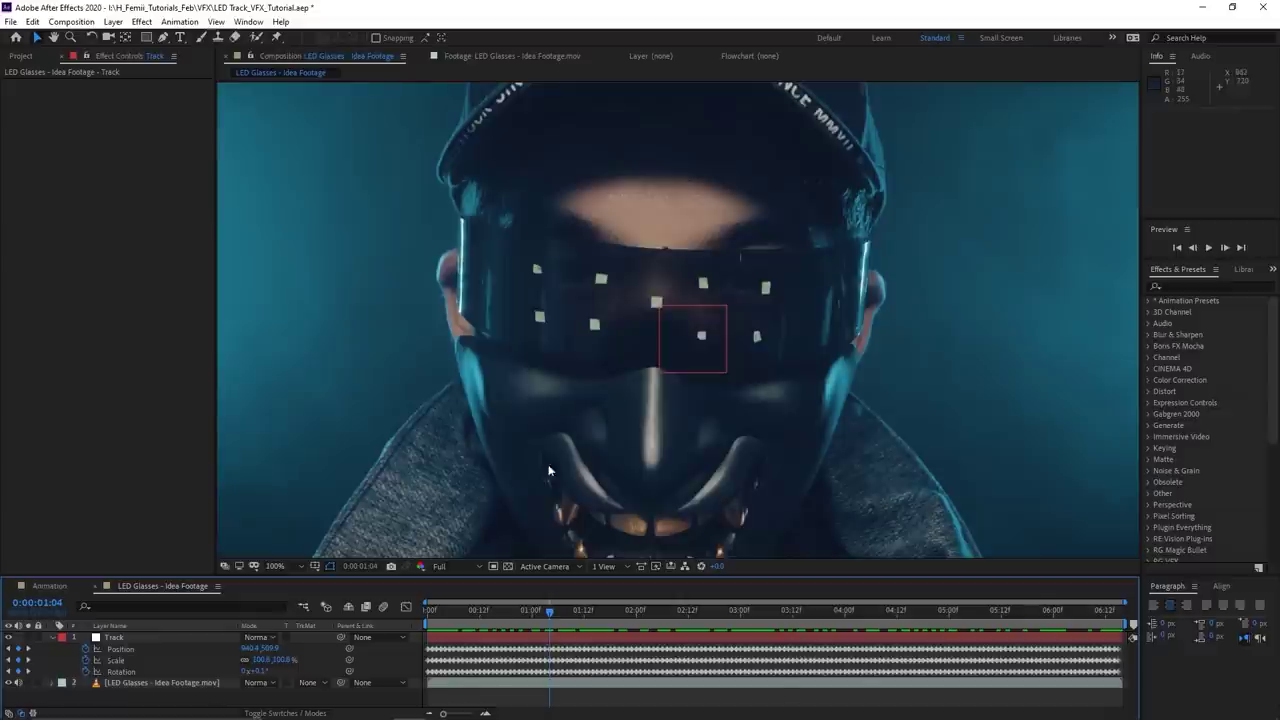
{"action": "left_click", "coordinate": [52, 637]}
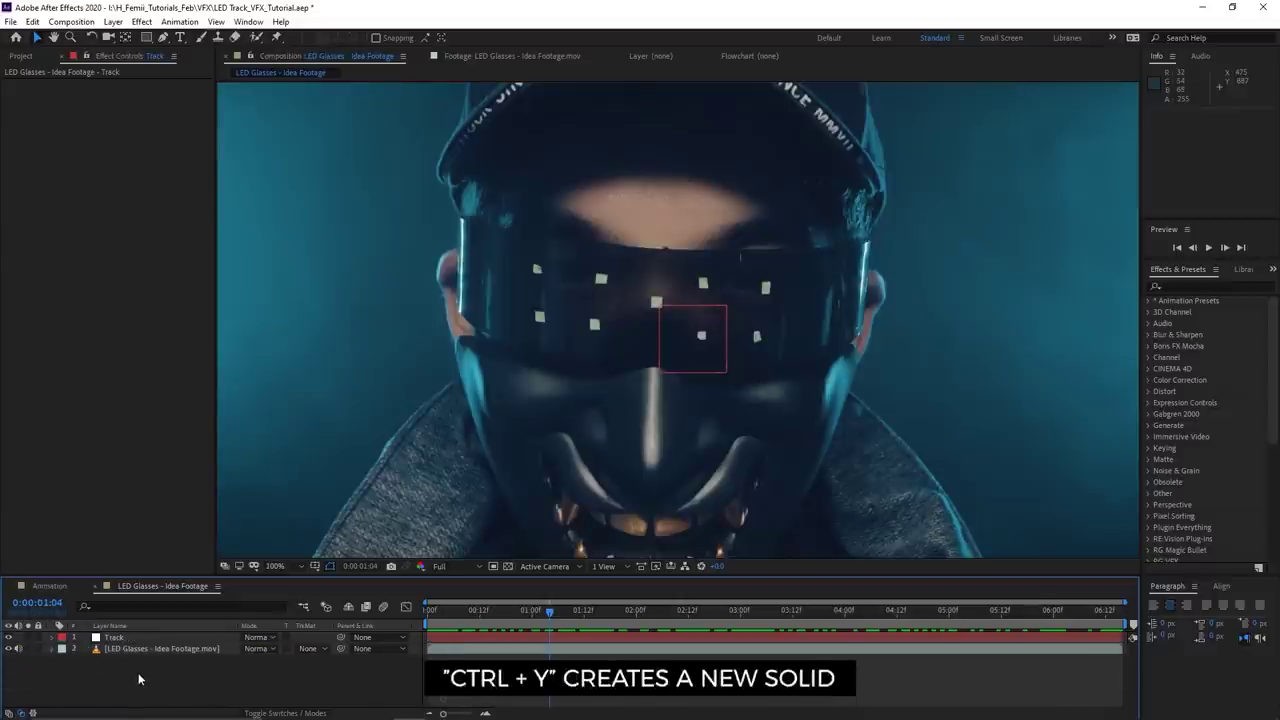
- Create a white 1920 x 1080 px solid named Matte - Tracking Points
{"action": "key", "text": "ctrl+y"}
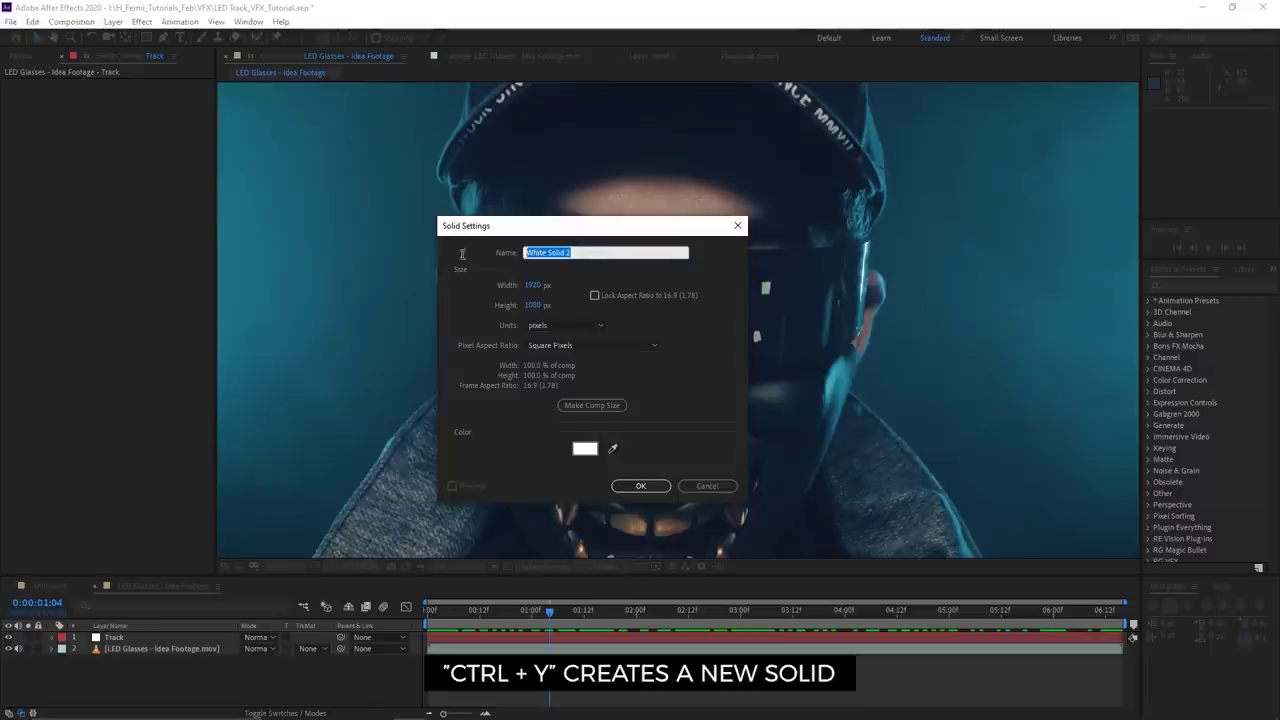
{"action": "type", "text": "M"}
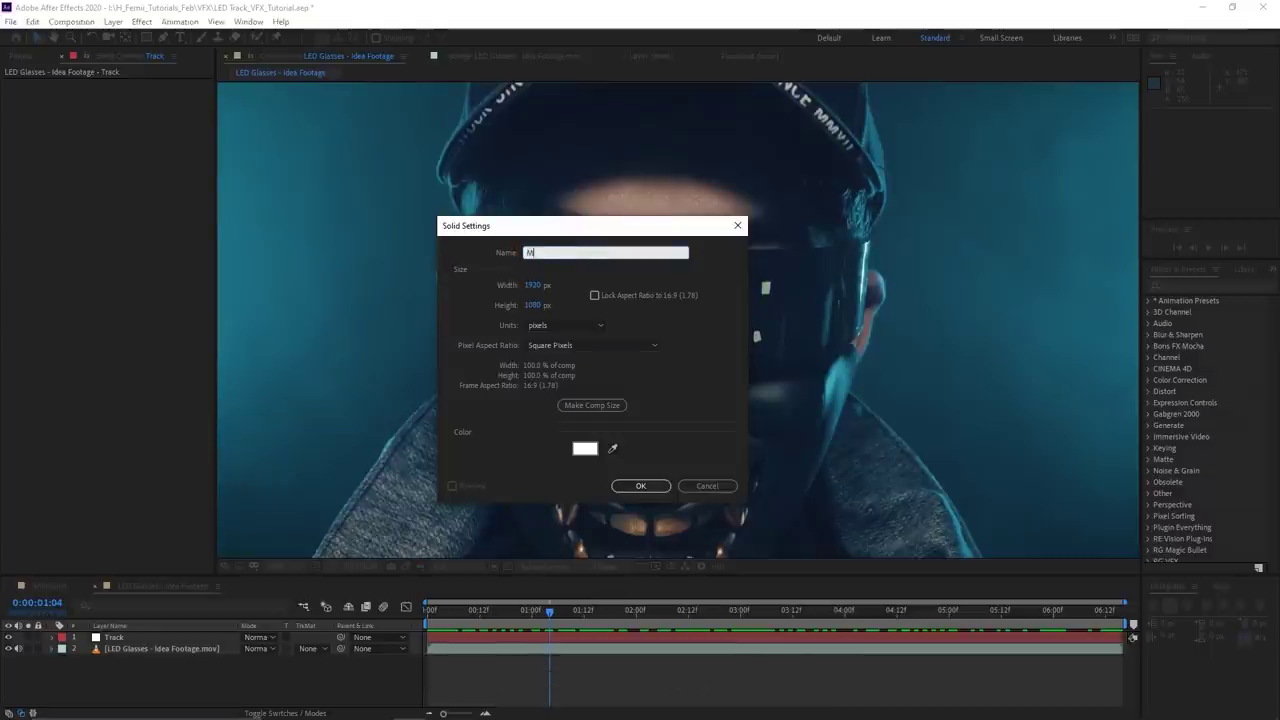
{"action": "type", "text": "atte - Tracking Points"}
{"action": "left_click", "coordinate": [641, 486]}
- Enlarge the timeline area, hide the Matte - Tracking Points solid to see the footage, and activate the Pen tool
{"action": "scroll", "coordinate": [645, 360], "scroll_direction": "down", "scroll_amount": 1}
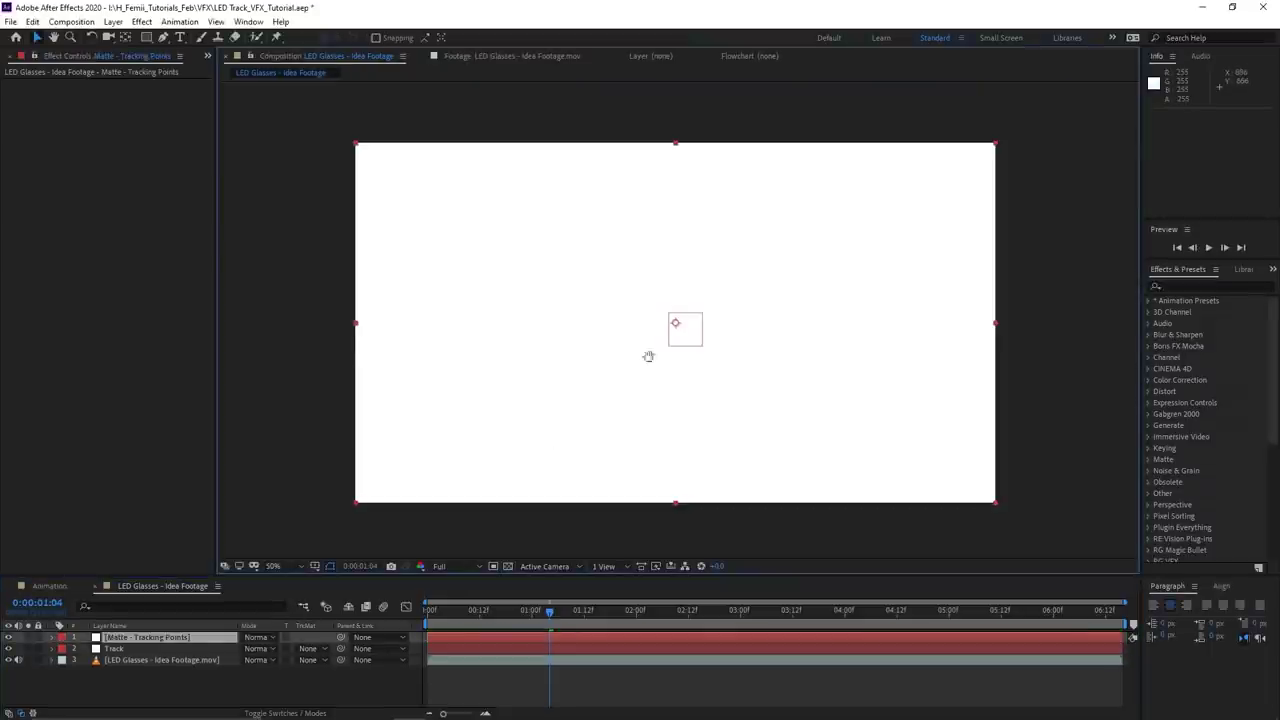
{"action": "left_click_drag", "start_coordinate": [648, 356], "coordinate": [637, 336]}
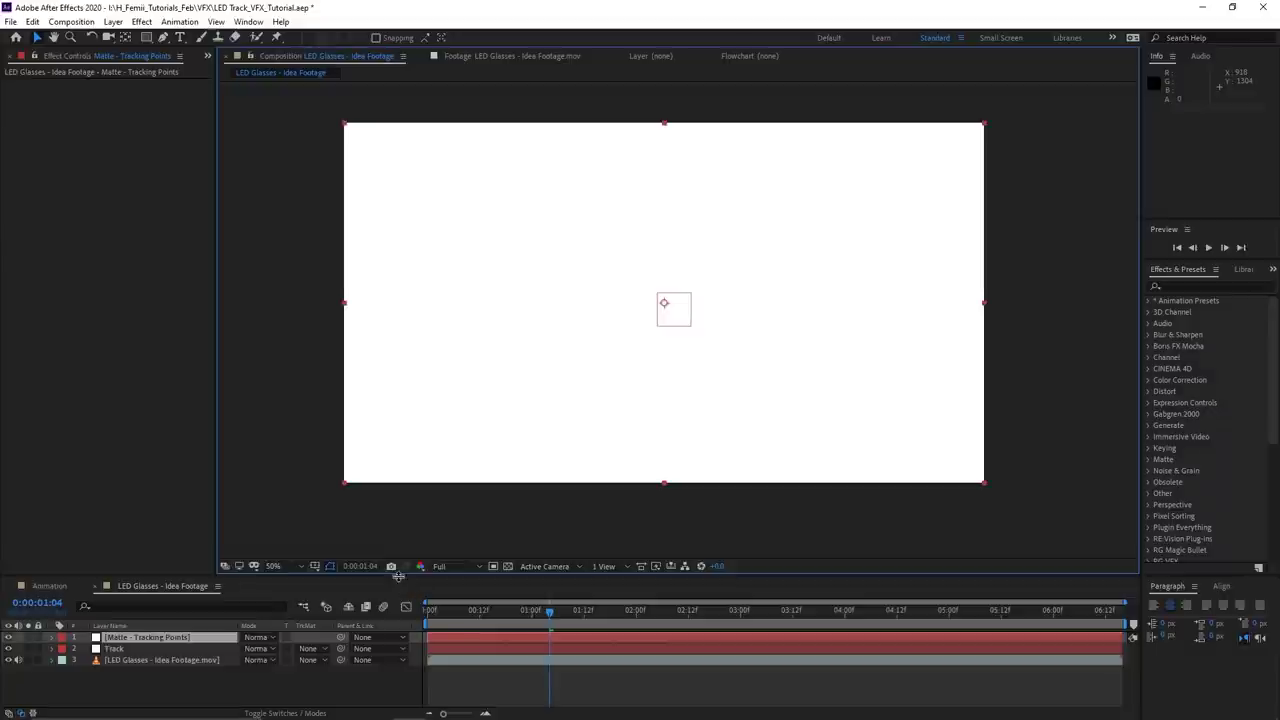
{"action": "left_click_drag", "start_coordinate": [398, 577], "coordinate": [398, 534]}
{"action": "left_click", "coordinate": [147, 595]}
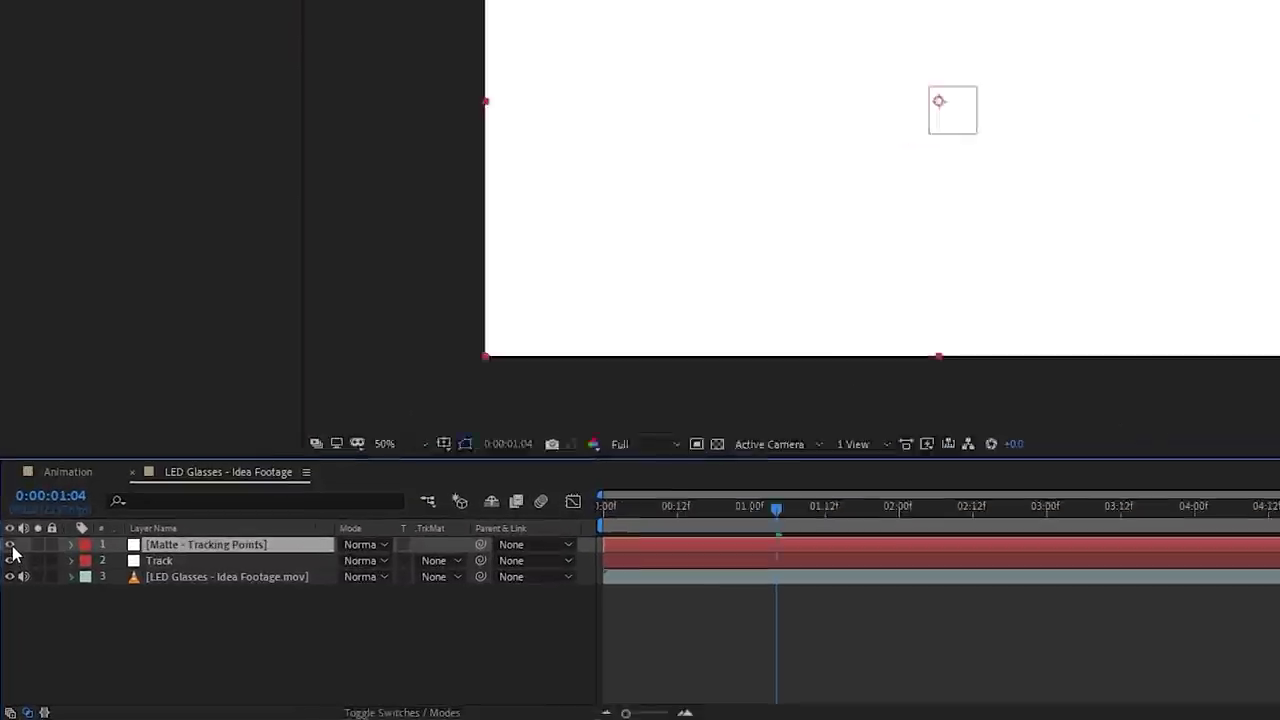
{"action": "left_click", "coordinate": [10, 544]}
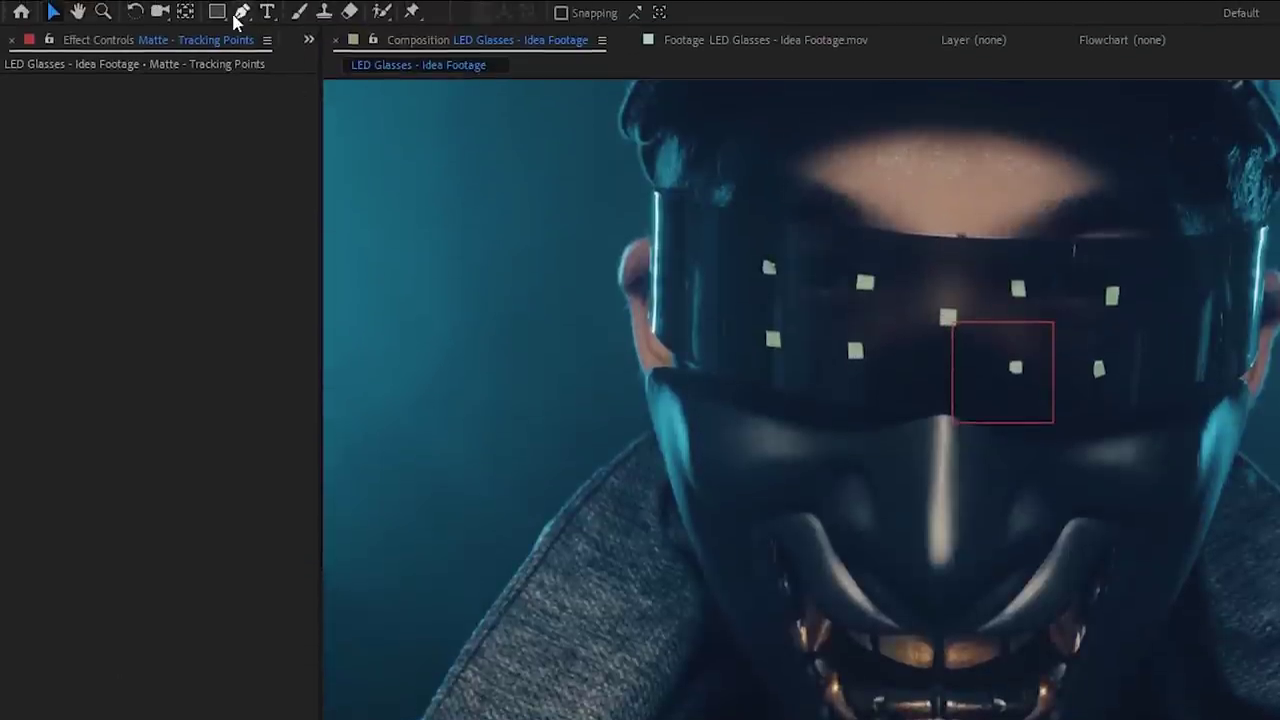
{"action": "left_click", "coordinate": [241, 13]}
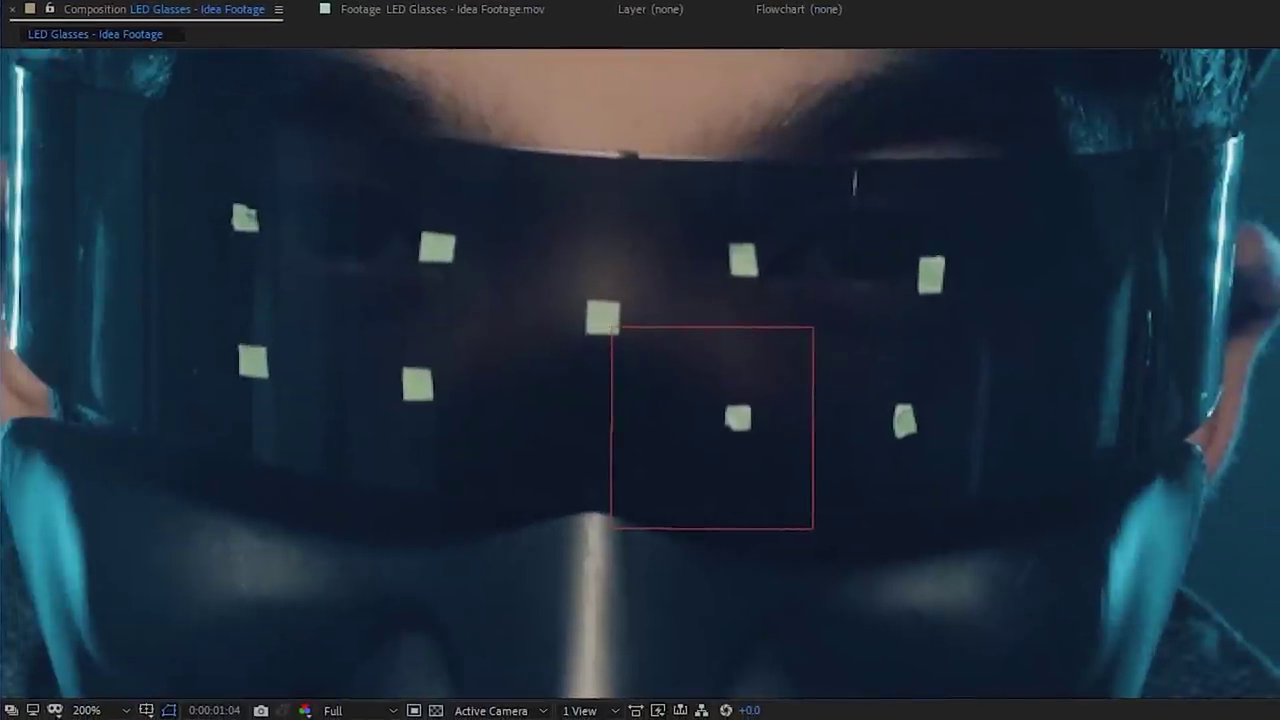
- Add a composition marker at 0:00:01:12 with the comment Reference Frame
{"action": "left_click_drag", "start_coordinate": [549, 577], "coordinate": [585, 577]}
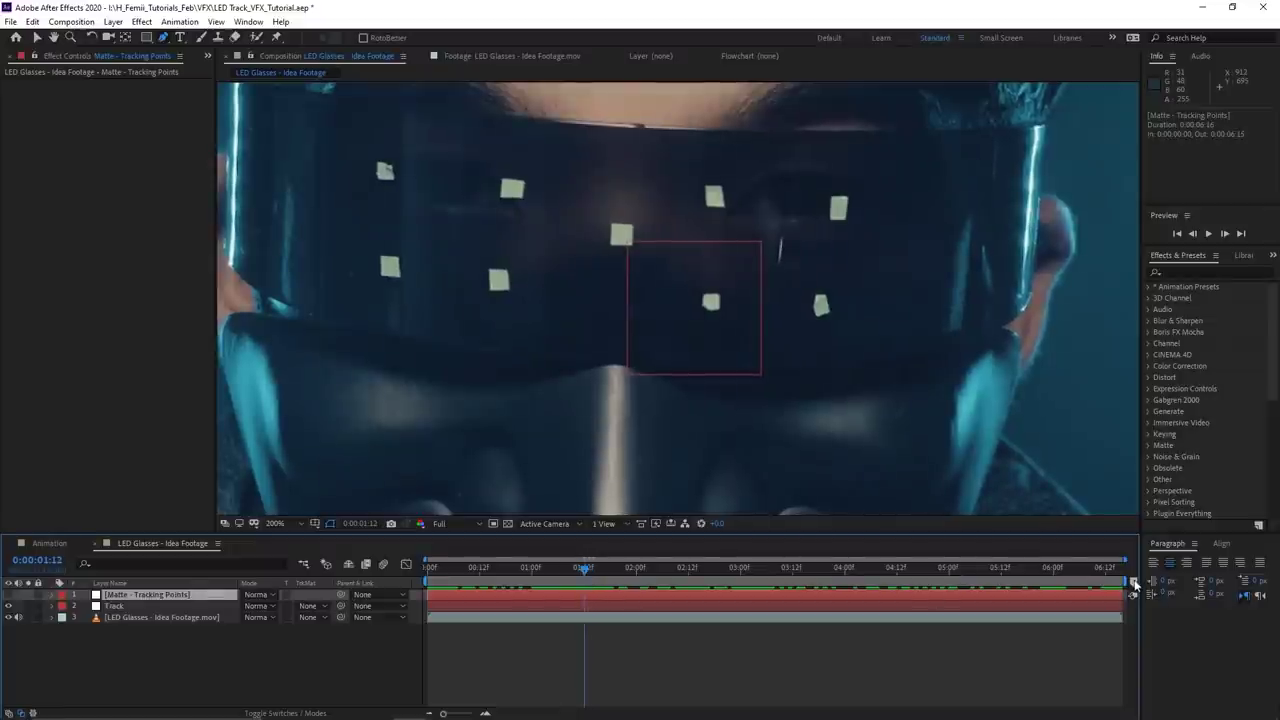
{"action": "left_click_drag", "start_coordinate": [1117, 581], "coordinate": [601, 589]}
{"action": "right_click", "coordinate": [590, 581]}
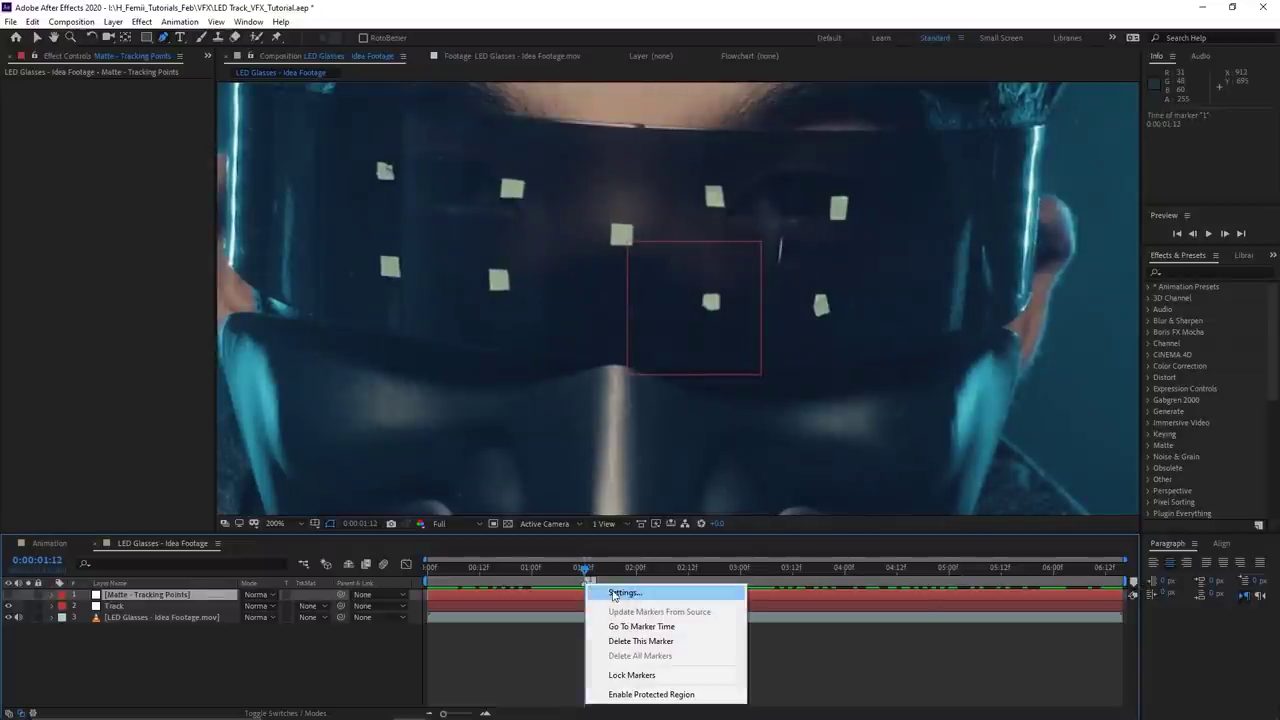
{"action": "left_click", "coordinate": [623, 590]}
{"action": "type", "text": "Re"}
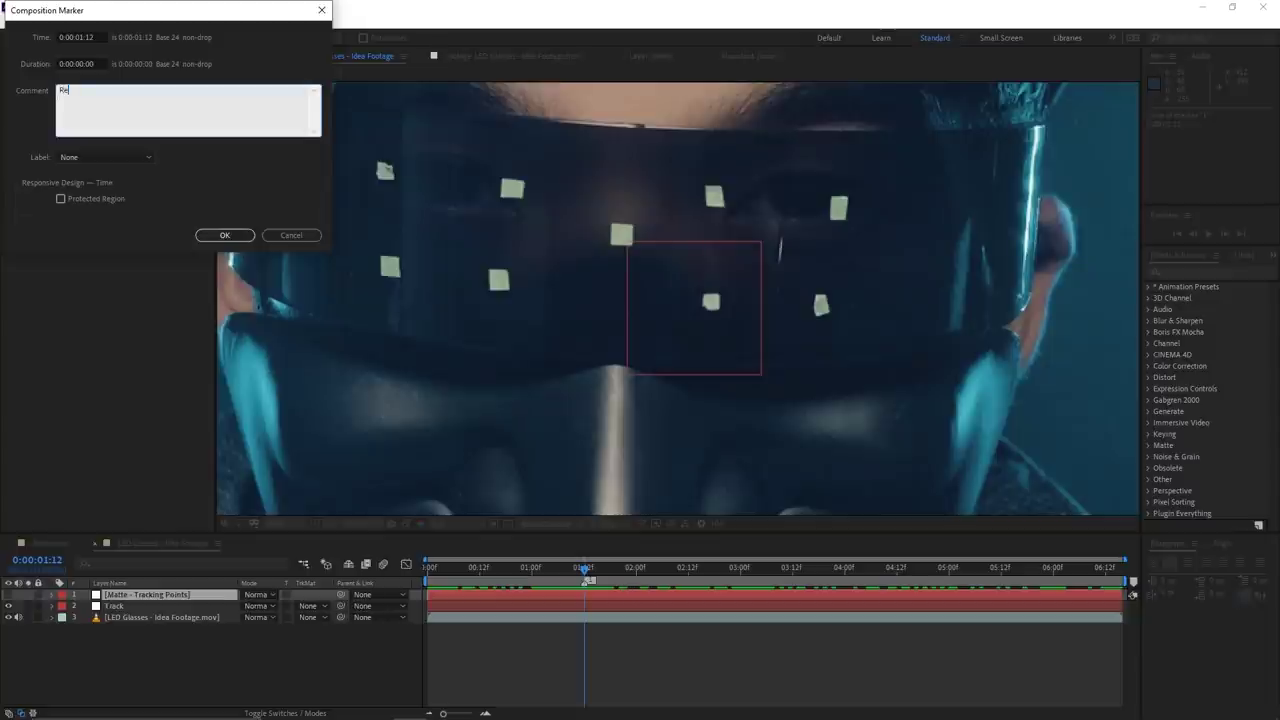
{"action": "type", "text": "ference"}
{"action": "left_click", "coordinate": [224, 236]}
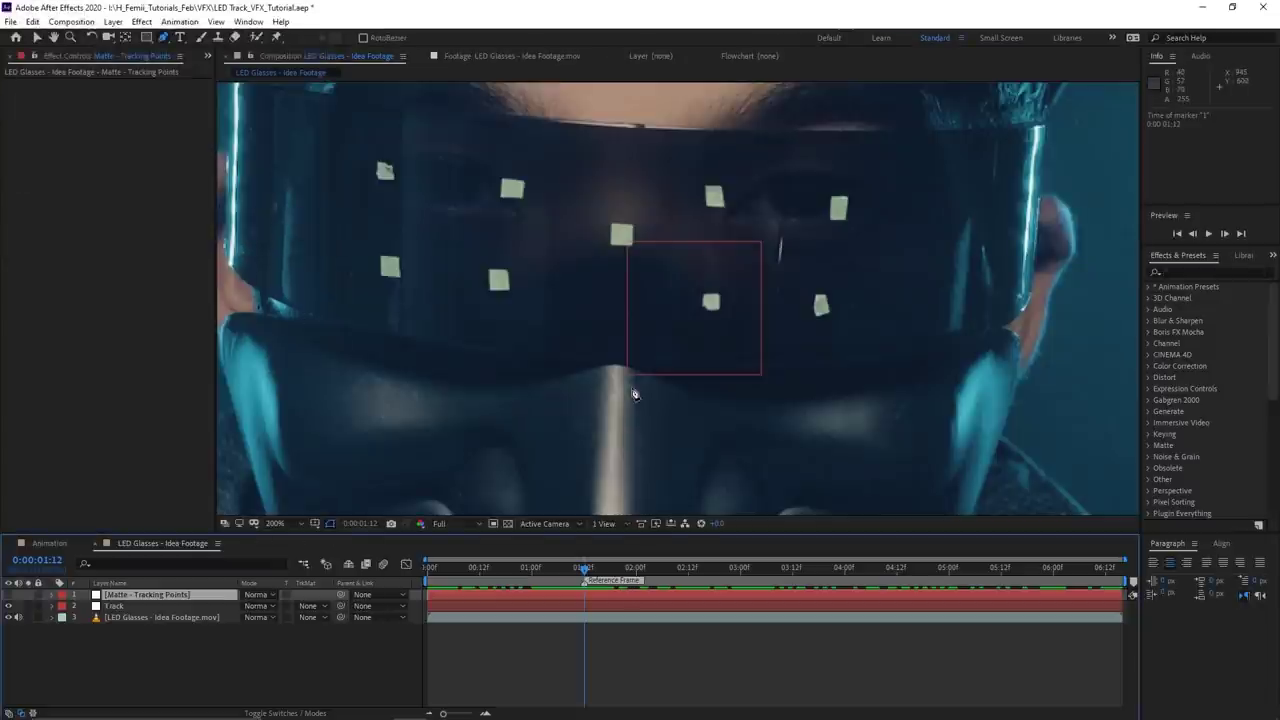
- Draw a closed four-point mask on the Matte - Tracking Points solid around the central tracking marker between the eyes
{"action": "left_click_drag", "start_coordinate": [636, 401], "coordinate": [665, 412]}
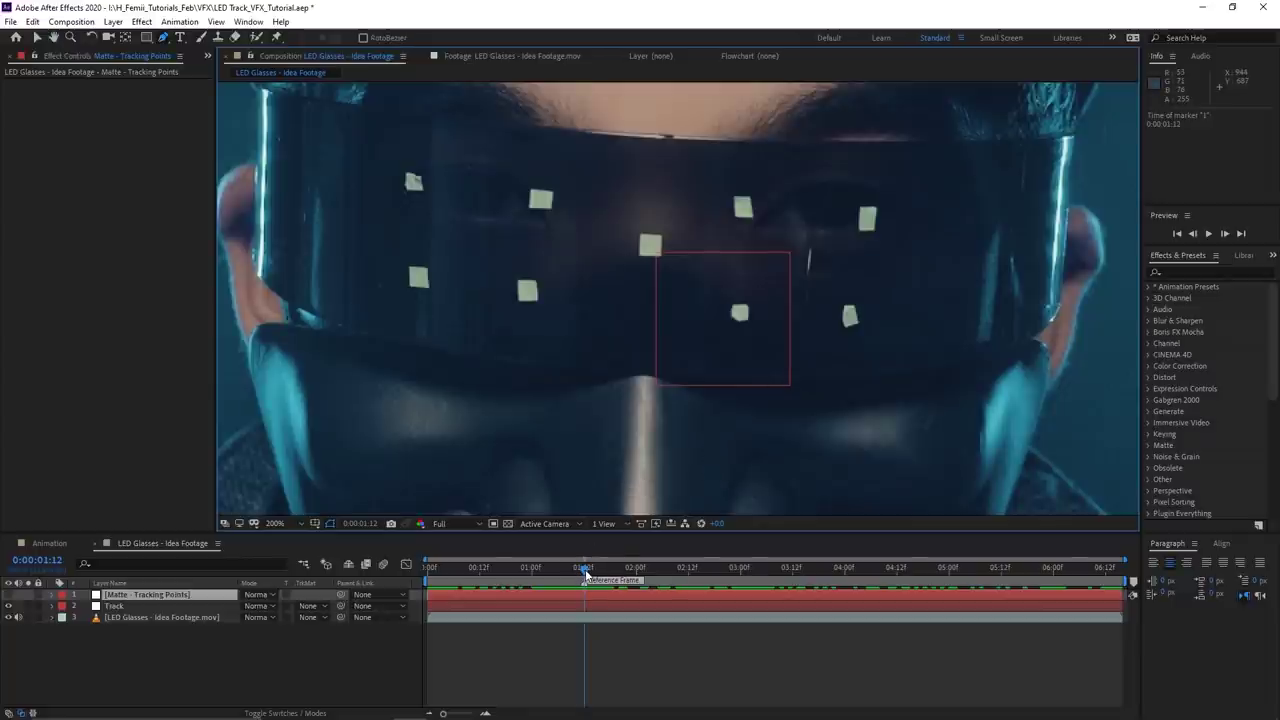
{"action": "left_click", "coordinate": [189, 594]}
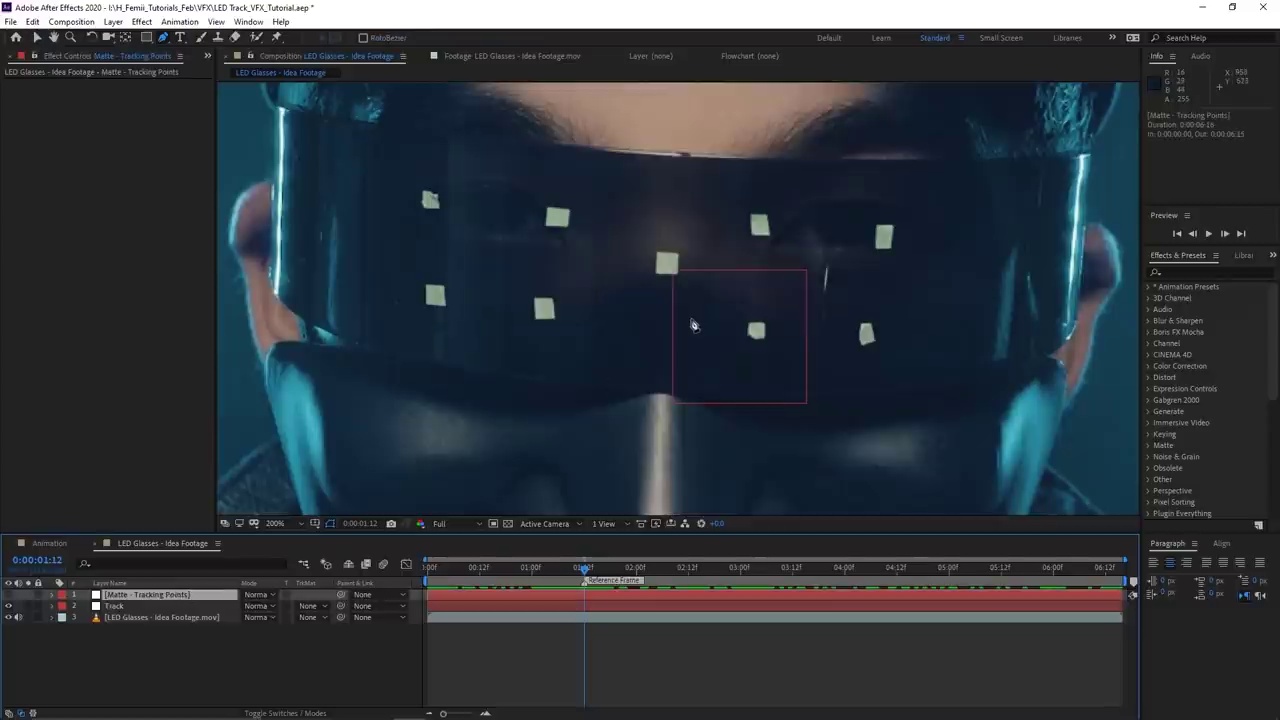
{"action": "scroll", "coordinate": [654, 277], "scroll_direction": "up", "scroll_amount": 2}
{"action": "left_click", "coordinate": [617, 290]}
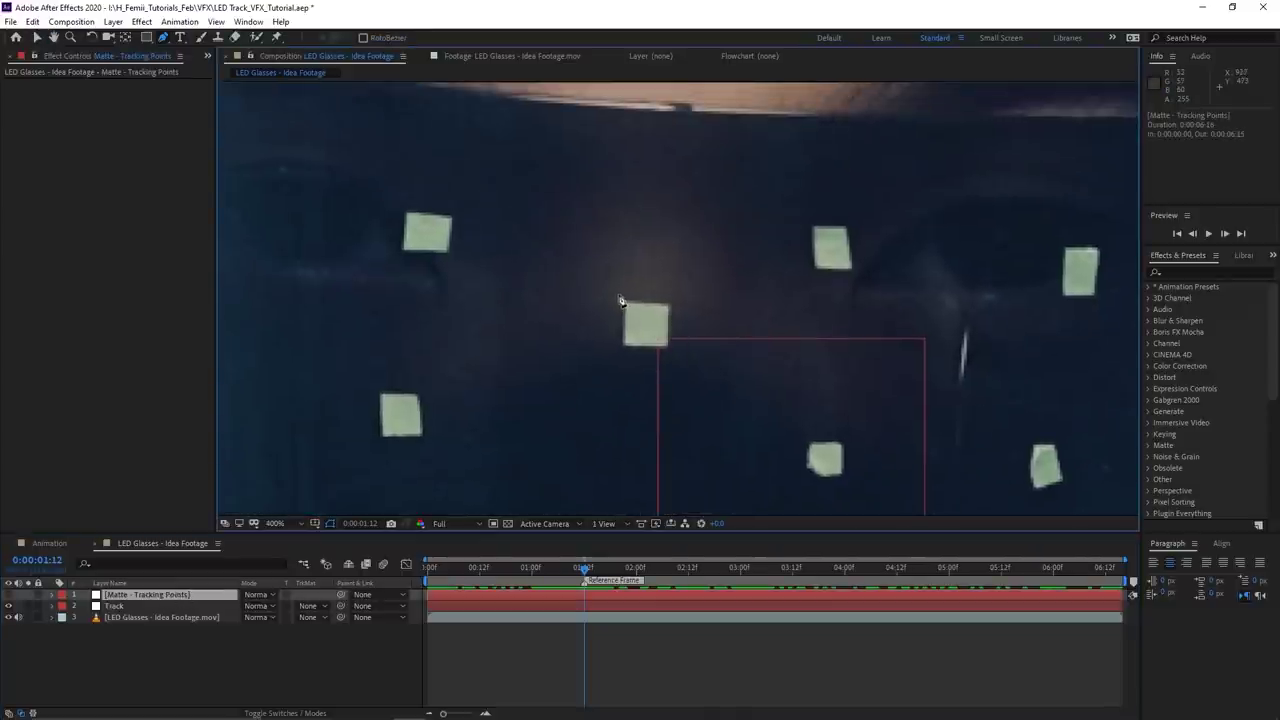
{"action": "left_click", "coordinate": [680, 293]}
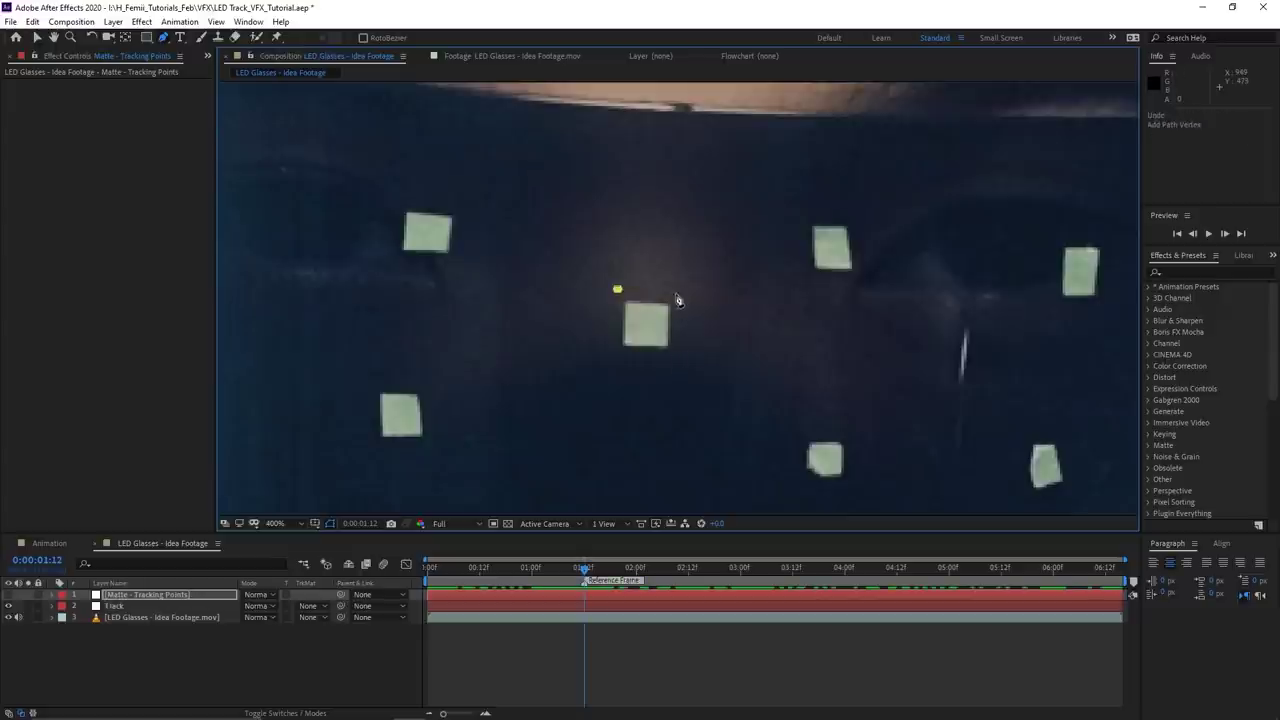
{"action": "left_click", "coordinate": [677, 358]}
{"action": "left_click", "coordinate": [617, 357]}
{"action": "left_click", "coordinate": [617, 290]}
- Draw a second four-point mask on the matte solid around the marker to the upper left of the central one
{"action": "left_click", "coordinate": [598, 594]}
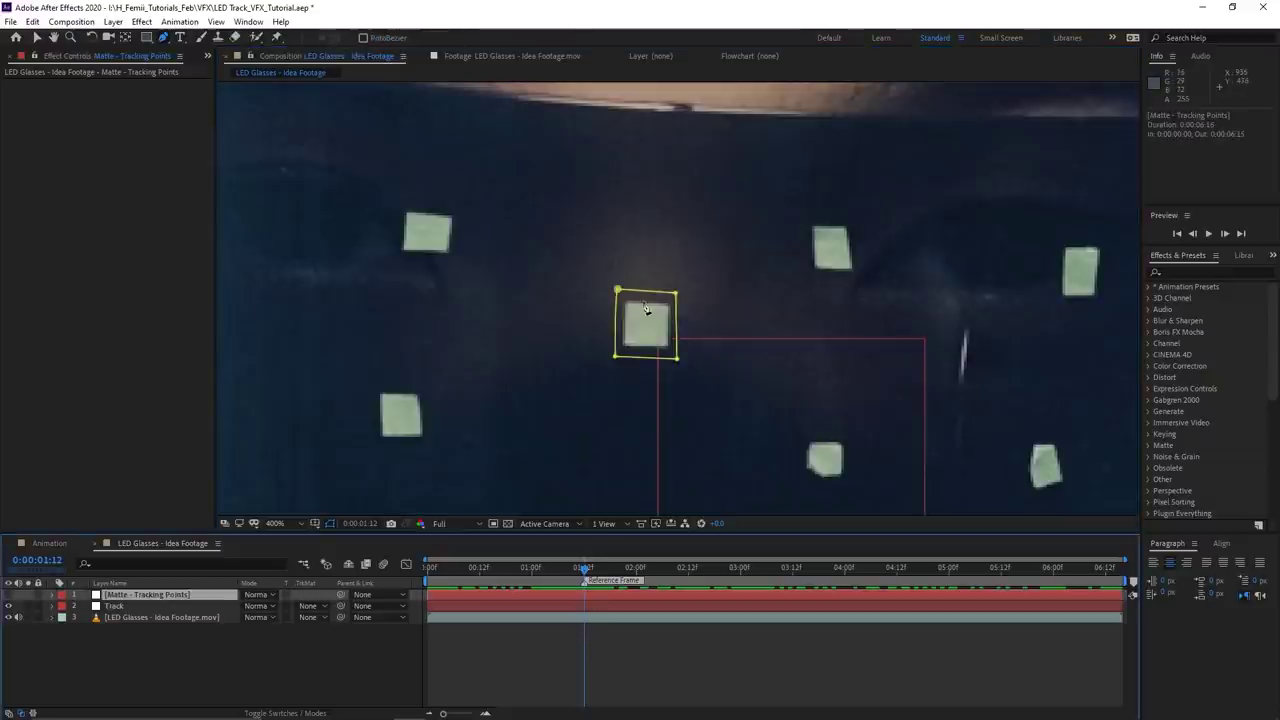
{"action": "key", "text": "comma"}
{"action": "scroll", "coordinate": [657, 318], "scroll_direction": "up", "scroll_amount": 2}
{"action": "left_click", "coordinate": [431, 199]}
{"action": "left_click", "coordinate": [491, 205]}
{"action": "left_click", "coordinate": [487, 253]}
{"action": "left_click", "coordinate": [433, 253]}
{"action": "left_click", "coordinate": [431, 199]}
- Draw a closed four-point mask on the matte solid around the marker to the lower left of the central one
{"action": "left_click_drag", "start_coordinate": [440, 383], "coordinate": [455, 339]}
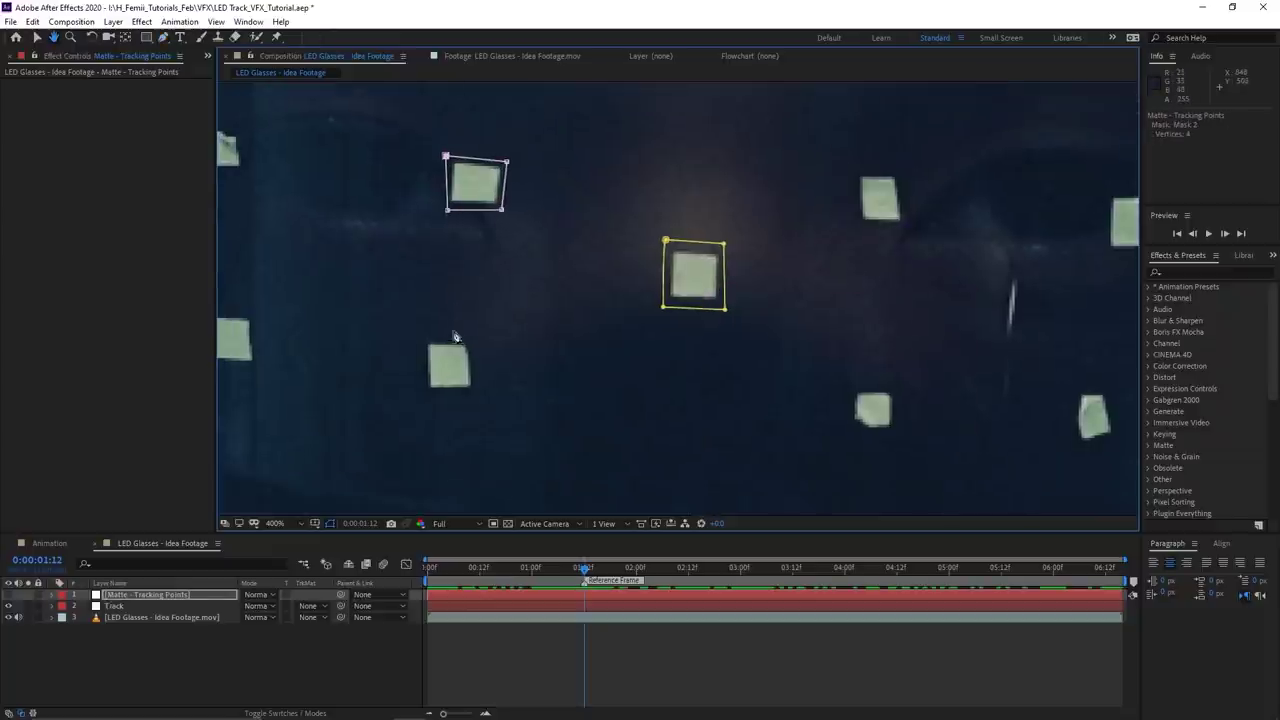
{"action": "left_click", "coordinate": [422, 338]}
{"action": "left_click", "coordinate": [474, 343]}
{"action": "left_click", "coordinate": [479, 405]}
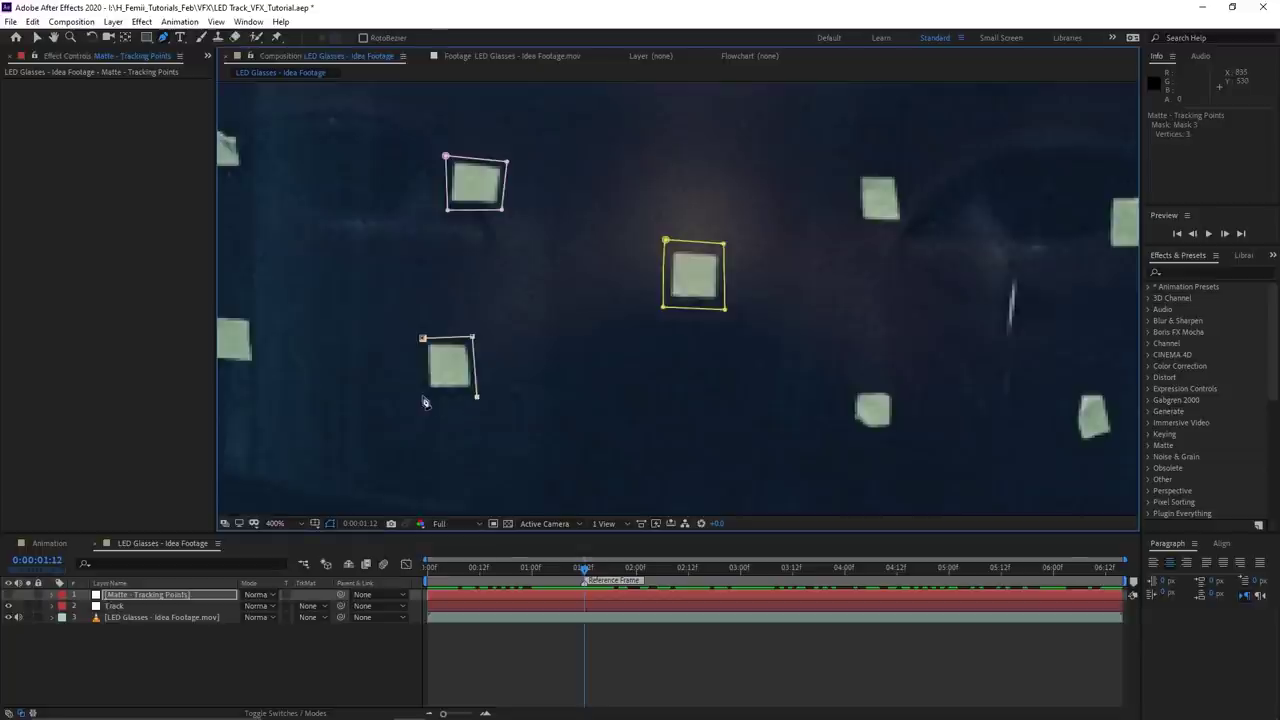
{"action": "left_click", "coordinate": [423, 404]}
{"action": "left_click", "coordinate": [422, 338]}
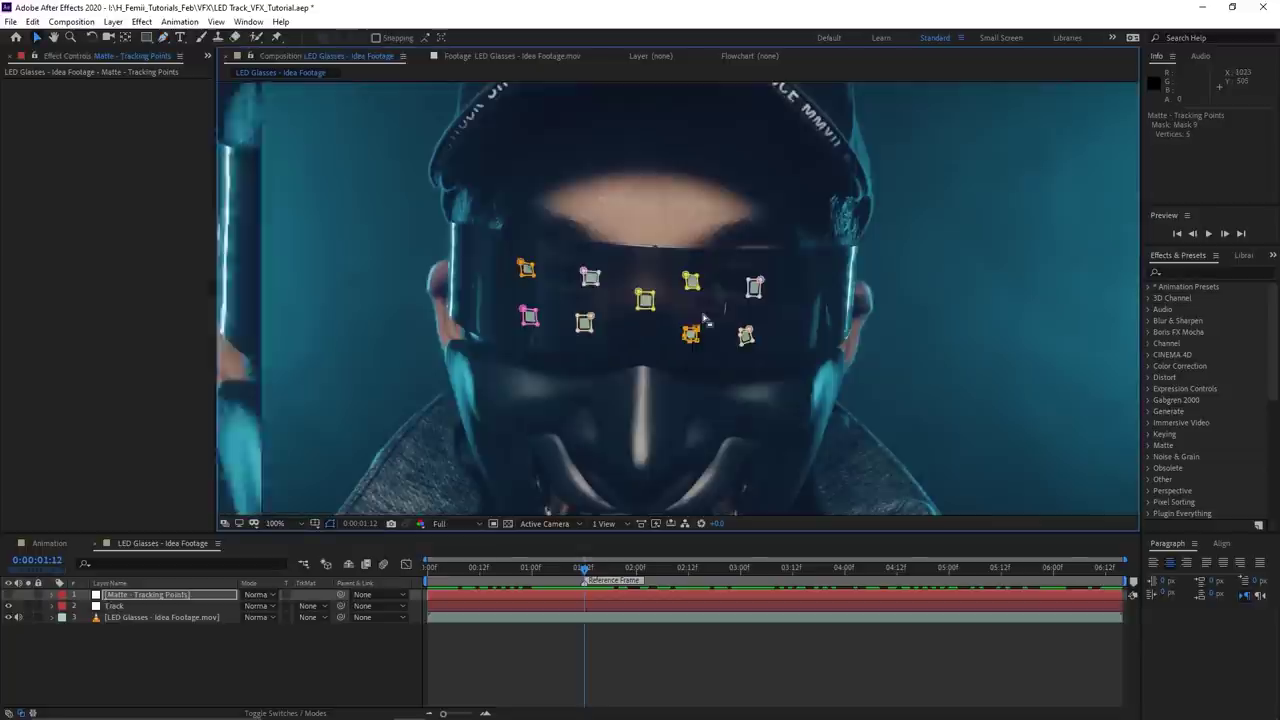
- Parent the Matte - Tracking Points layer to the Track null and keep the matte layer selected
{"action": "scroll", "coordinate": [704, 320], "scroll_direction": "up", "scroll_amount": 2}
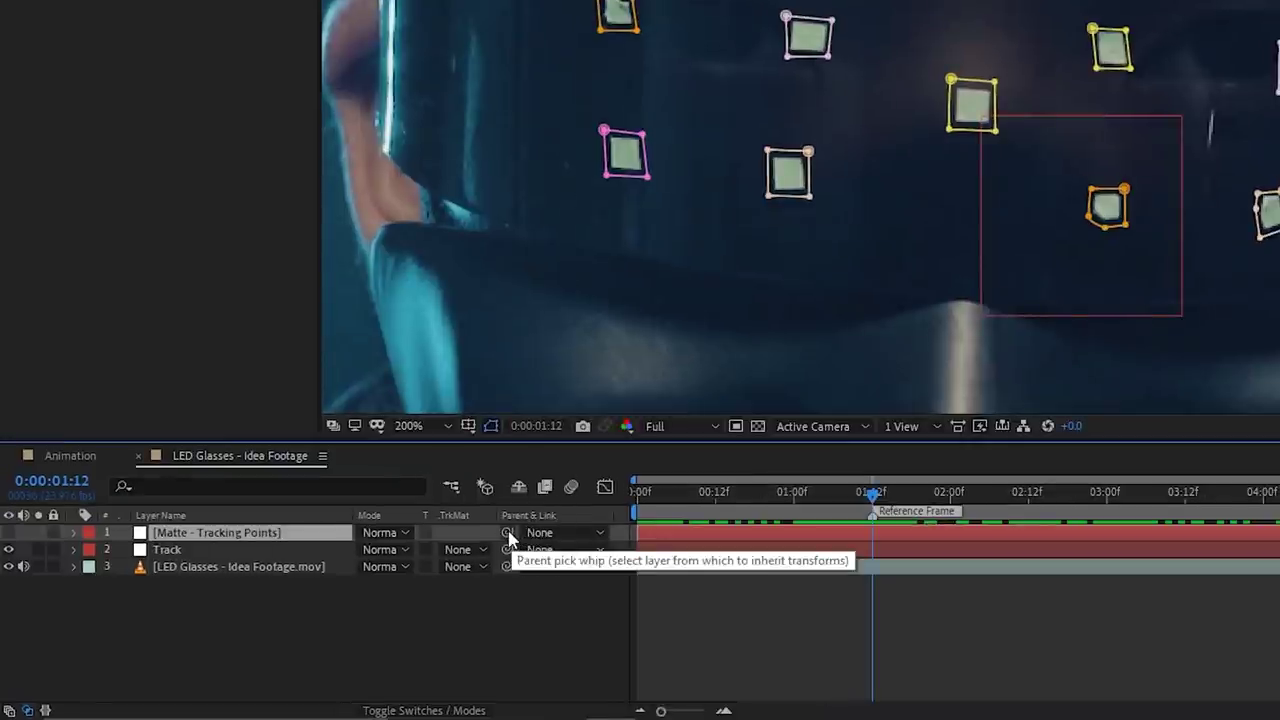
{"action": "left_click_drag", "start_coordinate": [508, 535], "coordinate": [298, 558]}
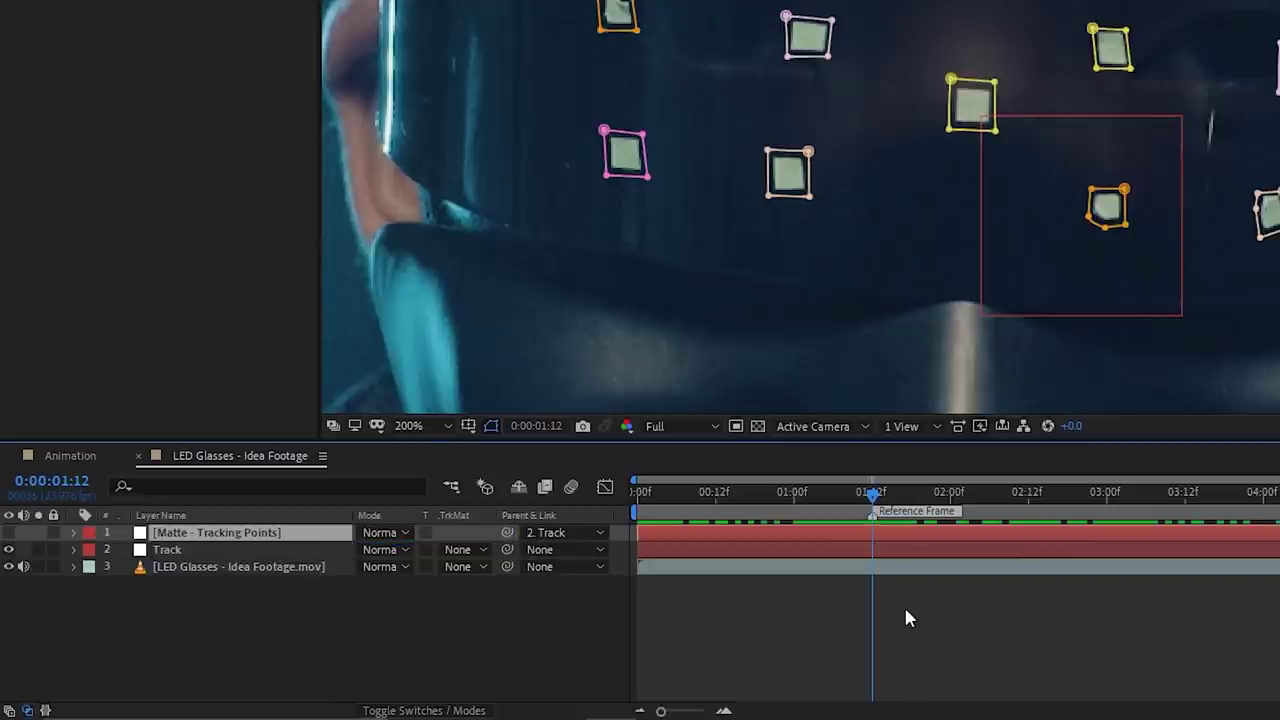
{"action": "left_click", "coordinate": [205, 555]}
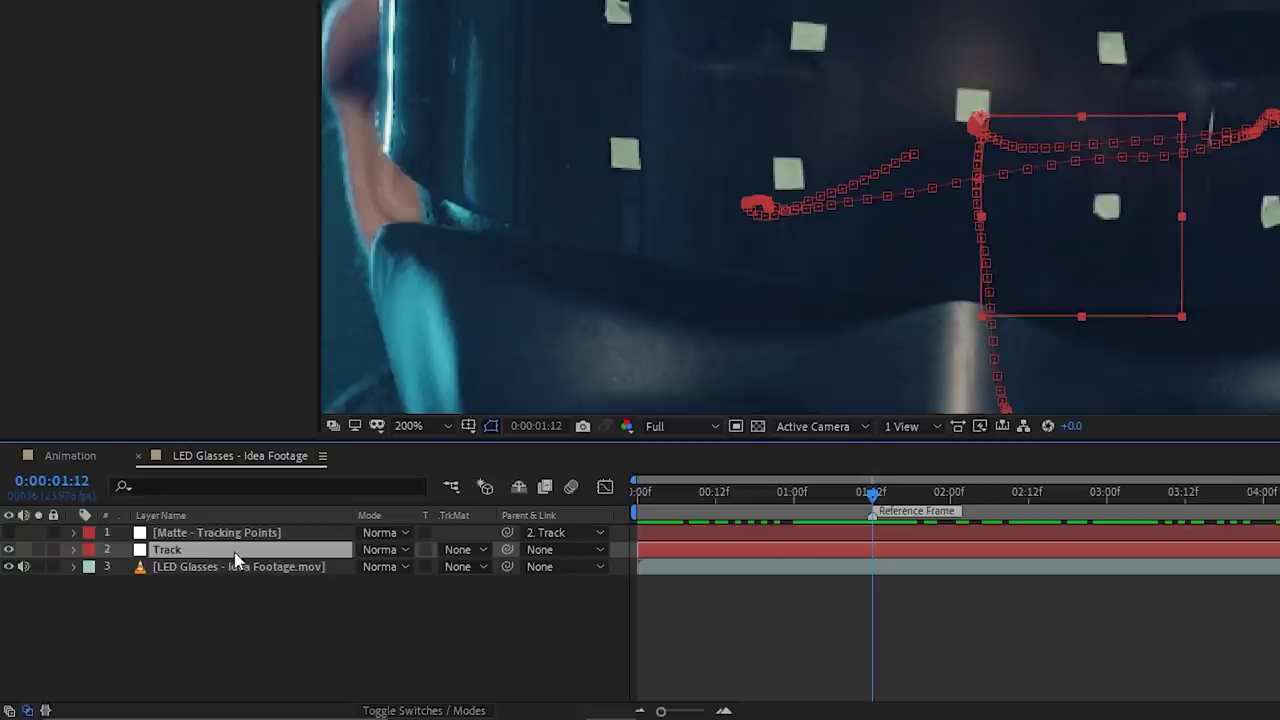
{"action": "key", "text": "ctrl+Up"}
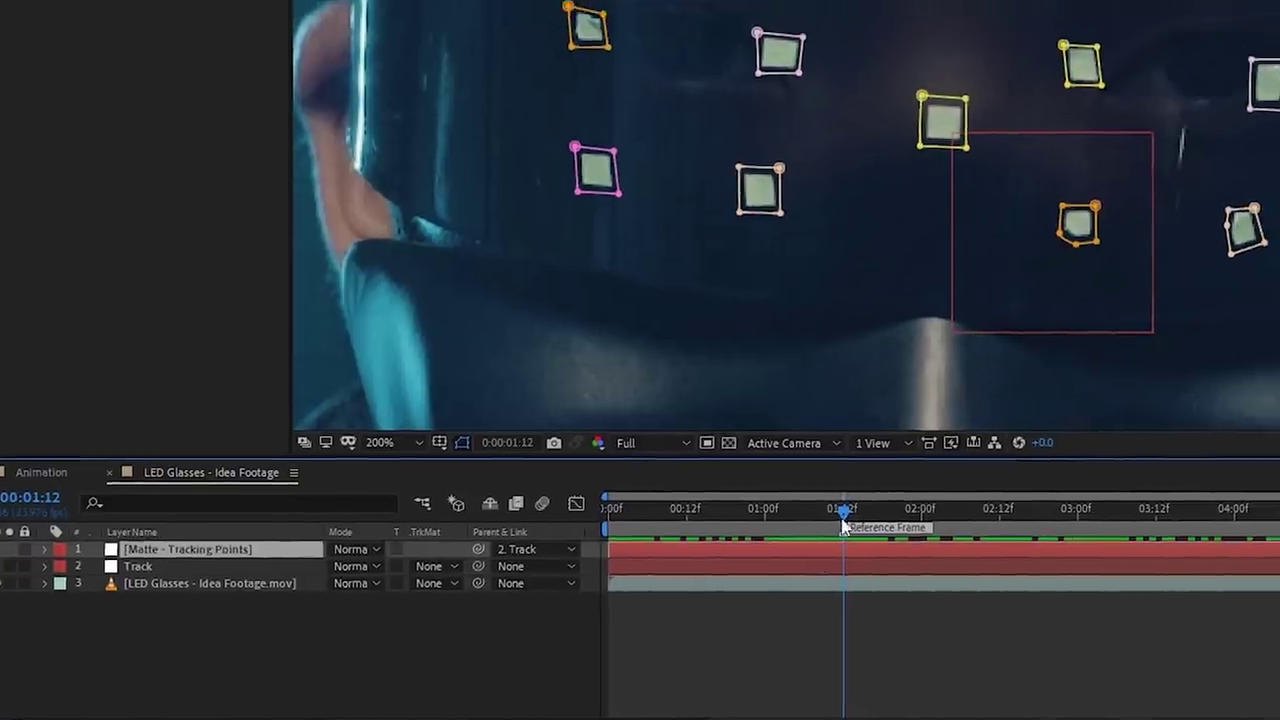
- Compare the masks with the markers at 0:00:00:06 and return to the Reference Frame marker at 0:00:01:12
{"action": "left_click_drag", "start_coordinate": [873, 494], "coordinate": [768, 500]}
{"action": "left_click_drag", "start_coordinate": [530, 645], "coordinate": [637, 652]}
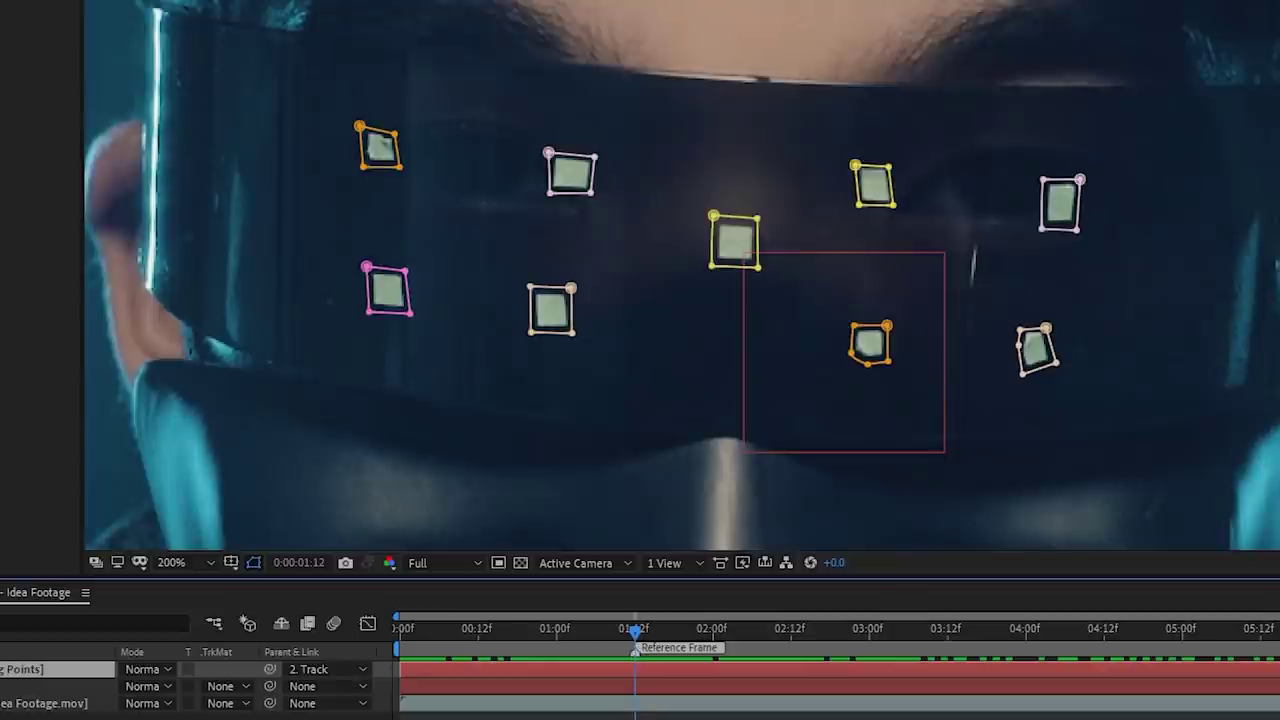
{"action": "scroll", "coordinate": [645, 427], "scroll_direction": "down", "scroll_amount": 2}
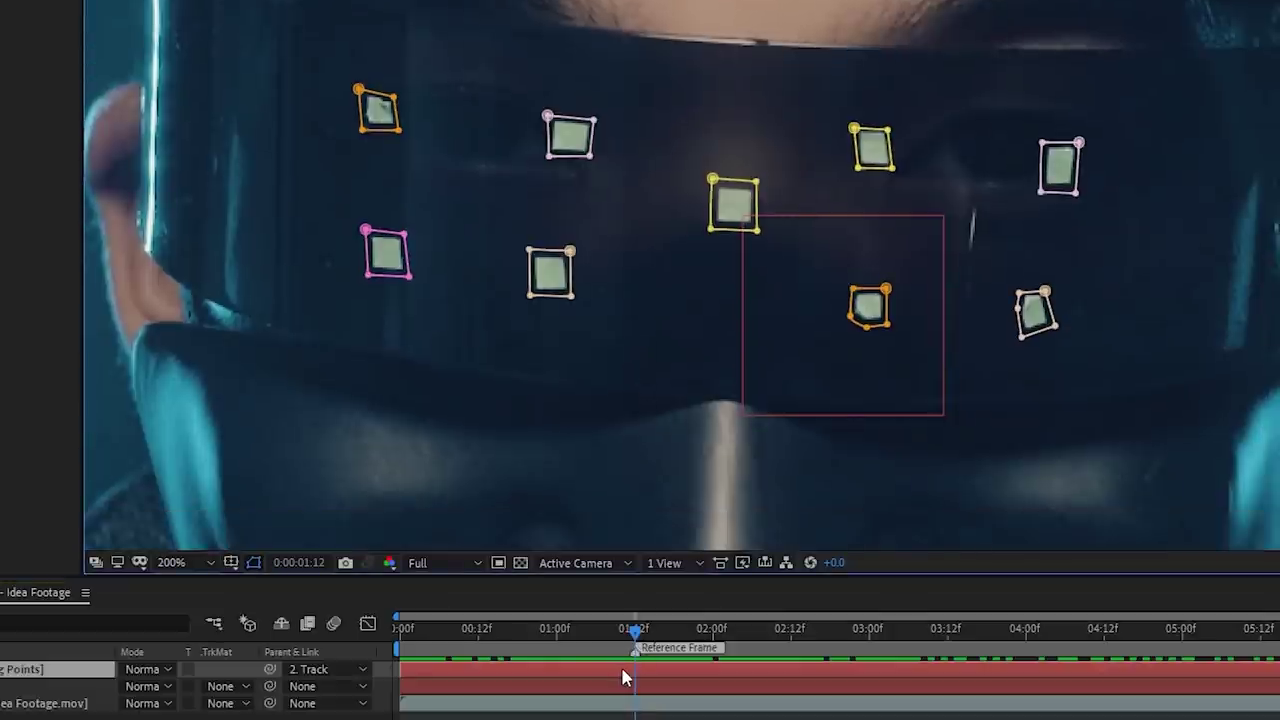
{"action": "scroll", "coordinate": [738, 290], "scroll_direction": "down", "scroll_amount": 1}
{"action": "scroll", "coordinate": [640, 200], "scroll_direction": "right", "scroll_amount": 1}
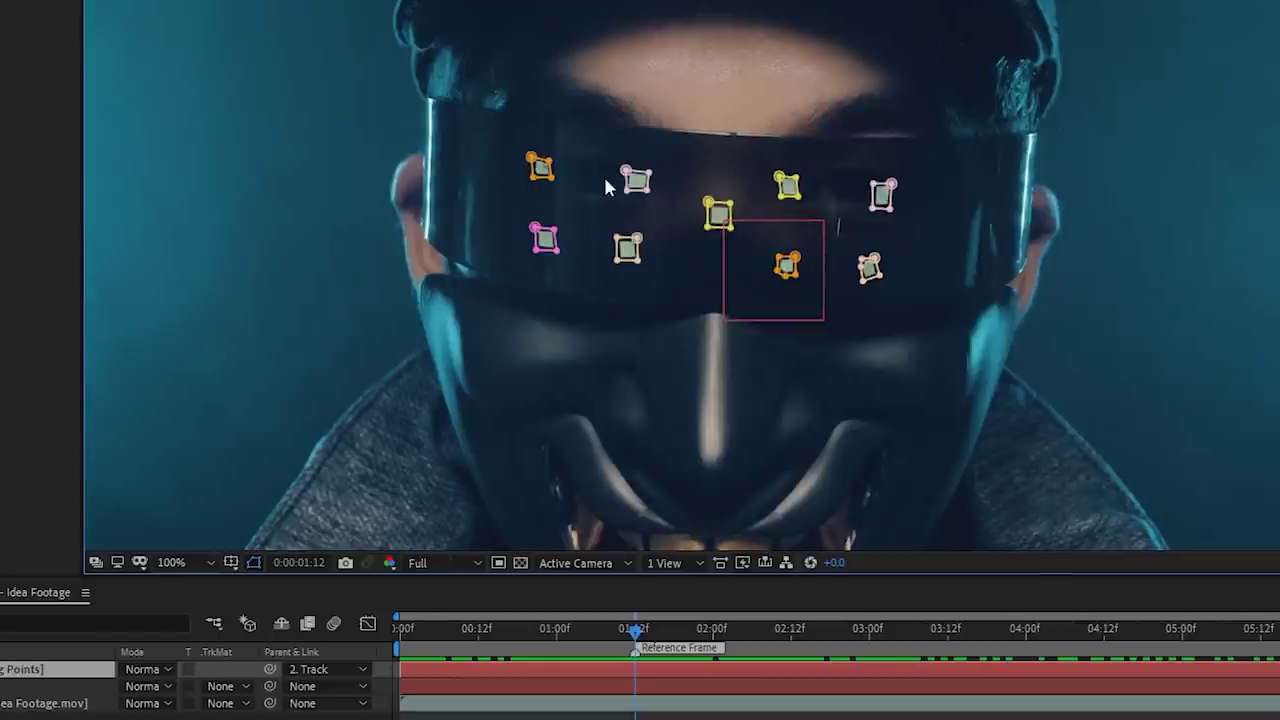
{"action": "left_click_drag", "start_coordinate": [625, 648], "coordinate": [439, 660]}
{"action": "scroll", "coordinate": [672, 388], "scroll_direction": "up", "scroll_amount": 1}
{"action": "left_click_drag", "start_coordinate": [675, 372], "coordinate": [705, 181]}
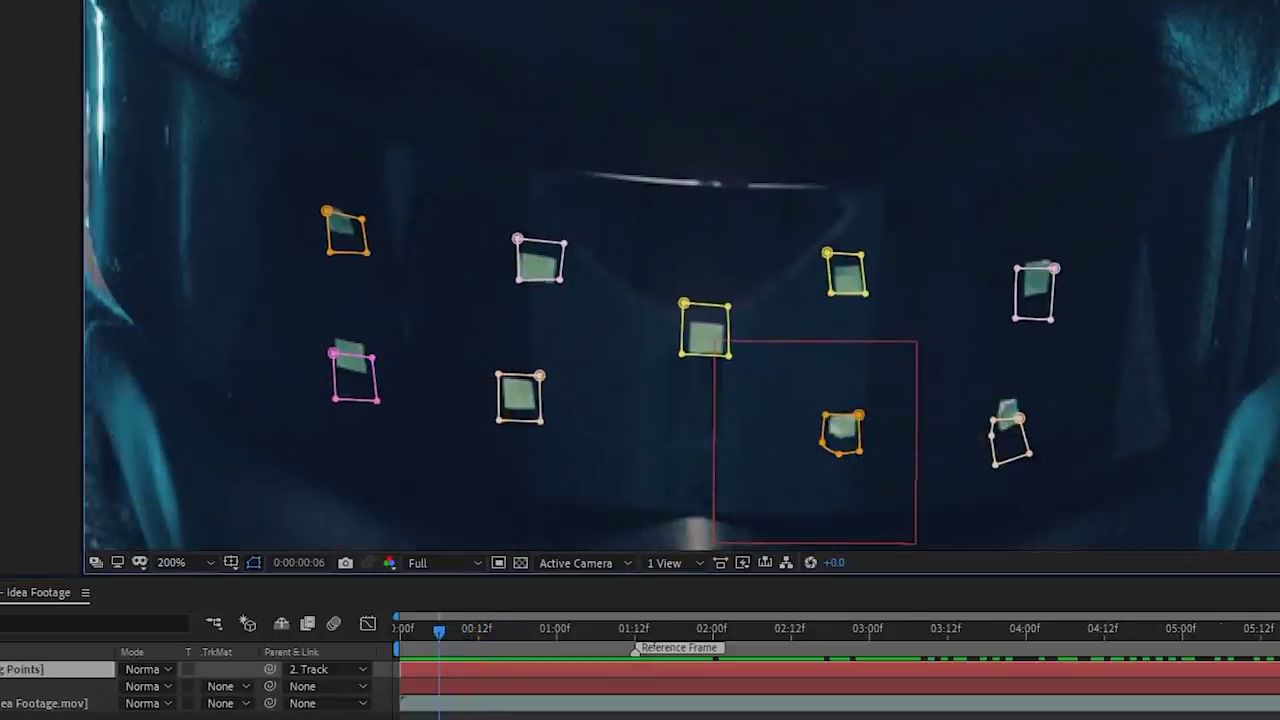
{"action": "left_click", "coordinate": [636, 633]}
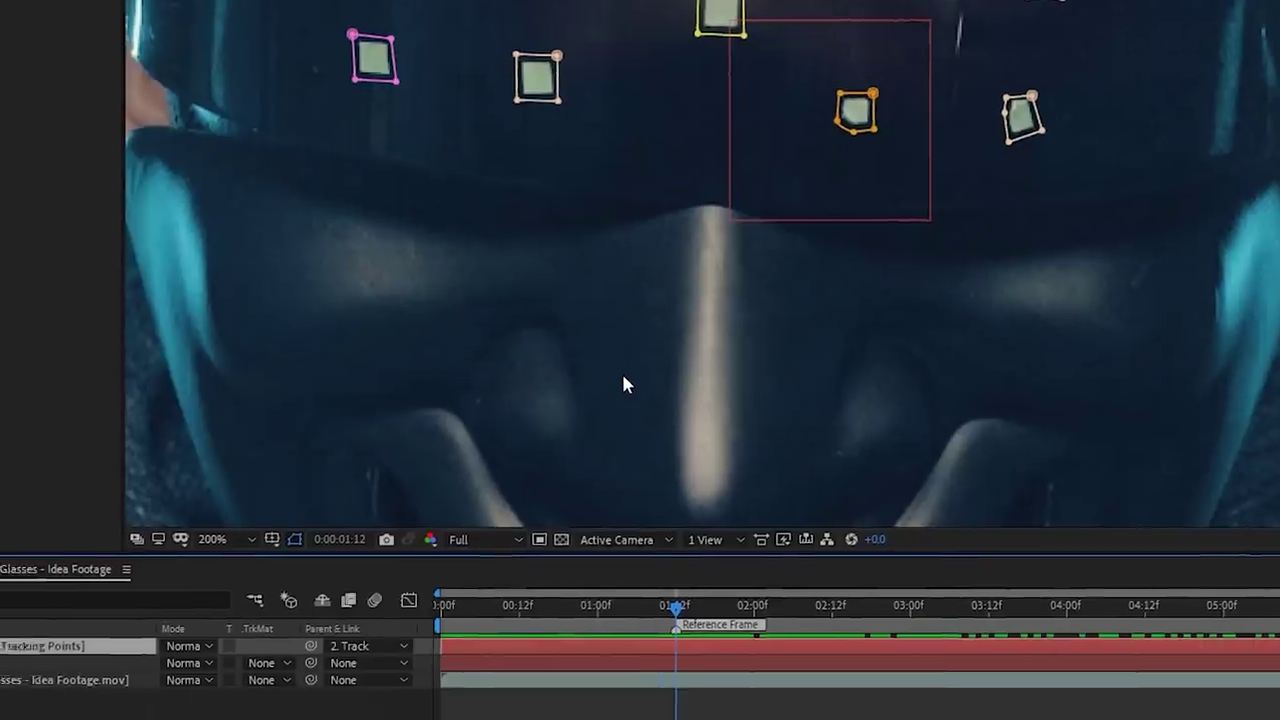
- Reveal the mask paths of the matte layer and enable Mask Path keyframing for all masks at 0:00:01:12
{"action": "key", "text": "m"}
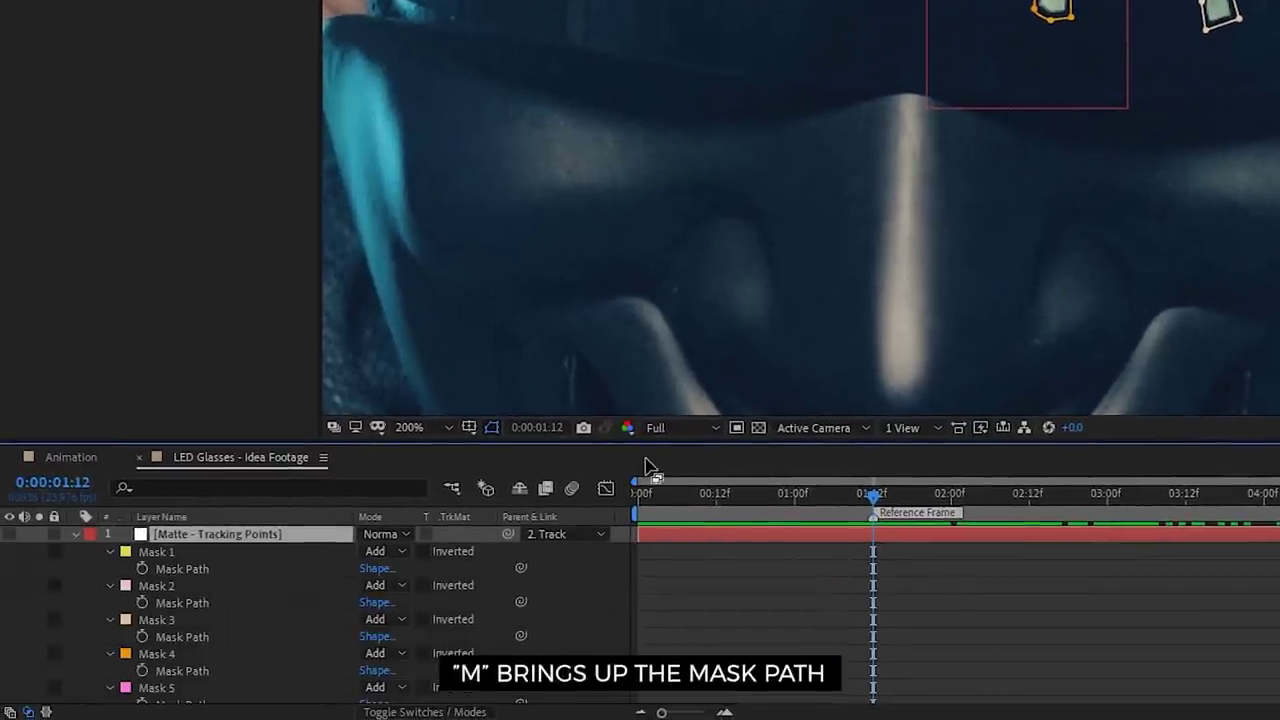
{"action": "left_click_drag", "start_coordinate": [650, 442], "coordinate": [652, 326]}
{"action": "left_click_drag", "start_coordinate": [143, 455], "coordinate": [143, 661]}
{"action": "scroll", "coordinate": [159, 645], "scroll_direction": "down", "scroll_amount": 3}
{"action": "scroll", "coordinate": [826, 515], "scroll_direction": "up", "scroll_amount": 2}
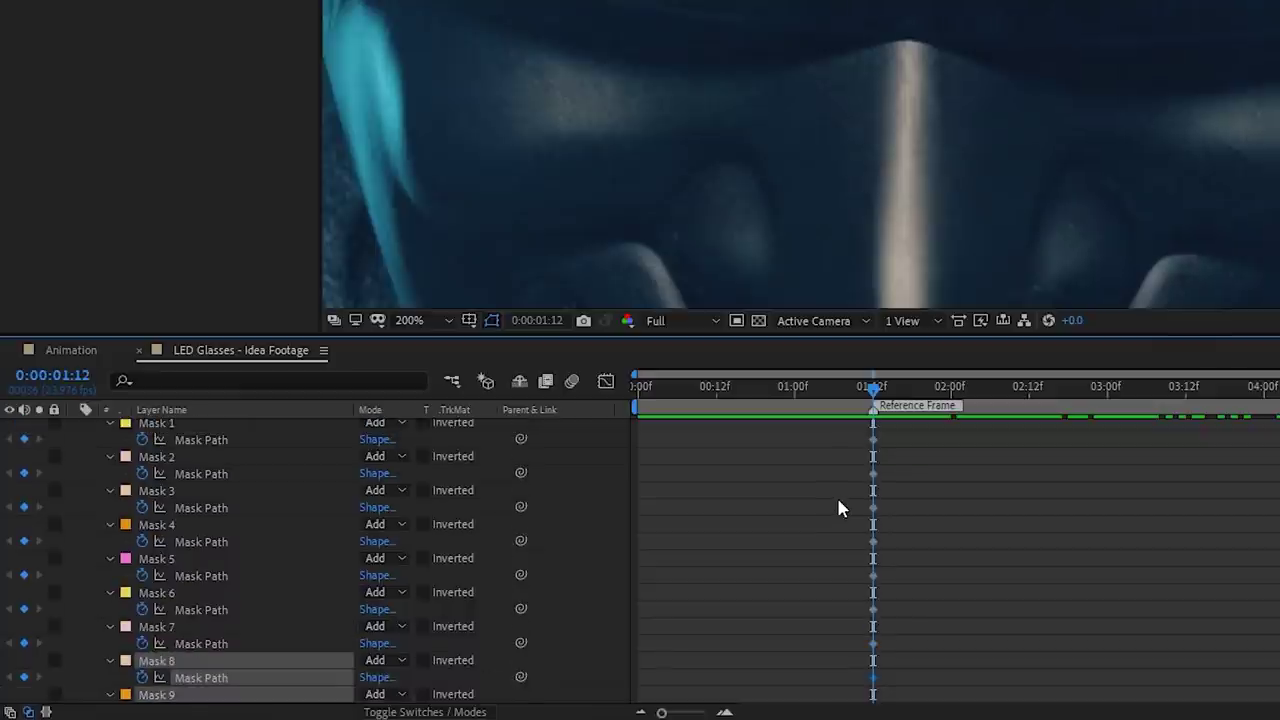
{"action": "scroll", "coordinate": [995, 68], "scroll_direction": "down", "scroll_amount": 1}
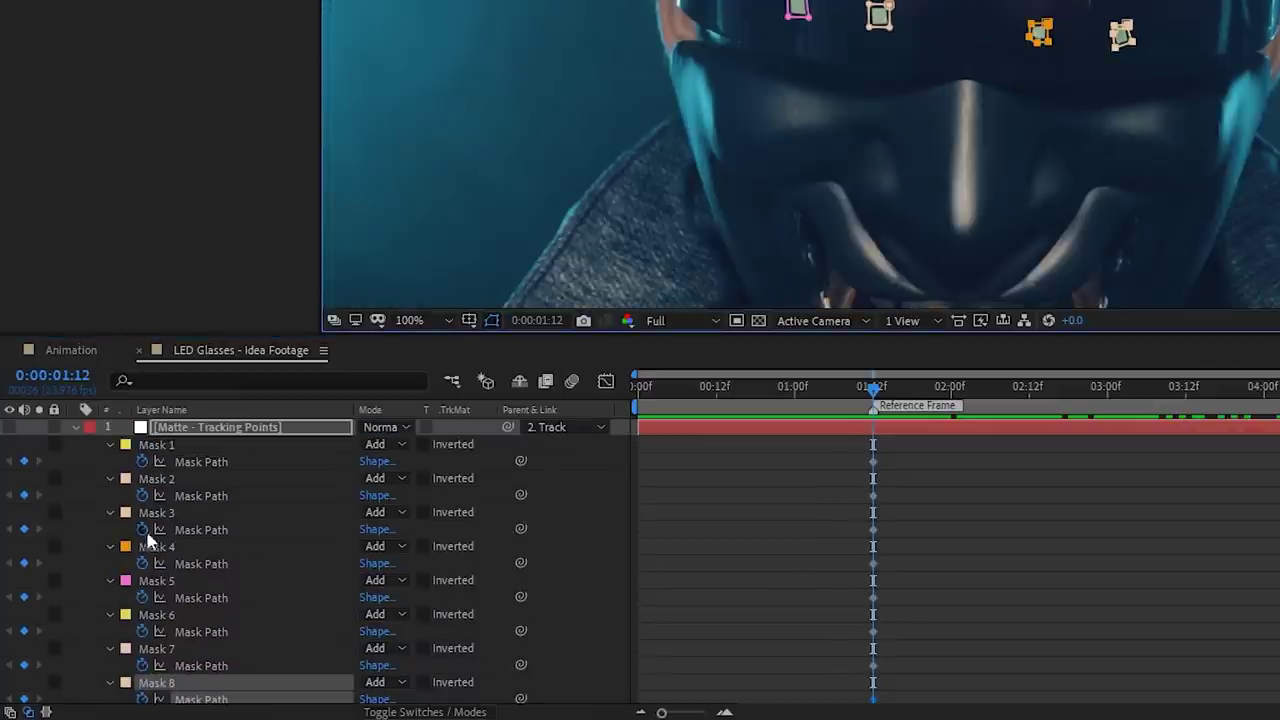
{"action": "scroll", "coordinate": [155, 648], "scroll_direction": "down", "scroll_amount": 2}
{"action": "scroll", "coordinate": [700, 568], "scroll_direction": "up", "scroll_amount": 2}
- Reposition the matte masks at 0:00:00:06 so that each one encloses its tracking marker
{"action": "left_click_drag", "start_coordinate": [855, 400], "coordinate": [680, 408]}
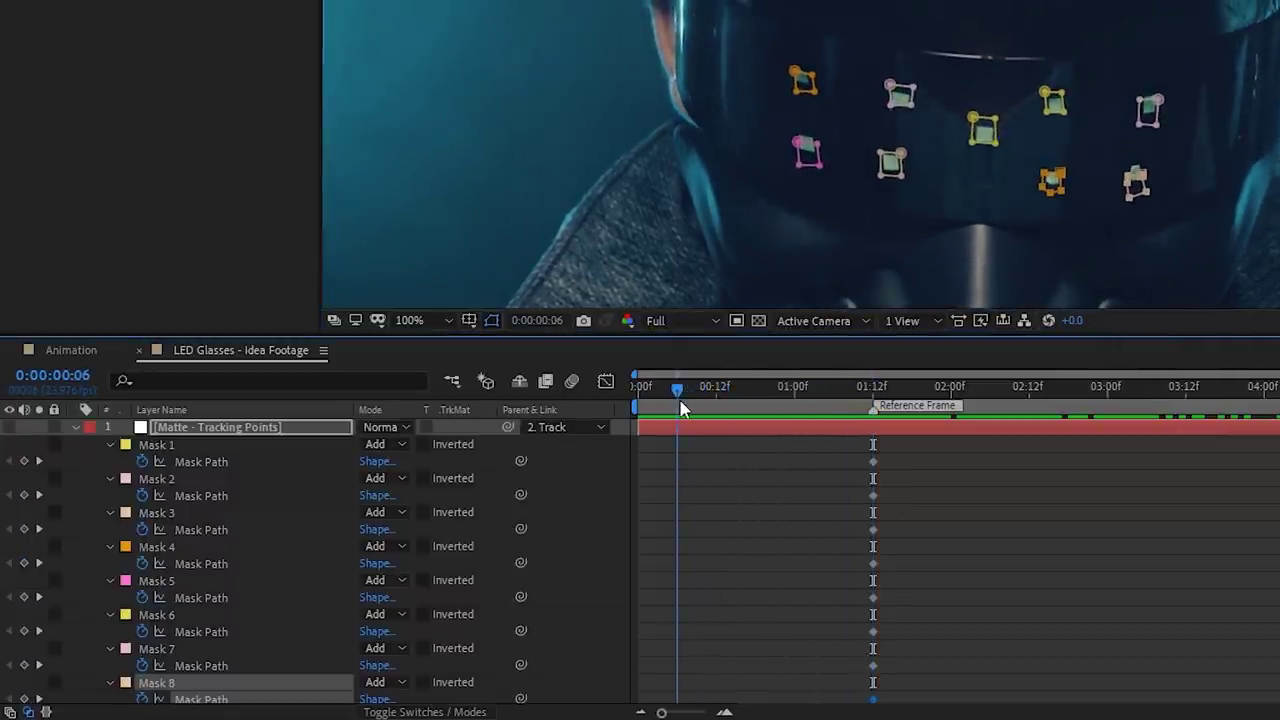
{"action": "scroll", "coordinate": [823, 89], "scroll_direction": "up", "scroll_amount": 2}
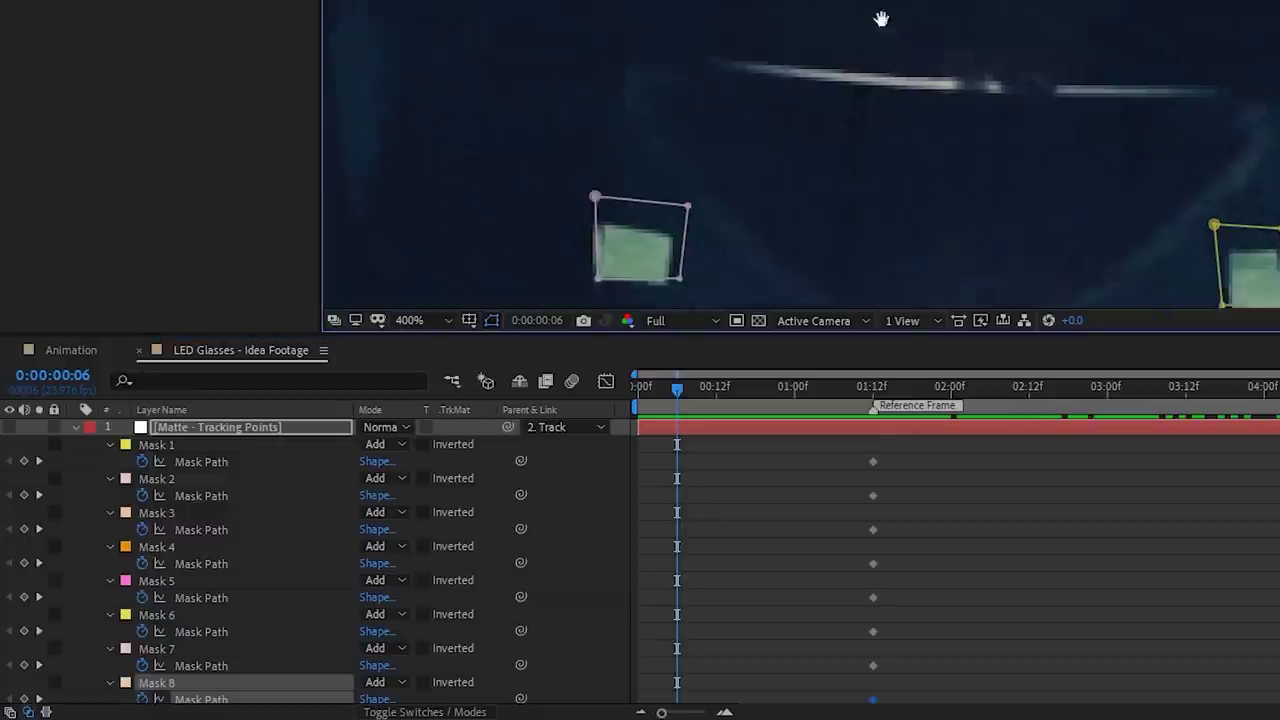
{"action": "left_click_drag", "start_coordinate": [406, 173], "coordinate": [988, 97]}
{"action": "double_click", "coordinate": [863, 96]}
{"action": "left_click_drag", "start_coordinate": [865, 114], "coordinate": [853, 88]}
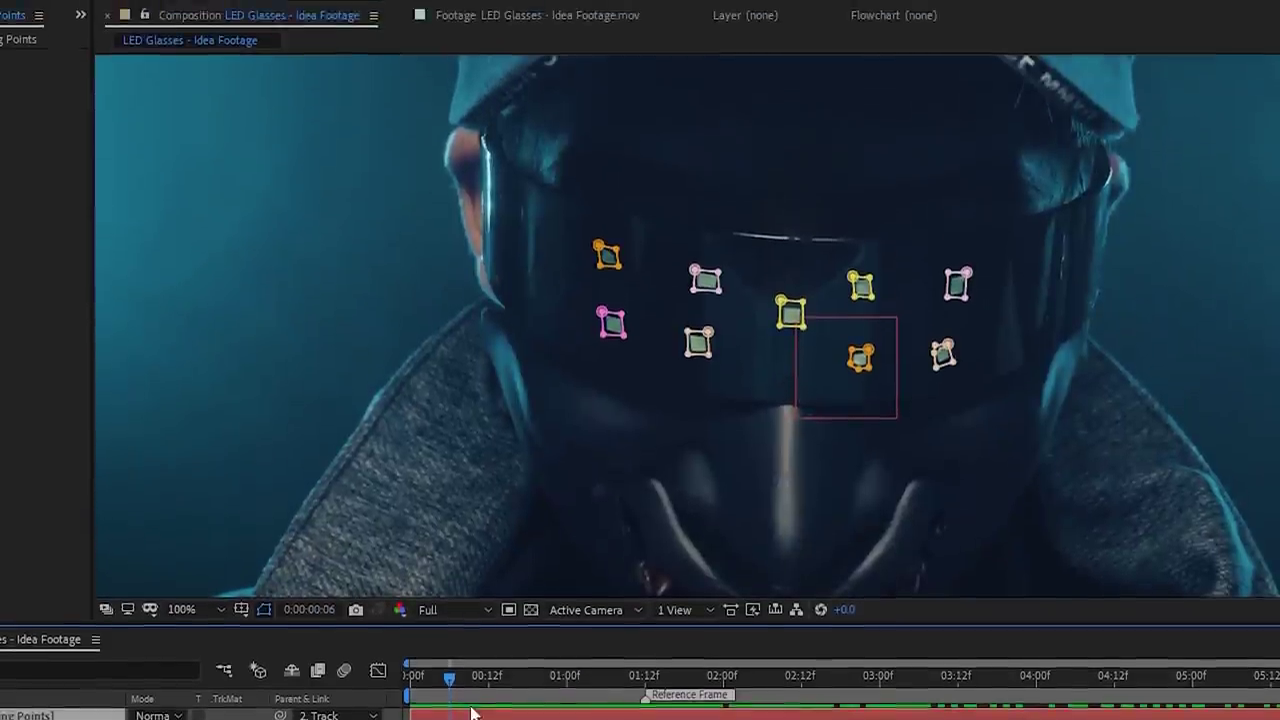
- At 0:00:00:22, refit the orange and magenta masks around the two outermost markers on the visor's left side
{"action": "left_click_drag", "start_coordinate": [474, 712], "coordinate": [557, 704]}
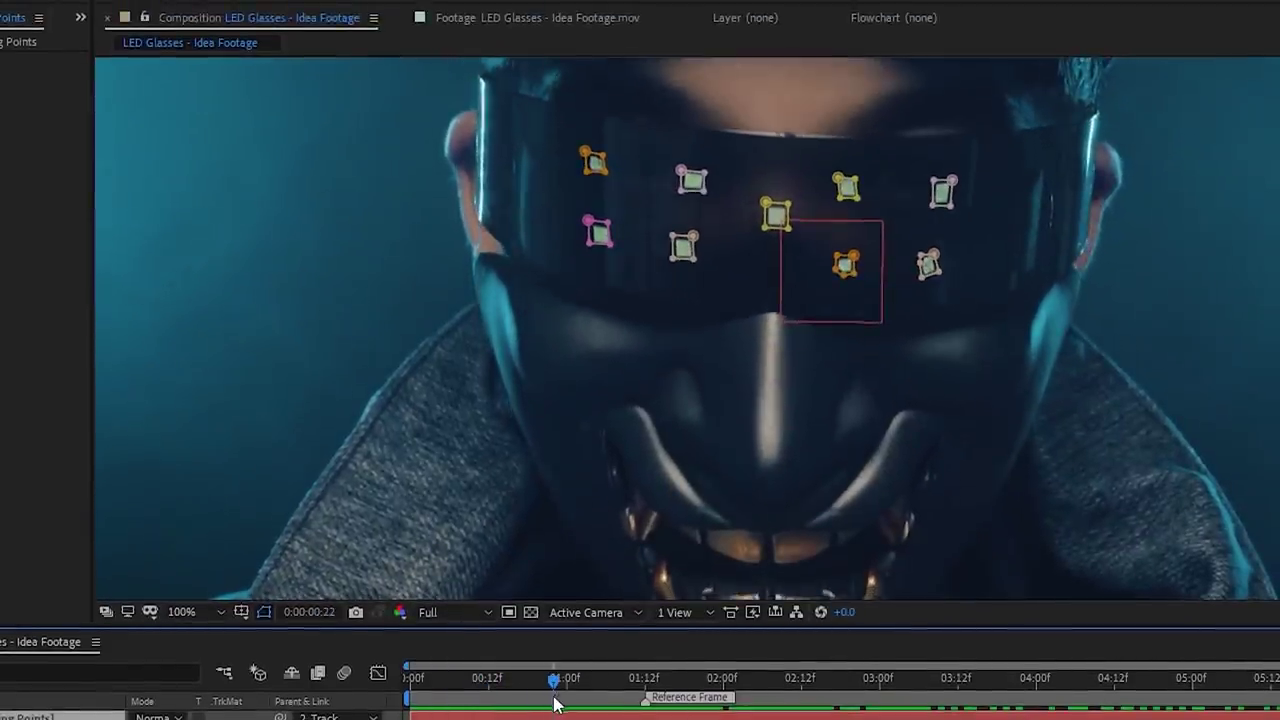
{"action": "scroll", "coordinate": [580, 277], "scroll_direction": "up", "scroll_amount": 4}
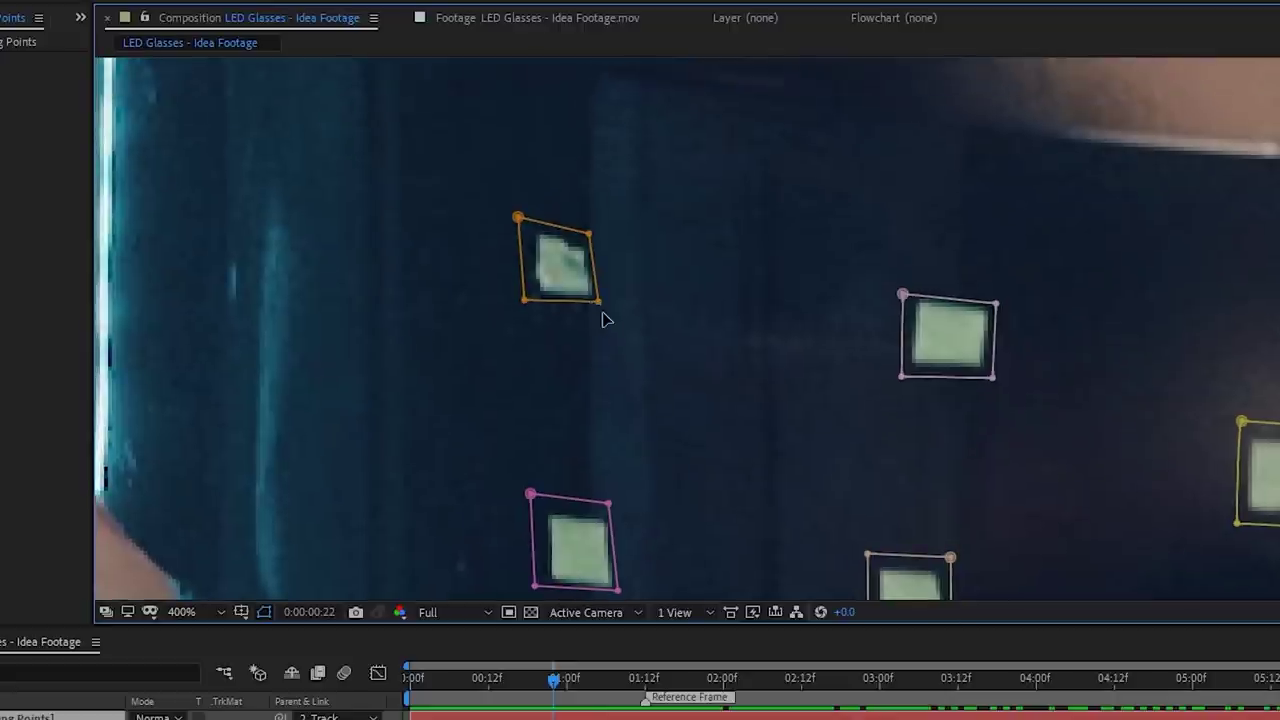
{"action": "double_click", "coordinate": [598, 302]}
{"action": "left_click_drag", "start_coordinate": [598, 302], "coordinate": [602, 308]}
{"action": "key", "text": "Return"}
{"action": "left_click_drag", "start_coordinate": [648, 527], "coordinate": [594, 418]}
{"action": "double_click", "coordinate": [564, 482]}
{"action": "left_click_drag", "start_coordinate": [552, 470], "coordinate": [558, 476]}
{"action": "key", "text": "Return"}
- Adjust the corner points of the yellow mask around the marker to the upper right of the central one
{"action": "left_click_drag", "start_coordinate": [1208, 416], "coordinate": [892, 480]}
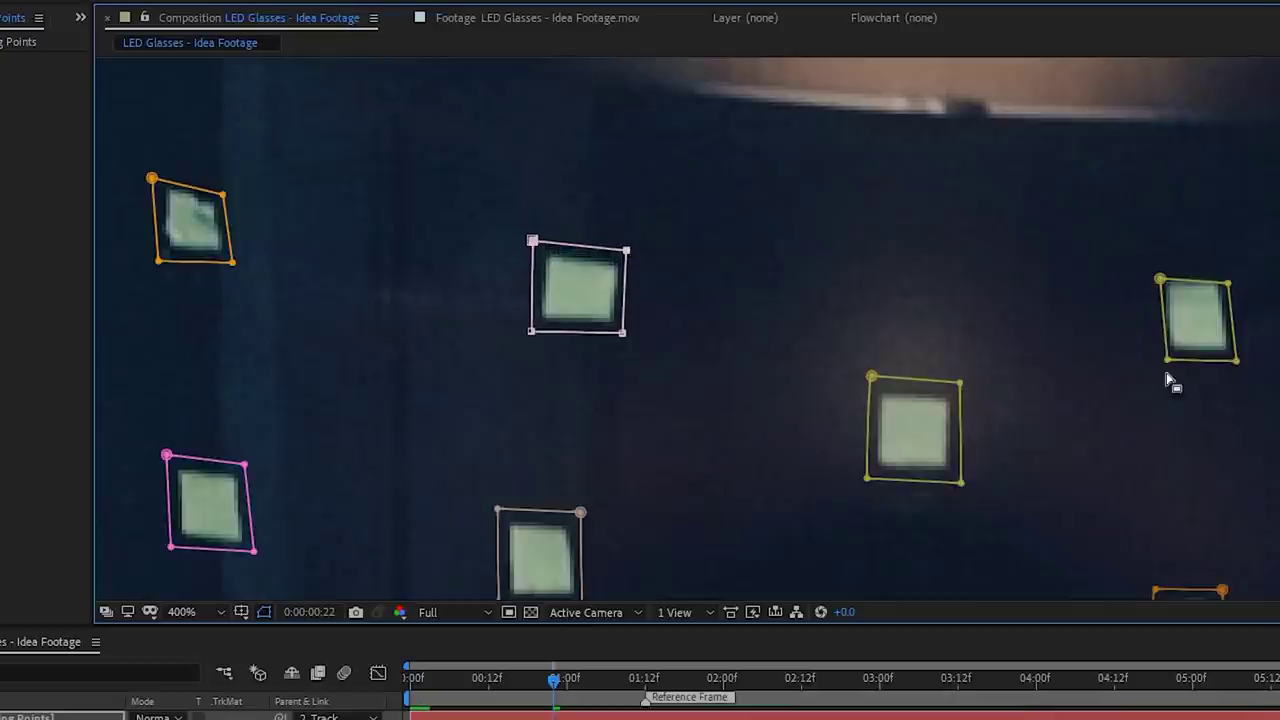
{"action": "left_click_drag", "start_coordinate": [1137, 380], "coordinate": [727, 283]}
{"action": "left_click_drag", "start_coordinate": [819, 187], "coordinate": [818, 180]}
{"action": "left_click_drag", "start_coordinate": [758, 263], "coordinate": [747, 263]}
{"action": "left_click_drag", "start_coordinate": [836, 265], "coordinate": [834, 268]}
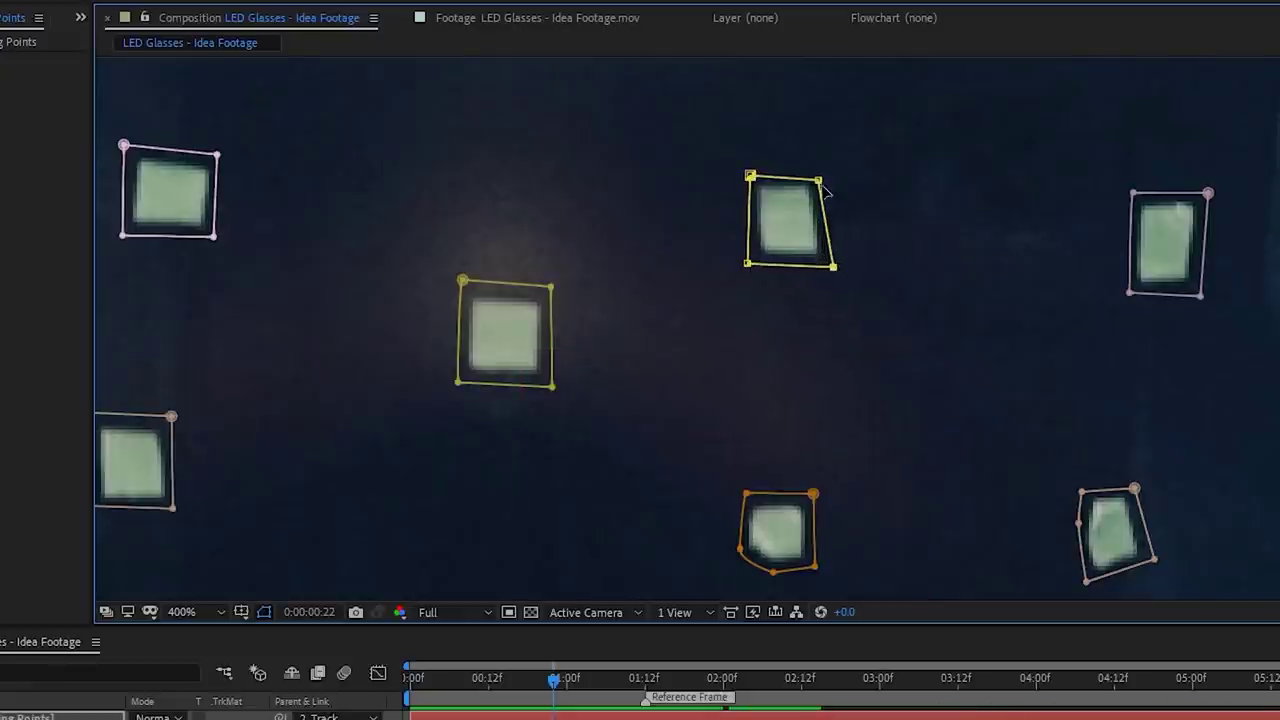
{"action": "left_click_drag", "start_coordinate": [1067, 297], "coordinate": [903, 292]}
{"action": "left_click_drag", "start_coordinate": [912, 556], "coordinate": [937, 374]}
{"action": "left_click_drag", "start_coordinate": [702, 367], "coordinate": [1025, 393]}
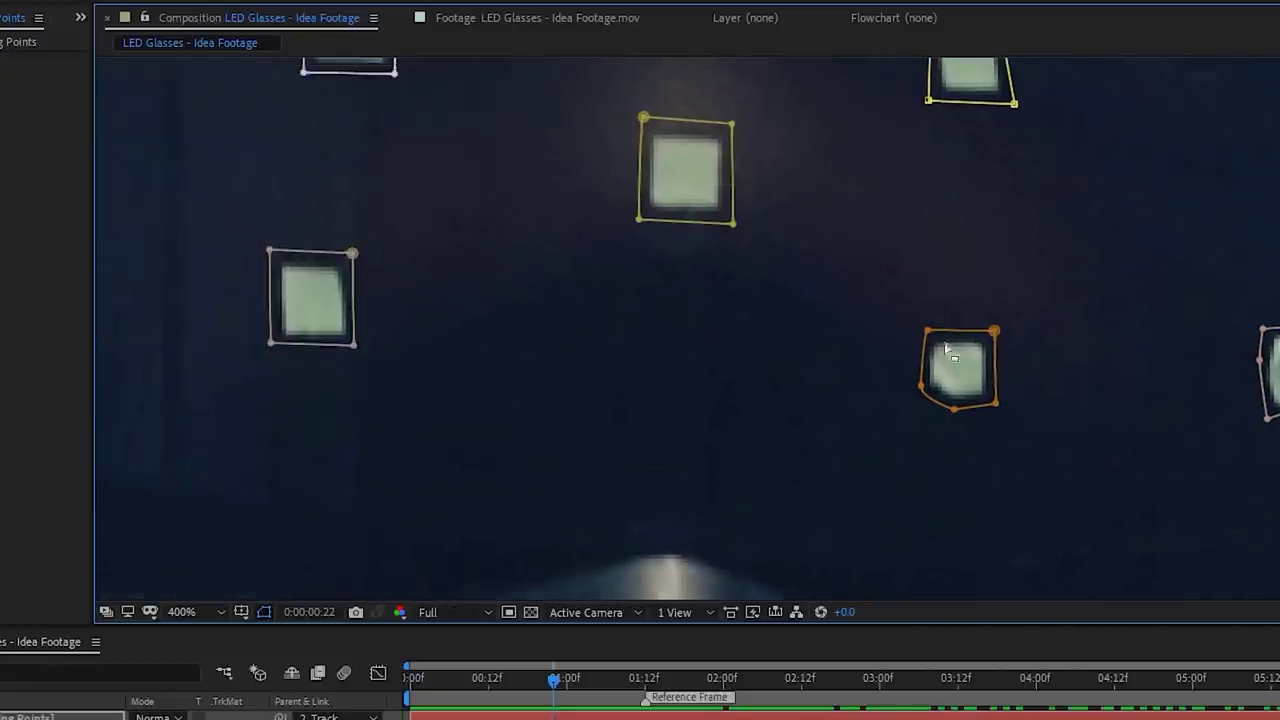
{"action": "scroll", "coordinate": [960, 358], "scroll_direction": "down", "scroll_amount": 1}
{"action": "left_click_drag", "start_coordinate": [806, 347], "coordinate": [892, 359]}
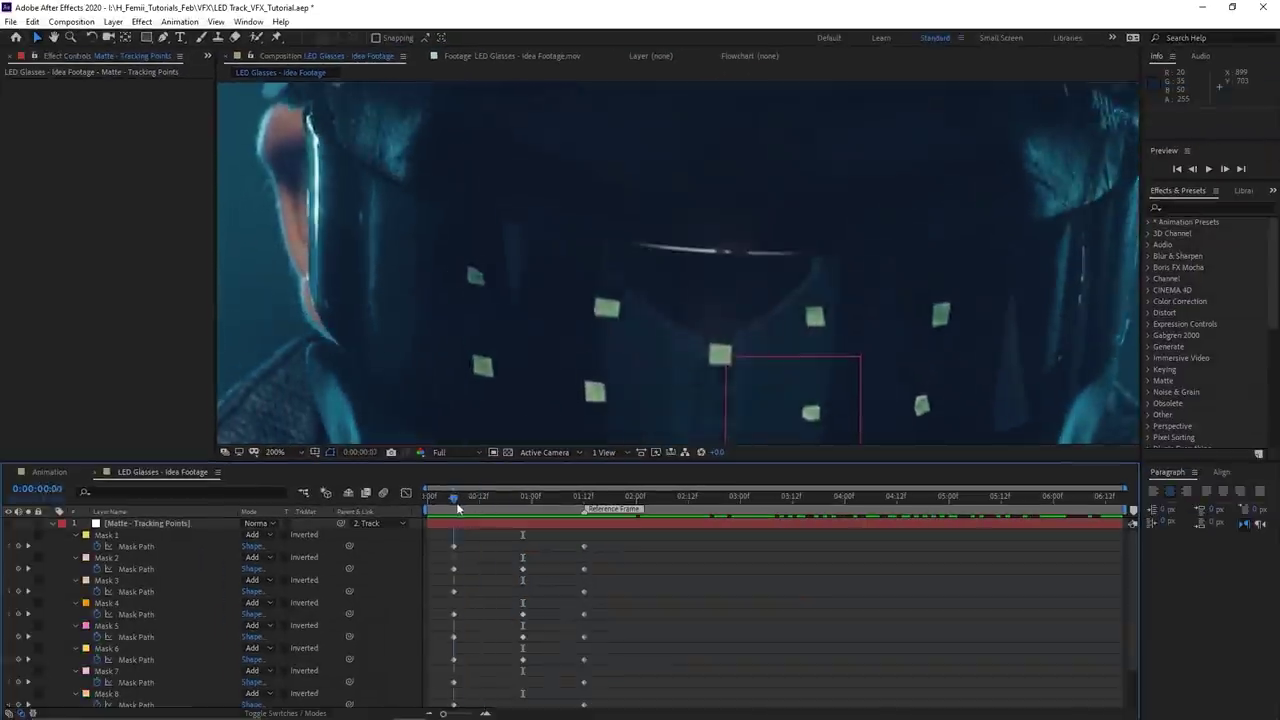
- Scrub through the footage to check that the keyframed masks stay around the tracking markers
{"action": "left_click_drag", "start_coordinate": [551, 497], "coordinate": [502, 513]}
{"action": "mouse_move", "coordinate": [590, 506]}
{"action": "left_mouse_down"}
{"action": "mouse_move", "coordinate": [481, 513]}
{"action": "mouse_move", "coordinate": [567, 519]}
{"action": "left_mouse_up"}
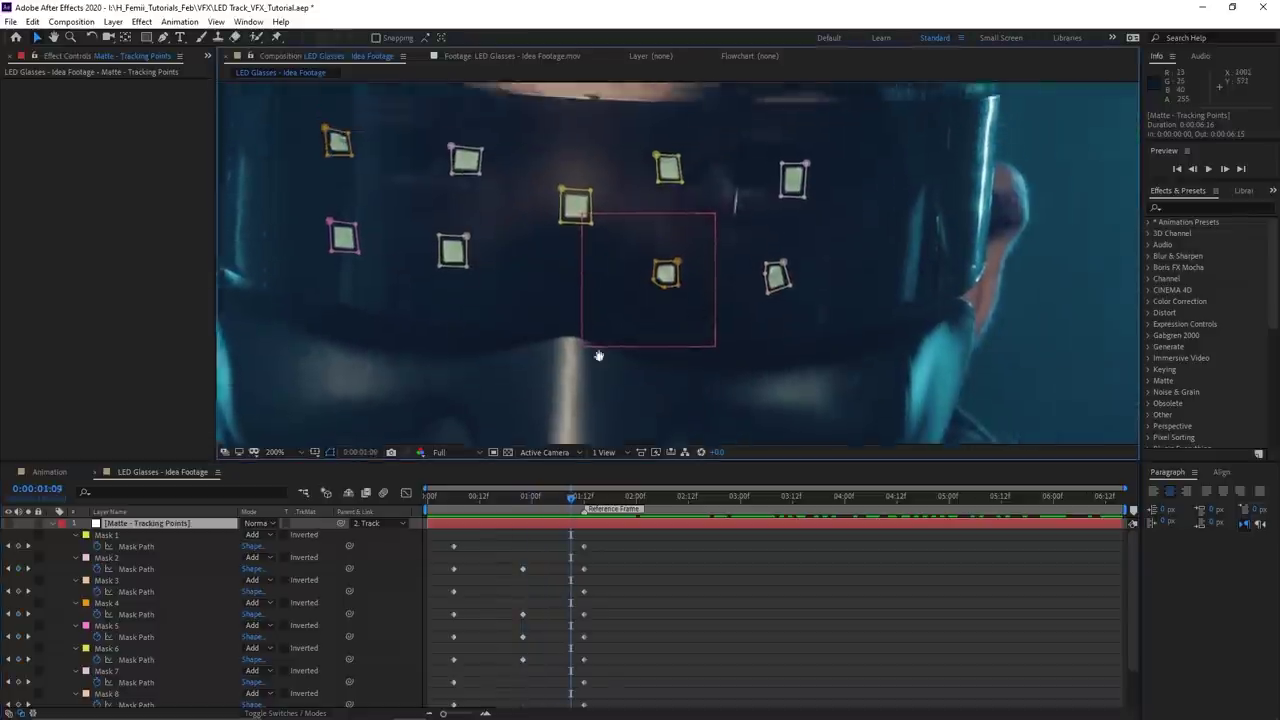
{"action": "left_click", "coordinate": [585, 502]}
{"action": "left_click_drag", "start_coordinate": [616, 506], "coordinate": [784, 507]}
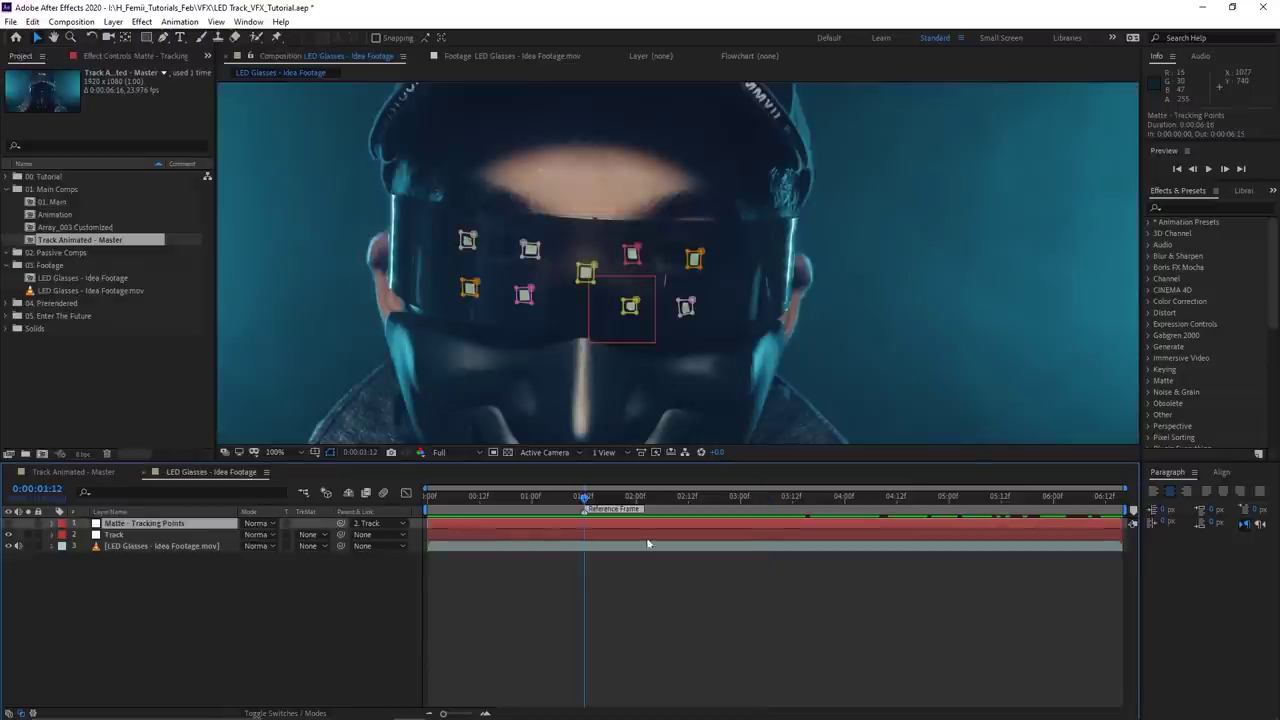
{"action": "left_click_drag", "start_coordinate": [664, 516], "coordinate": [588, 510]}
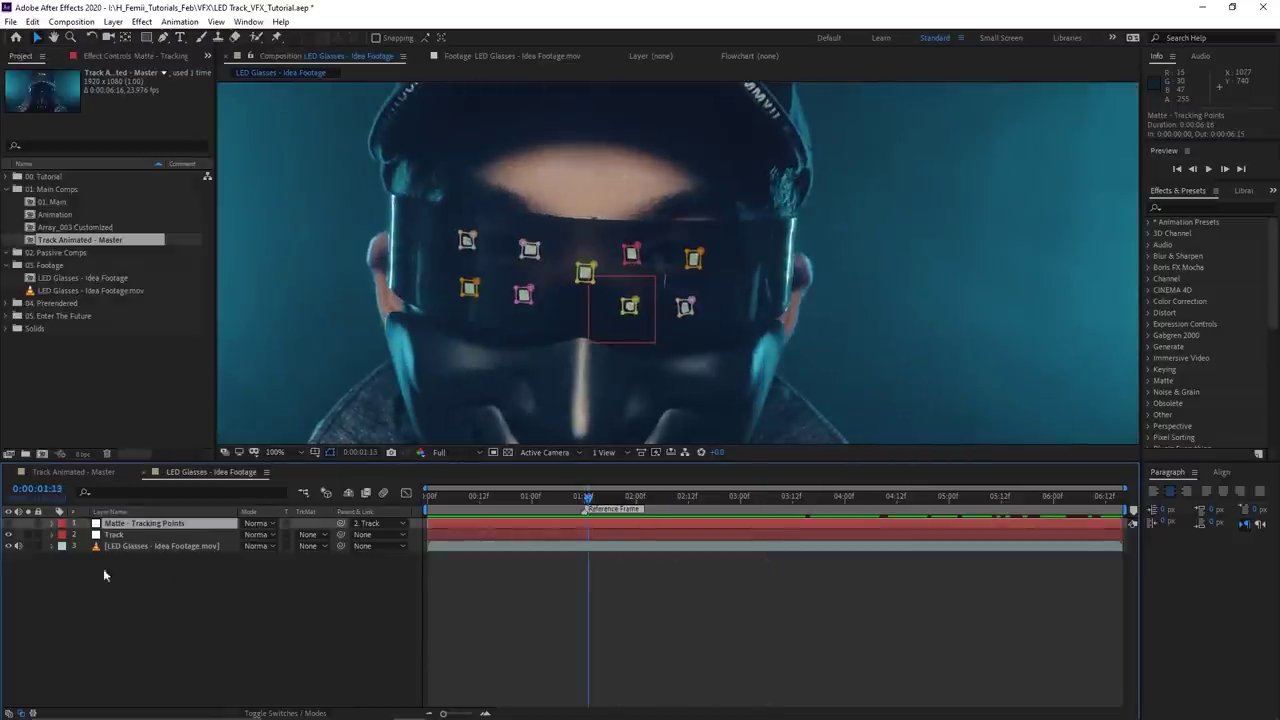
- Make the Matte - Tracking Points solid visible, deselect it and return to the reference frame at 0:00:01:12
{"action": "left_click", "coordinate": [9, 524]}
{"action": "left_click_drag", "start_coordinate": [645, 288], "coordinate": [663, 288]}
{"action": "left_click", "coordinate": [609, 581]}
{"action": "mouse_move", "coordinate": [586, 499]}
{"action": "left_mouse_down"}
{"action": "mouse_move", "coordinate": [495, 503]}
{"action": "mouse_move", "coordinate": [965, 497]}
{"action": "mouse_move", "coordinate": [593, 510]}
{"action": "left_mouse_up"}
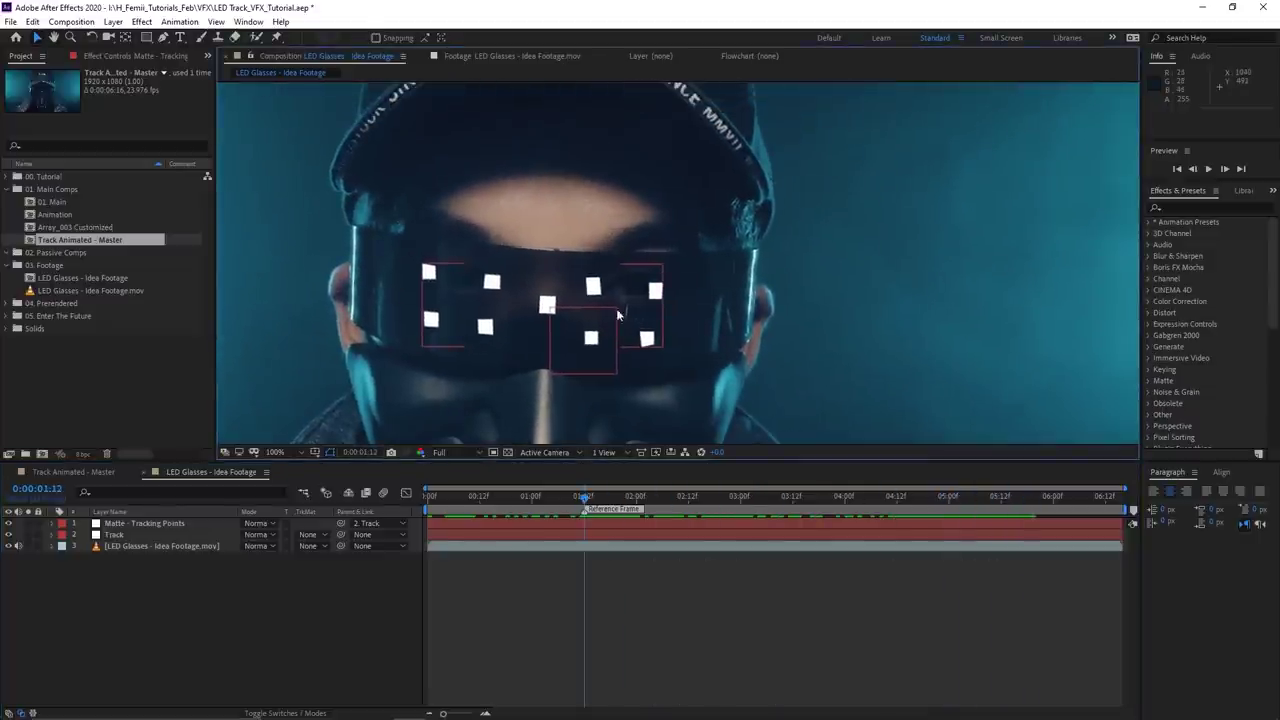
- Rename the LED Glasses - Idea Footage.mov layer to Base
{"action": "left_click", "coordinate": [152, 545]}
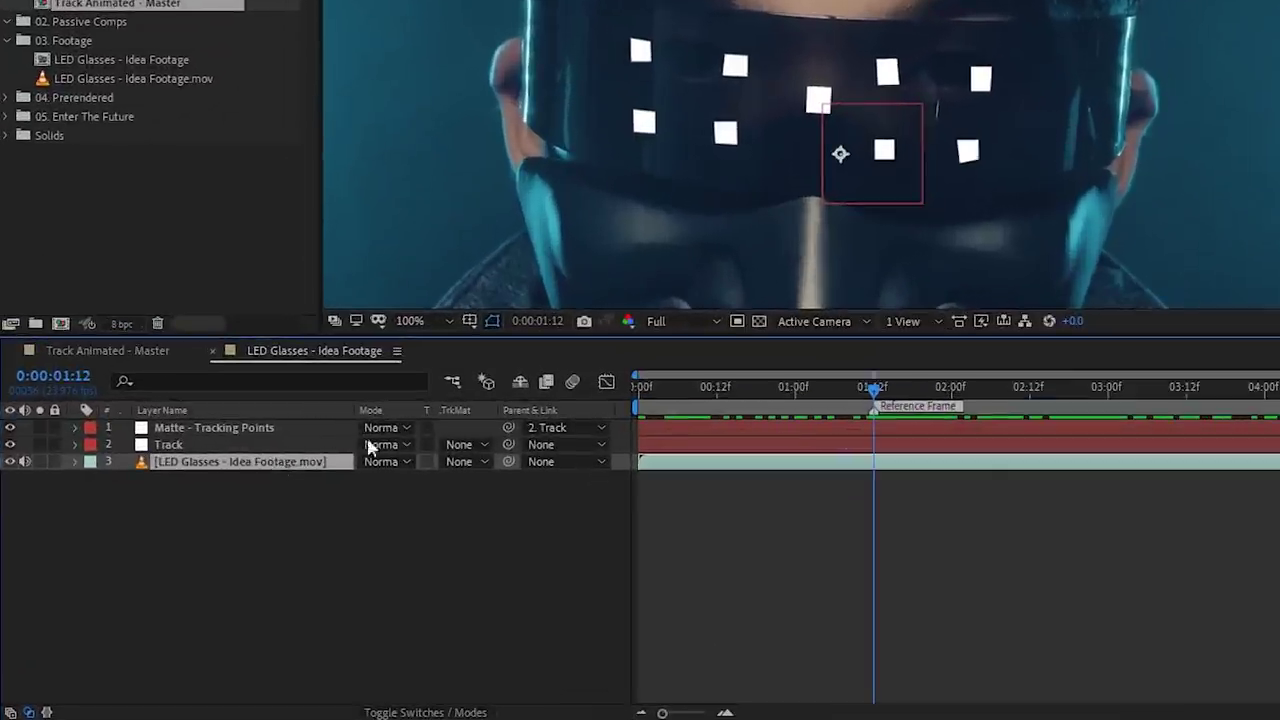
{"action": "right_click", "coordinate": [190, 545]}
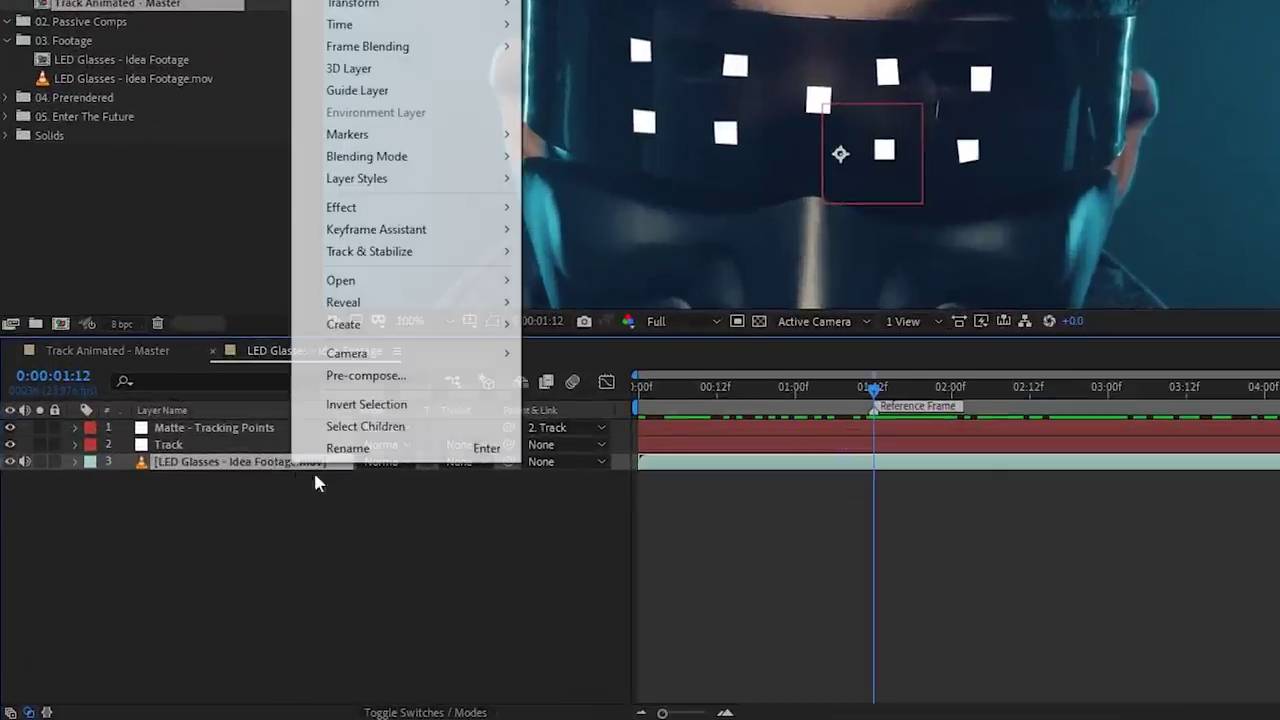
{"action": "left_click", "coordinate": [233, 537]}
{"action": "type", "text": "Base"}
{"action": "key", "text": "Return"}
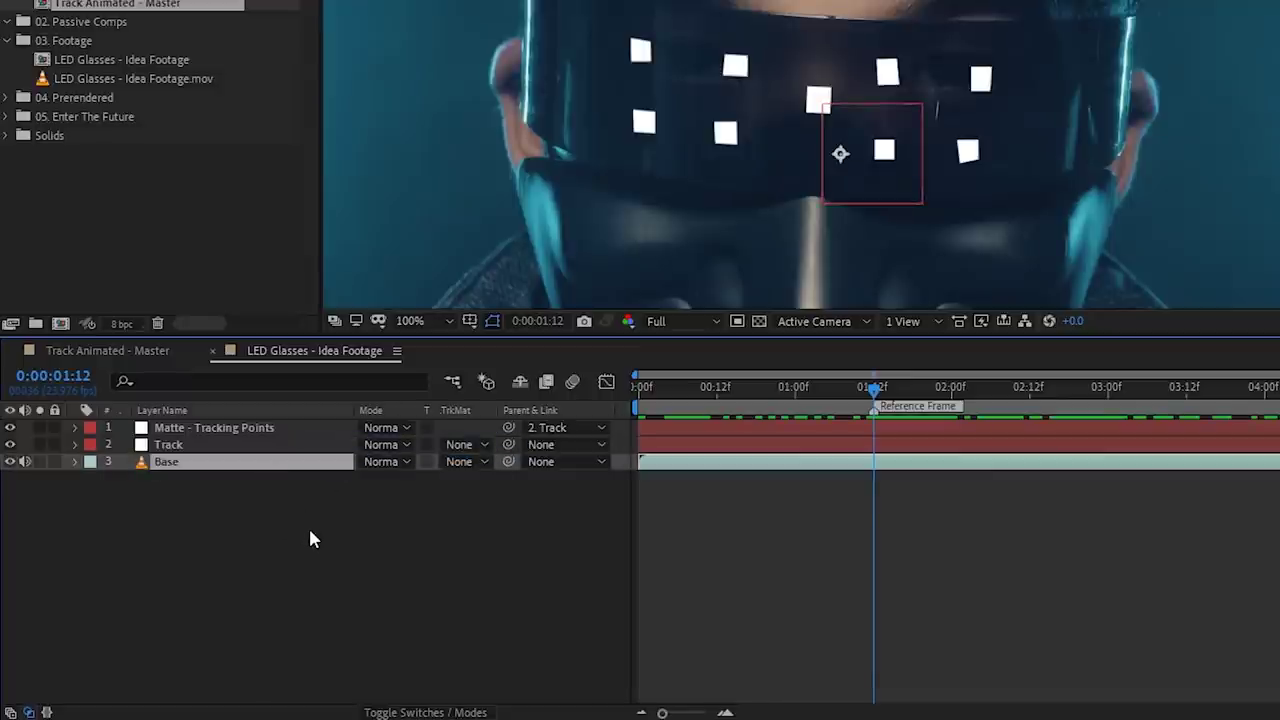
- Duplicate the Base layer and rename the copy to Fill
{"action": "key", "text": "ctrl+d"}
{"action": "right_click", "coordinate": [275, 462]}
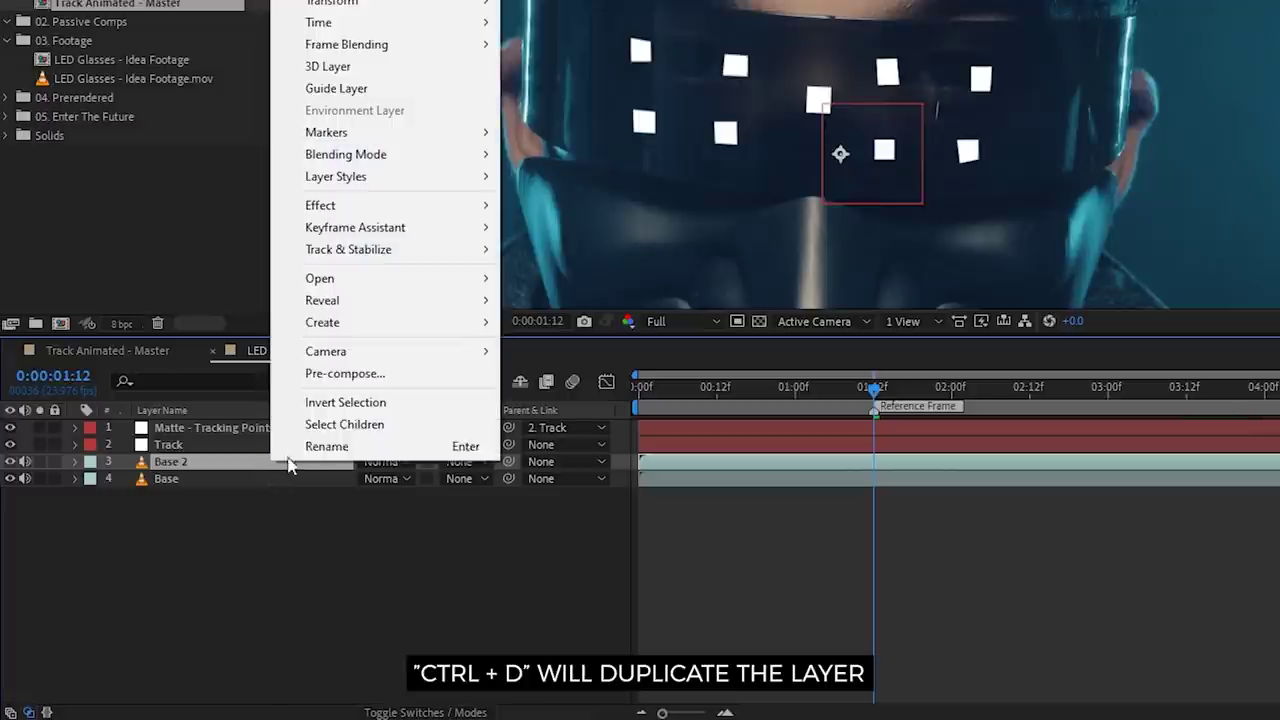
{"action": "left_click", "coordinate": [314, 452]}
{"action": "type", "text": "Fill"}
{"action": "key", "text": "Return"}
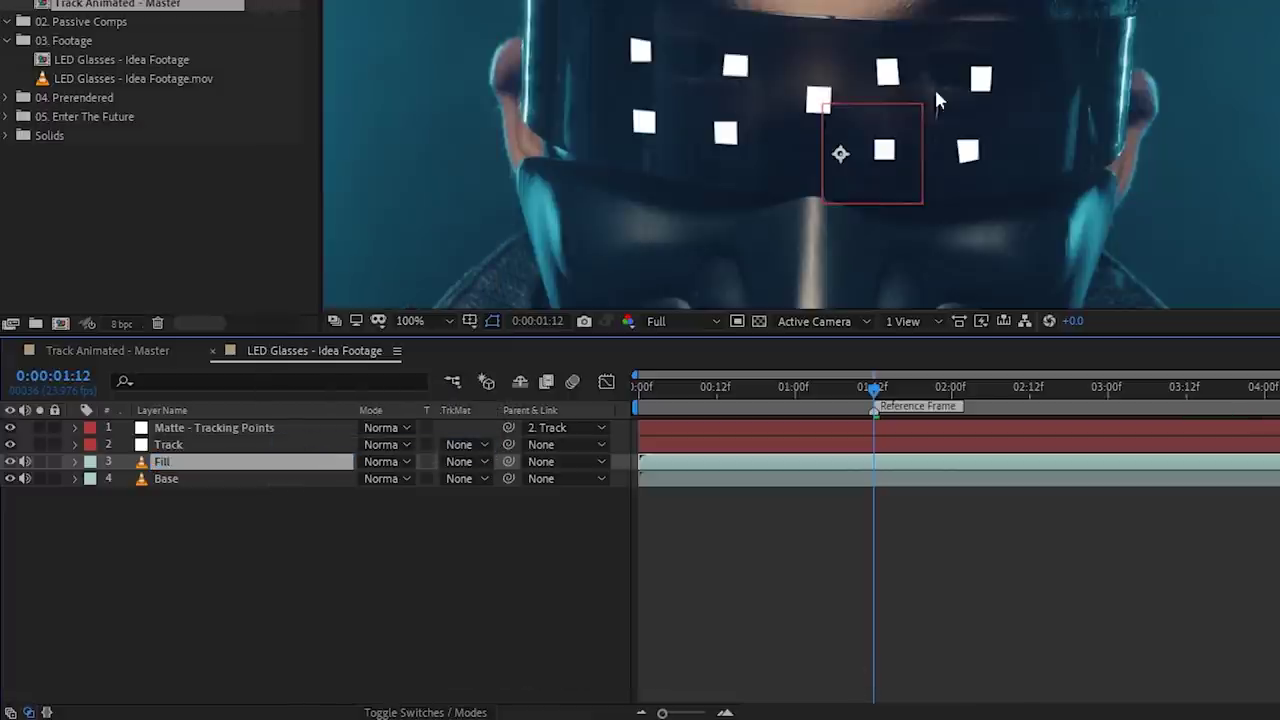
- Move the Matte - Tracking Points layer below Track, directly above the Fill layer, and select Fill
{"action": "scroll", "coordinate": [1050, 90], "scroll_direction": "up", "scroll_amount": 2}
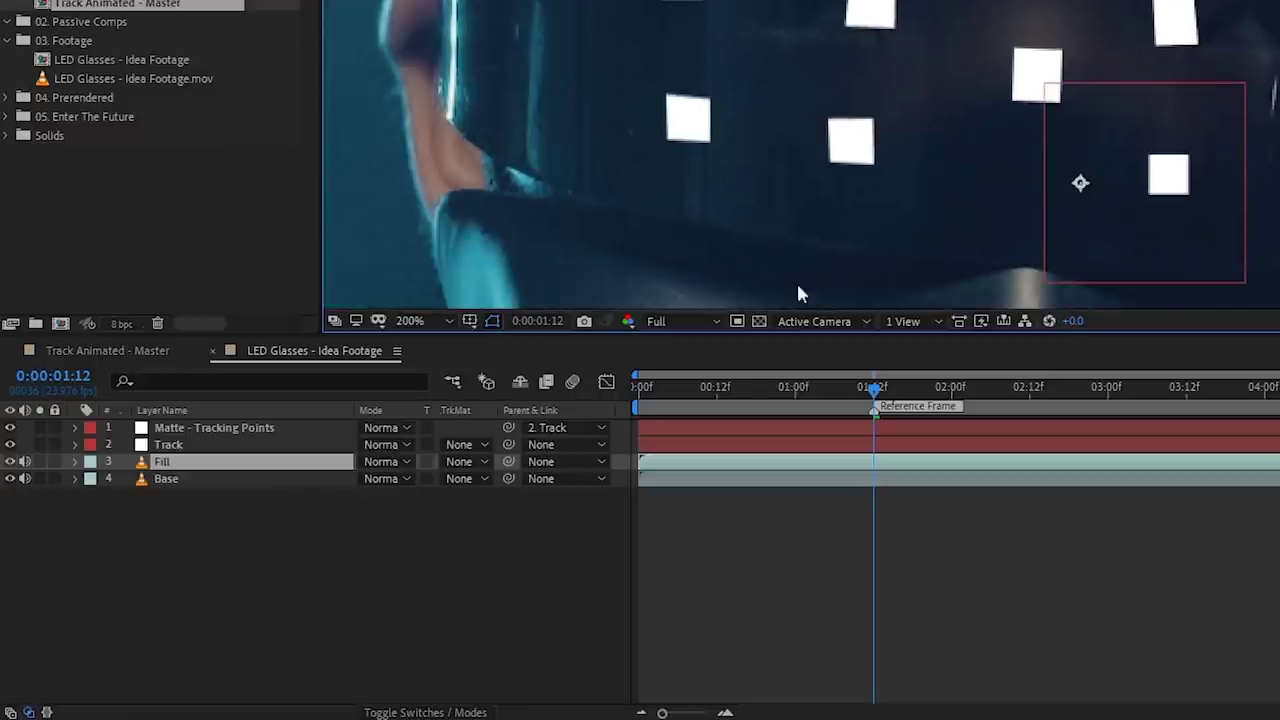
{"action": "left_click", "coordinate": [192, 431]}
{"action": "left_click_drag", "start_coordinate": [195, 437], "coordinate": [189, 456]}
{"action": "left_click", "coordinate": [185, 459]}
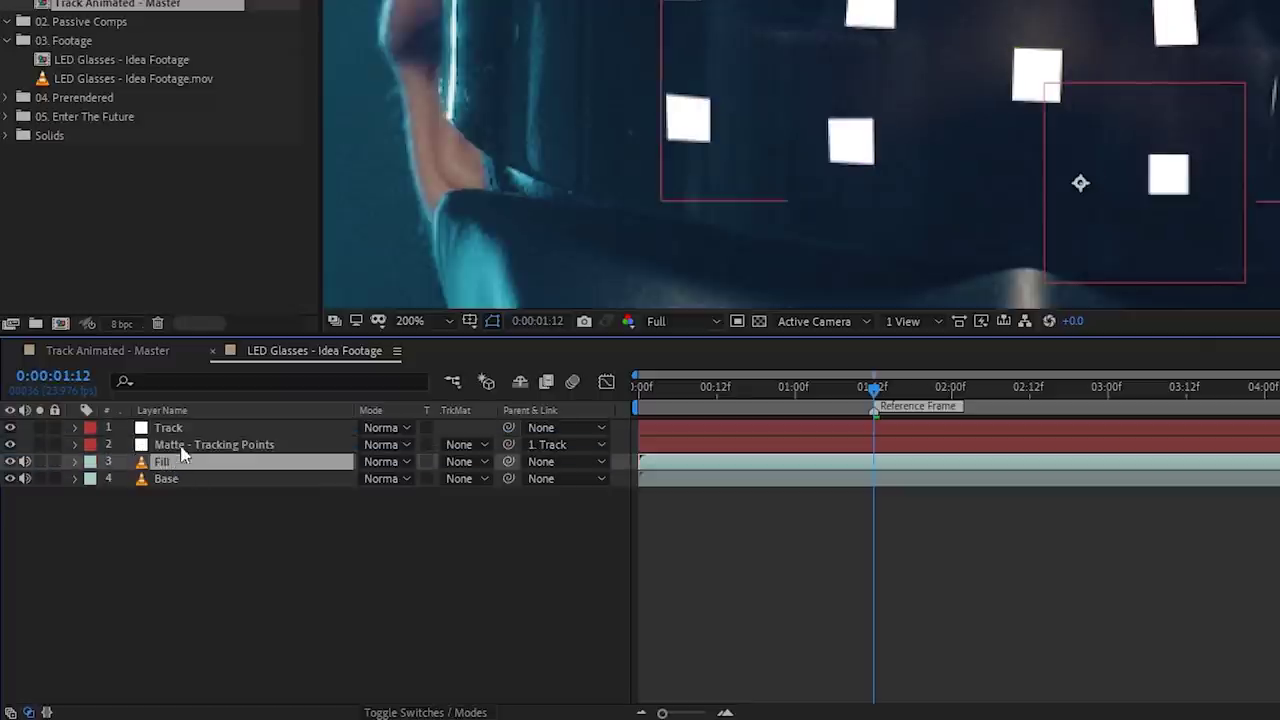
- Hide the Matte - Tracking Points layer and set Fill's track matte to Luma Matte "Matte - Tracking Points"
{"action": "left_click", "coordinate": [183, 449]}
{"action": "left_click", "coordinate": [10, 444]}
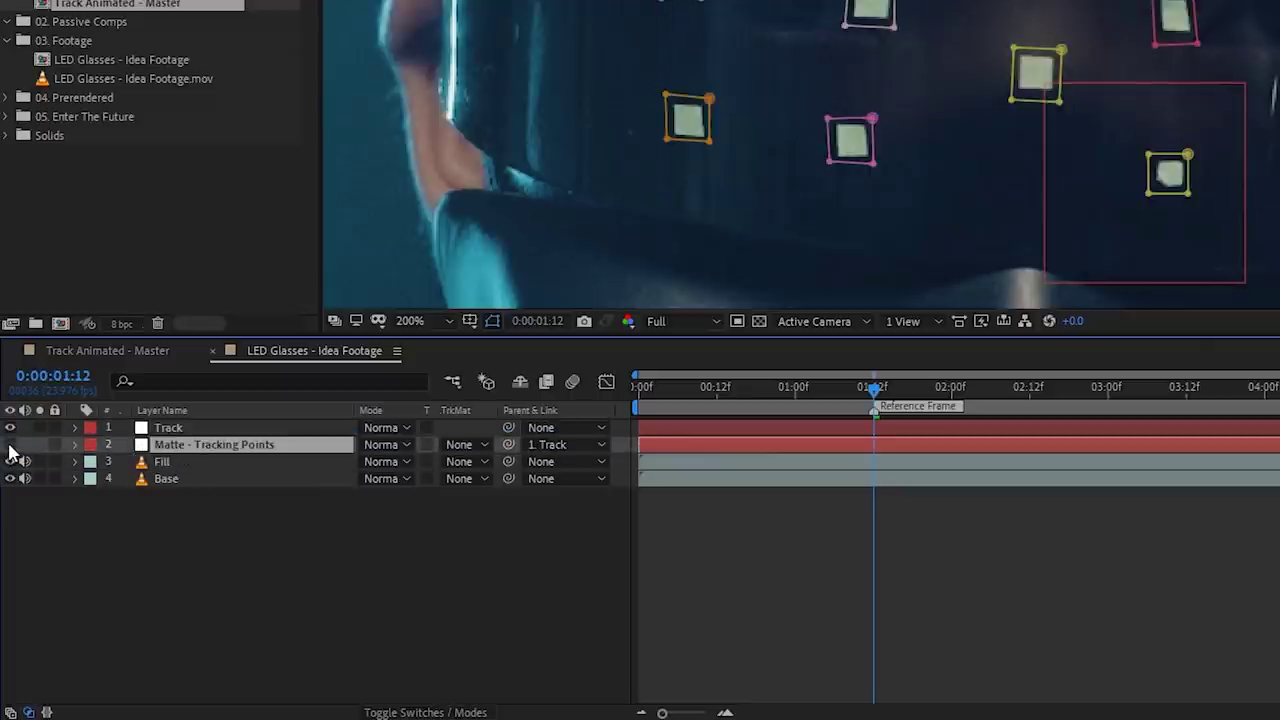
{"action": "left_click", "coordinate": [165, 462]}
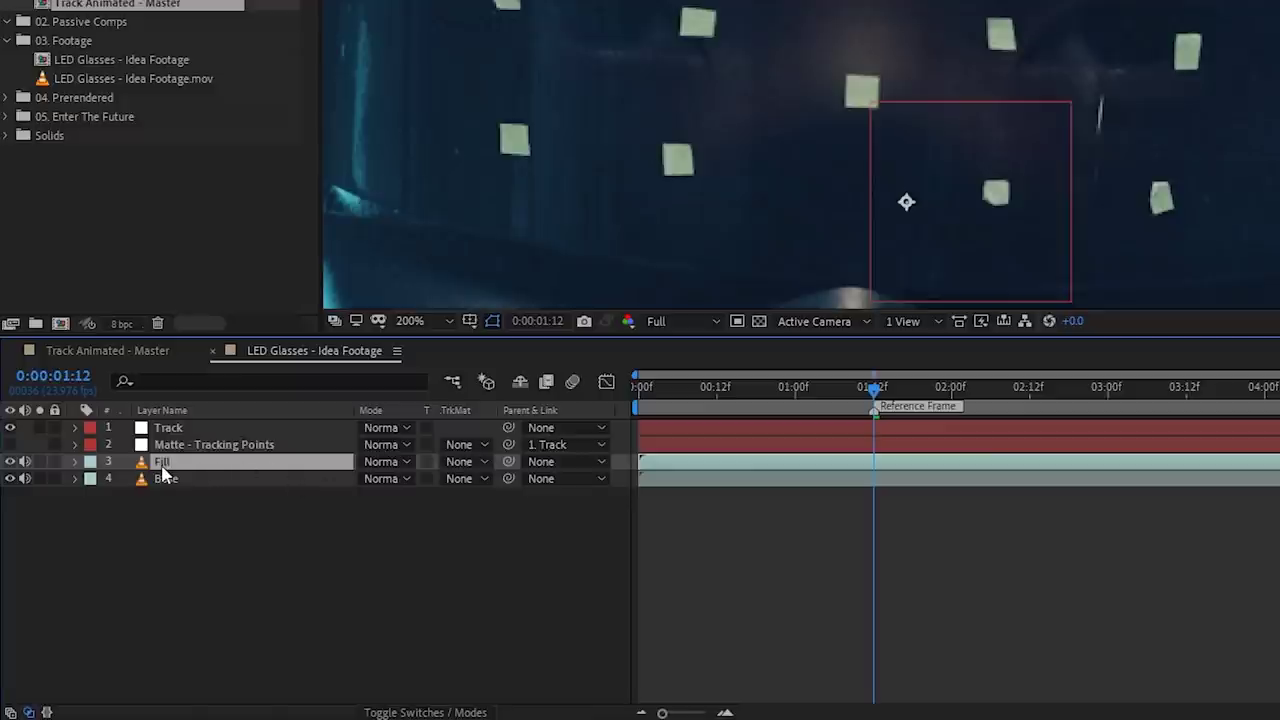
{"action": "left_click", "coordinate": [462, 461]}
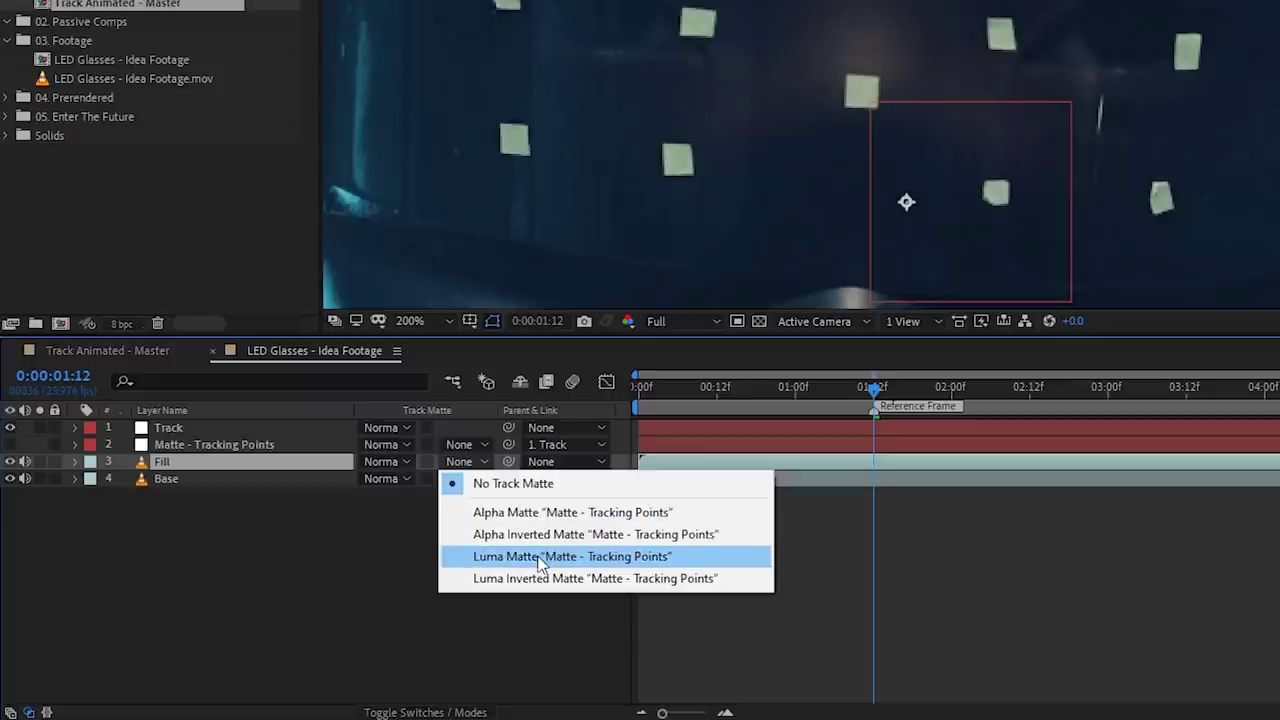
{"action": "left_click", "coordinate": [540, 562]}
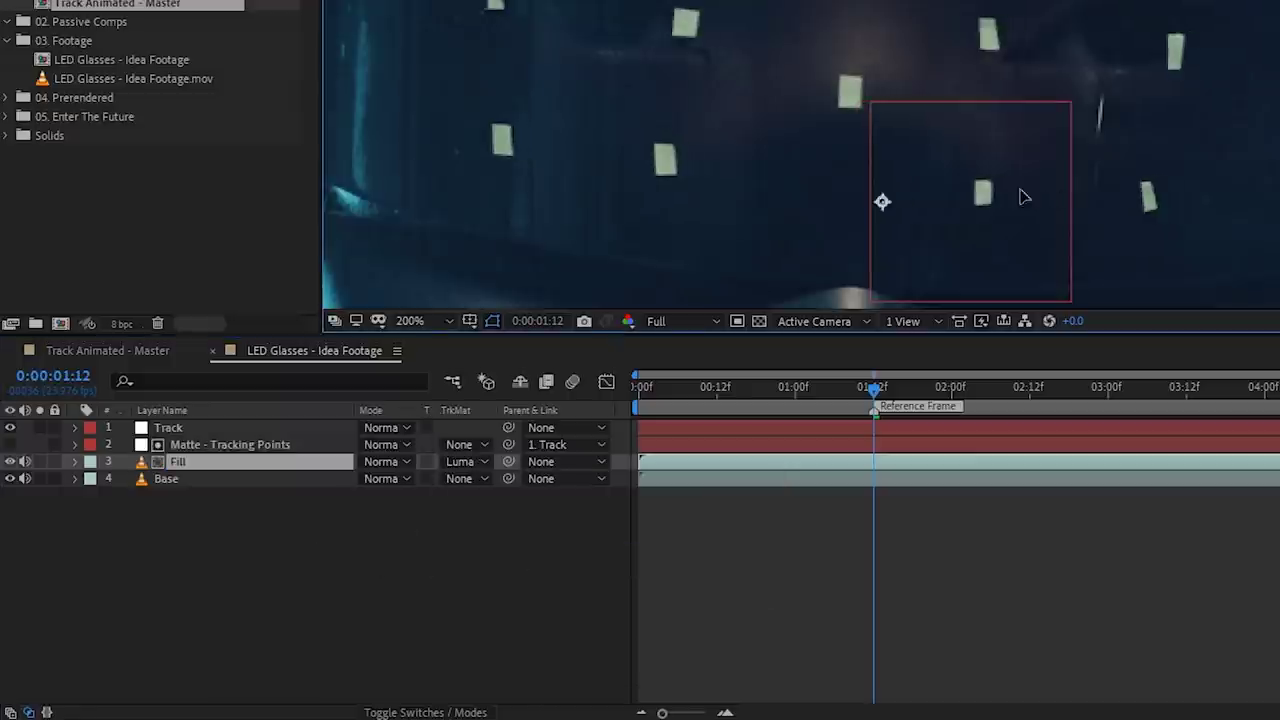
{"action": "left_click", "coordinate": [270, 446]}
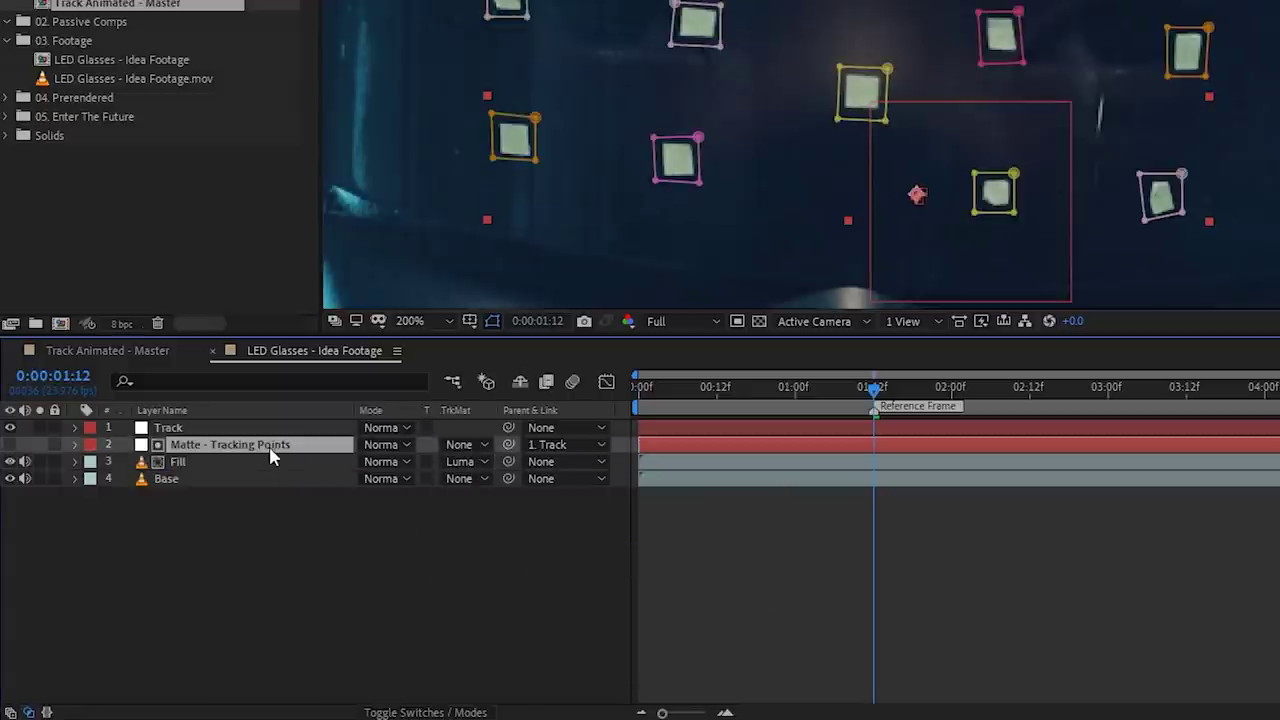
{"action": "left_click", "coordinate": [263, 461]}
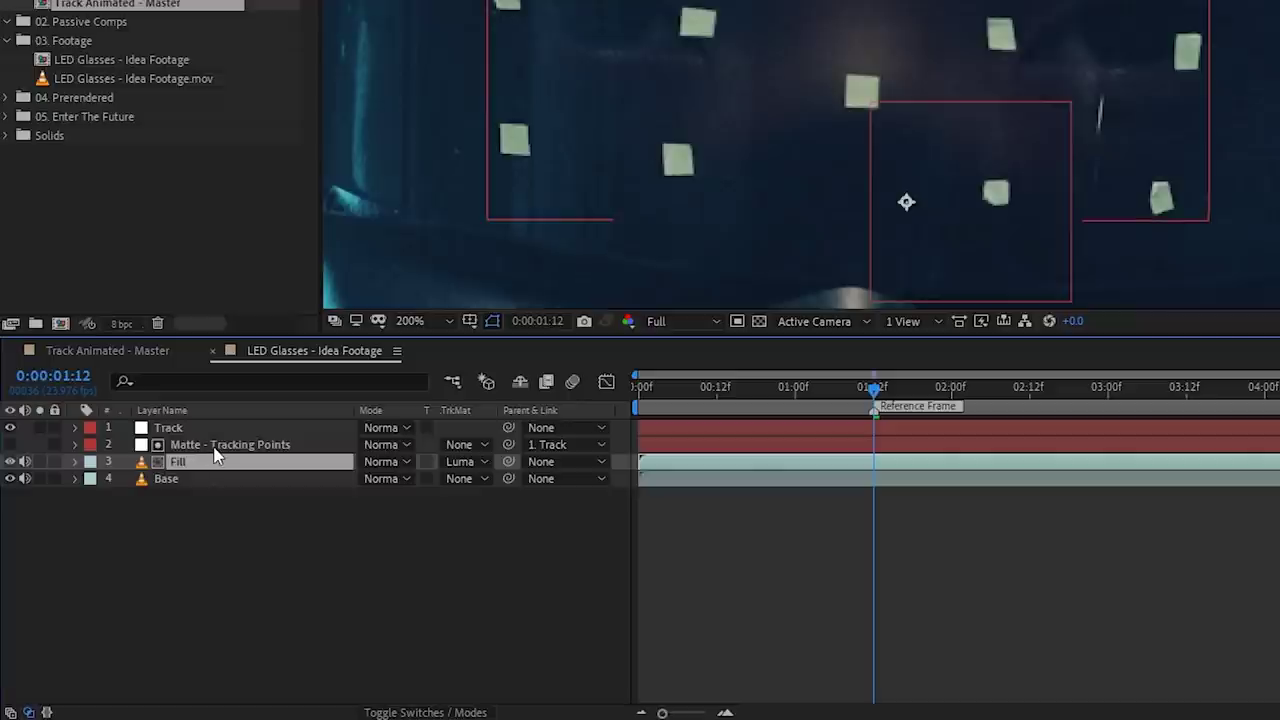
{"action": "left_click", "coordinate": [214, 449]}
{"action": "left_click", "coordinate": [10, 444]}
{"action": "left_click", "coordinate": [10, 444]}
- Shift the Fill layer horizontally to about position 988, 540 so clean visor areas cover the tracking markers
{"action": "left_click", "coordinate": [192, 462]}
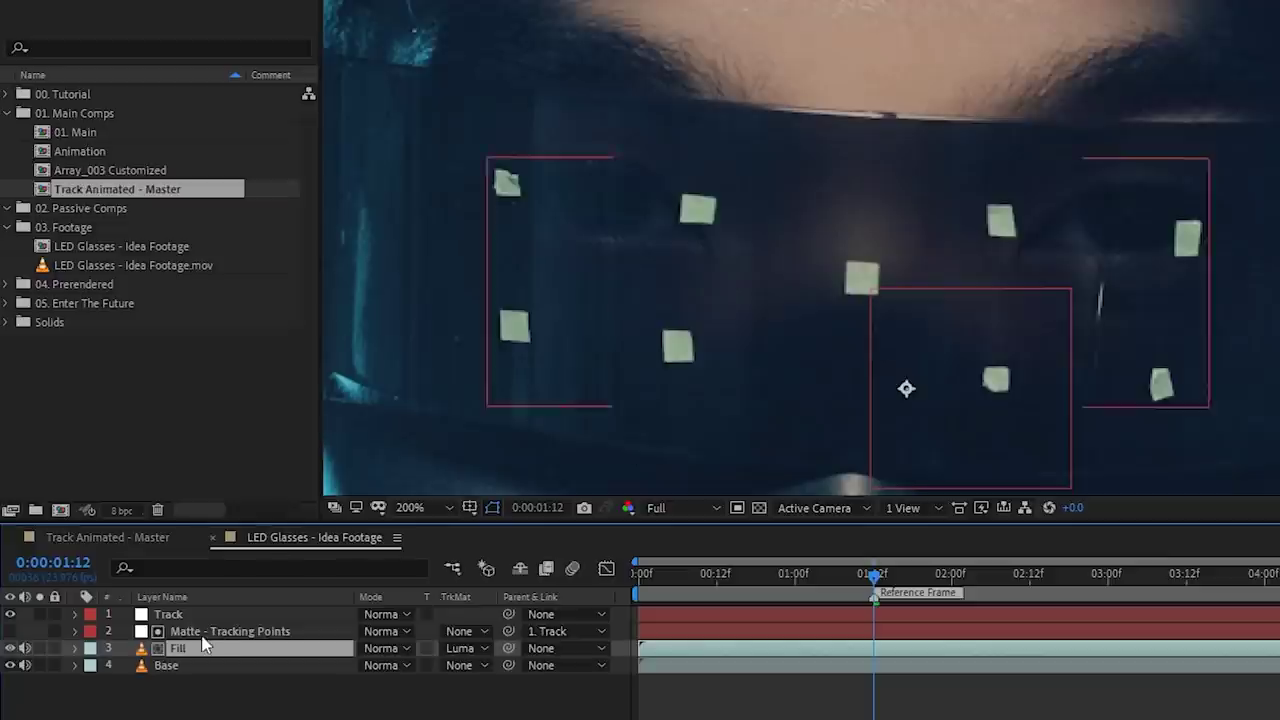
{"action": "left_click_drag", "start_coordinate": [936, 304], "coordinate": [991, 302]}
{"action": "key", "text": "ctrl+shift+a"}
{"action": "scroll", "coordinate": [978, 292], "scroll_direction": "down", "scroll_amount": 1}
{"action": "scroll", "coordinate": [960, 288], "scroll_direction": "up", "scroll_amount": 1}
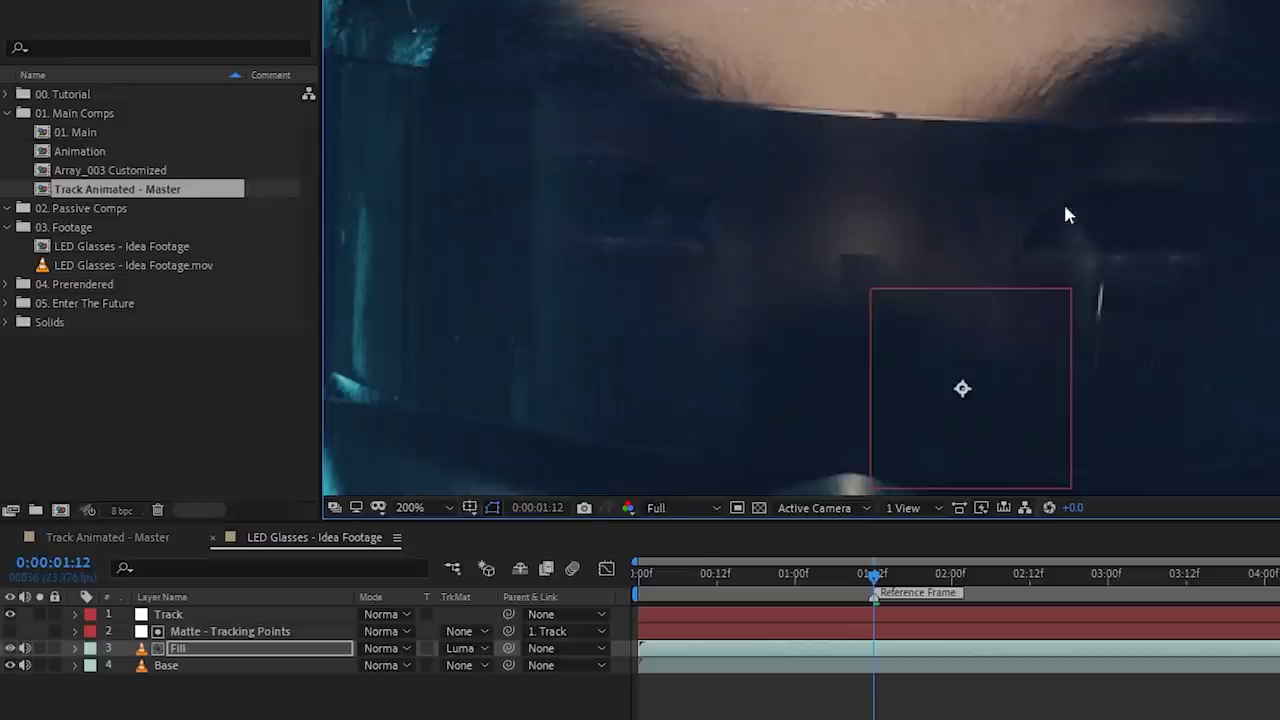
{"action": "scroll", "coordinate": [880, 290], "scroll_direction": "up", "scroll_amount": 2}
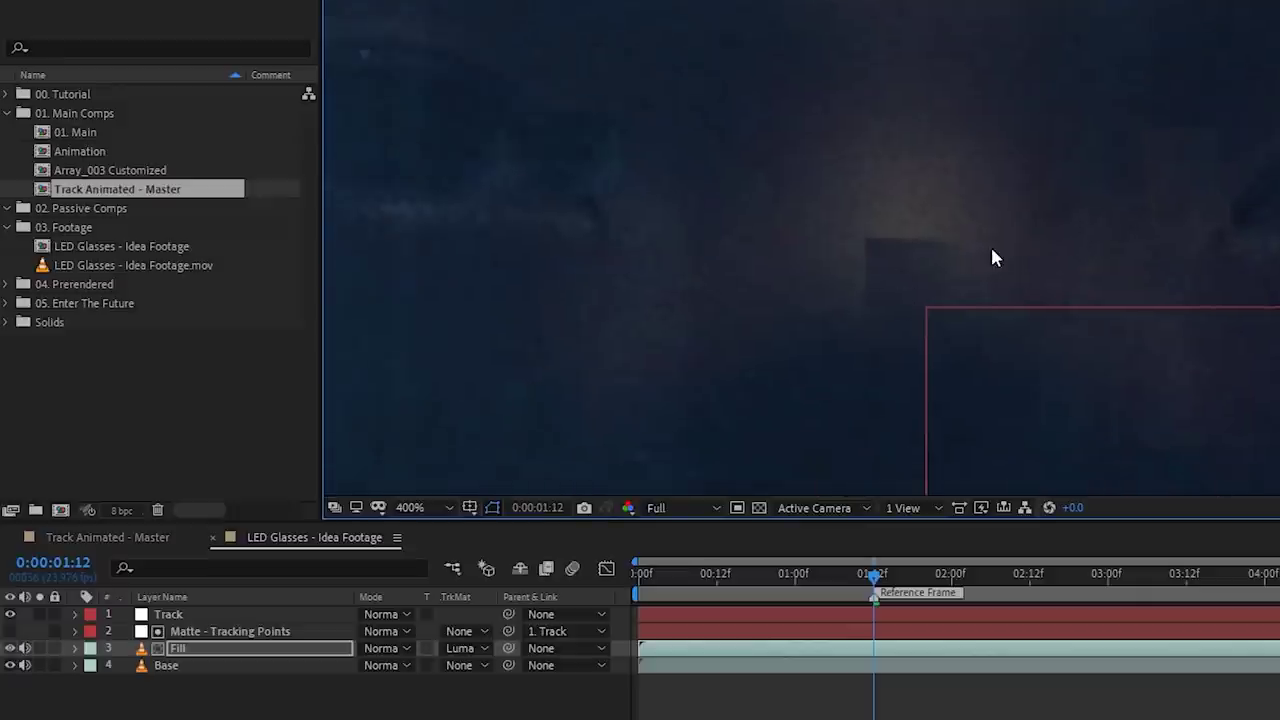
{"action": "scroll", "coordinate": [991, 258], "scroll_direction": "down", "scroll_amount": 2}
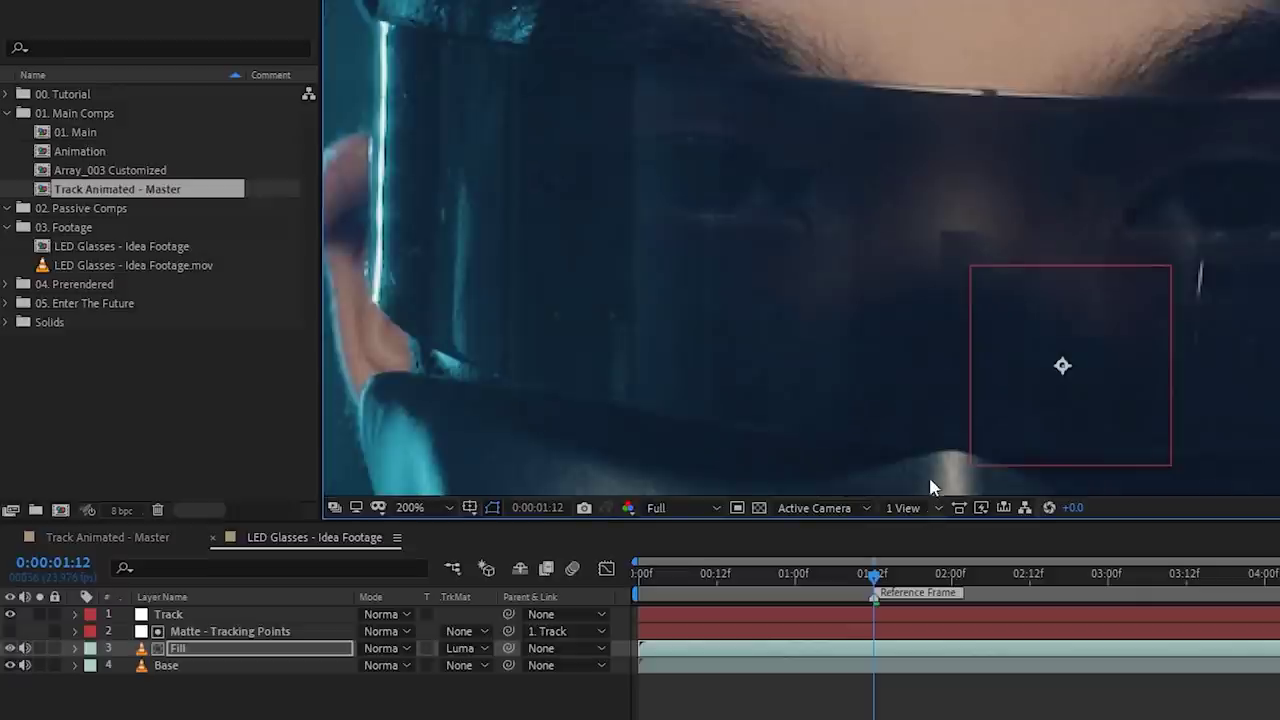
{"action": "left_click", "coordinate": [767, 648]}
{"action": "scroll", "coordinate": [935, 251], "scroll_direction": "up", "scroll_amount": 2}
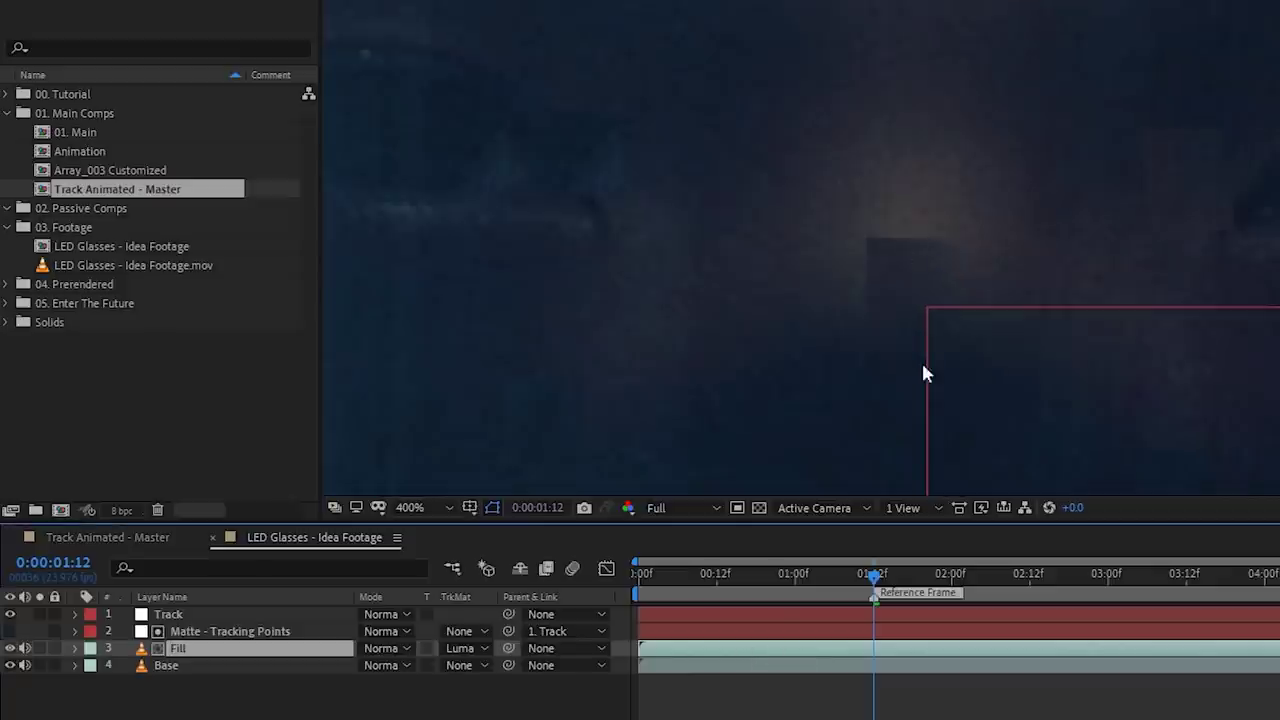
- Set Mask Feather to 5 pixels on all nine masks of the Matte - Tracking Points layer
{"action": "left_click", "coordinate": [233, 632]}
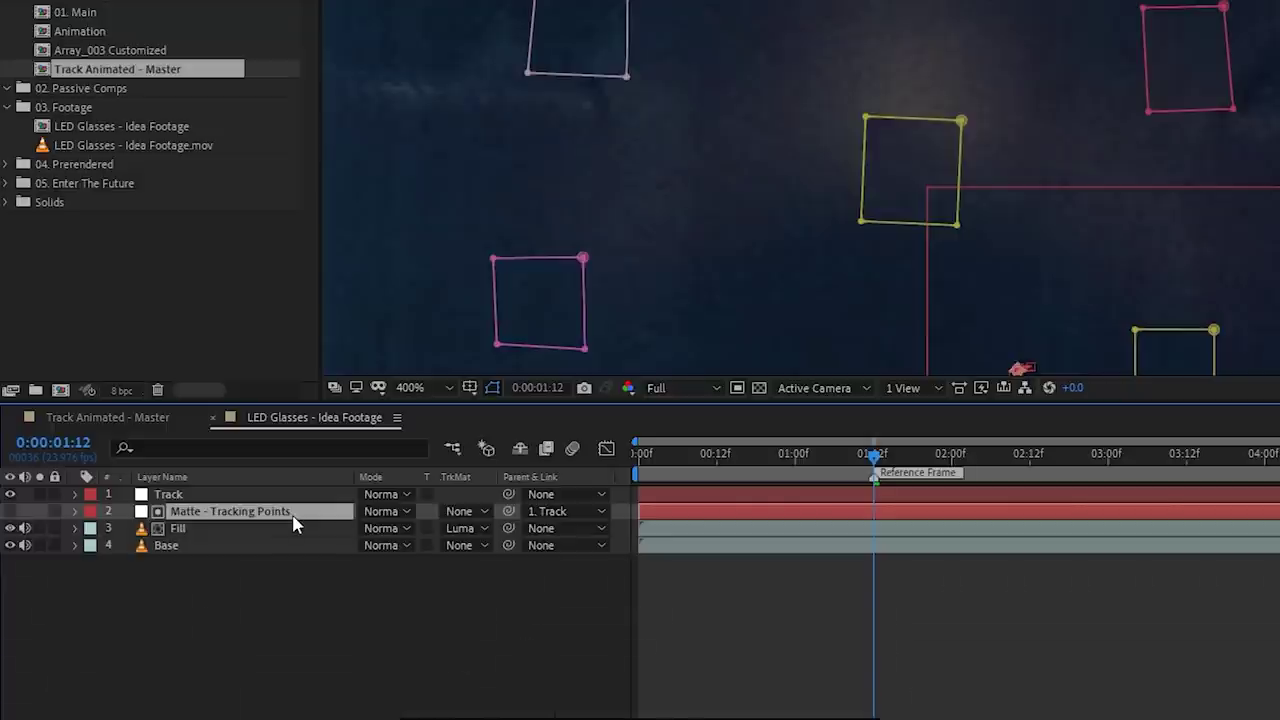
{"action": "key", "text": "f"}
{"action": "left_click", "coordinate": [172, 530]}
{"action": "scroll", "coordinate": [200, 620], "scroll_direction": "down", "scroll_amount": 2}
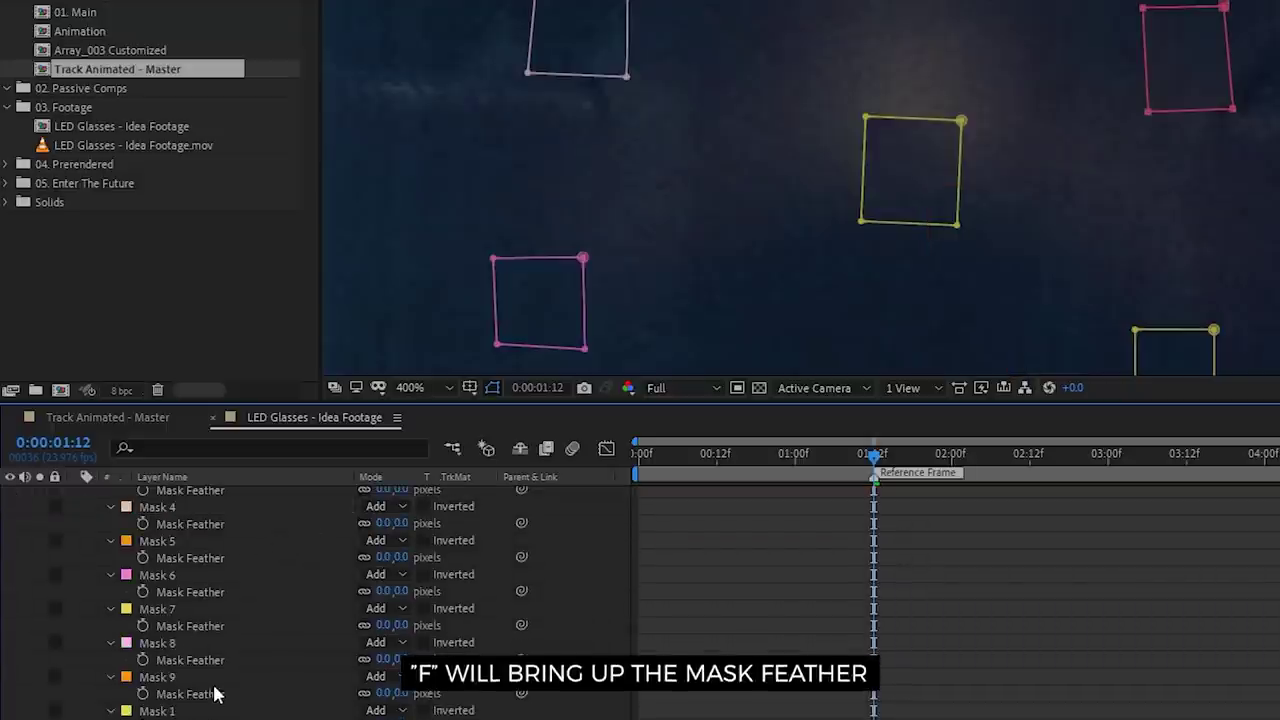
{"action": "left_click", "coordinate": [174, 713], "text": "shift"}
{"action": "scroll", "coordinate": [290, 680], "scroll_direction": "up", "scroll_amount": 2}
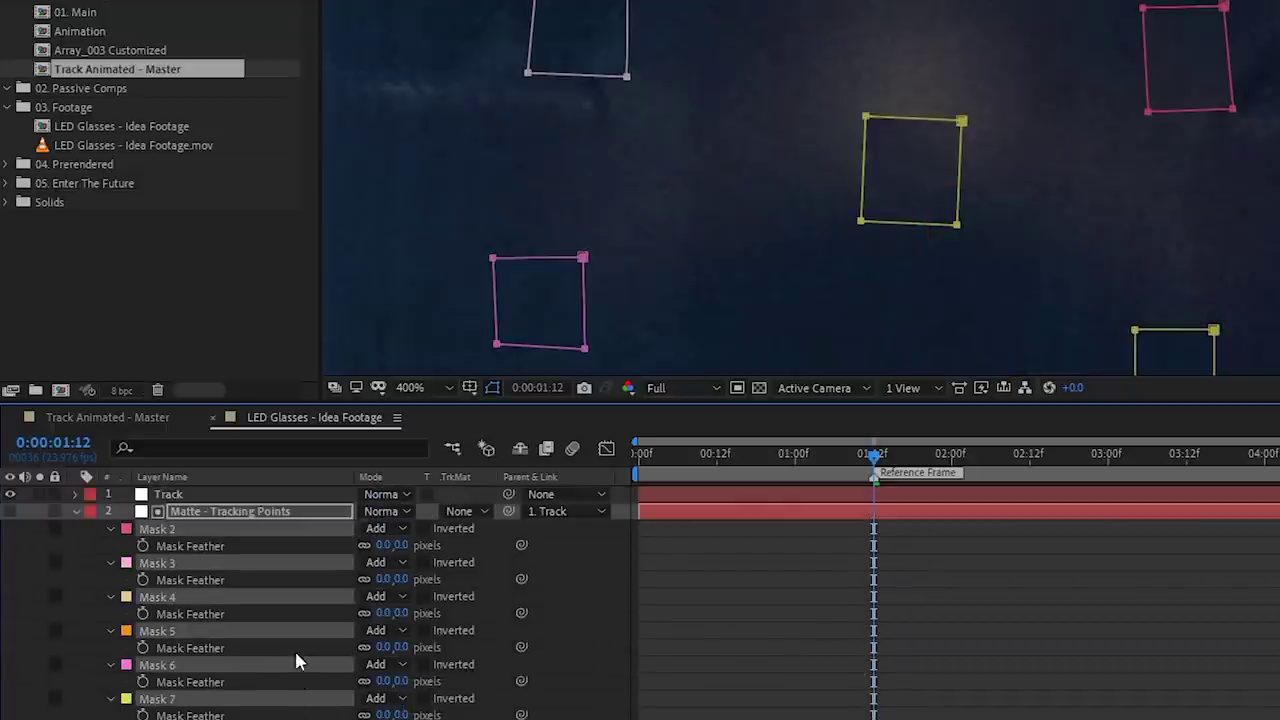
{"action": "left_click", "coordinate": [383, 545]}
{"action": "type", "text": "5"}
{"action": "key", "text": "Return"}
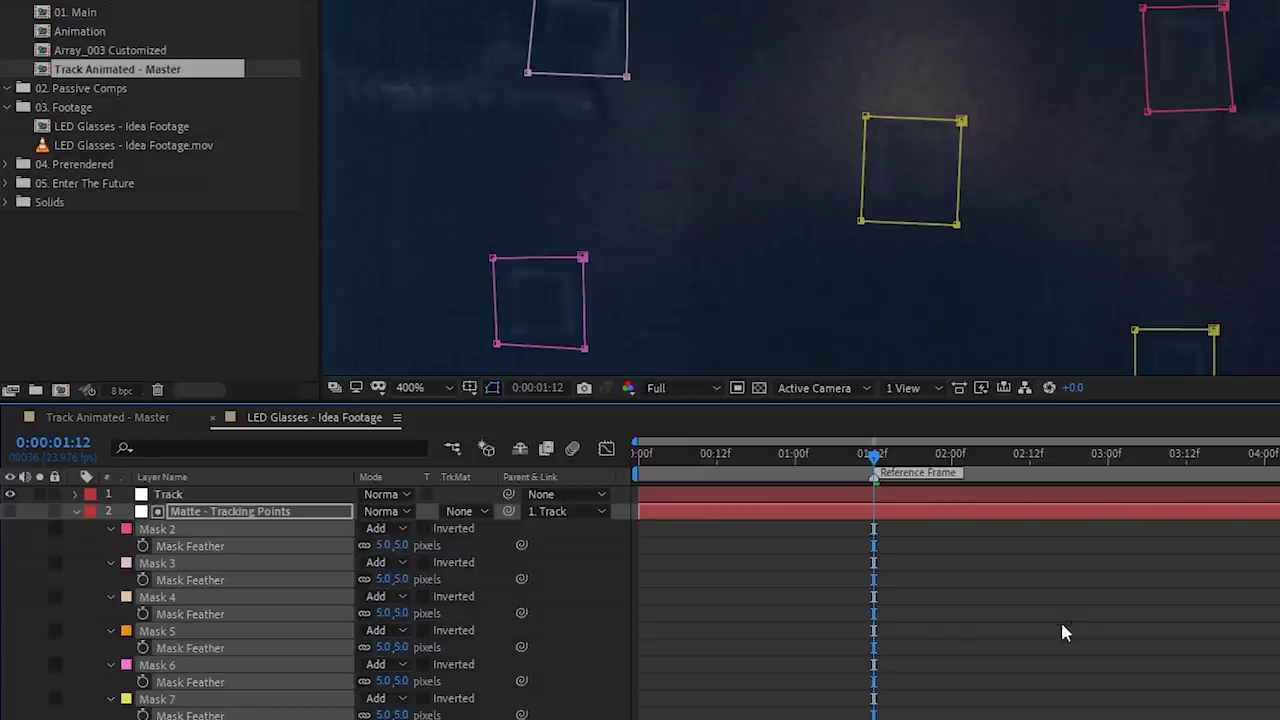
- Deselect the masks and inspect the feathered edges around the covered markers on the visor
{"action": "left_click", "coordinate": [937, 637]}
{"action": "scroll", "coordinate": [1077, 203], "scroll_direction": "down", "scroll_amount": 2}
{"action": "scroll", "coordinate": [1048, 168], "scroll_direction": "up", "scroll_amount": 1}
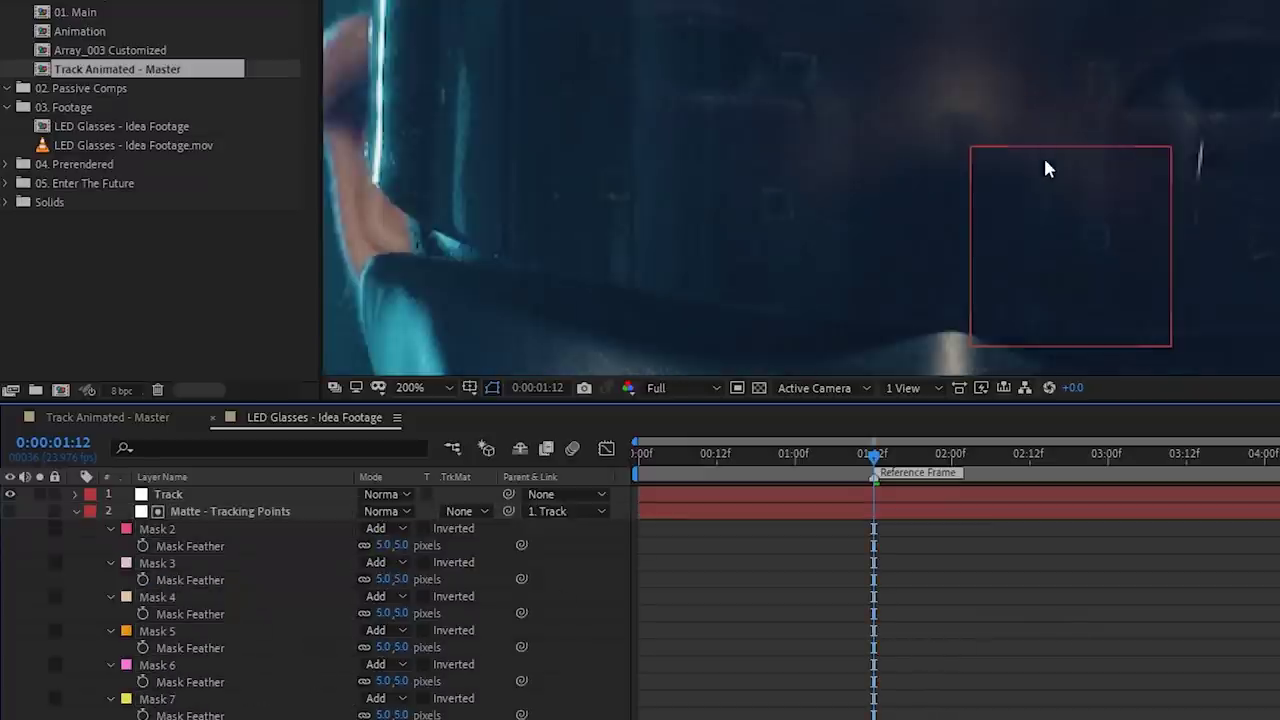
{"action": "scroll", "coordinate": [817, 103], "scroll_direction": "up", "scroll_amount": 2}
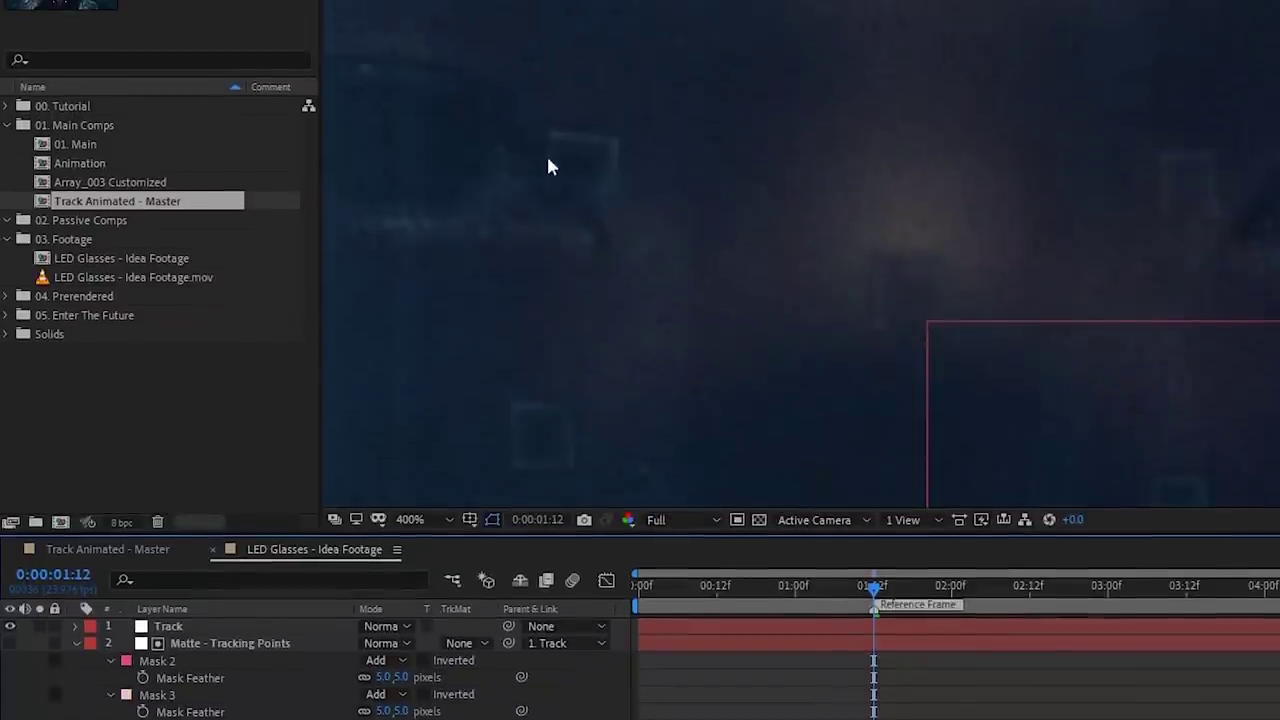
{"action": "left_click_drag", "start_coordinate": [1262, 147], "coordinate": [1142, 140]}
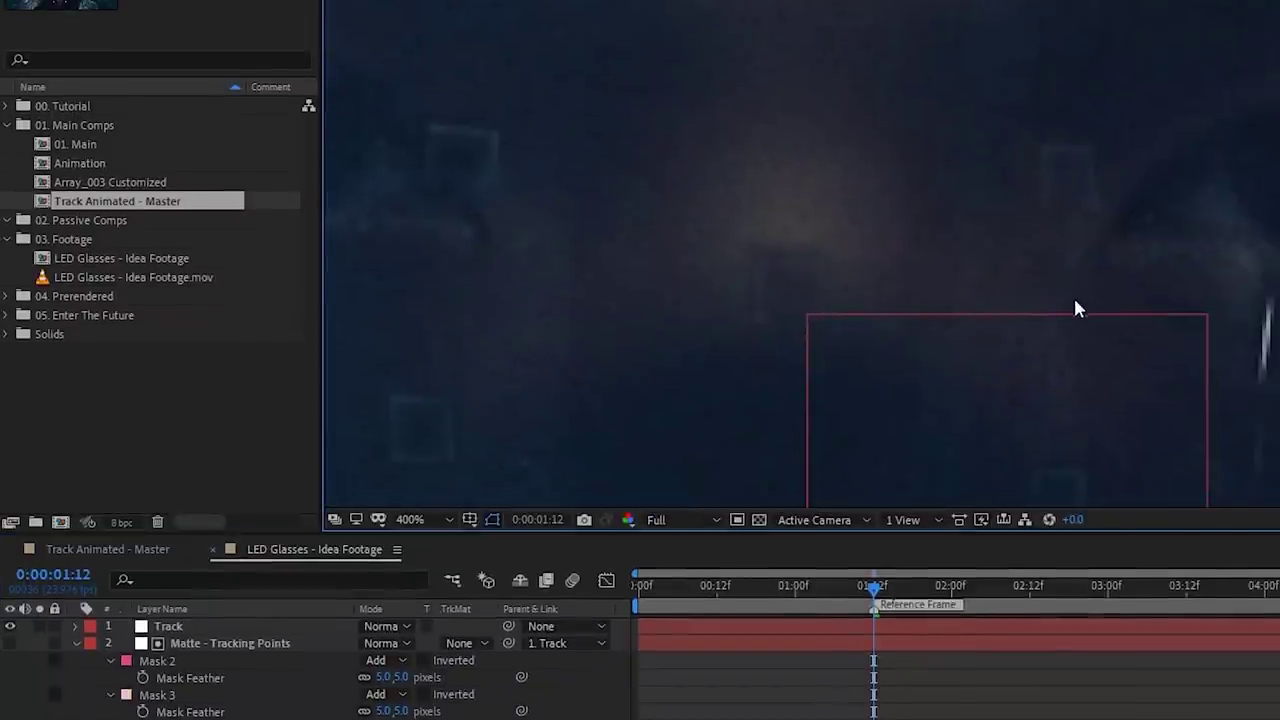
{"action": "scroll", "coordinate": [1021, 293], "scroll_direction": "down", "scroll_amount": 2}
{"action": "left_click_drag", "start_coordinate": [1040, 306], "coordinate": [1134, 333]}
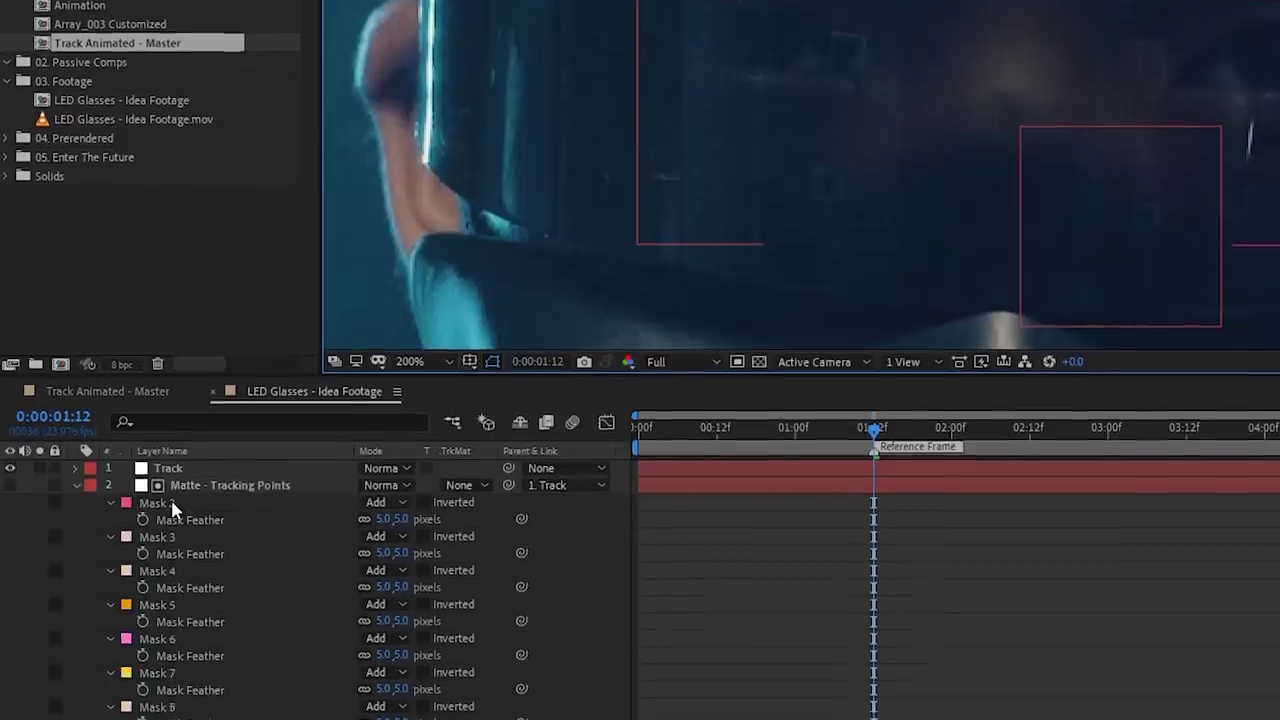
- Set Mask Expansion to 4 pixels on all nine masks of the Matte - Tracking Points layer and deselect them
{"action": "left_click", "coordinate": [173, 504]}
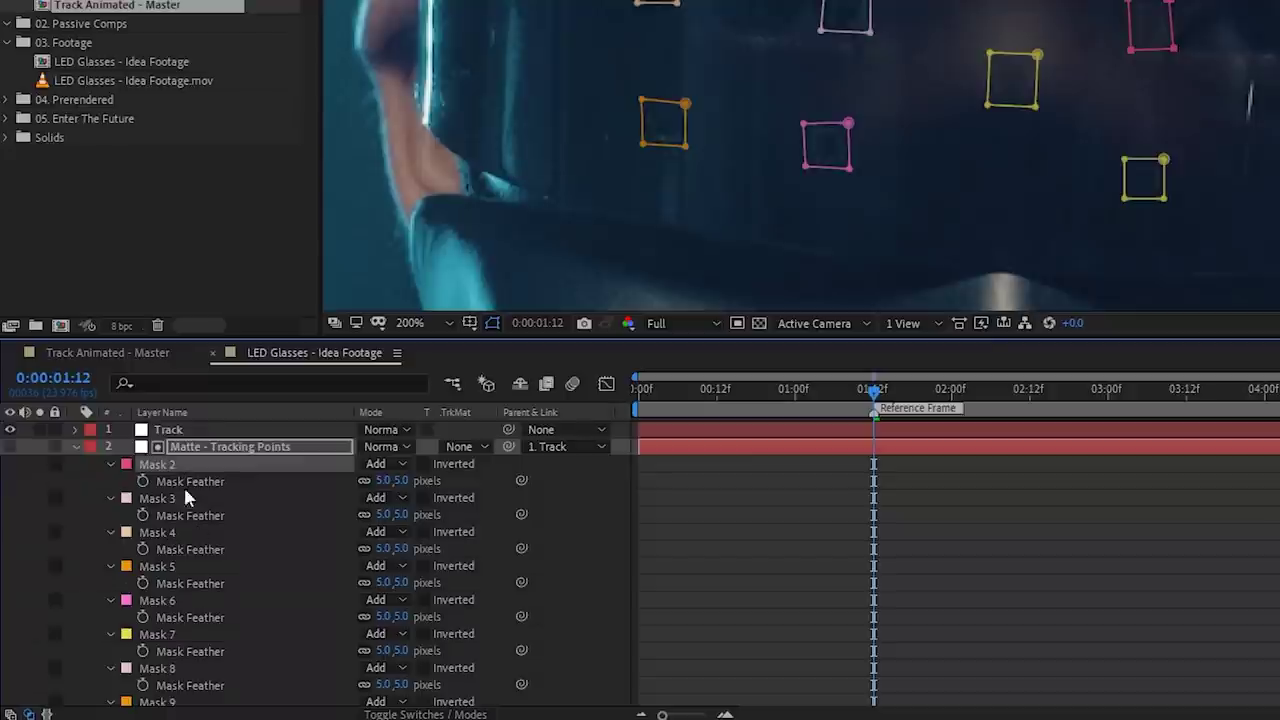
{"action": "scroll", "coordinate": [200, 586], "scroll_direction": "down", "scroll_amount": 2}
{"action": "left_click", "coordinate": [174, 646], "text": "shift"}
{"action": "scroll", "coordinate": [165, 600], "scroll_direction": "up", "scroll_amount": 3}
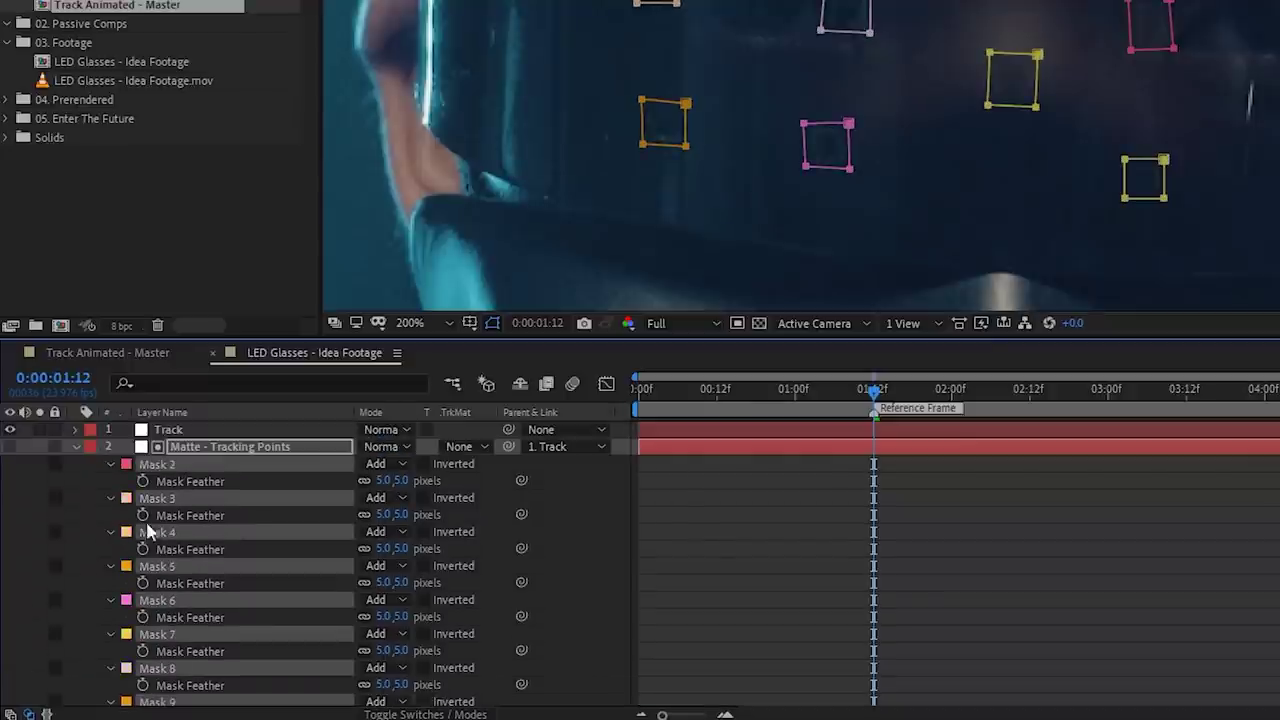
{"action": "left_click", "coordinate": [110, 465]}
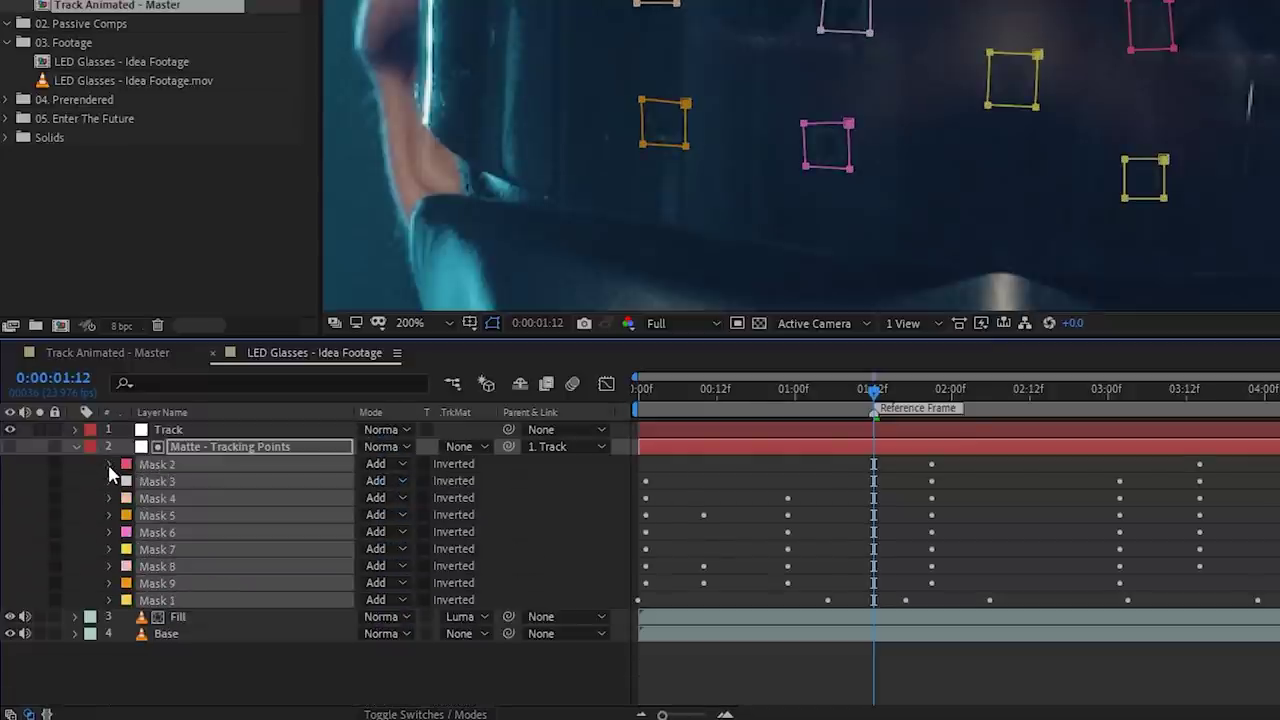
{"action": "left_click", "coordinate": [110, 465]}
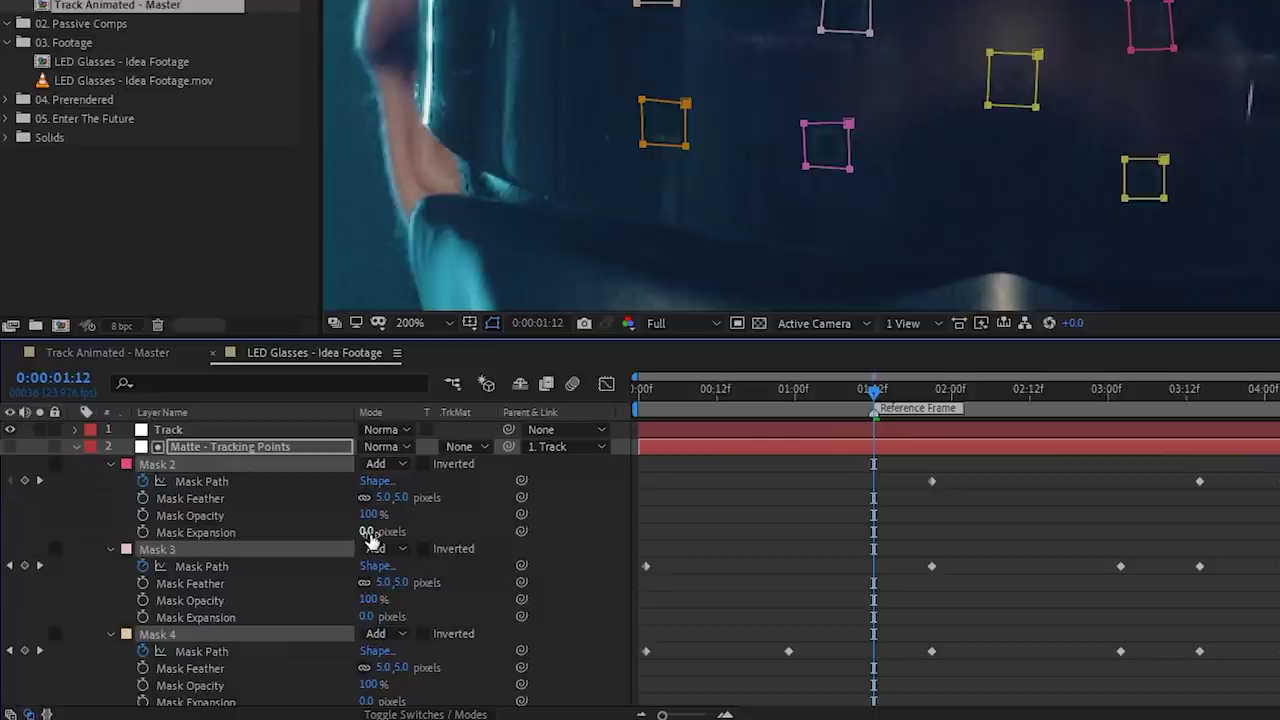
{"action": "left_click_drag", "start_coordinate": [366, 533], "coordinate": [371, 532]}
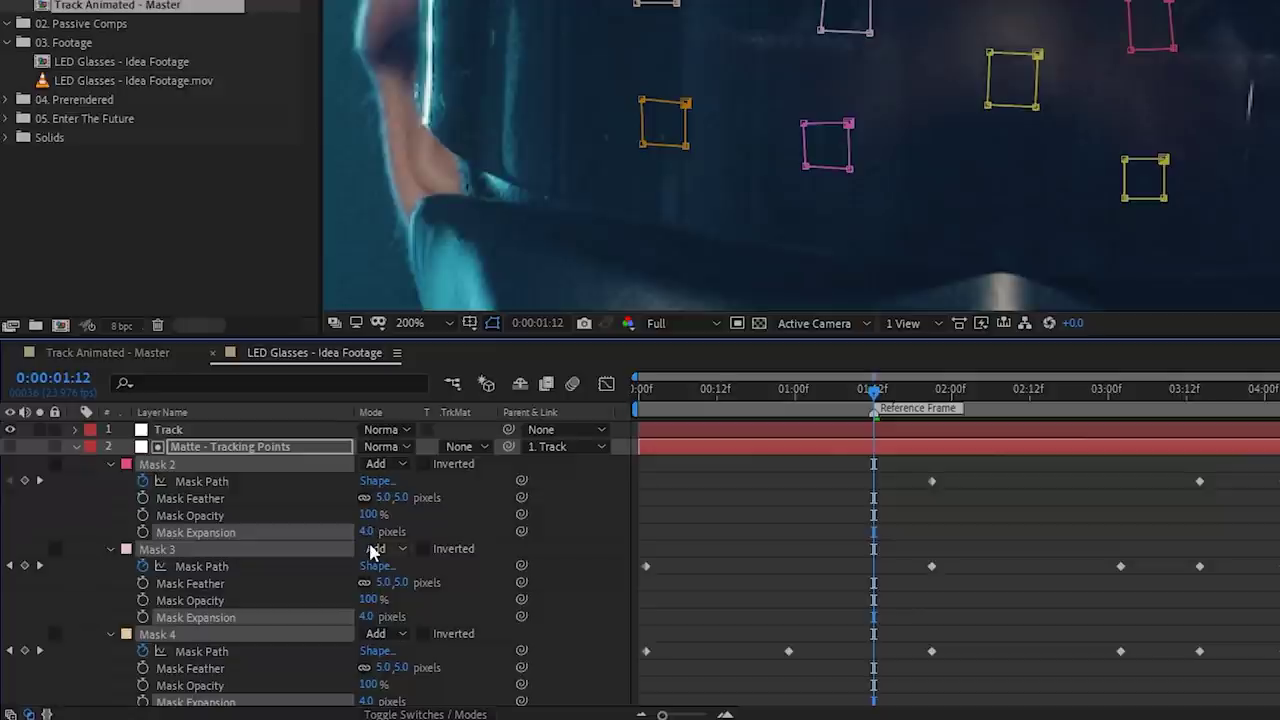
{"action": "left_click", "coordinate": [915, 503]}
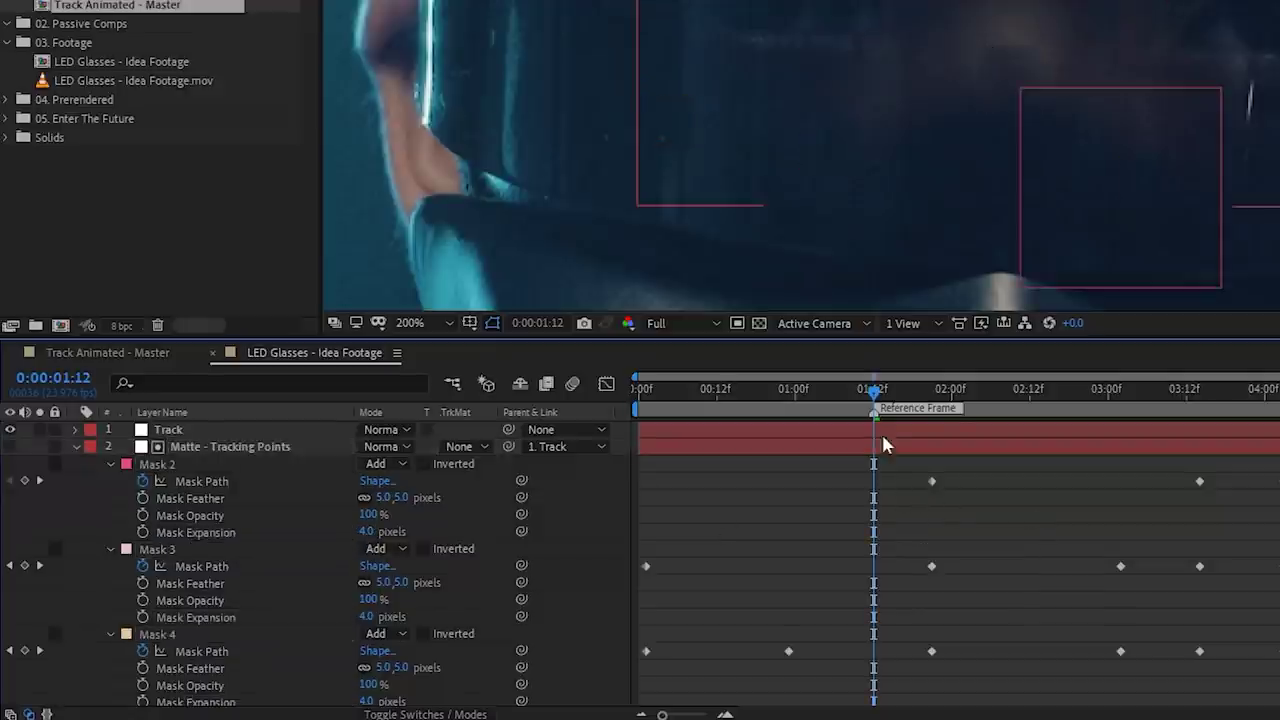
- Collapse the Matte - Tracking Points properties and check the marker coverage on the visor throughout the clip
{"action": "left_click_drag", "start_coordinate": [872, 391], "coordinate": [763, 387]}
{"action": "left_click_drag", "start_coordinate": [761, 590], "coordinate": [742, 590]}
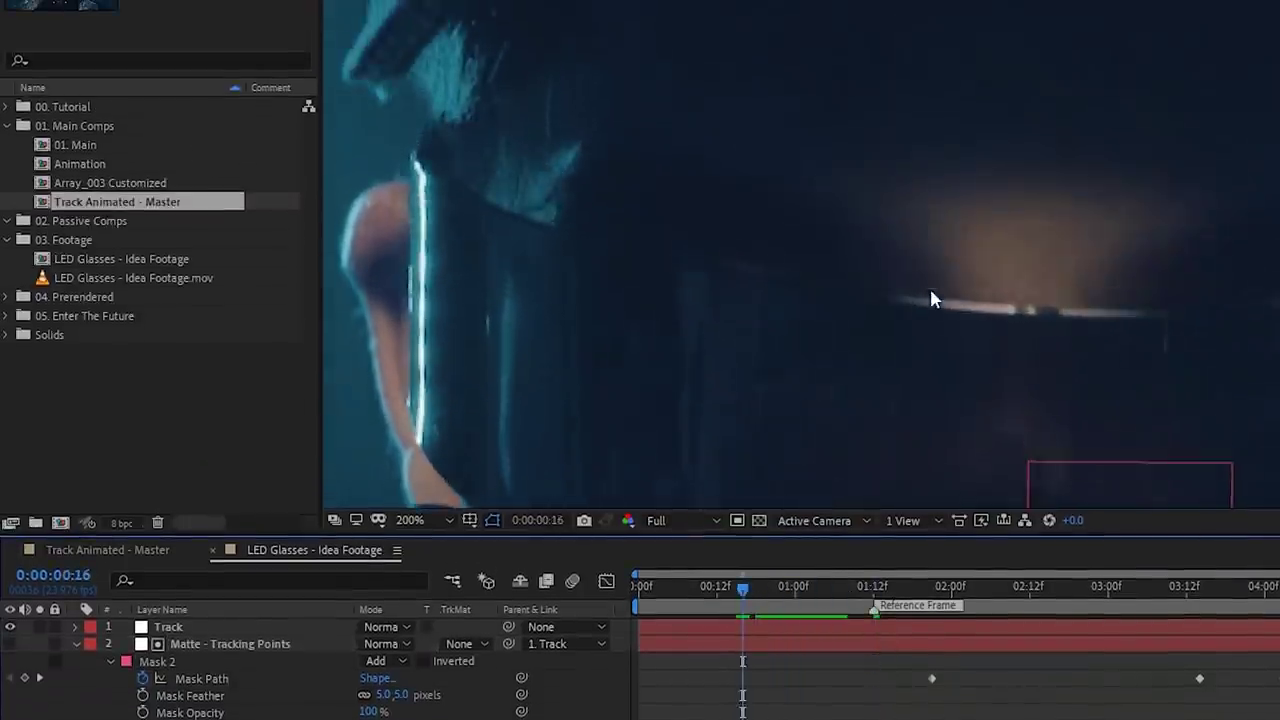
{"action": "scroll", "coordinate": [930, 290], "scroll_direction": "down", "scroll_amount": 1}
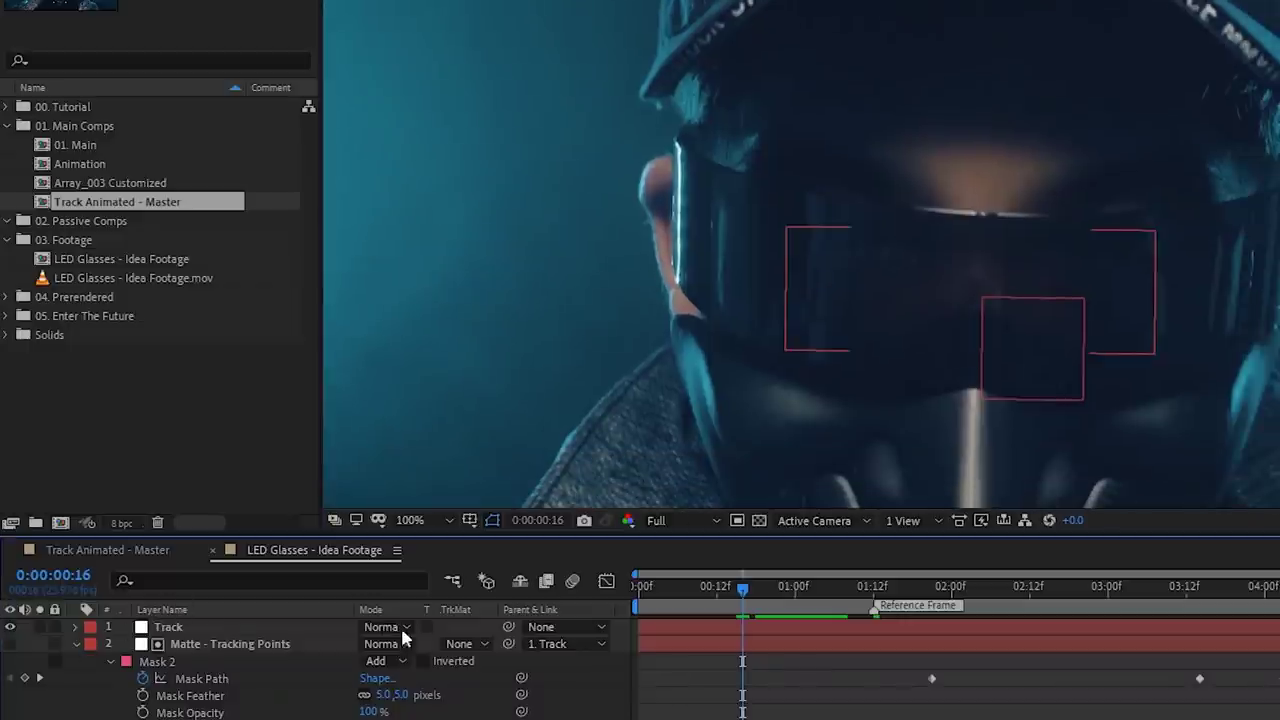
{"action": "left_click", "coordinate": [77, 645]}
{"action": "left_click_drag", "start_coordinate": [714, 589], "coordinate": [1174, 620]}
{"action": "scroll", "coordinate": [1131, 185], "scroll_direction": "up", "scroll_amount": 2}
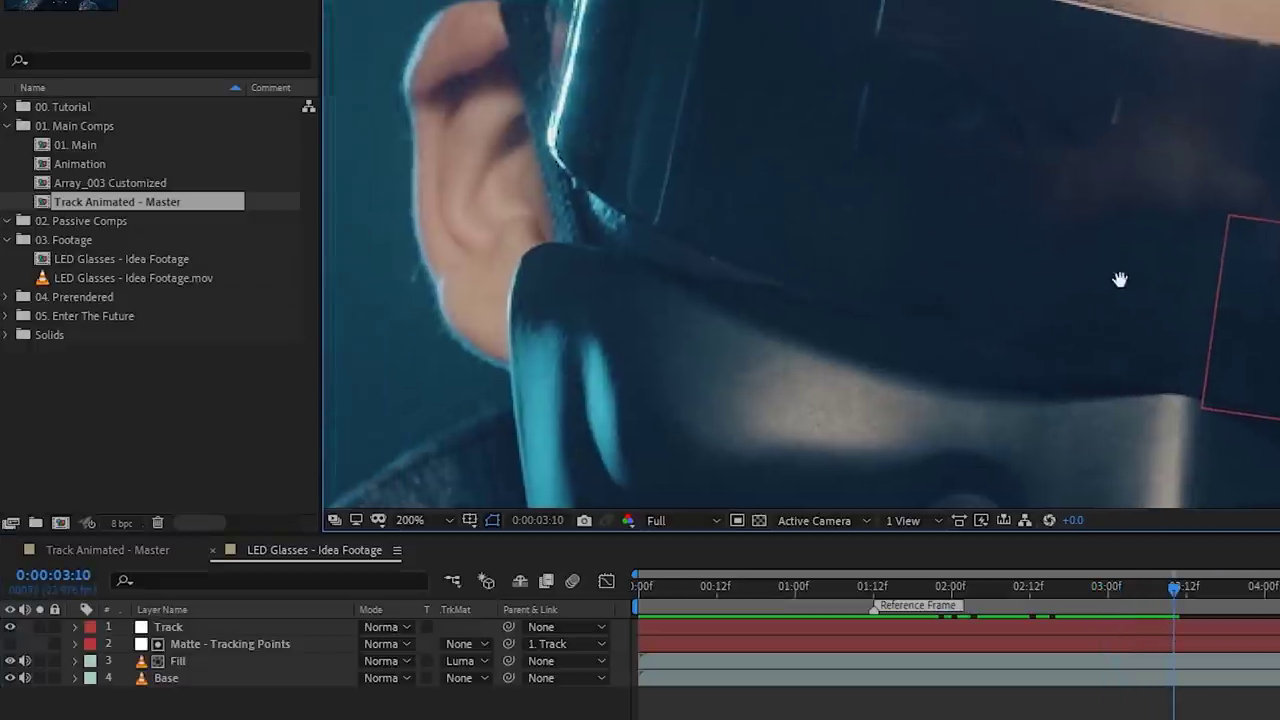
{"action": "left_click", "coordinate": [918, 670]}
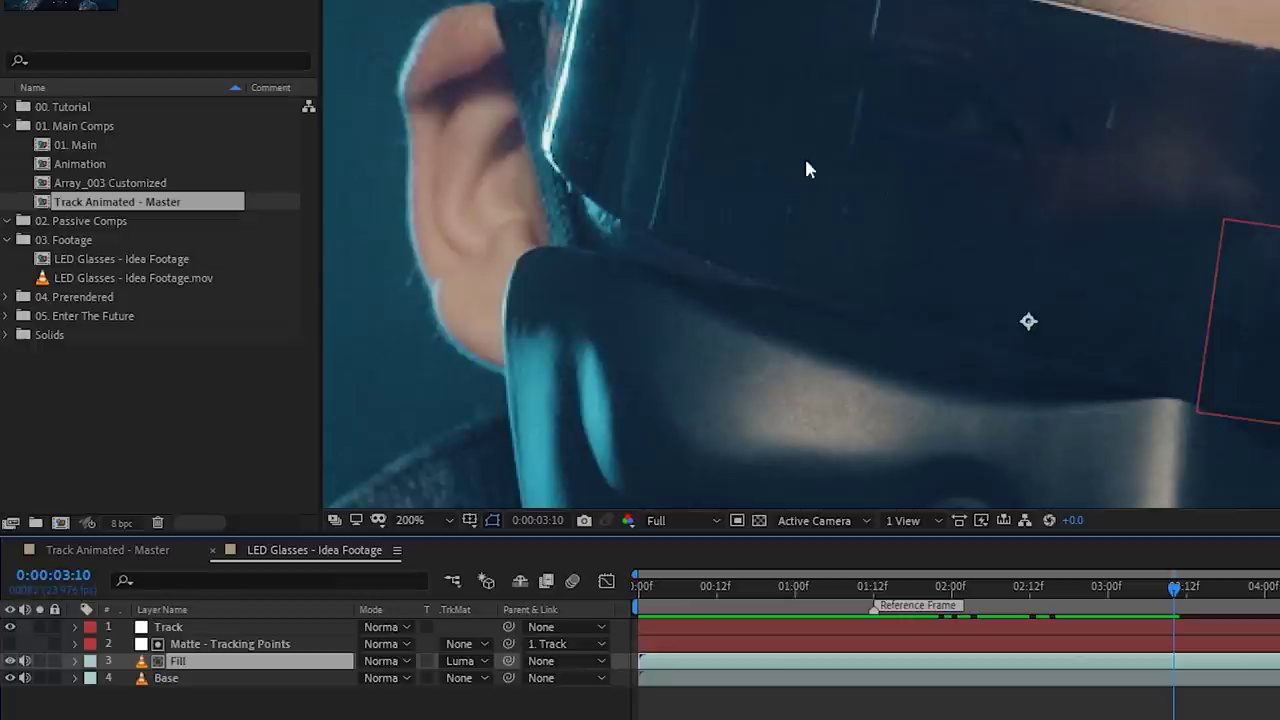
{"action": "key", "text": "space"}
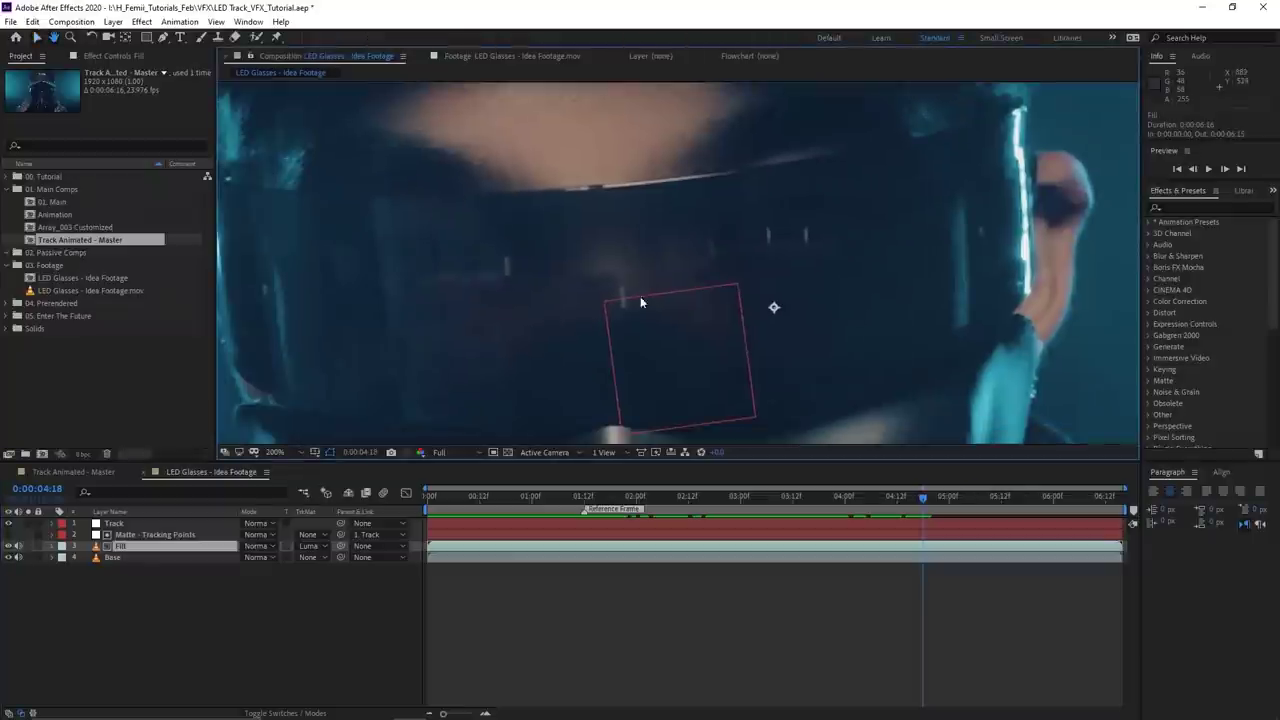
- Add a Position keyframe to the Fill layer at the reference frame, 0:00:01:12
{"action": "left_click_drag", "start_coordinate": [690, 495], "coordinate": [585, 495]}
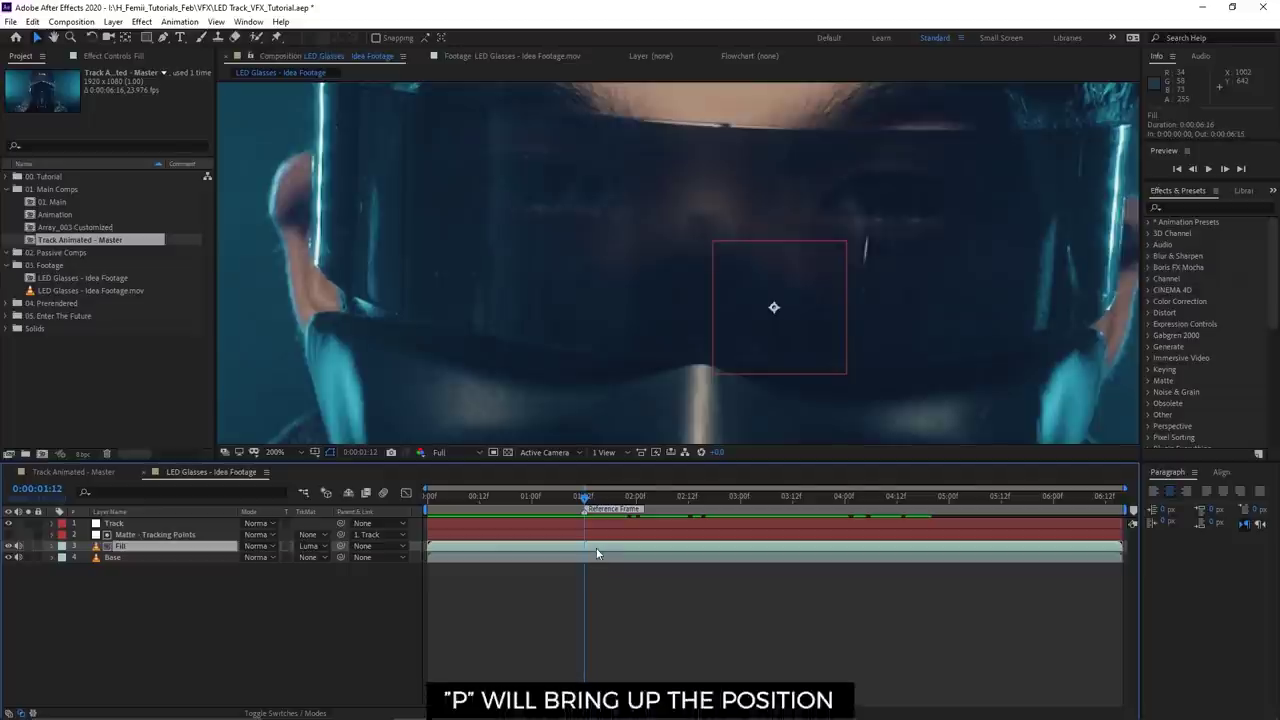
{"action": "key", "text": "p"}
{"action": "left_click", "coordinate": [86, 558]}
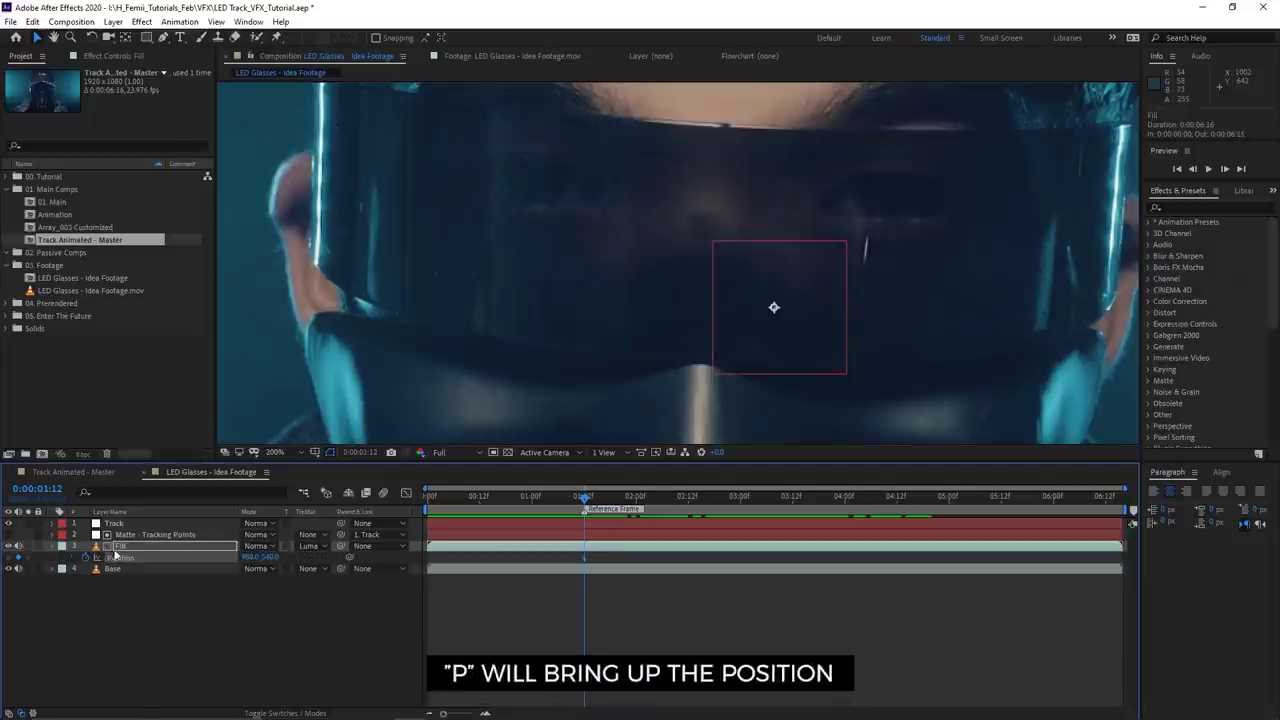
{"action": "scroll", "coordinate": [774, 260], "scroll_direction": "down", "scroll_amount": 1}
{"action": "left_click_drag", "start_coordinate": [774, 261], "coordinate": [768, 262]}
- Shift the Fill layer to position 992.5, 540 at 0:00:00:00 to keyframe the marker coverage there
{"action": "left_click_drag", "start_coordinate": [568, 502], "coordinate": [426, 506]}
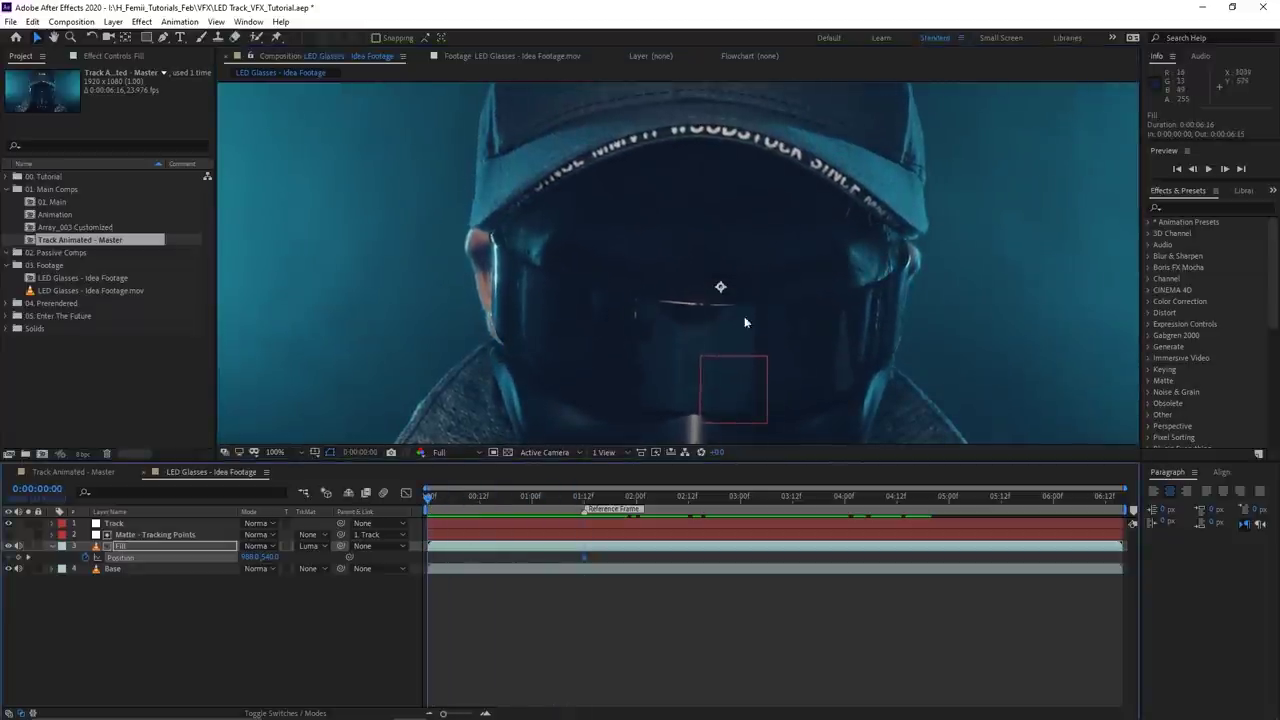
{"action": "scroll", "coordinate": [703, 330], "scroll_direction": "up", "scroll_amount": 1}
{"action": "mouse_move", "coordinate": [722, 379]}
{"action": "left_mouse_down"}
{"action": "mouse_move", "coordinate": [701, 383]}
{"action": "mouse_move", "coordinate": [714, 380]}
{"action": "mouse_move", "coordinate": [637, 279]}
{"action": "left_mouse_up"}
{"action": "scroll", "coordinate": [670, 368], "scroll_direction": "down", "scroll_amount": 1}
{"action": "scroll", "coordinate": [637, 278], "scroll_direction": "up", "scroll_amount": 1}
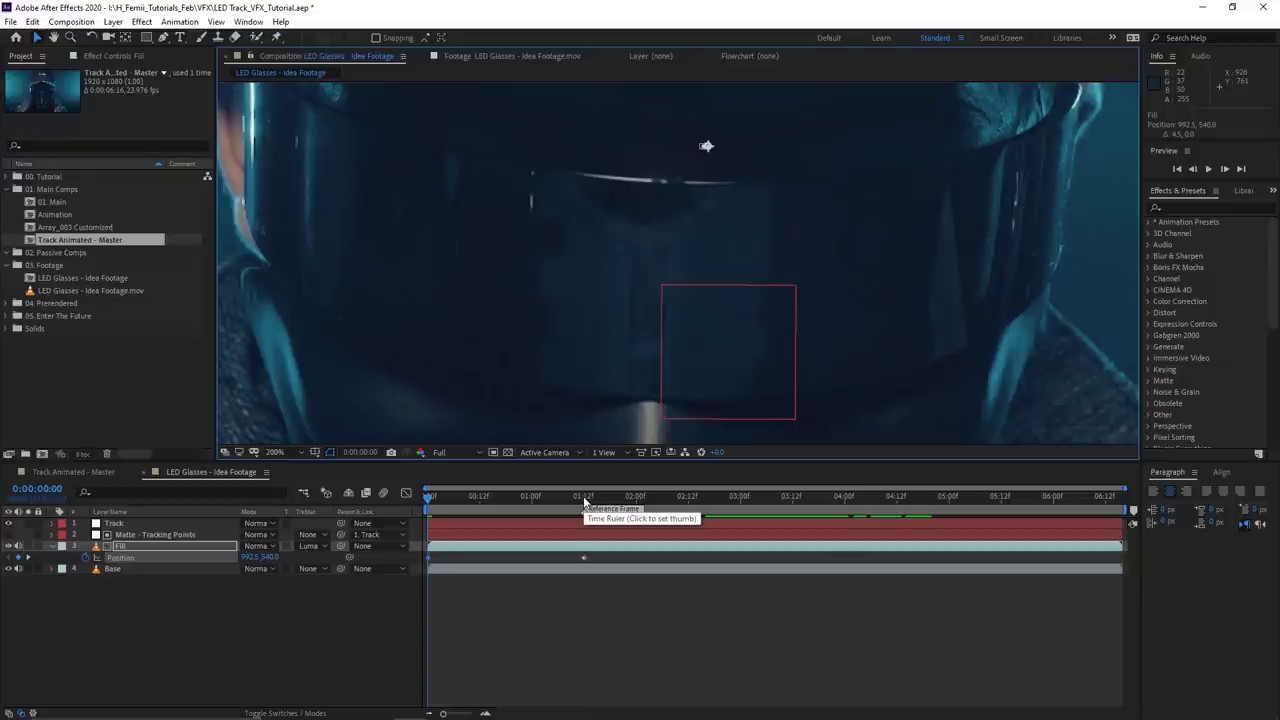
{"action": "scroll", "coordinate": [662, 297], "scroll_direction": "down", "scroll_amount": 2}
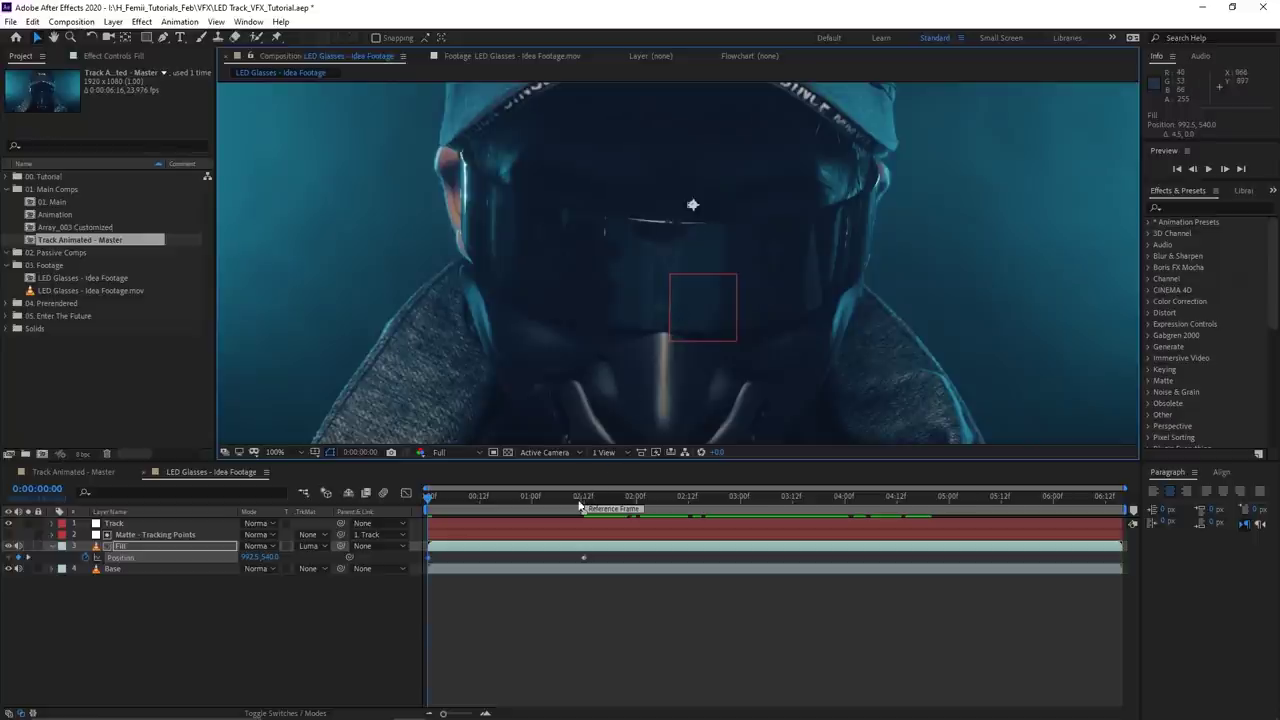
- Keyframe the Fill layer's position as 994, 540 at 0:00:03:02 and 994, 534 at 0:00:04:21
{"action": "left_click_drag", "start_coordinate": [577, 500], "coordinate": [588, 500]}
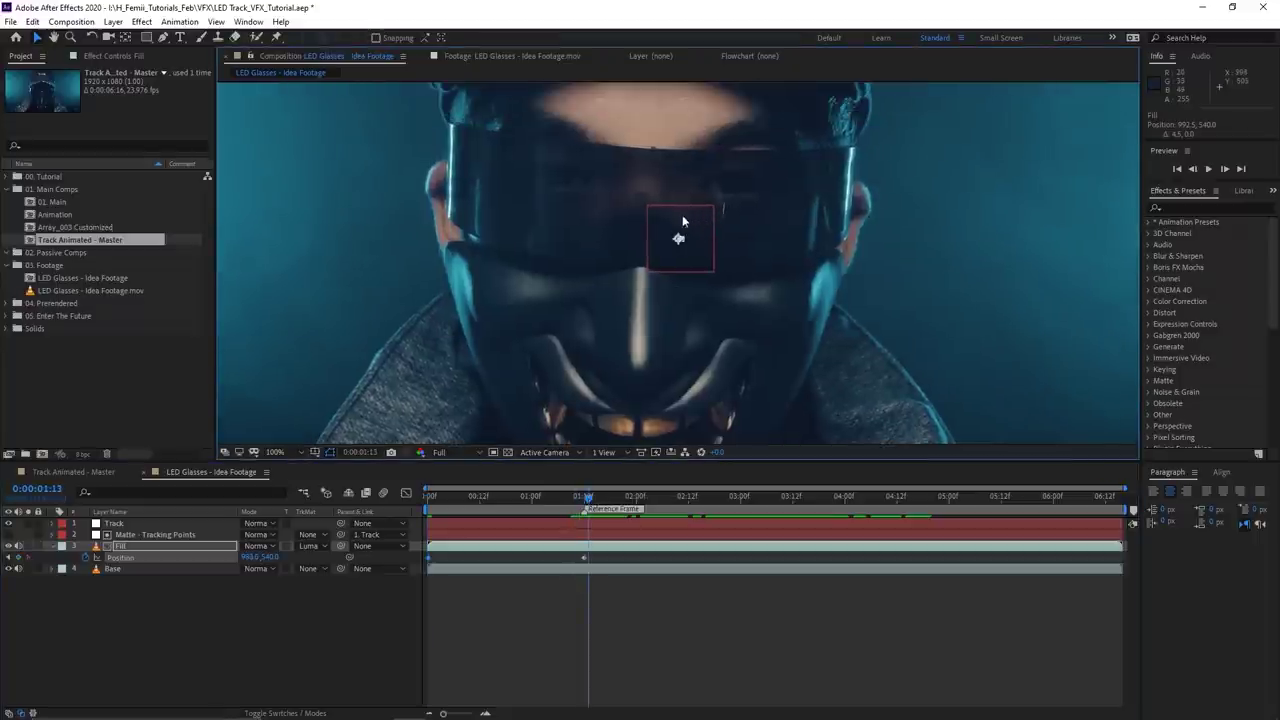
{"action": "scroll", "coordinate": [684, 215], "scroll_direction": "up", "scroll_amount": 2}
{"action": "scroll", "coordinate": [804, 231], "scroll_direction": "down", "scroll_amount": 1}
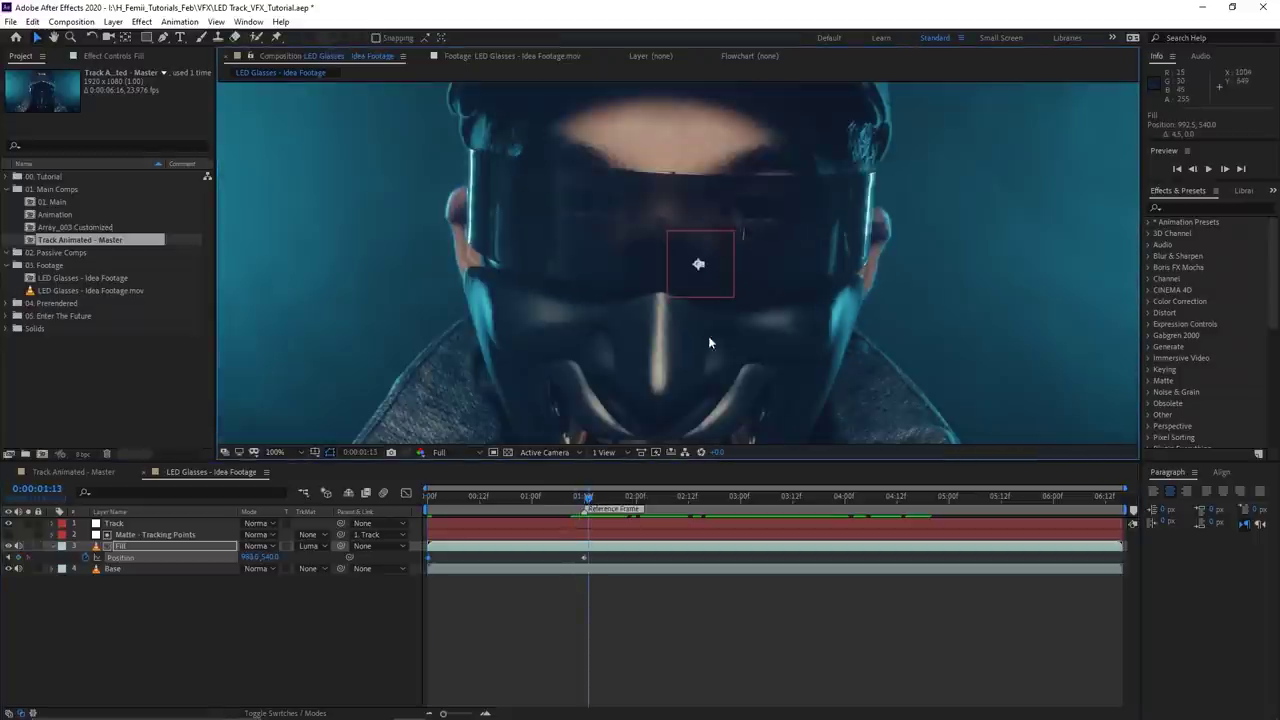
{"action": "left_click_drag", "start_coordinate": [585, 510], "coordinate": [937, 515]}
{"action": "scroll", "coordinate": [750, 296], "scroll_direction": "up", "scroll_amount": 2}
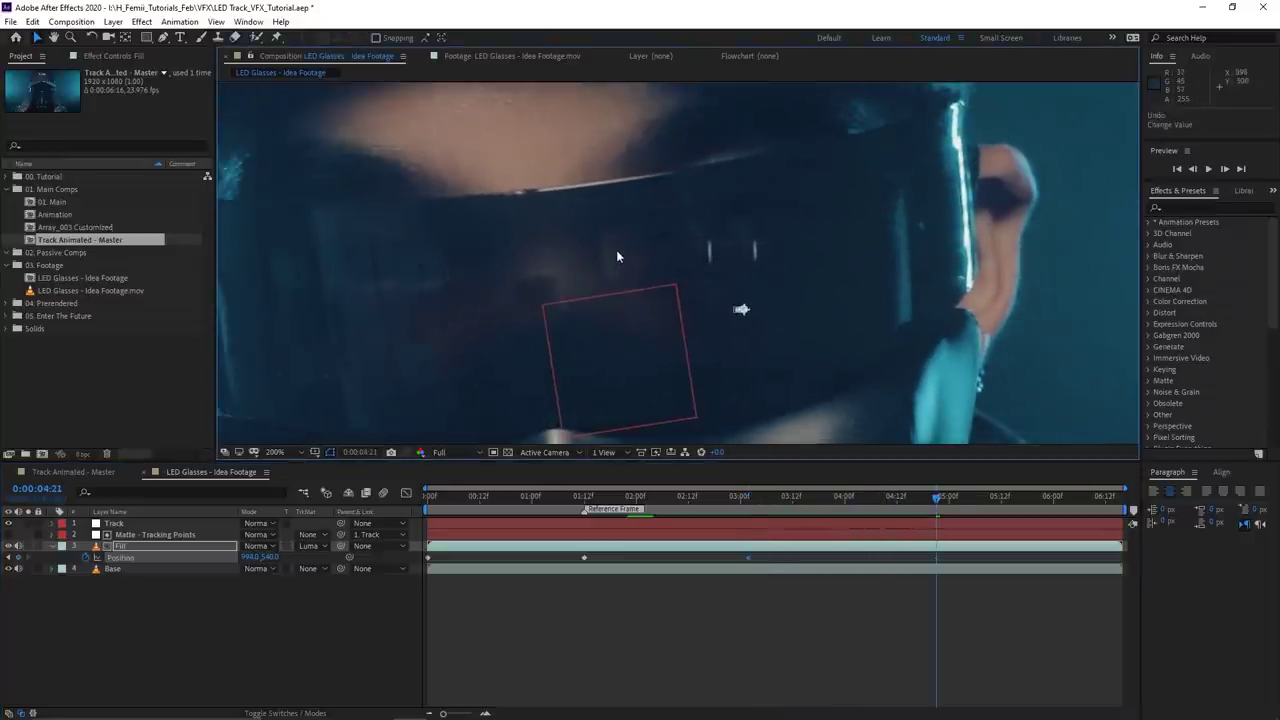
{"action": "key", "text": "shift+Left"}
{"action": "key", "text": "shift+Right"}
{"action": "key", "text": "ctrl+z"}
{"action": "key", "text": "shift+Up"}
{"action": "key", "text": "ctrl+z"}
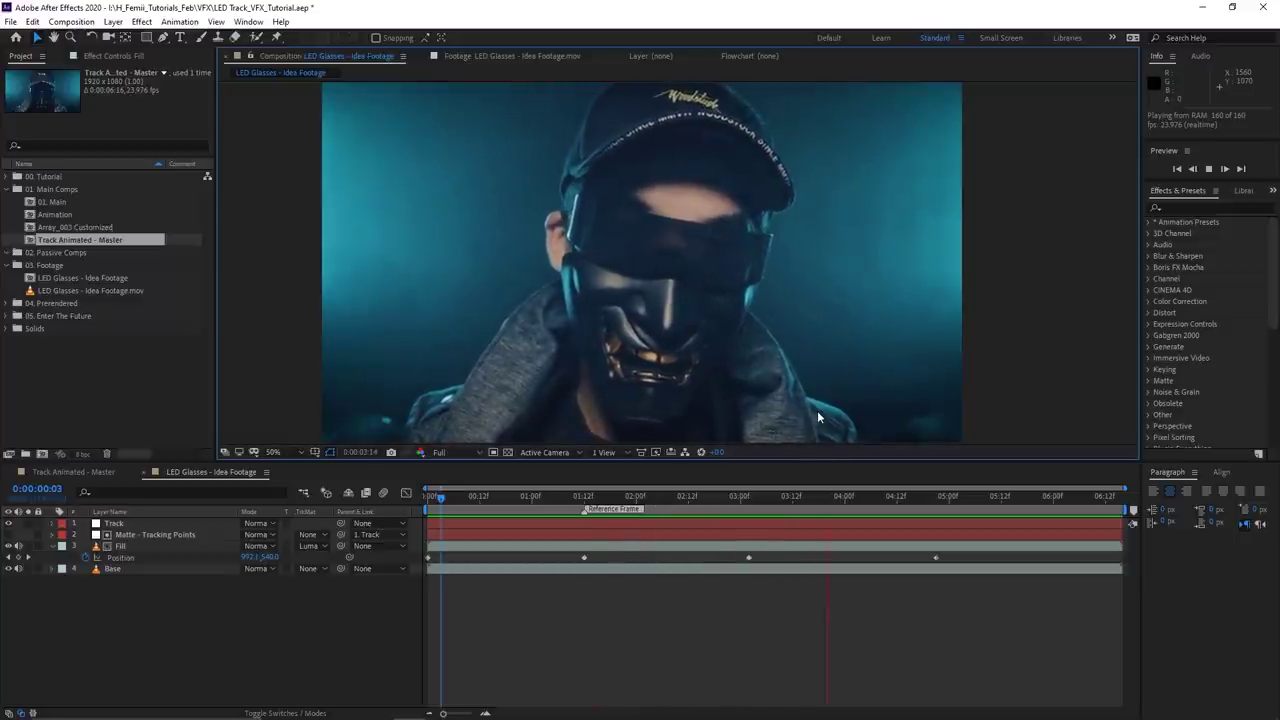
- Preview the clip and inspect the marker coverage up close near 0:00:05:02, 0:00:03:02 and the reference frame
{"action": "key", "text": "space"}
{"action": "scroll", "coordinate": [600, 283], "scroll_direction": "up", "scroll_amount": 2}
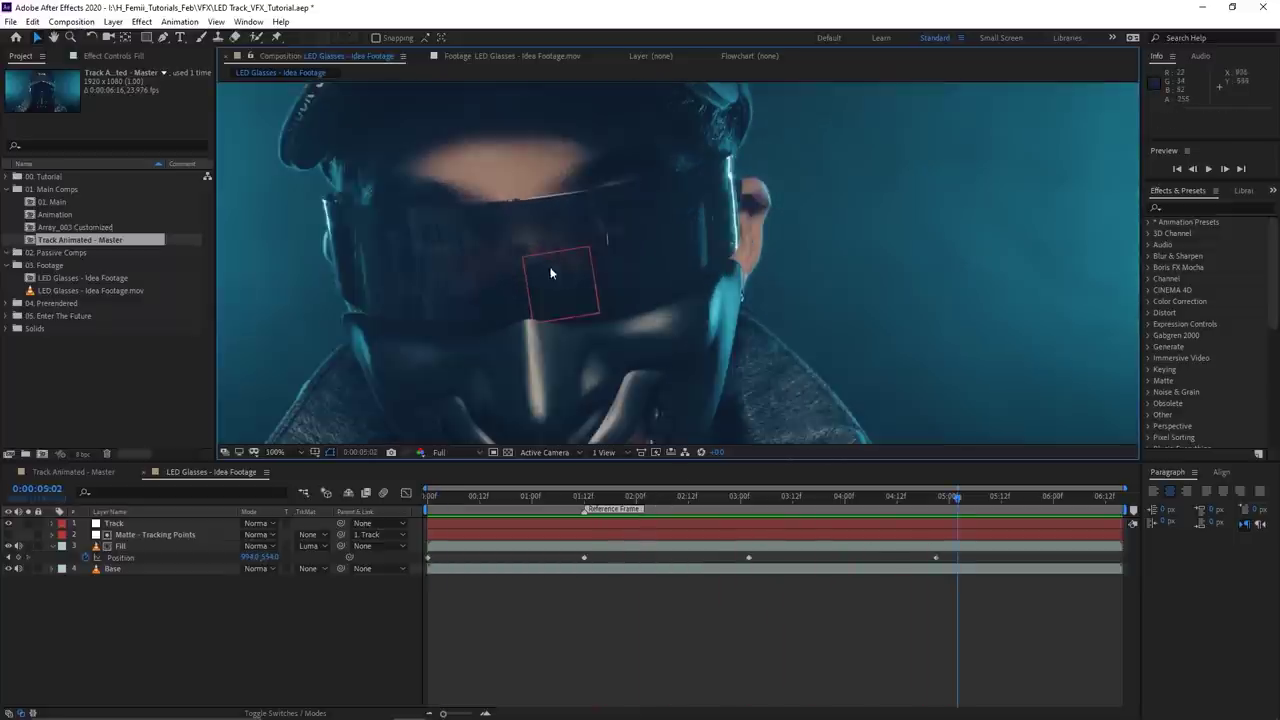
{"action": "scroll", "coordinate": [568, 289], "scroll_direction": "up", "scroll_amount": 2}
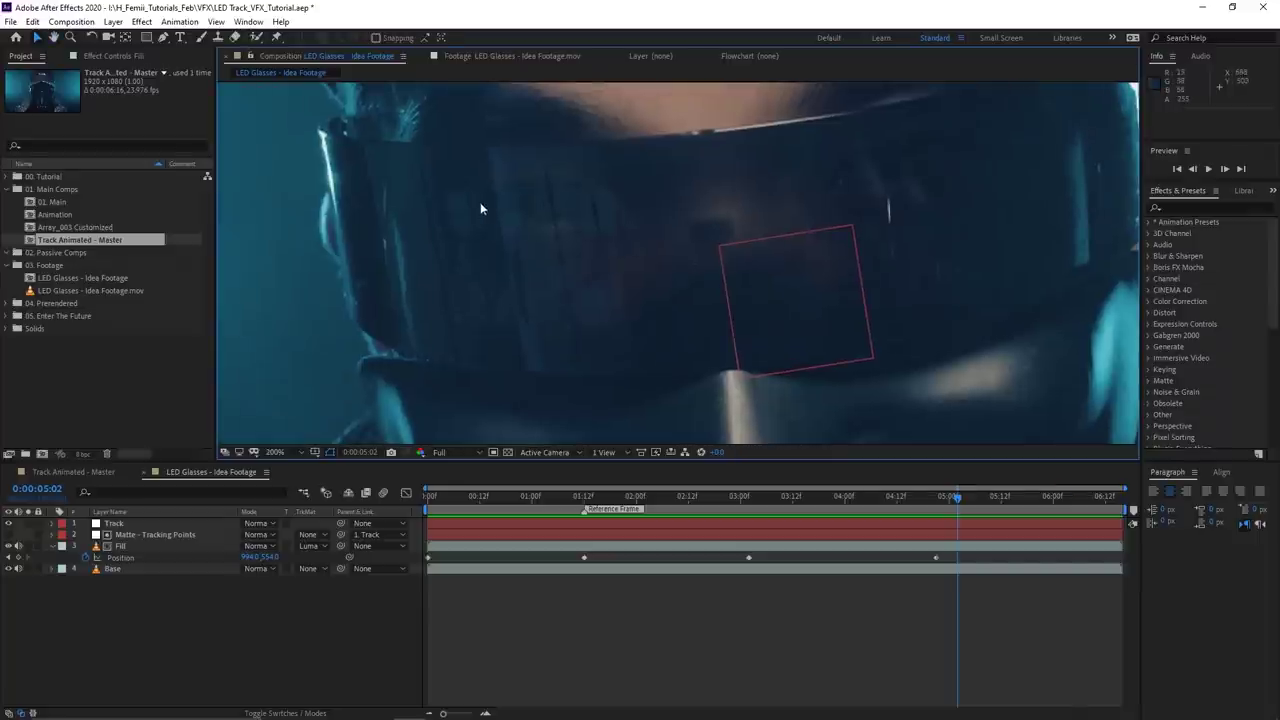
{"action": "scroll", "coordinate": [736, 385], "scroll_direction": "down", "scroll_amount": 2}
{"action": "left_click", "coordinate": [745, 500]}
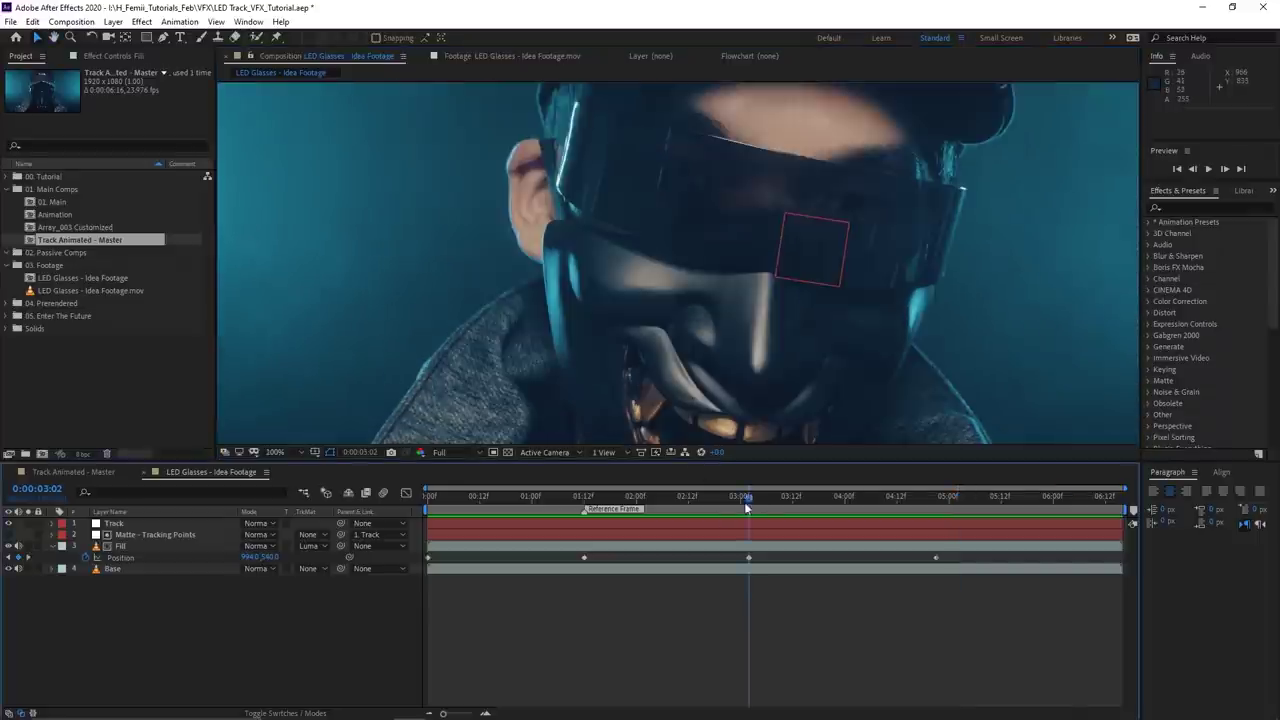
{"action": "key", "text": "j"}
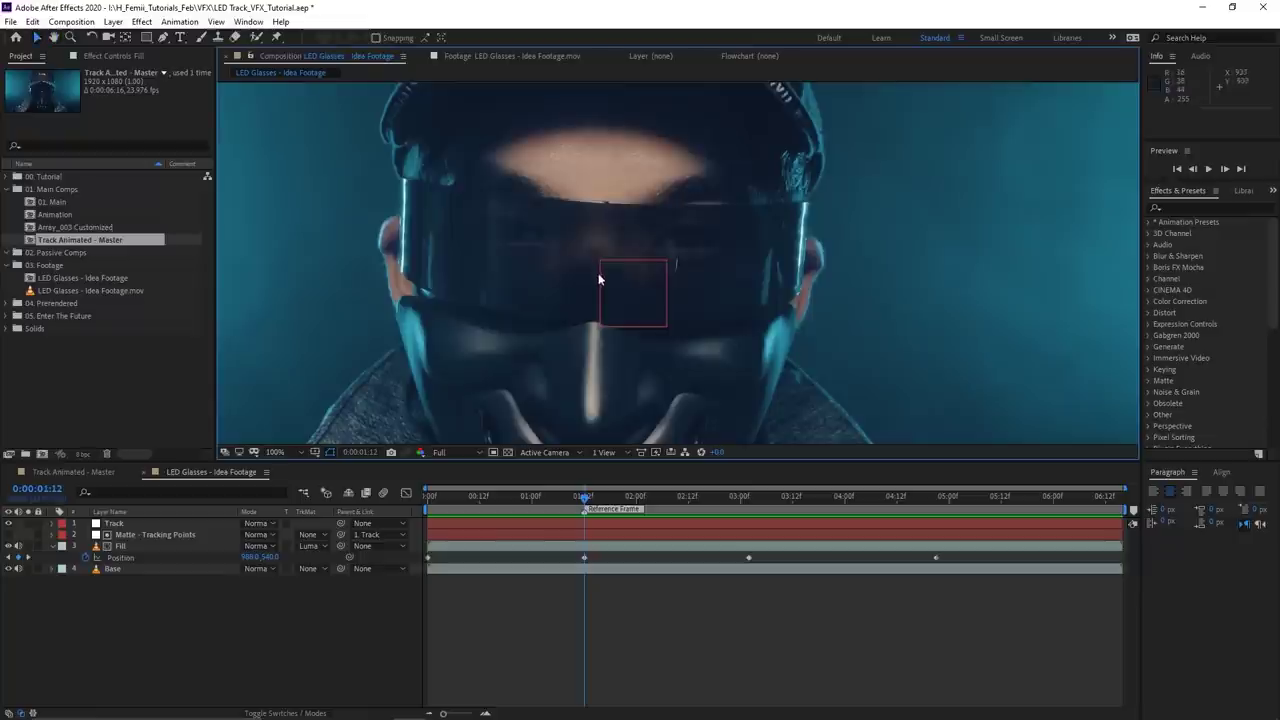
{"action": "scroll", "coordinate": [632, 258], "scroll_direction": "down", "scroll_amount": 1}
{"action": "scroll", "coordinate": [650, 262], "scroll_direction": "up", "scroll_amount": 1}
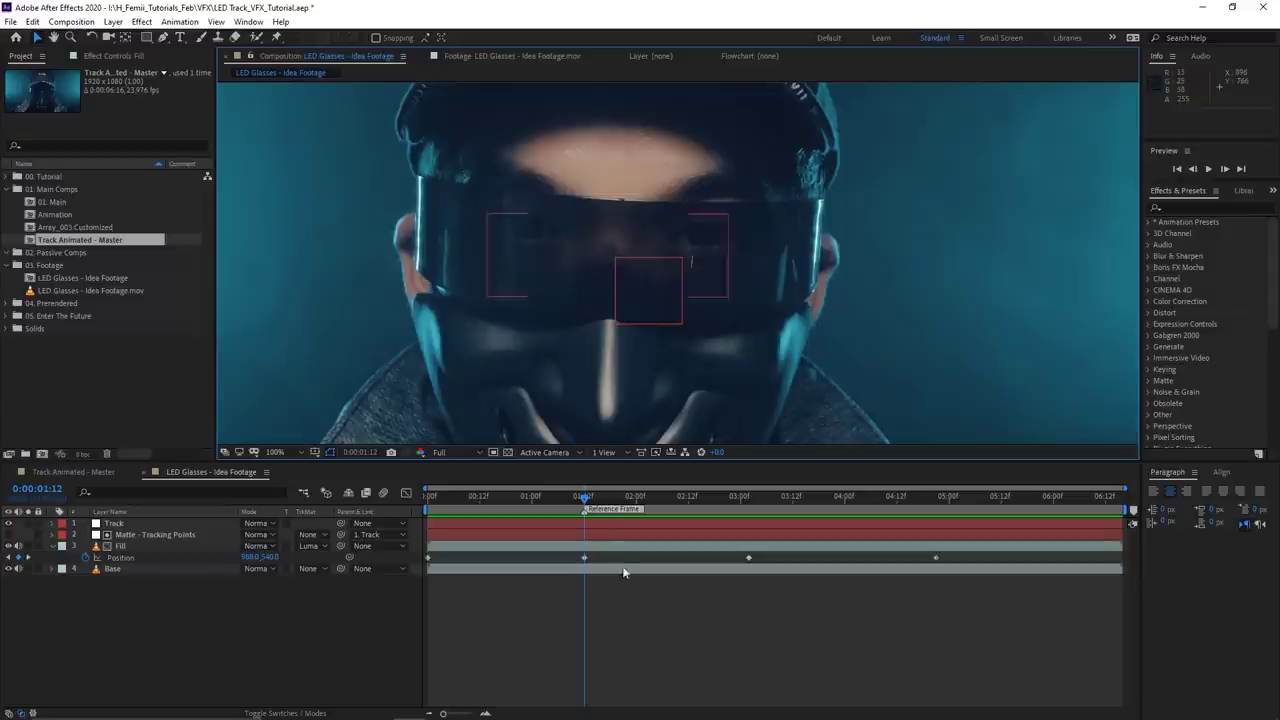
{"action": "mouse_move", "coordinate": [584, 496]}
{"action": "left_mouse_down"}
{"action": "mouse_move", "coordinate": [490, 500]}
{"action": "mouse_move", "coordinate": [752, 494]}
{"action": "mouse_move", "coordinate": [584, 500]}
{"action": "left_mouse_up"}
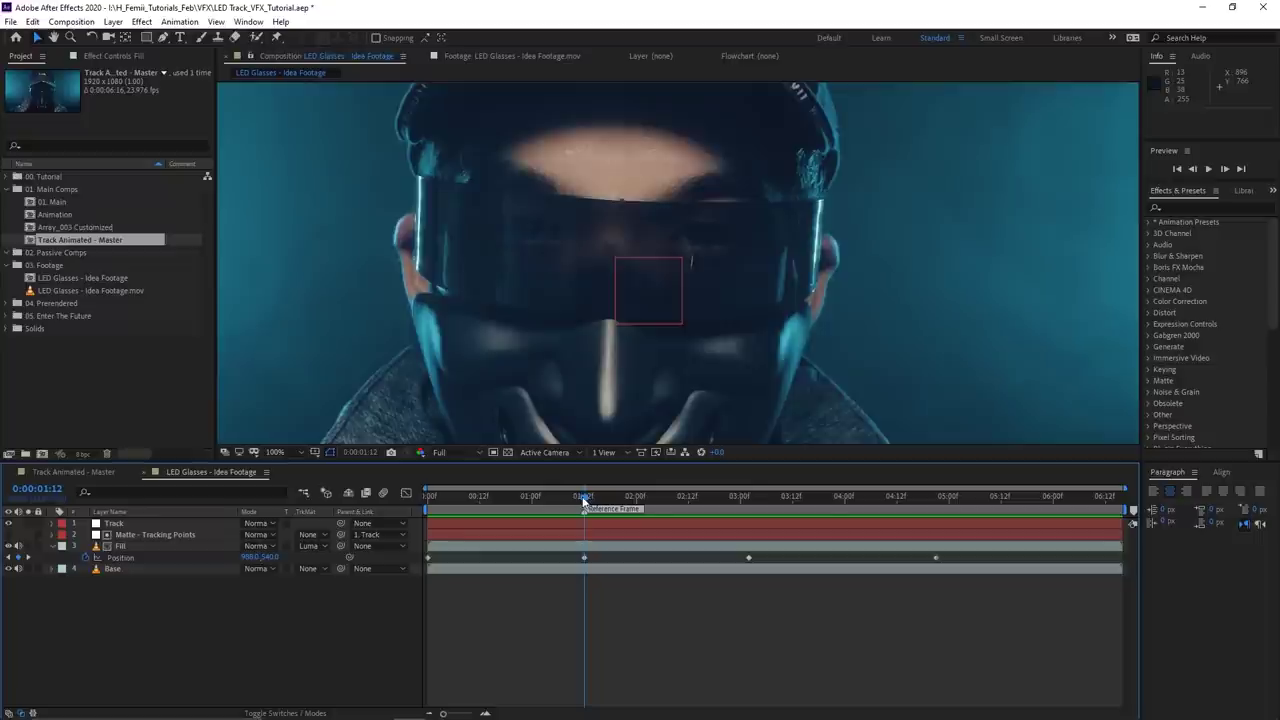
- Duplicate the Matte - Tracking Points and Fill layers together
{"action": "left_click", "coordinate": [145, 545]}
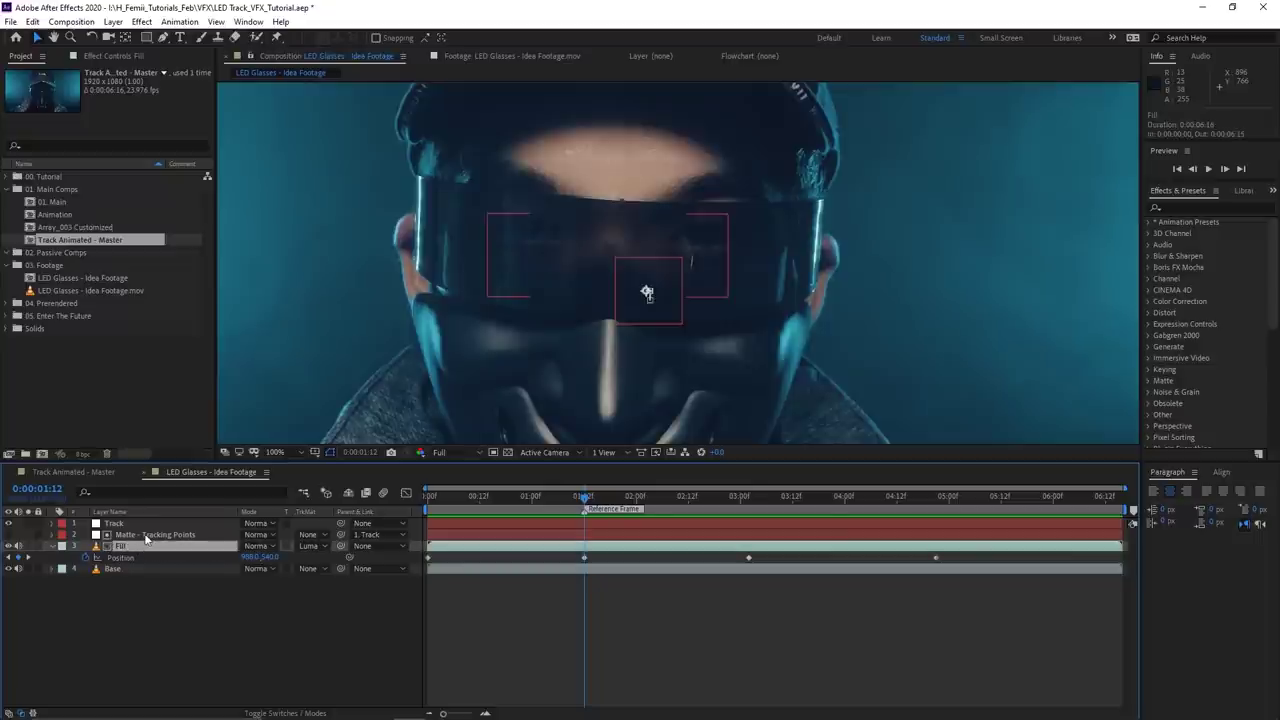
{"action": "left_click", "coordinate": [148, 535], "text": "shift"}
{"action": "key", "text": "ctrl+d"}
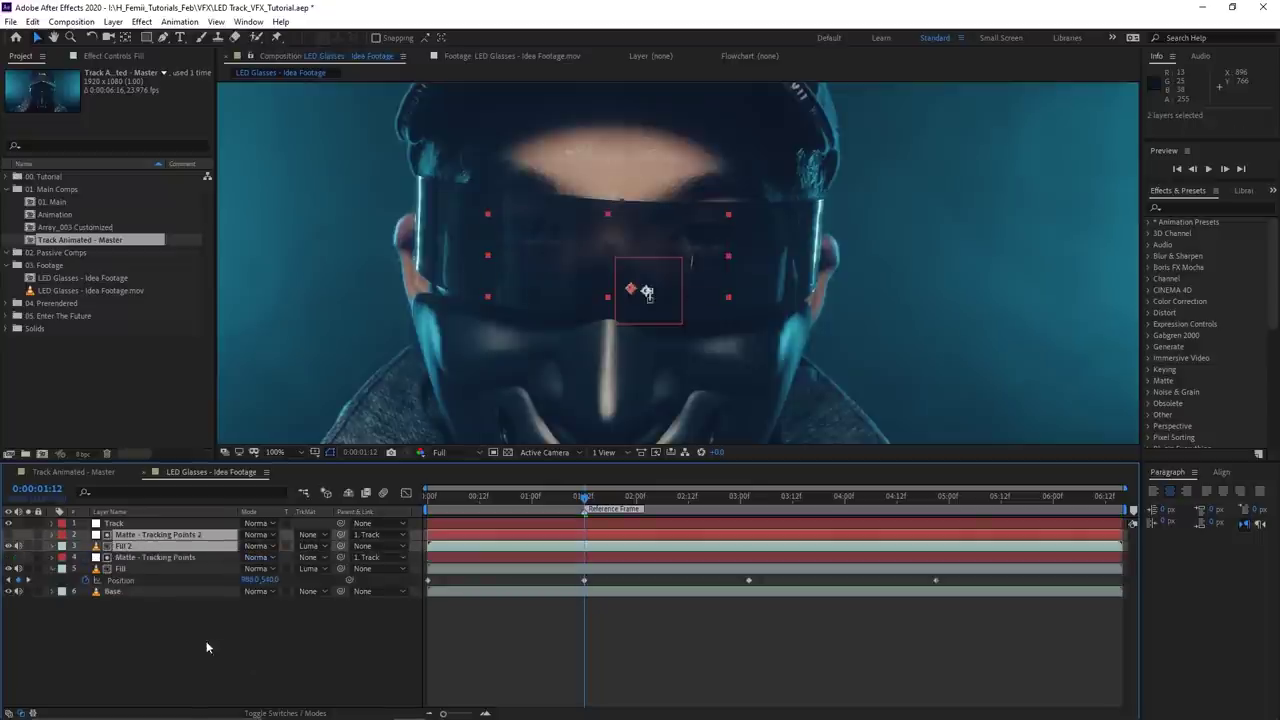
- Delete every mask except the middle dot's Mask 1 from the Matte - Tracking Points 2 layer
{"action": "left_click", "coordinate": [166, 535]}
{"action": "key", "text": "m"}
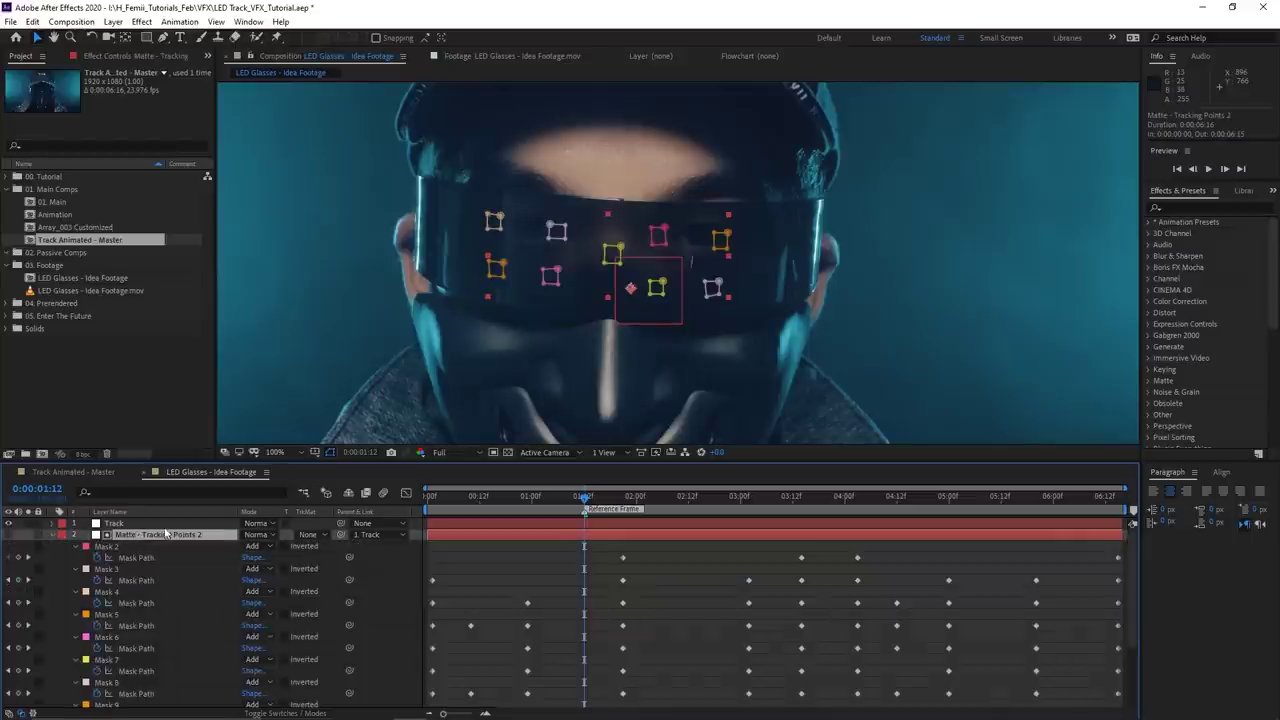
{"action": "left_click", "coordinate": [613, 248]}
{"action": "scroll", "coordinate": [125, 630], "scroll_direction": "down", "scroll_amount": 3}
{"action": "left_click", "coordinate": [116, 639]}
{"action": "scroll", "coordinate": [118, 638], "scroll_direction": "up", "scroll_amount": 3}
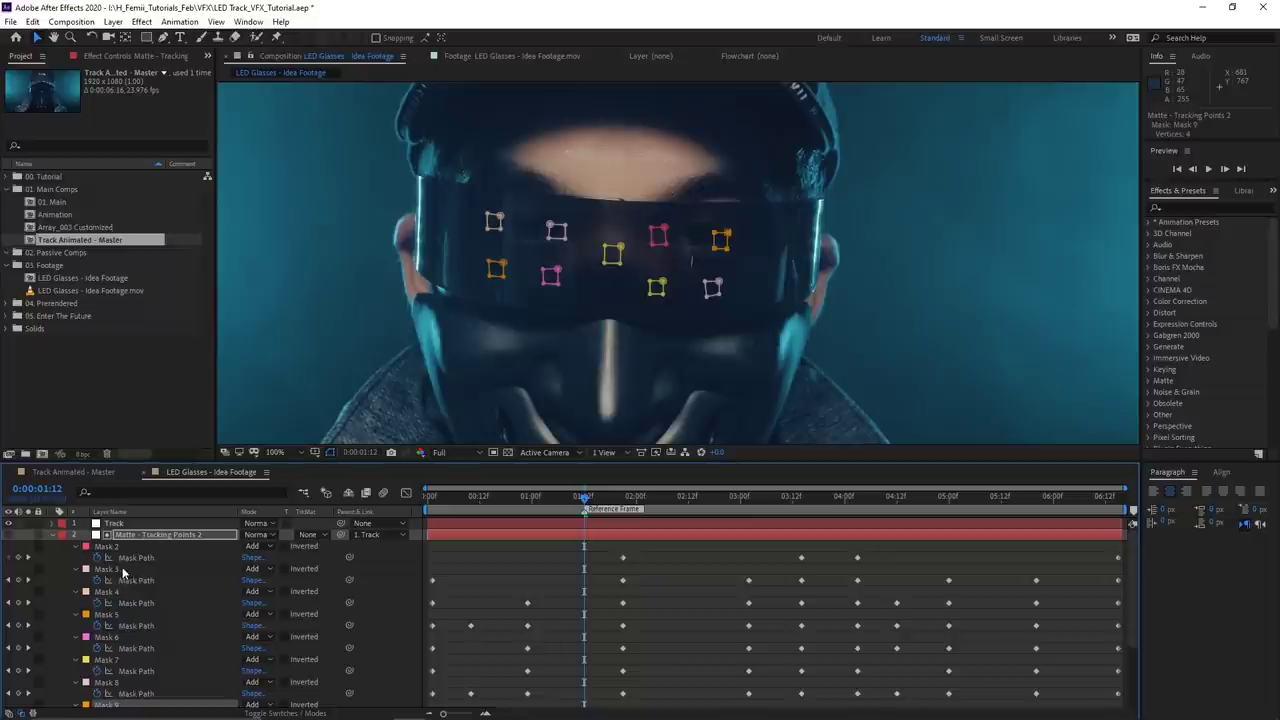
{"action": "left_click", "coordinate": [115, 548], "text": "shift"}
{"action": "key", "text": "Delete"}
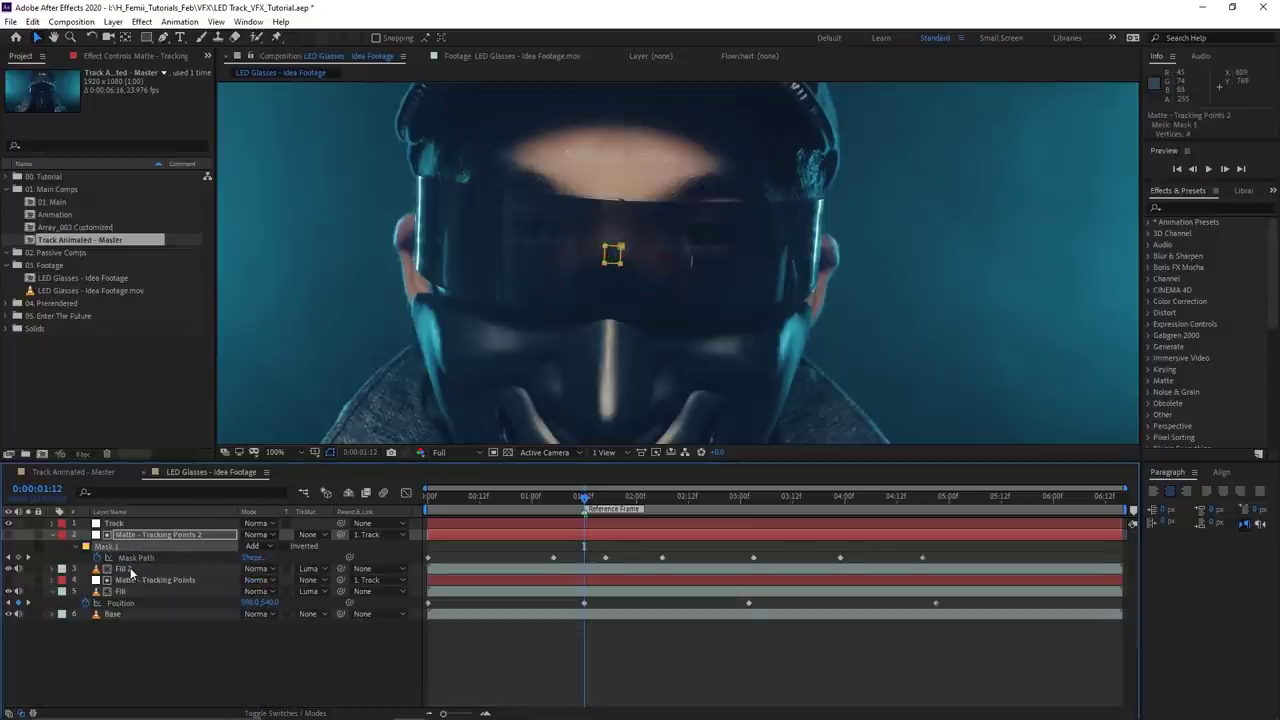
- Remove all Position keyframes from the Fill 2 layer at the reference frame
{"action": "left_click", "coordinate": [130, 572]}
{"action": "key", "text": "p"}
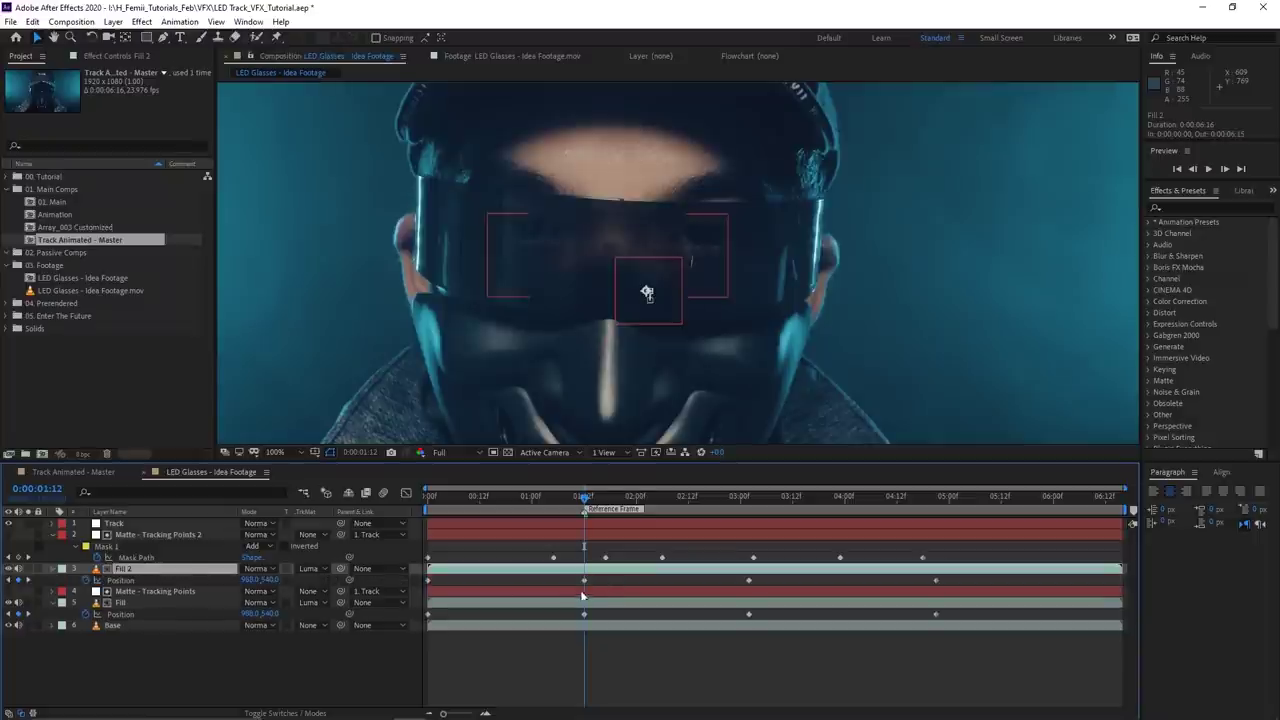
{"action": "left_click", "coordinate": [86, 580]}
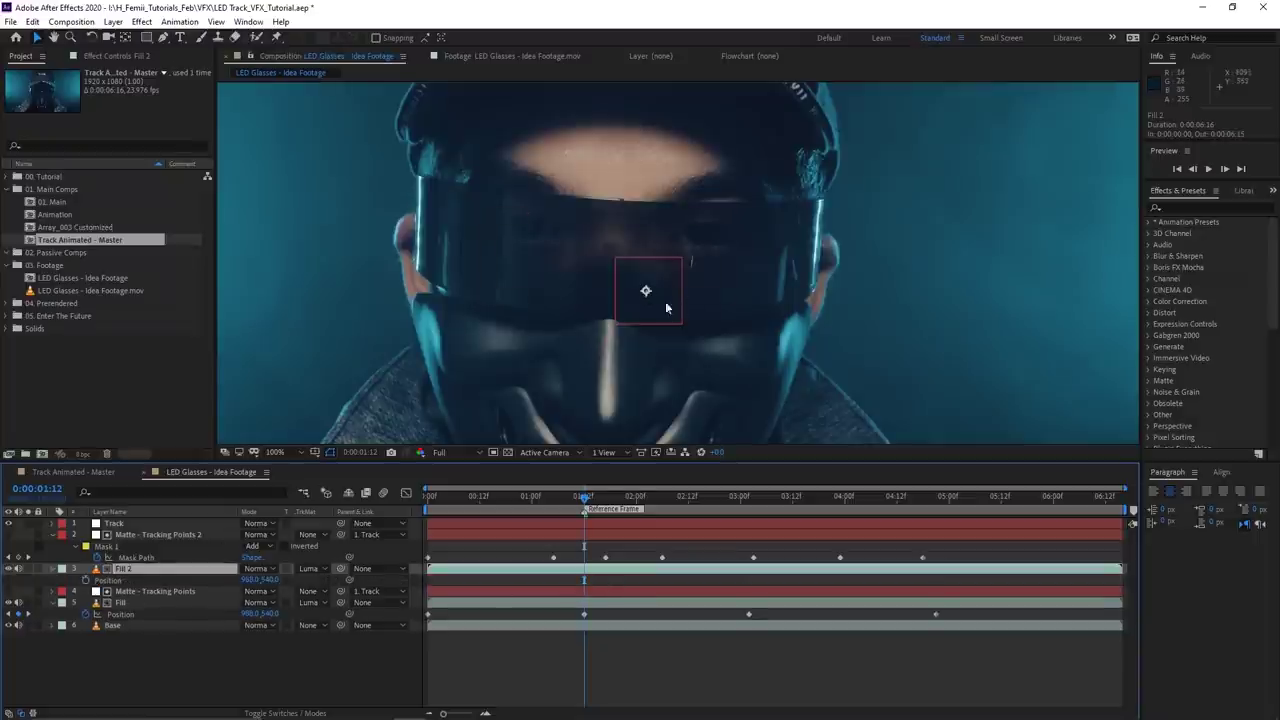
- Nudge the Fill 2 layer horizontally to position 1002, 540 at the reference frame
{"action": "scroll", "coordinate": [629, 258], "scroll_direction": "up", "scroll_amount": 2}
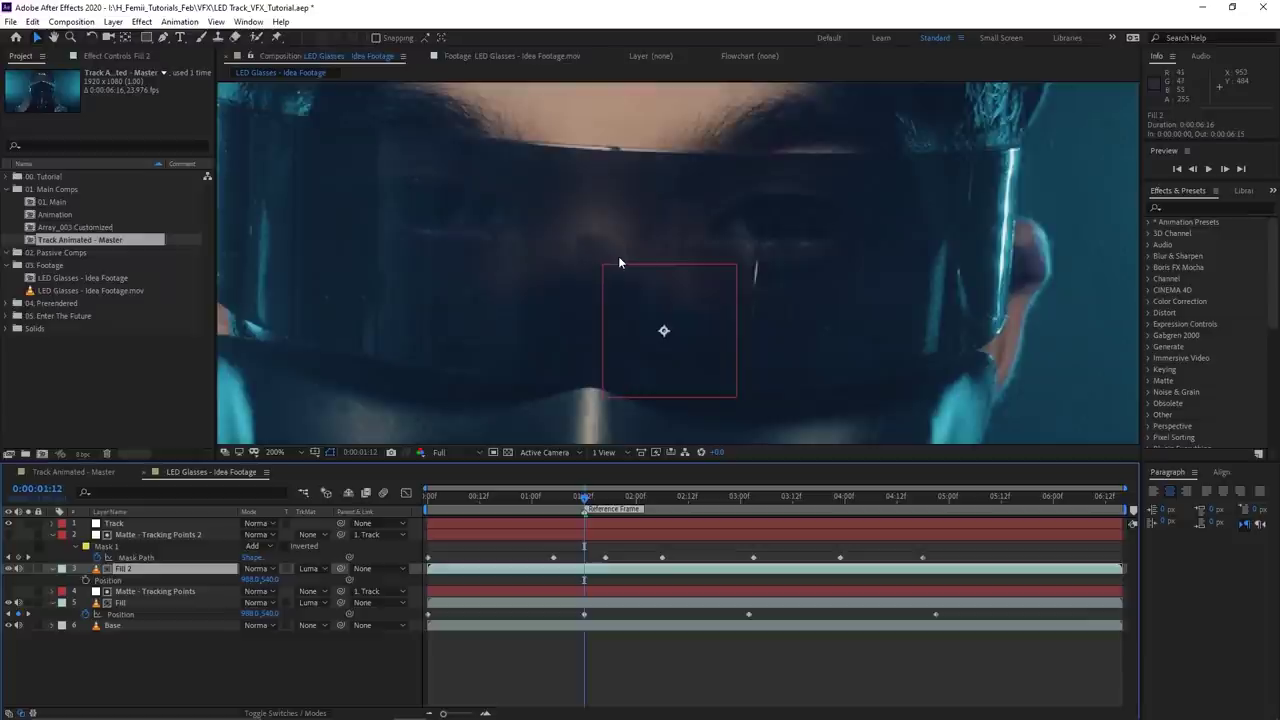
{"action": "key", "text": "ctrl+z"}
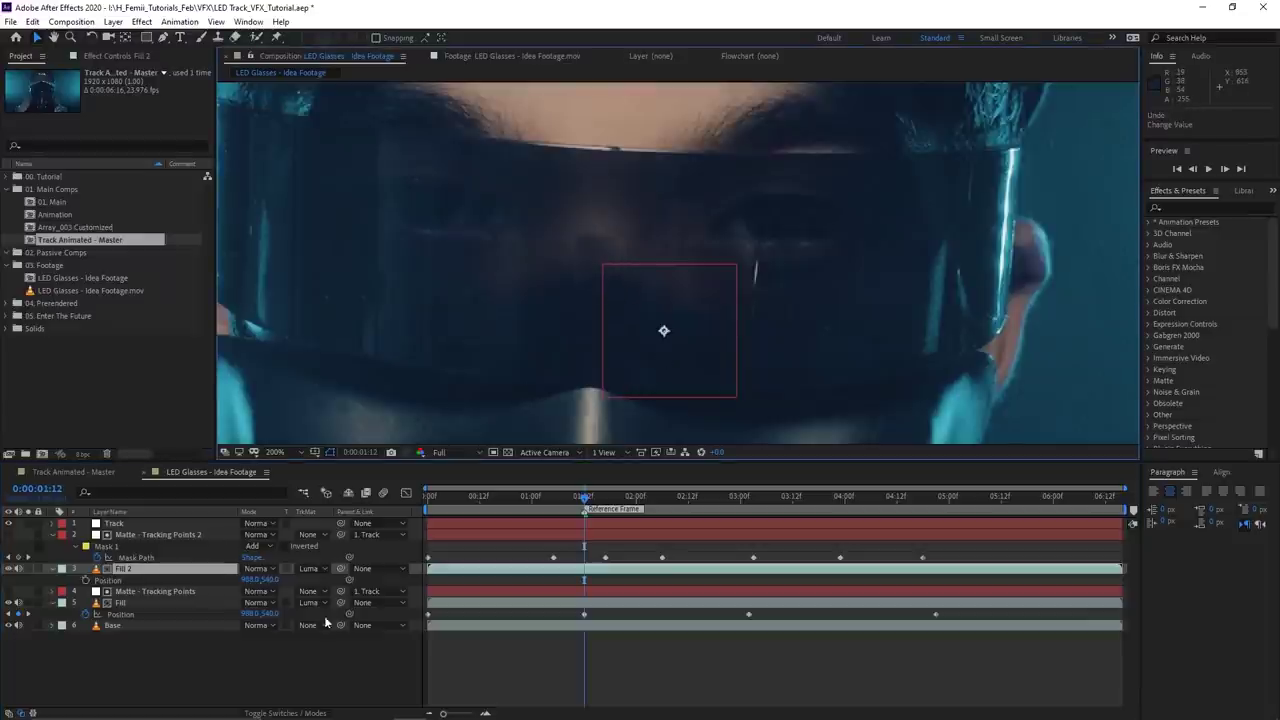
{"action": "key", "text": "Right"}
{"action": "key", "text": "Right"}
{"action": "key", "text": "Right"}
{"action": "key", "text": "Right"}
{"action": "key", "text": "Right"}
{"action": "key", "text": "Right"}
{"action": "key", "text": "Right"}
{"action": "key", "text": "Right"}
{"action": "key", "text": "Right"}
{"action": "key", "text": "Right"}
{"action": "key", "text": "Right"}
{"action": "key", "text": "Right"}
{"action": "key", "text": "Right"}
{"action": "key", "text": "Right"}
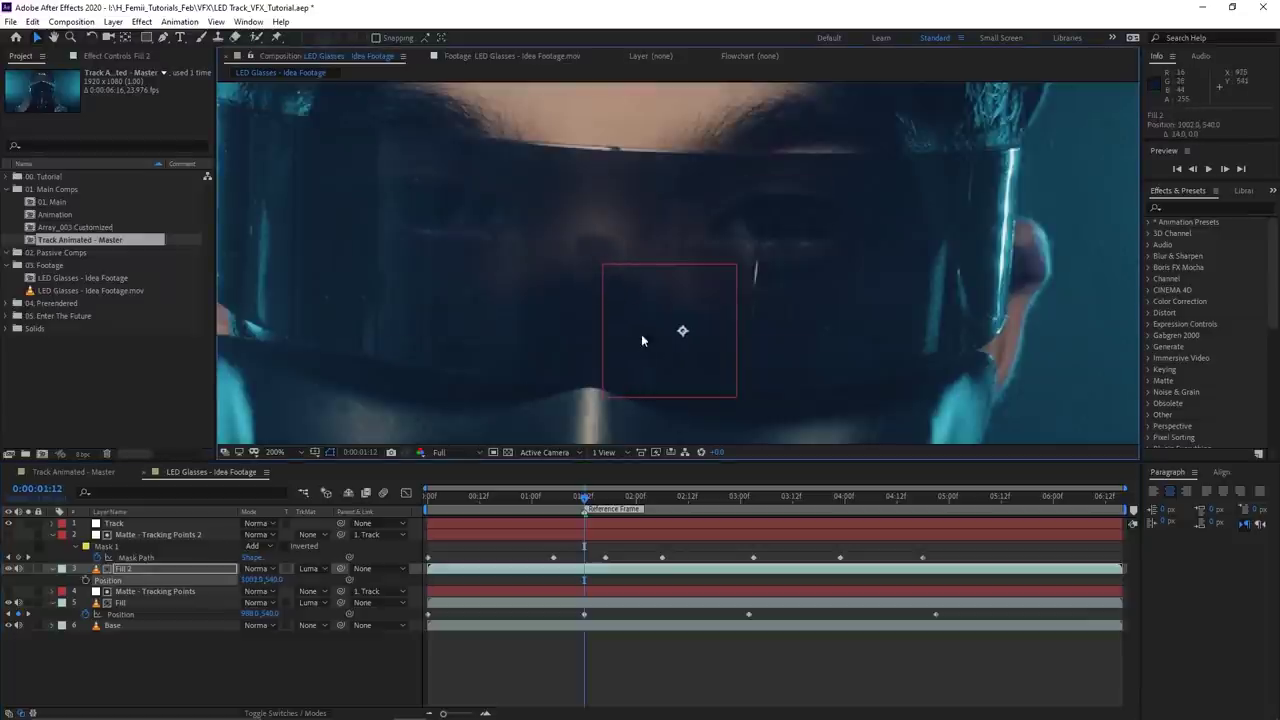
- Set Mask Feather to 33 pixels and Mask Expansion to 7 pixels on Mask 1 of Matte - Tracking Points 2
{"action": "left_click", "coordinate": [151, 534]}
{"action": "key", "text": "f"}
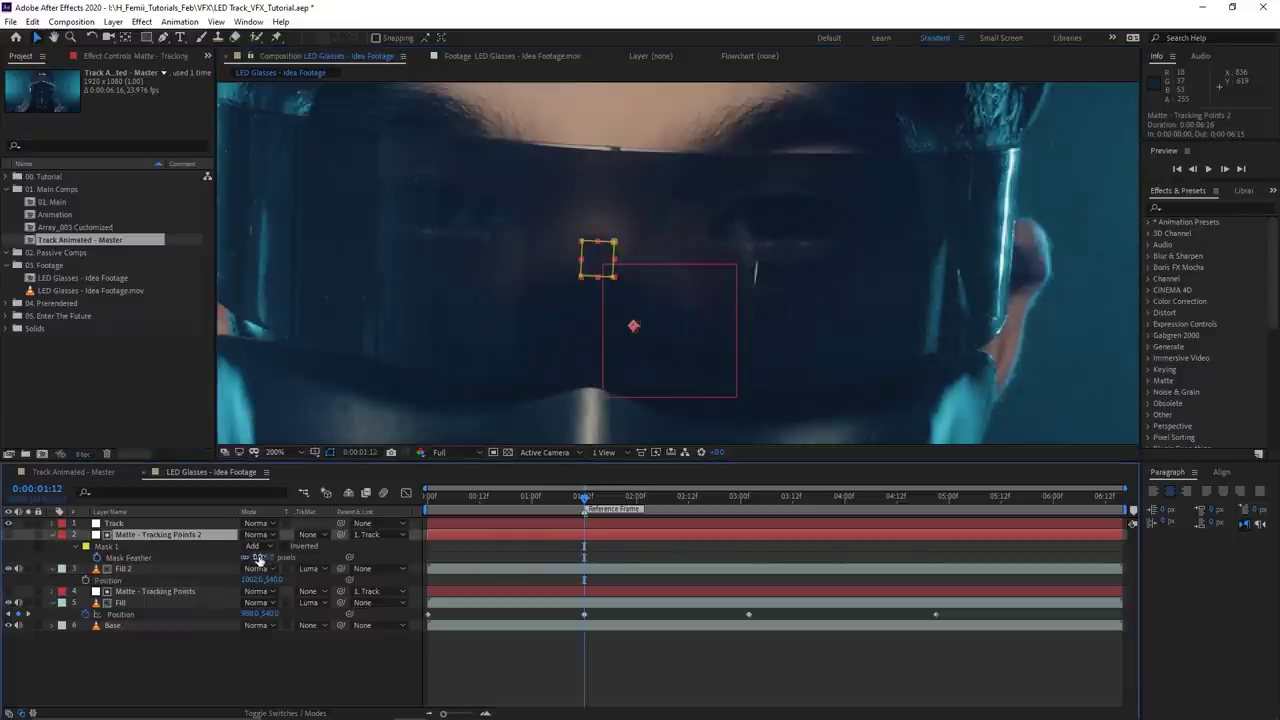
{"action": "left_click_drag", "start_coordinate": [261, 558], "coordinate": [265, 557]}
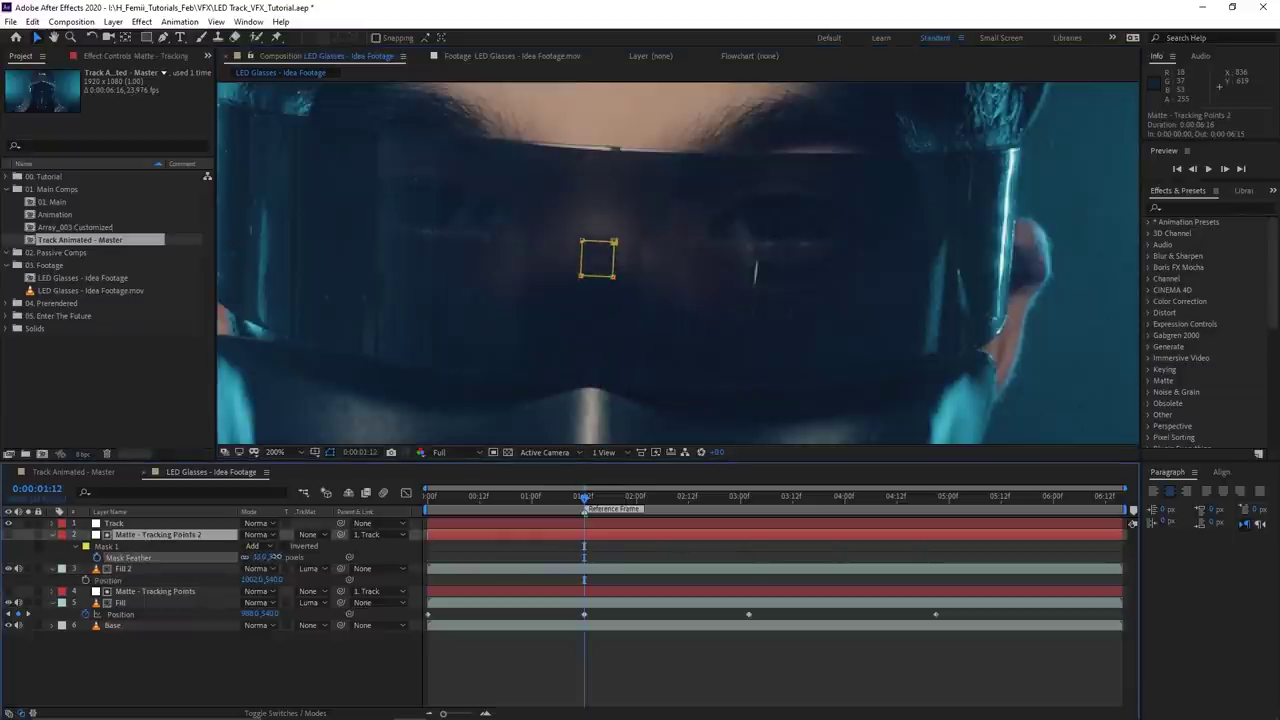
{"action": "key", "text": "Return"}
{"action": "left_click", "coordinate": [85, 547]}
{"action": "left_click", "coordinate": [85, 547]}
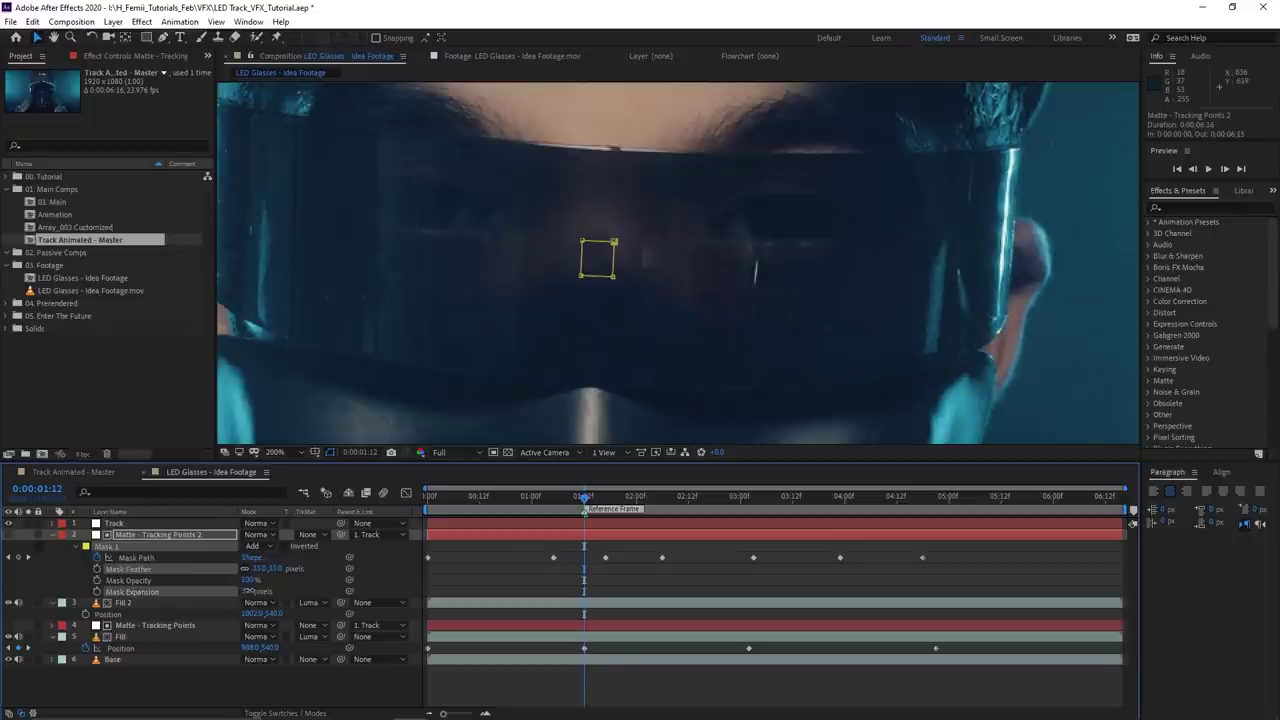
{"action": "left_click_drag", "start_coordinate": [249, 591], "coordinate": [254, 591]}
- Shift the Fill 2 layer to position 1008, 535 and deselect it
{"action": "left_click", "coordinate": [130, 605]}
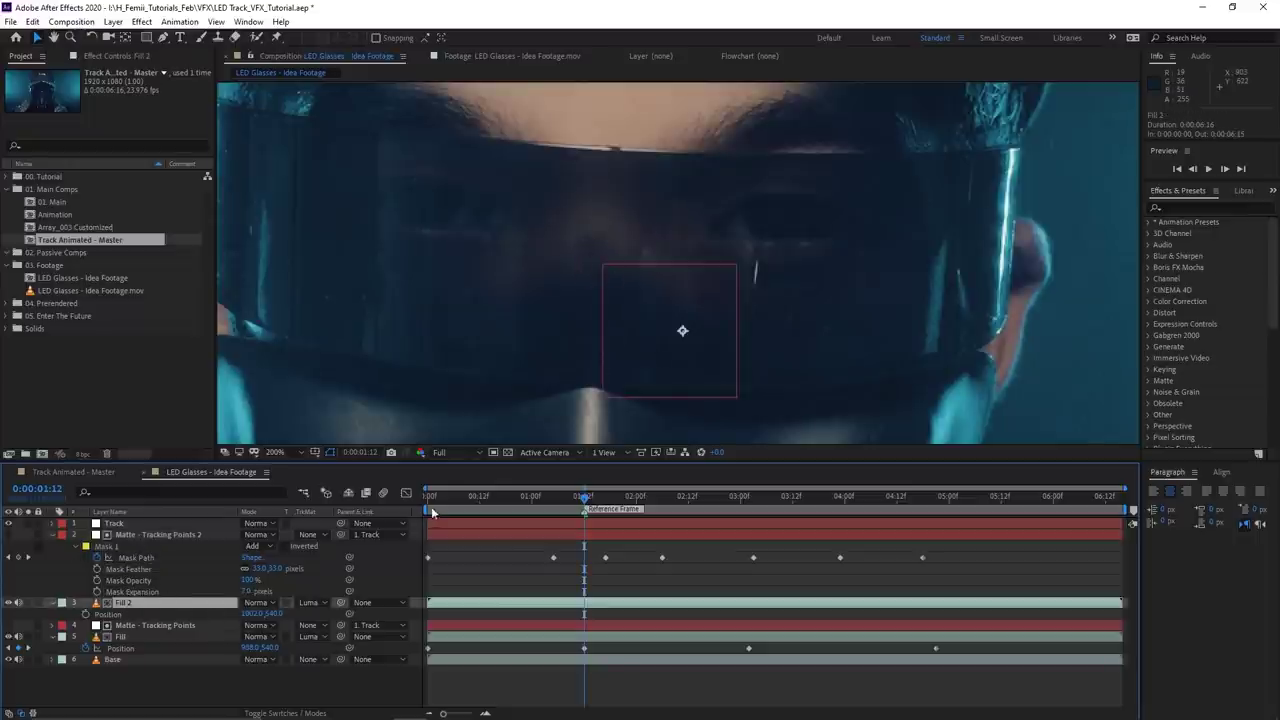
{"action": "left_click_drag", "start_coordinate": [704, 278], "coordinate": [708, 282]}
{"action": "left_click", "coordinate": [650, 583]}
- Check the middle dot's coverage throughout the clip and return to the reference frame, 0:00:01:12
{"action": "scroll", "coordinate": [690, 328], "scroll_direction": "down", "scroll_amount": 2}
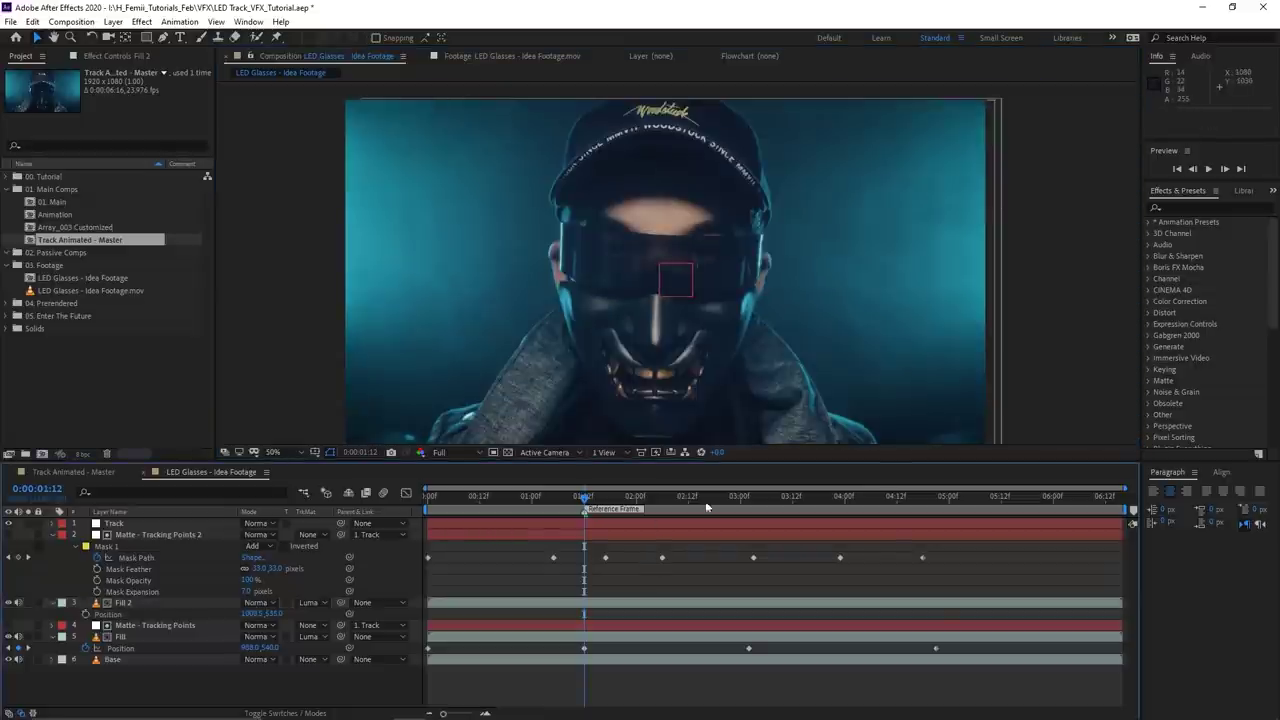
{"action": "scroll", "coordinate": [694, 306], "scroll_direction": "up", "scroll_amount": 2}
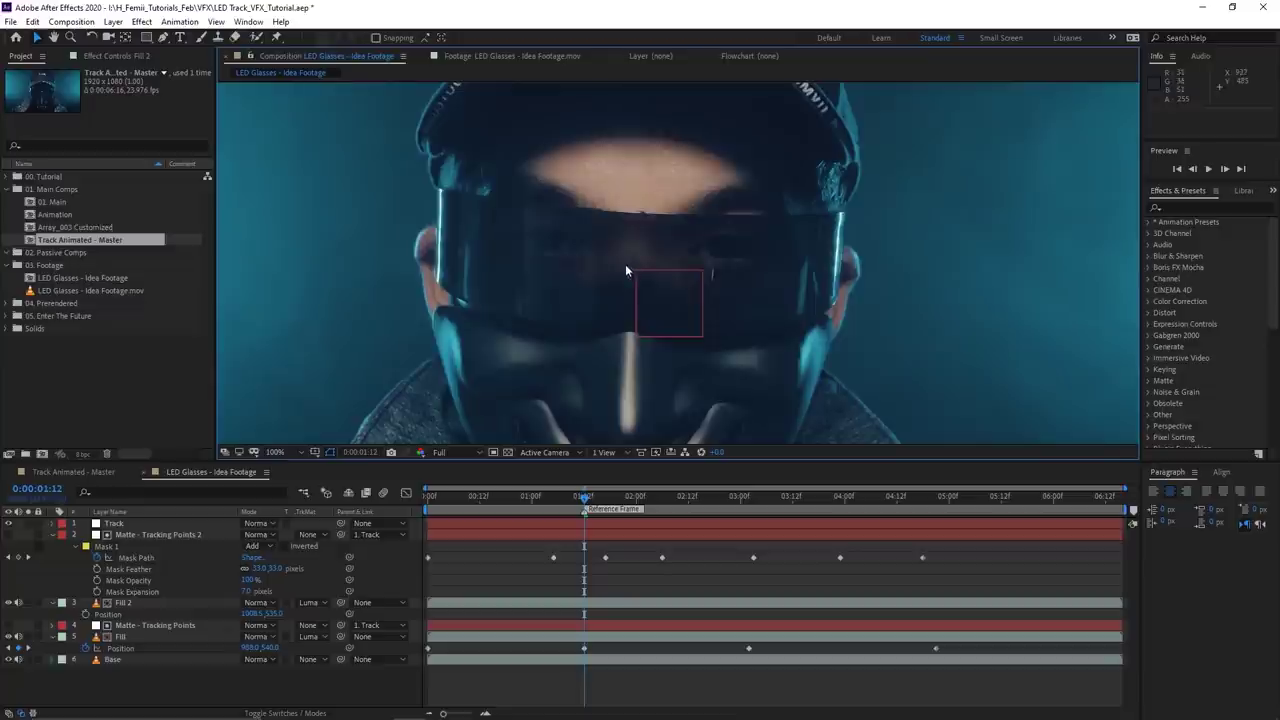
{"action": "left_click_drag", "start_coordinate": [565, 502], "coordinate": [1057, 503]}
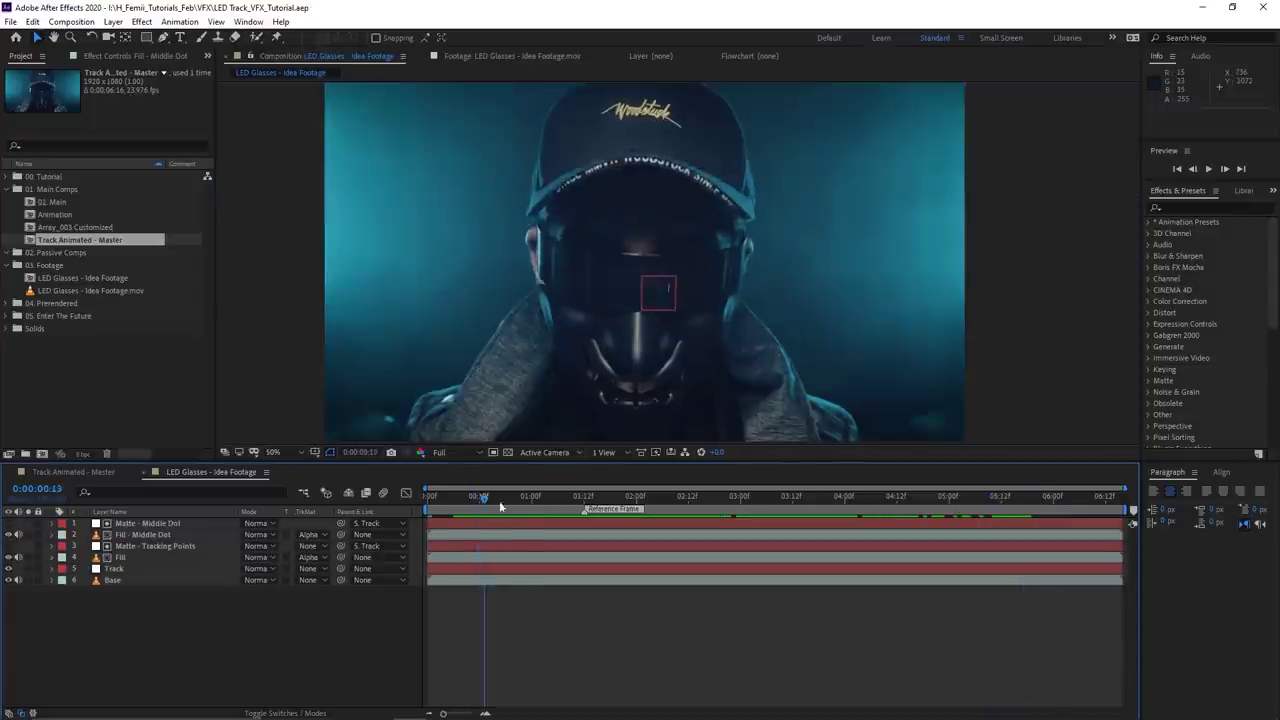
{"action": "left_click_drag", "start_coordinate": [745, 517], "coordinate": [585, 509]}
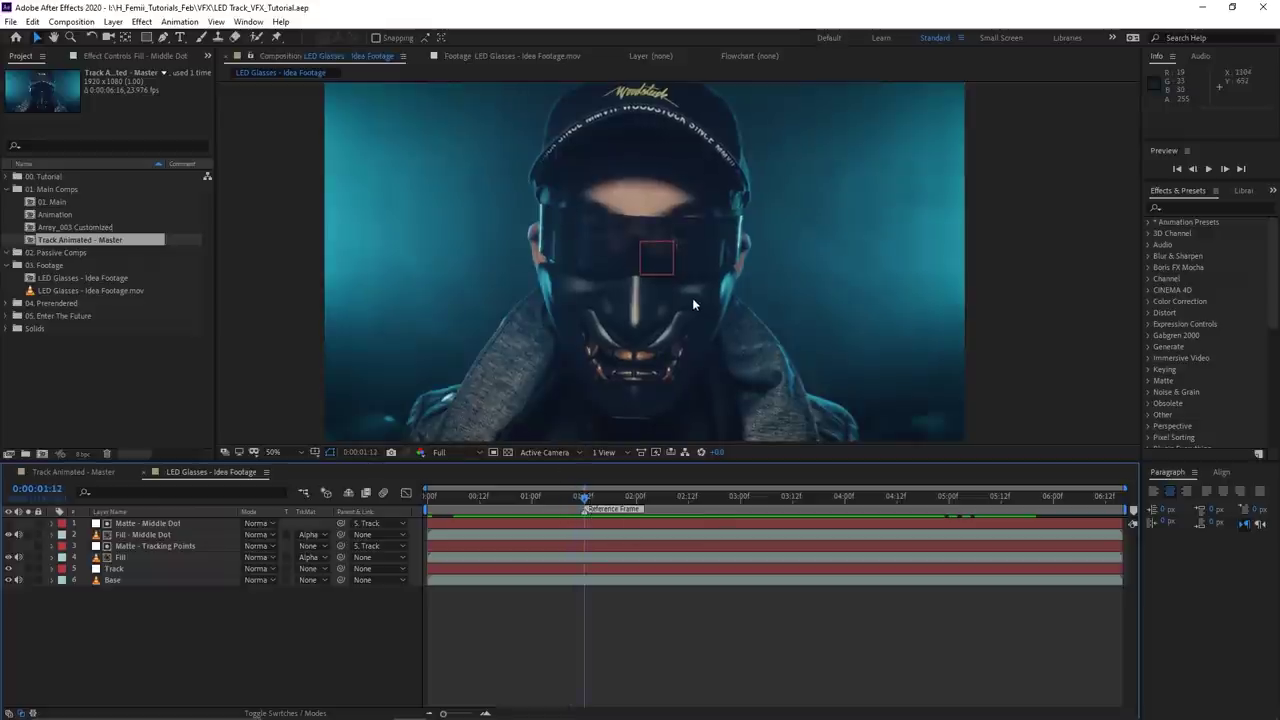
{"action": "scroll", "coordinate": [656, 304], "scroll_direction": "up", "scroll_amount": 4}
{"action": "left_click_drag", "start_coordinate": [784, 286], "coordinate": [811, 298]}
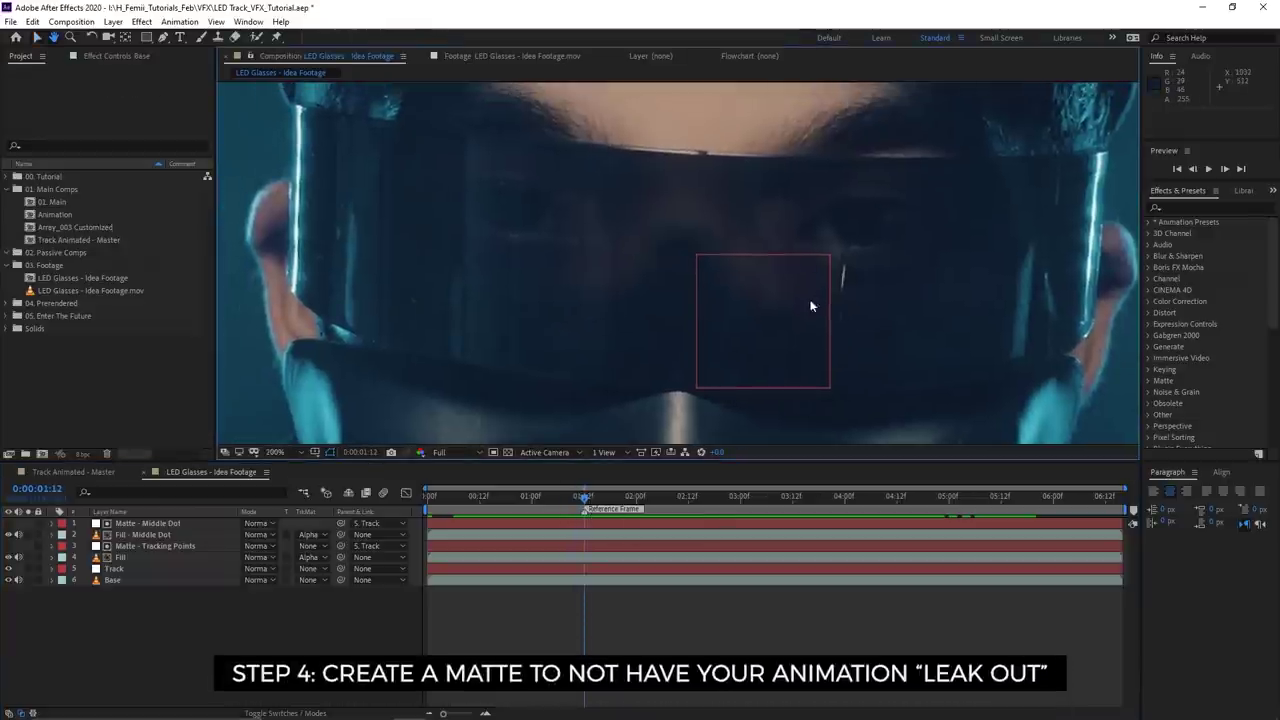
{"action": "scroll", "coordinate": [937, 325], "scroll_direction": "down", "scroll_amount": 2}
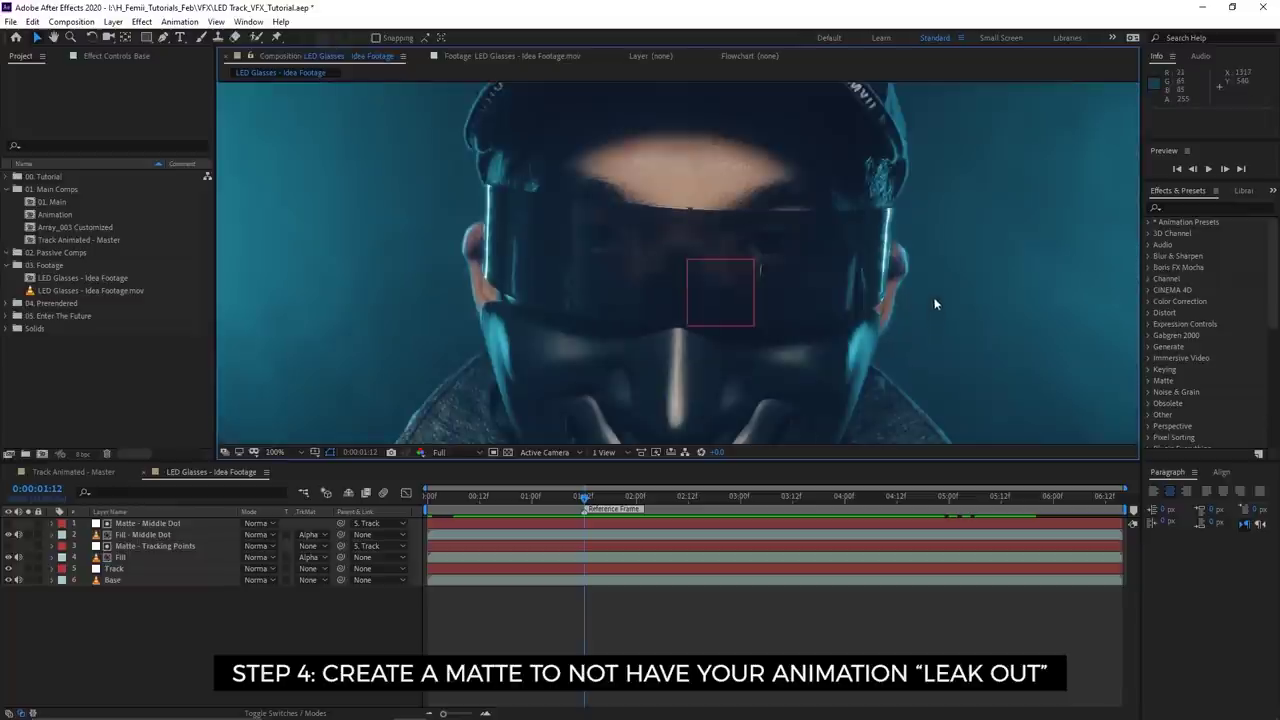
{"action": "scroll", "coordinate": [810, 276], "scroll_direction": "up", "scroll_amount": 2}
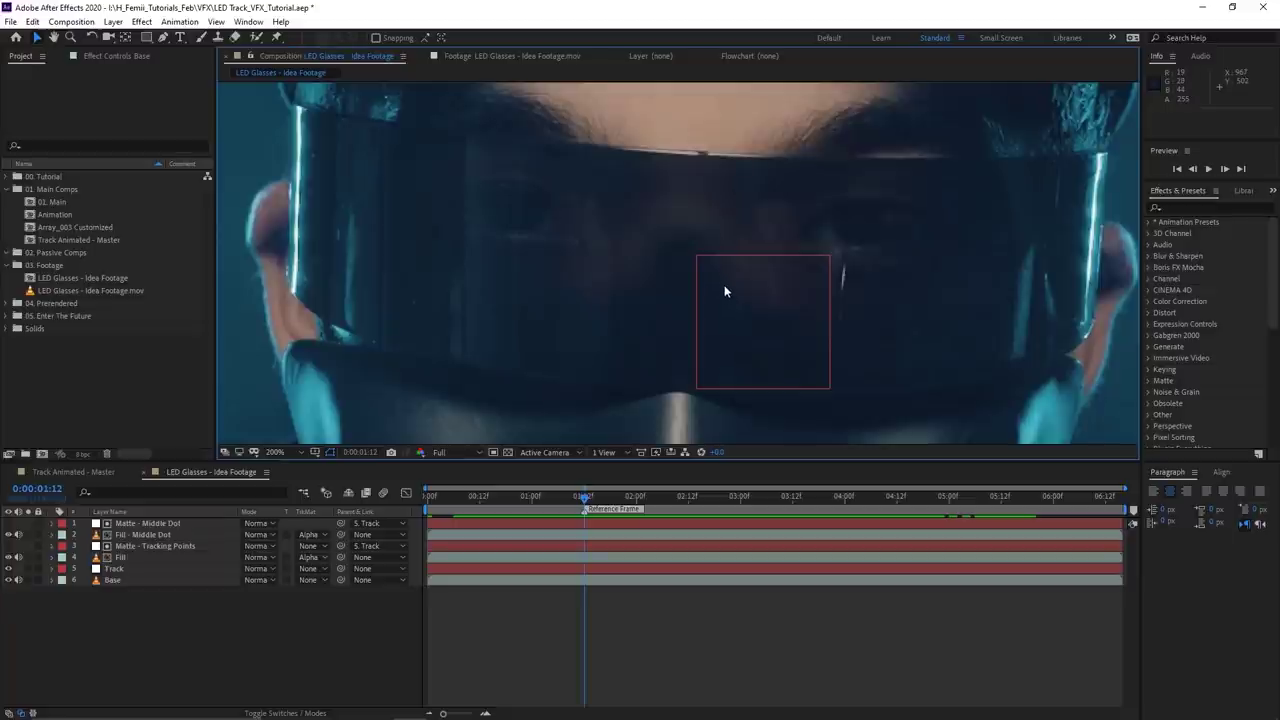
{"action": "left_click_drag", "start_coordinate": [771, 258], "coordinate": [727, 277]}
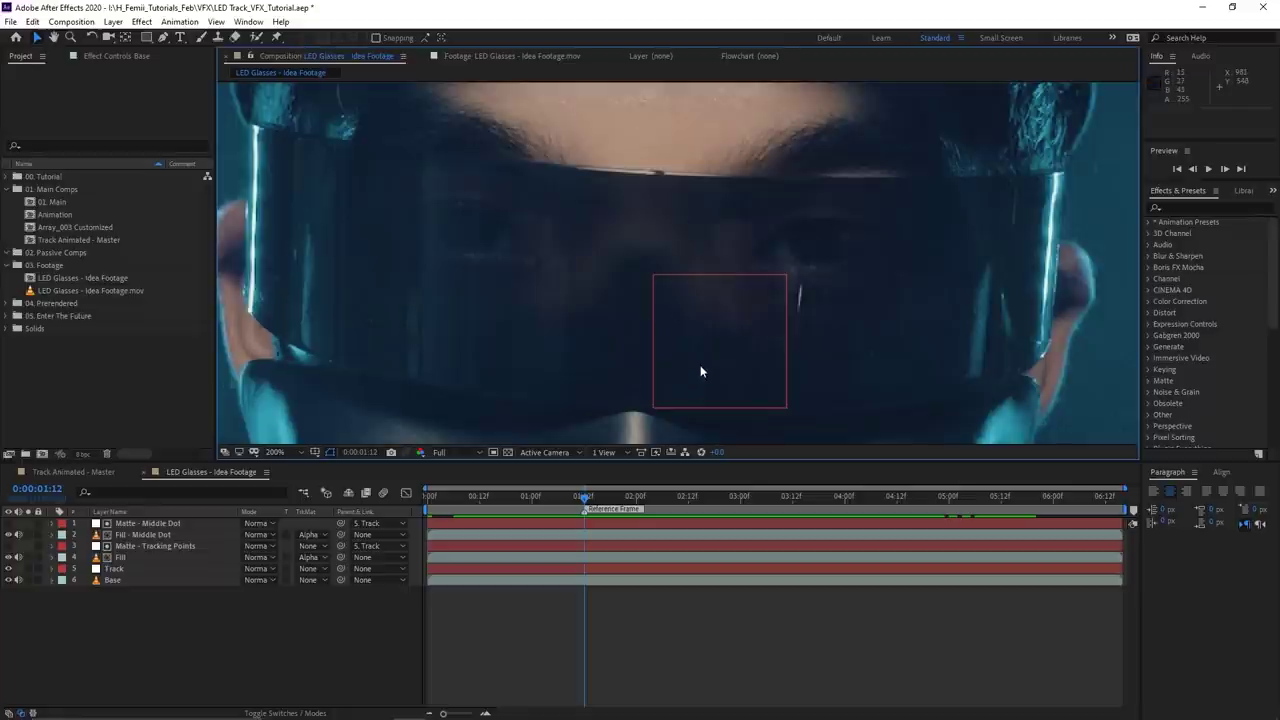
{"action": "left_click_drag", "start_coordinate": [699, 341], "coordinate": [704, 303]}
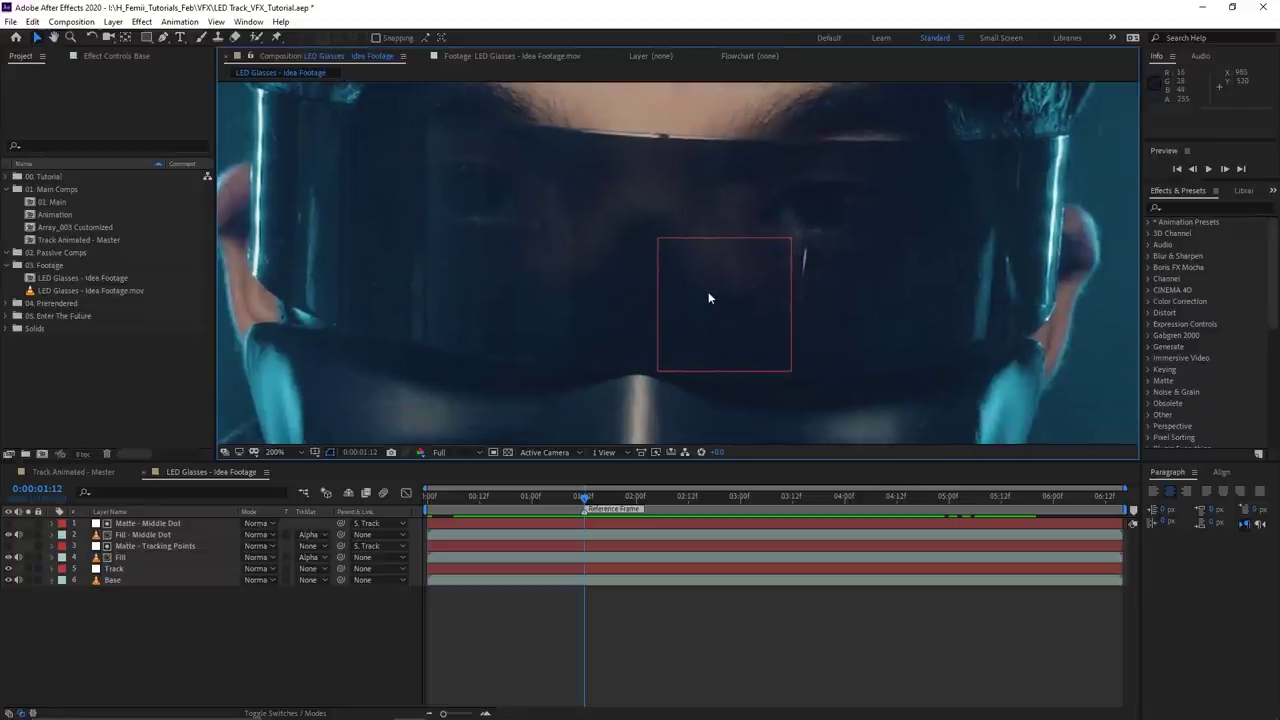
{"action": "scroll", "coordinate": [688, 292], "scroll_direction": "down", "scroll_amount": 4}
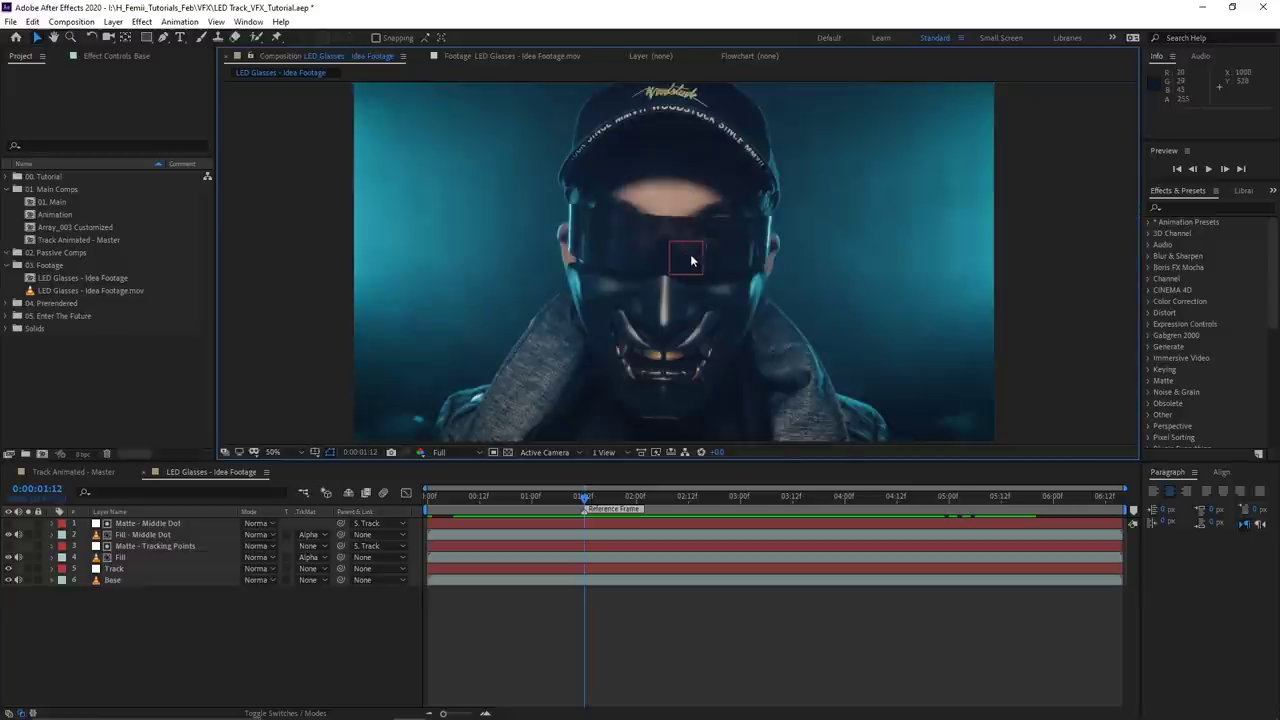
{"action": "key", "text": "v"}
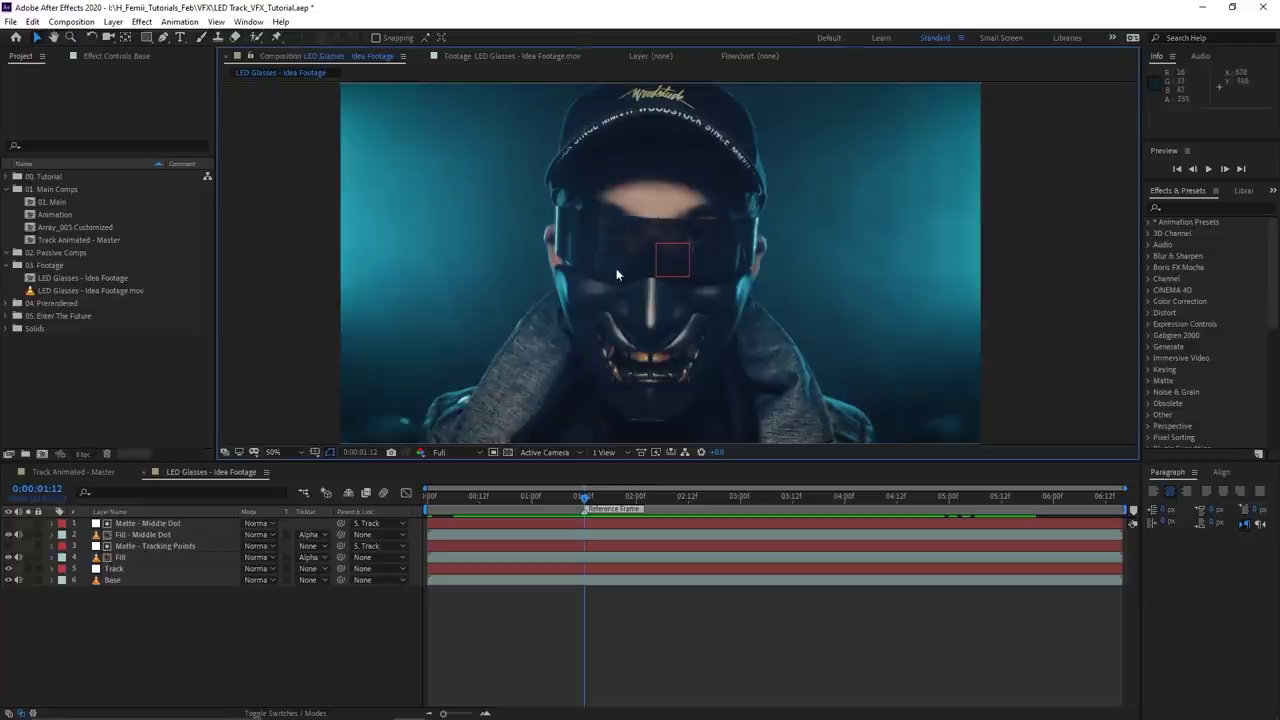
- Create a white 1920 x 1080 solid named Matte - Glasses and turn off its visibility
{"action": "scroll", "coordinate": [665, 263], "scroll_direction": "up", "scroll_amount": 2}
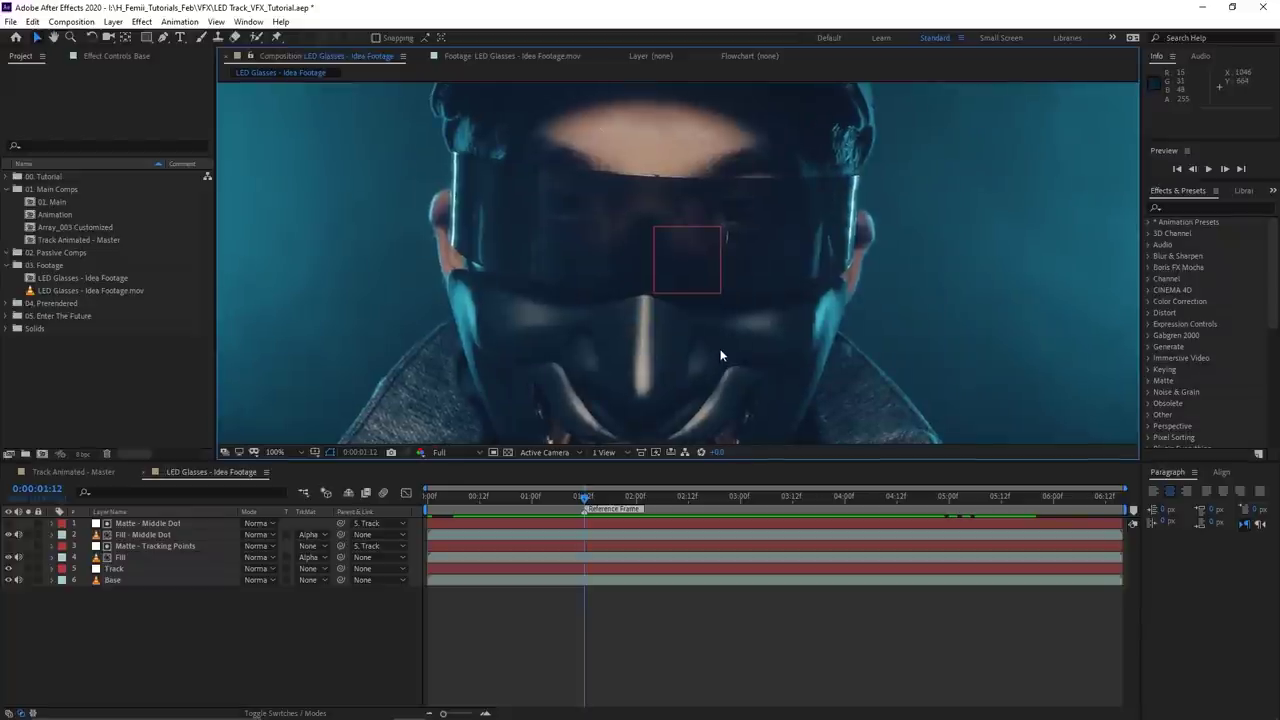
{"action": "scroll", "coordinate": [684, 265], "scroll_direction": "up", "scroll_amount": 2}
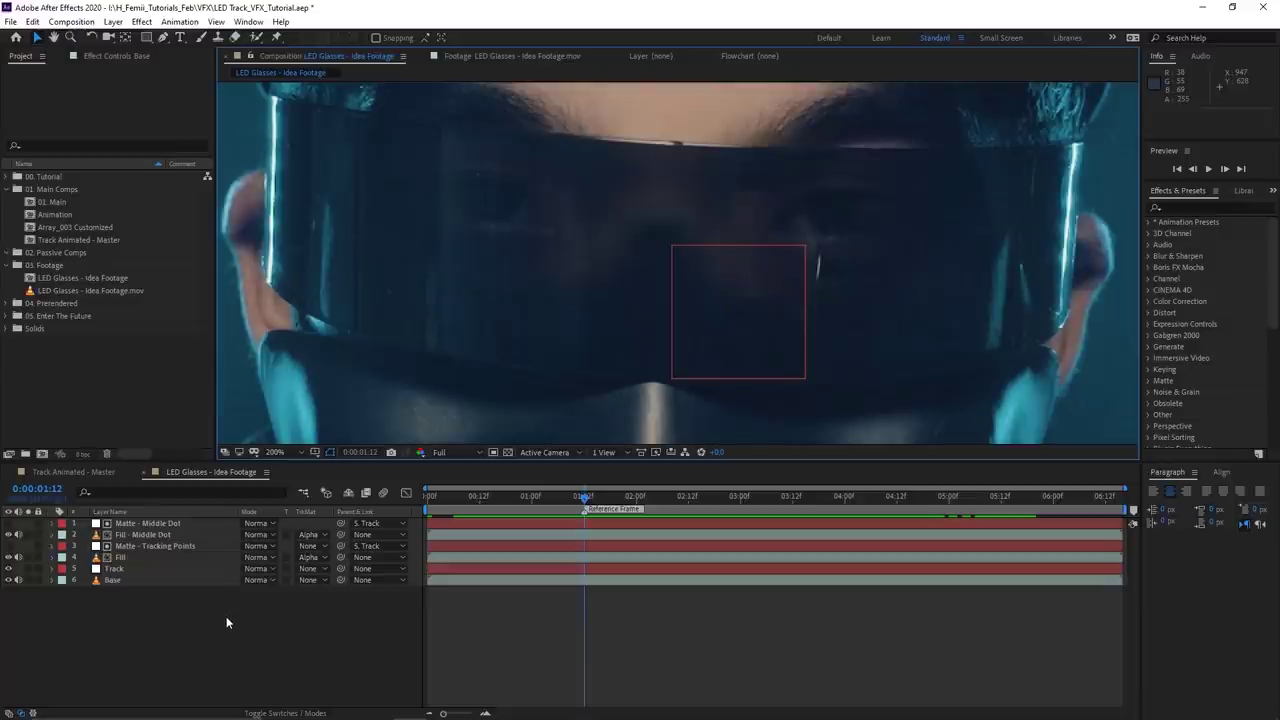
{"action": "key", "text": "ctrl+y"}
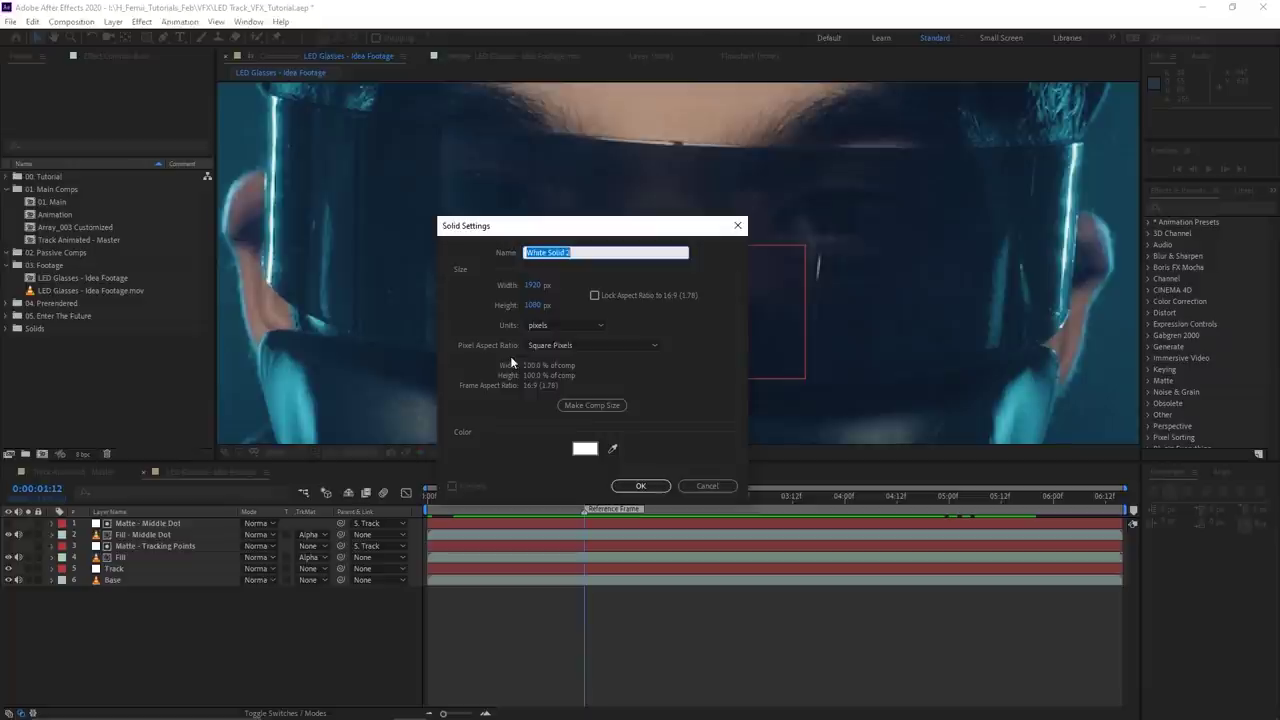
{"action": "type", "text": "Matte - Glasses"}
{"action": "key", "text": "Return"}
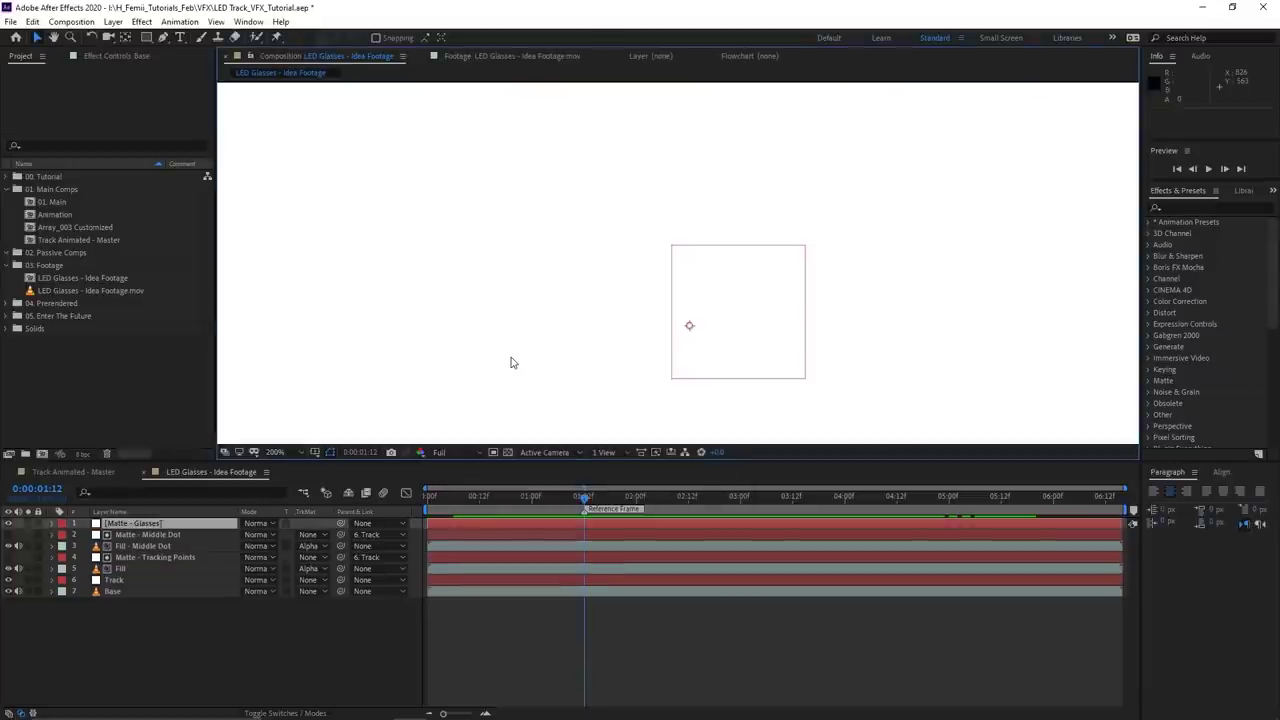
{"action": "left_click", "coordinate": [9, 523]}
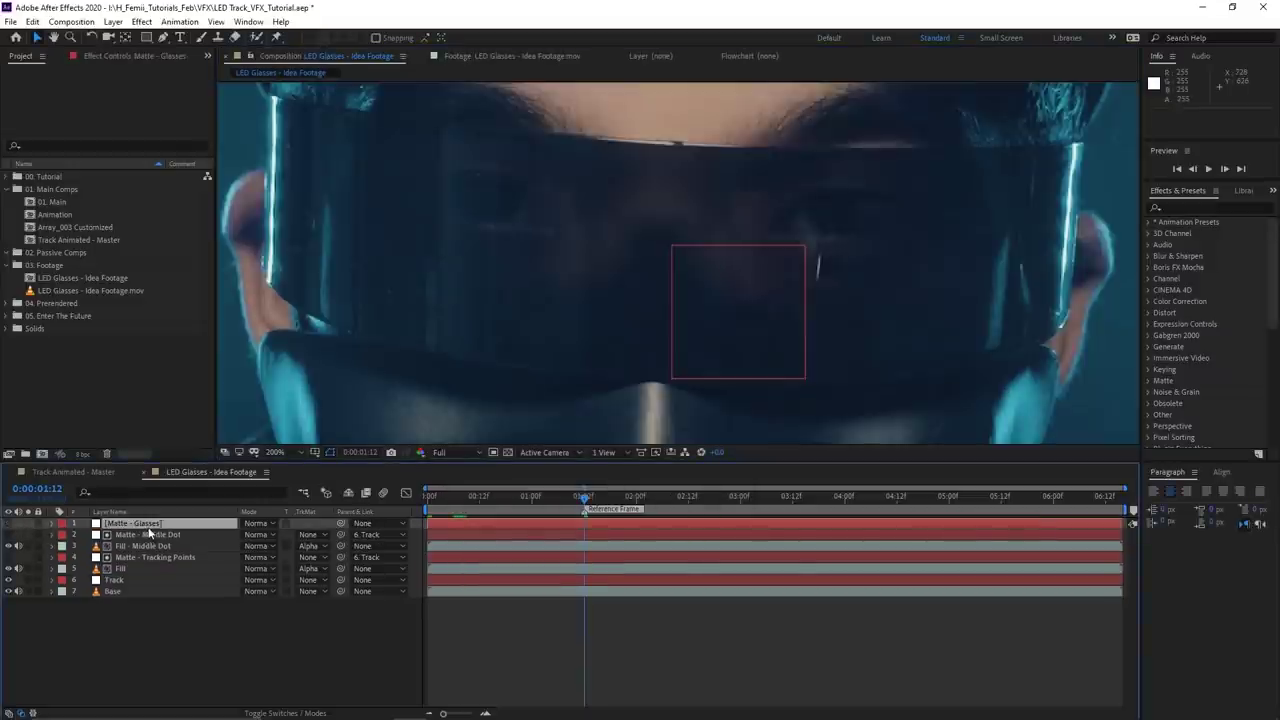
- Start a Pen tool mask on Matte - Glasses, tracing the visor's upper edge from its left corner to its right corner
{"action": "left_click", "coordinate": [163, 37]}
{"action": "left_click_drag", "start_coordinate": [560, 251], "coordinate": [564, 299]}
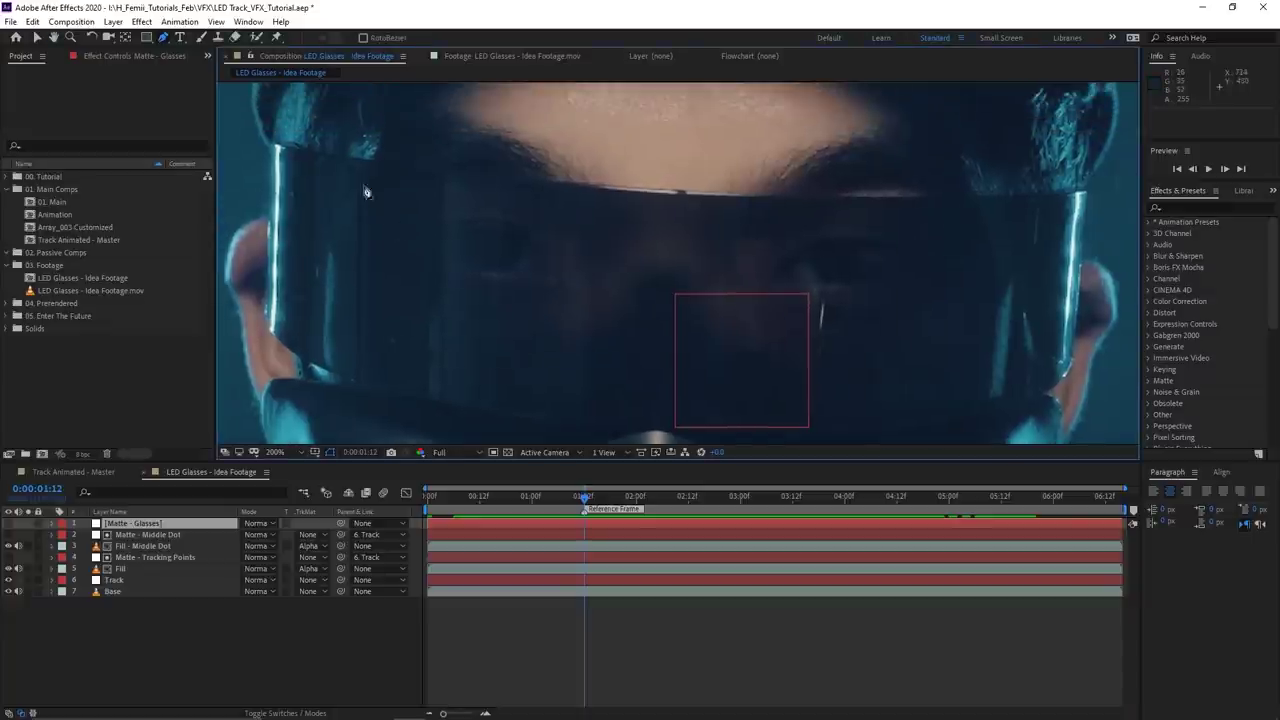
{"action": "left_click", "coordinate": [275, 141]}
{"action": "left_click", "coordinate": [570, 197]}
{"action": "left_click", "coordinate": [707, 199]}
{"action": "left_click", "coordinate": [843, 200]}
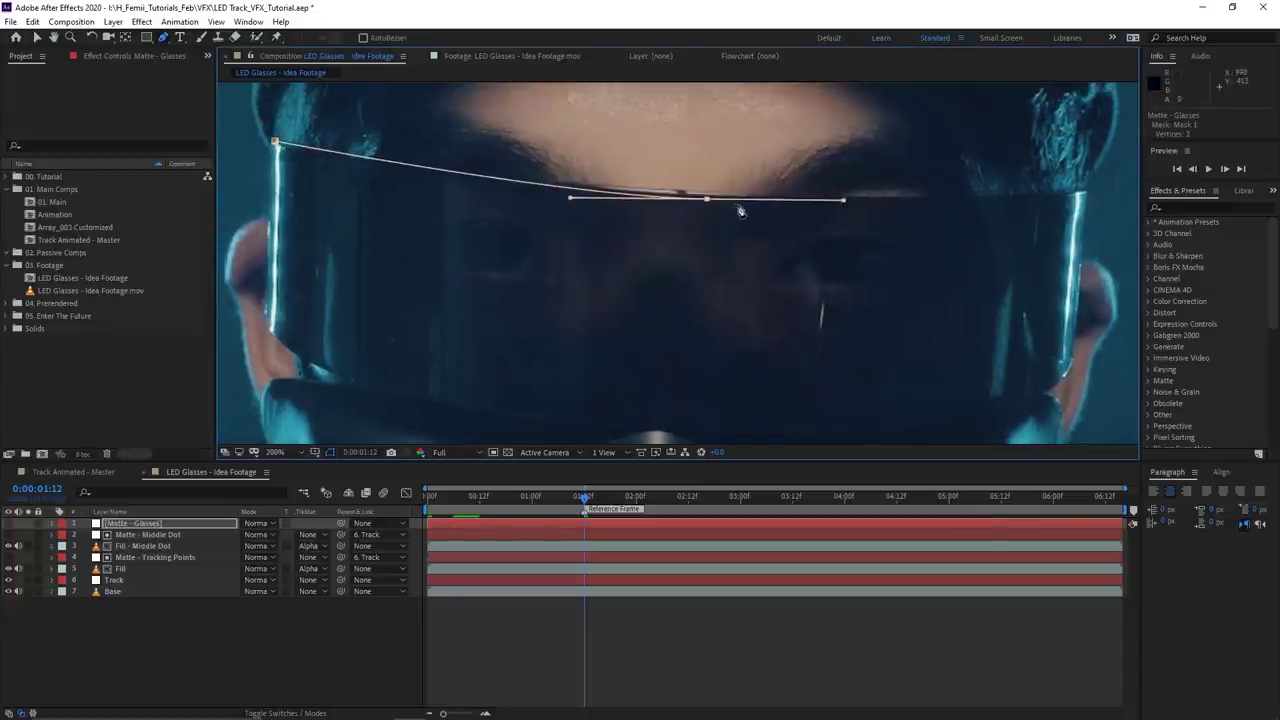
{"action": "left_click_drag", "start_coordinate": [570, 197], "coordinate": [490, 193]}
{"action": "left_click_drag", "start_coordinate": [703, 195], "coordinate": [431, 210]}
{"action": "left_click", "coordinate": [791, 192]}
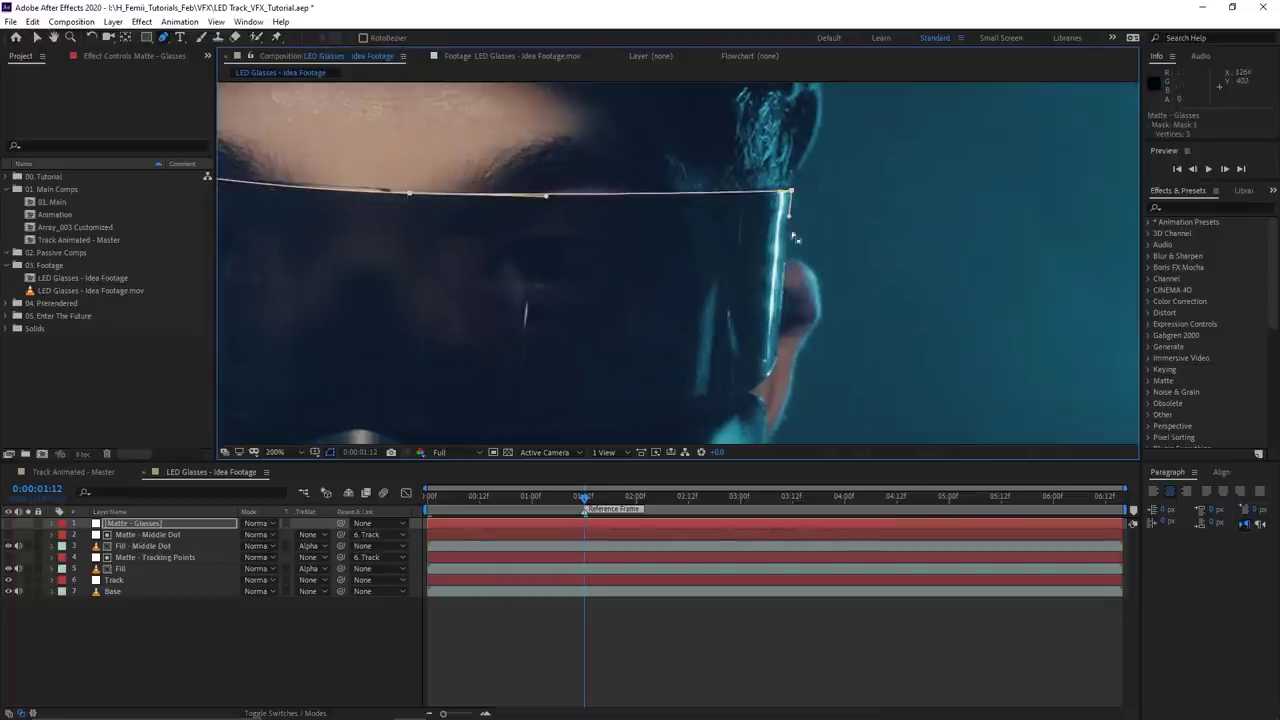
- Continue the Matte - Glasses mask down the visor's right edge and along its curved lower edge
{"action": "left_click", "coordinate": [779, 367]}
{"action": "left_click_drag", "start_coordinate": [726, 369], "coordinate": [848, 265]}
{"action": "left_click_drag", "start_coordinate": [628, 320], "coordinate": [457, 320]}
{"action": "left_click_drag", "start_coordinate": [628, 321], "coordinate": [626, 331]}
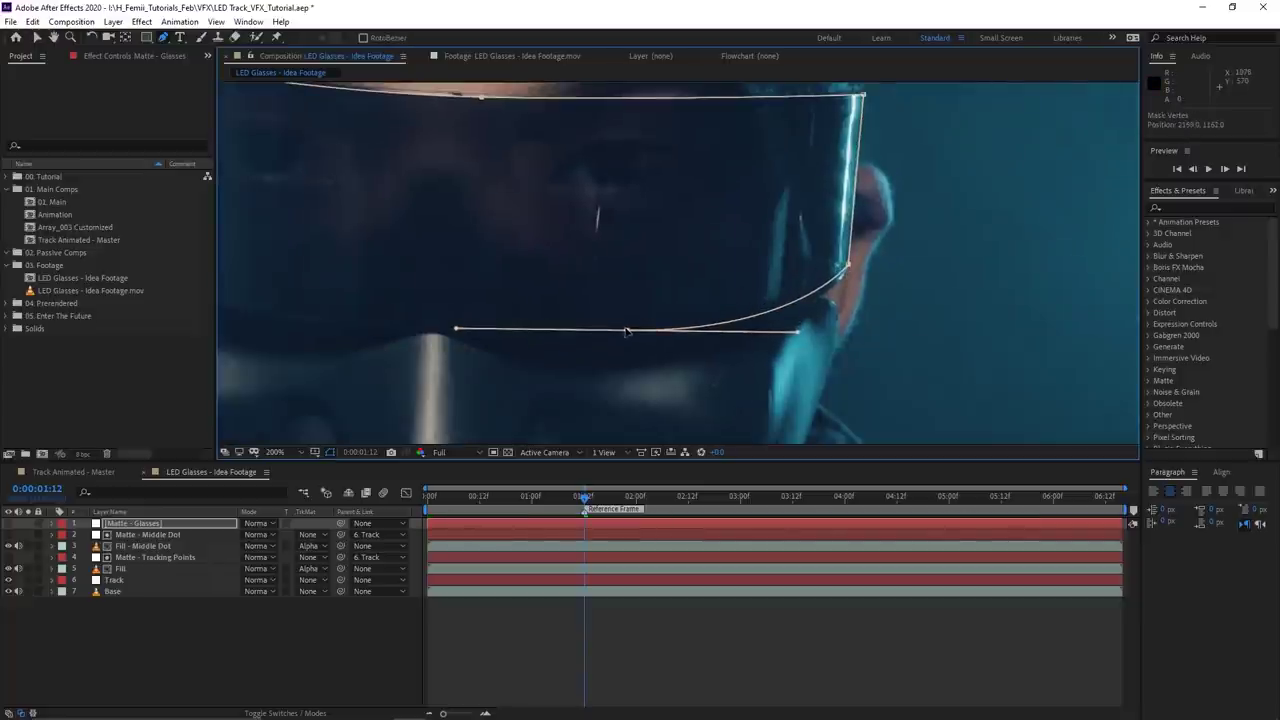
{"action": "left_click_drag", "start_coordinate": [456, 330], "coordinate": [714, 328]}
{"action": "left_click_drag", "start_coordinate": [548, 291], "coordinate": [424, 240]}
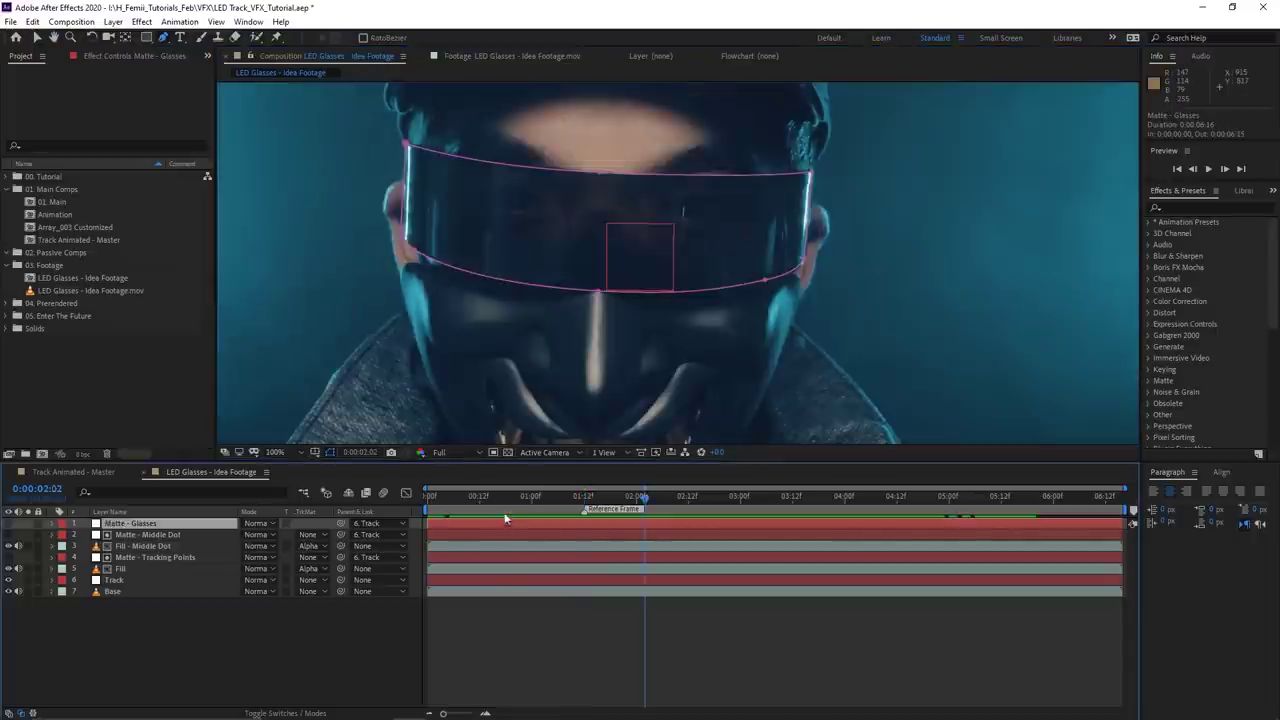
- Check how the Matte - Glasses mask follows the visor throughout the clip and reveal its Mask Path keyframes
{"action": "left_click", "coordinate": [462, 500]}
{"action": "left_click_drag", "start_coordinate": [462, 505], "coordinate": [985, 500]}
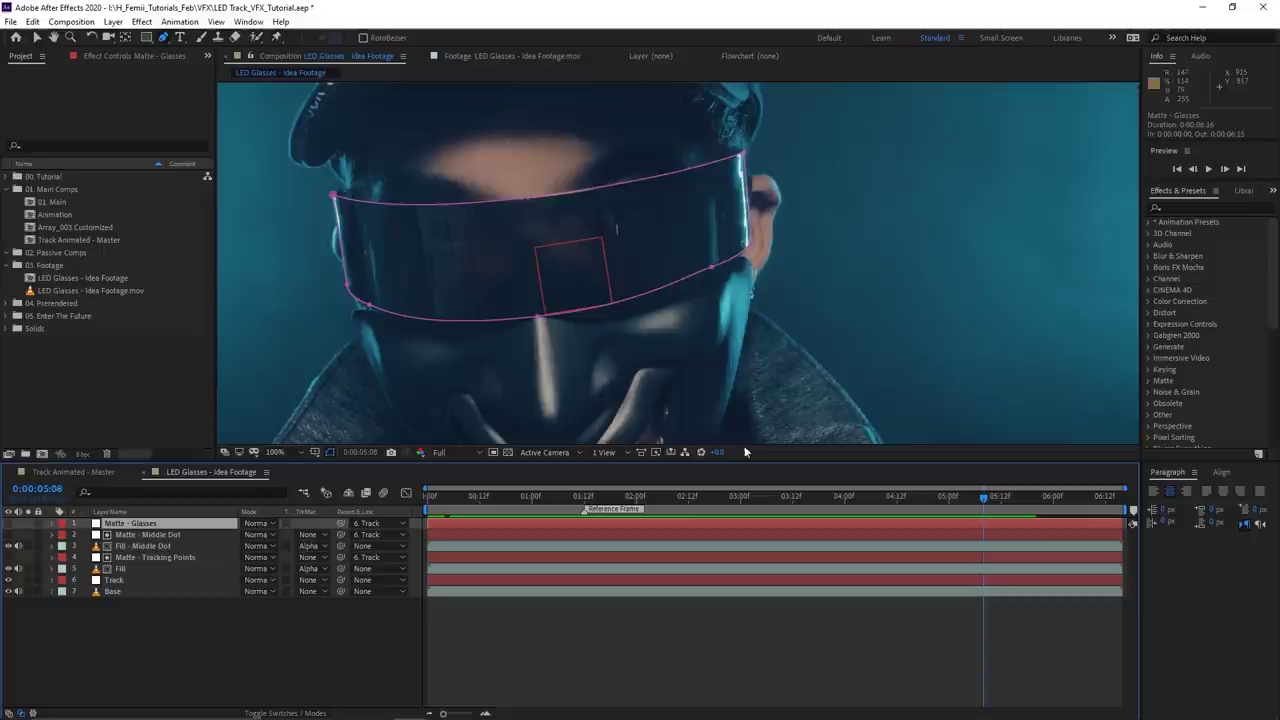
{"action": "left_click_drag", "start_coordinate": [650, 350], "coordinate": [718, 347]}
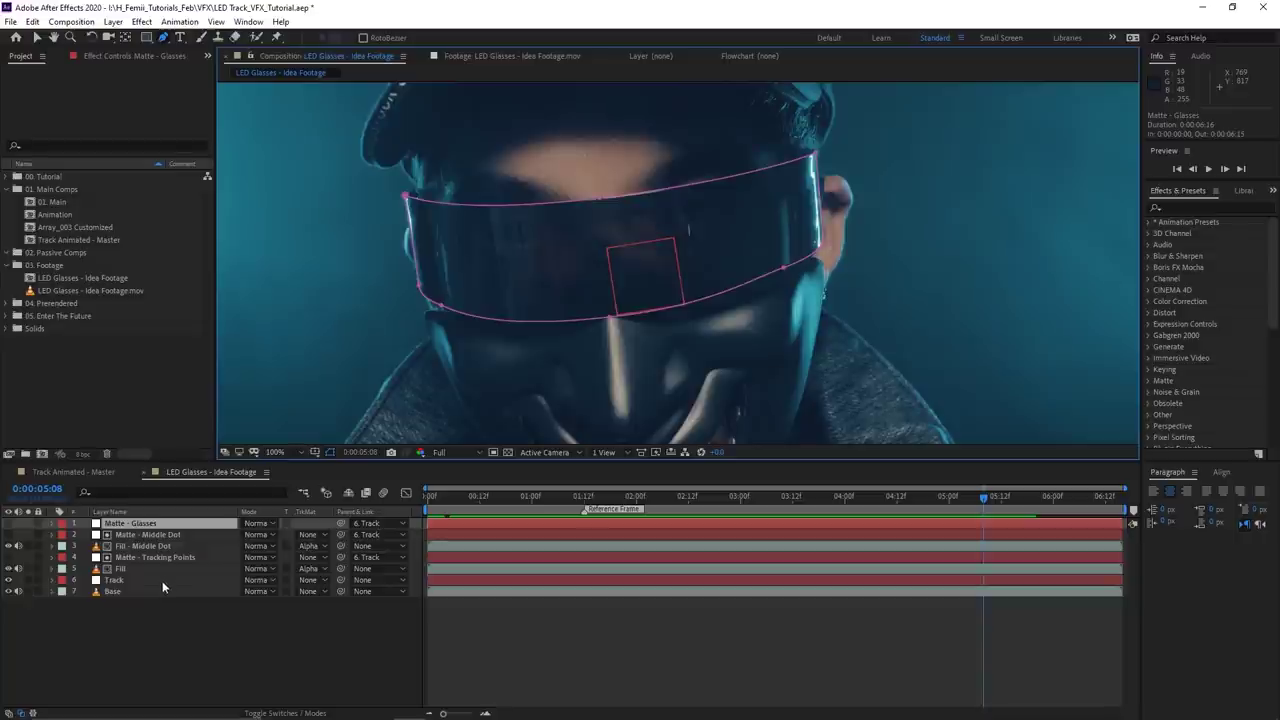
{"action": "key", "text": "m"}
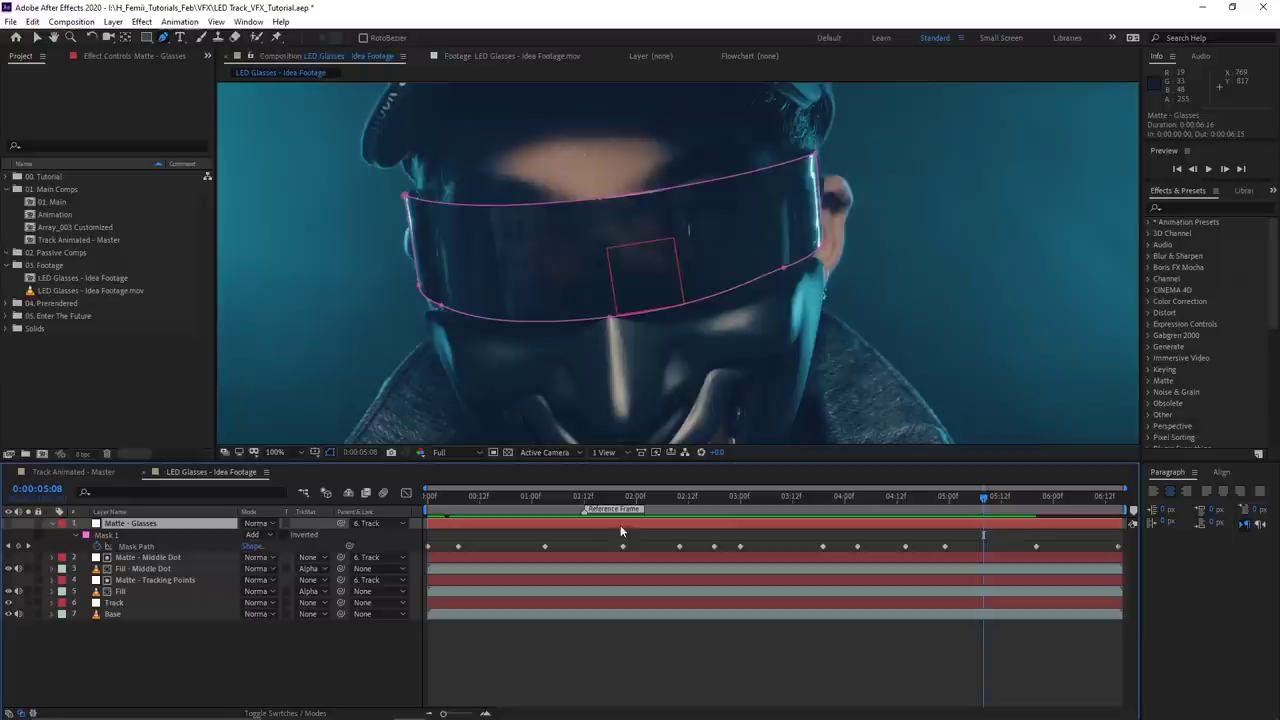
{"action": "left_click_drag", "start_coordinate": [745, 497], "coordinate": [1163, 507]}
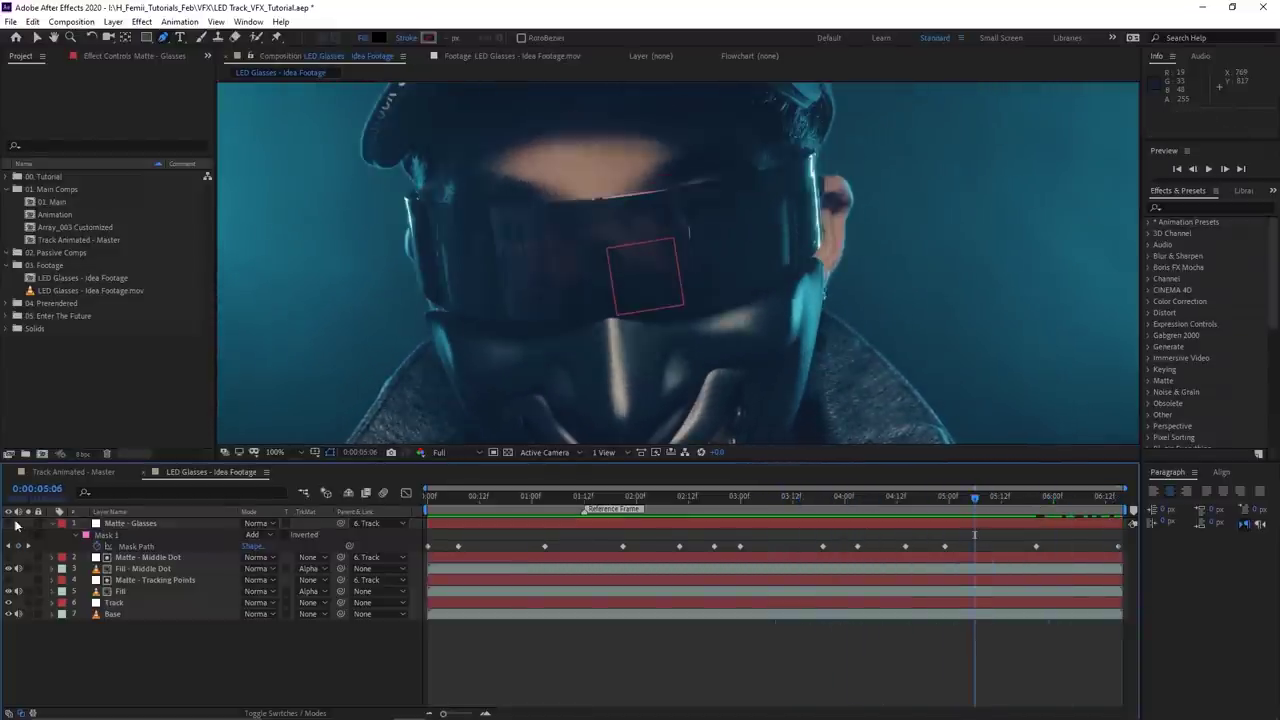
- Temporarily show the Matte - Glasses layer to check its coverage of the visor at other frames, and hide it again
{"action": "left_click", "coordinate": [9, 524]}
{"action": "scroll", "coordinate": [705, 334], "scroll_direction": "down", "scroll_amount": 1}
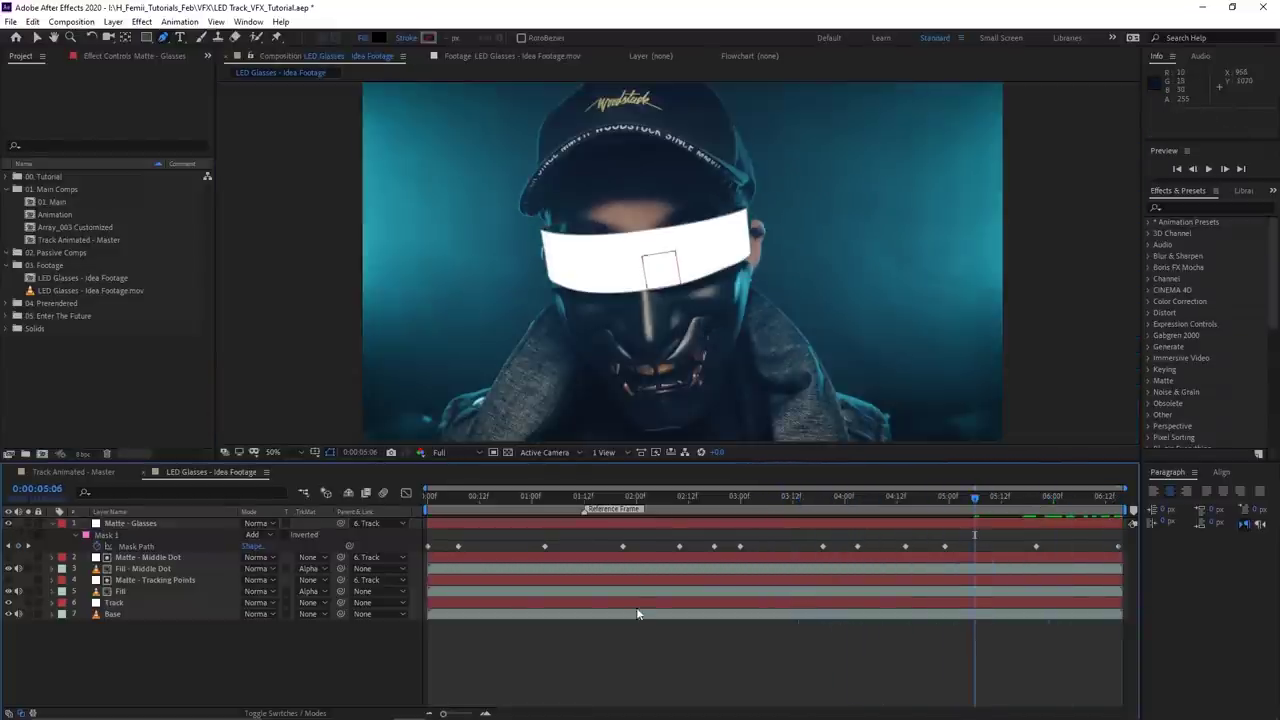
{"action": "mouse_move", "coordinate": [579, 501]}
{"action": "left_mouse_down"}
{"action": "mouse_move", "coordinate": [443, 500]}
{"action": "mouse_move", "coordinate": [994, 492]}
{"action": "mouse_move", "coordinate": [563, 482]}
{"action": "left_mouse_up"}
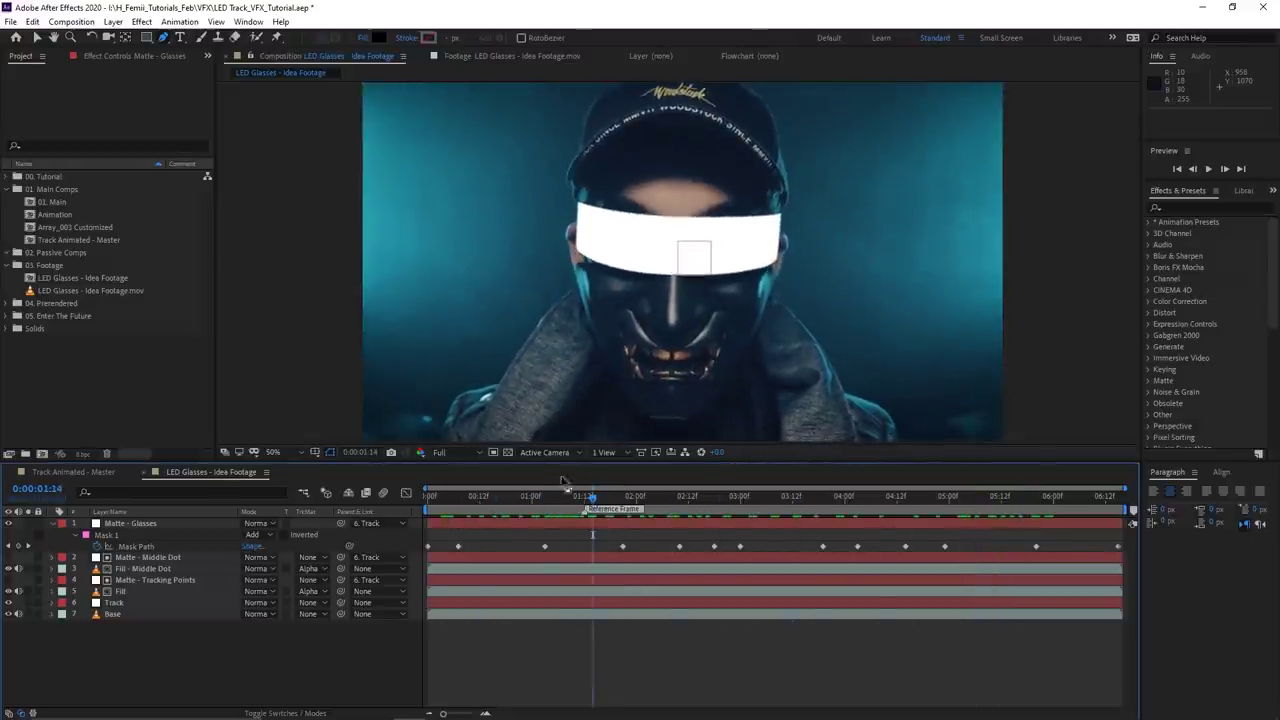
{"action": "left_click", "coordinate": [9, 525]}
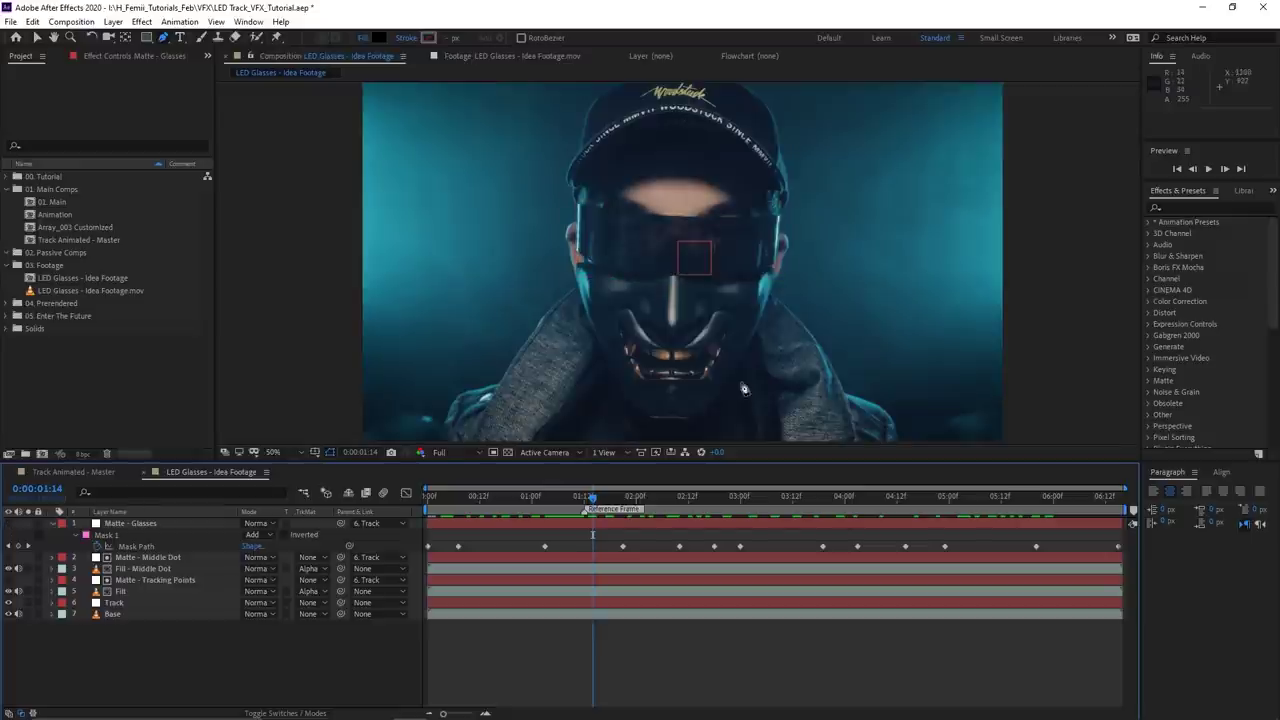
{"action": "scroll", "coordinate": [740, 281], "scroll_direction": "up", "scroll_amount": 1}
{"action": "left_click_drag", "start_coordinate": [571, 310], "coordinate": [563, 355]}
{"action": "key", "text": "g"}
{"action": "left_click", "coordinate": [634, 523]}
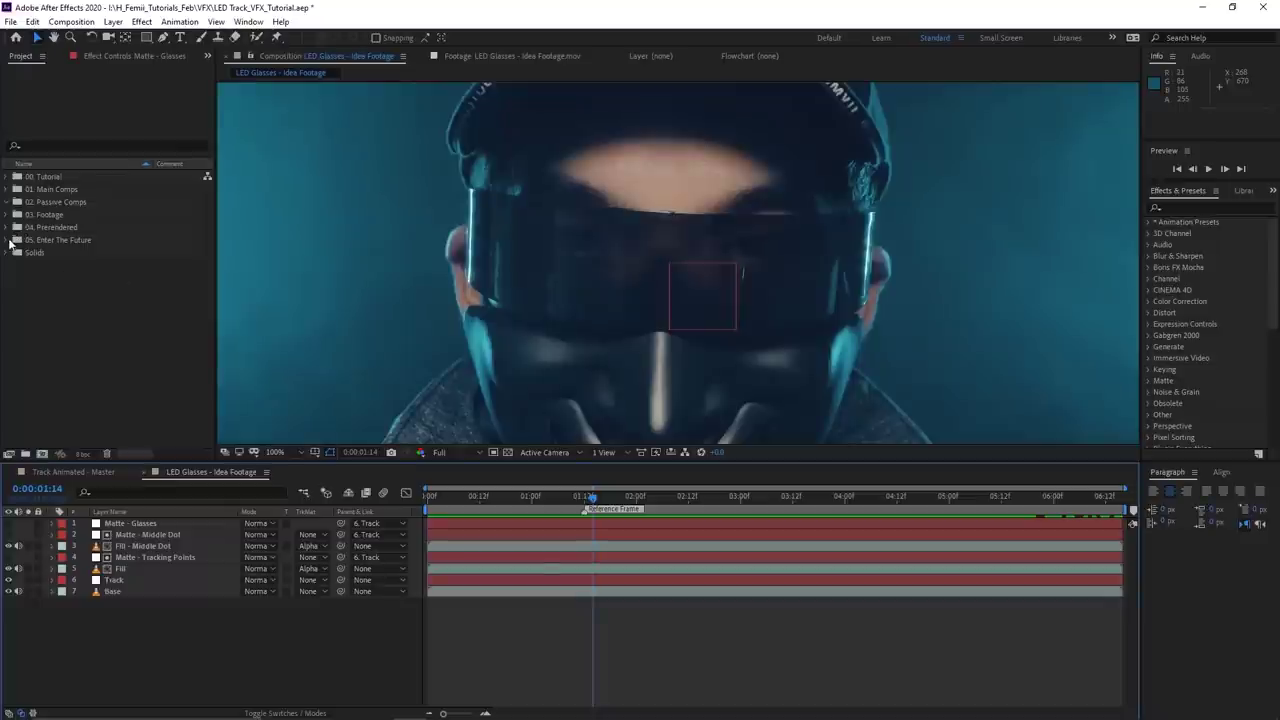
- Expand the 05. Enter The Future folder and its 05_emblems subfolder, and select emblem_011_eye.mov
{"action": "left_click", "coordinate": [10, 241]}
{"action": "left_click", "coordinate": [54, 256]}
{"action": "left_click", "coordinate": [59, 268]}
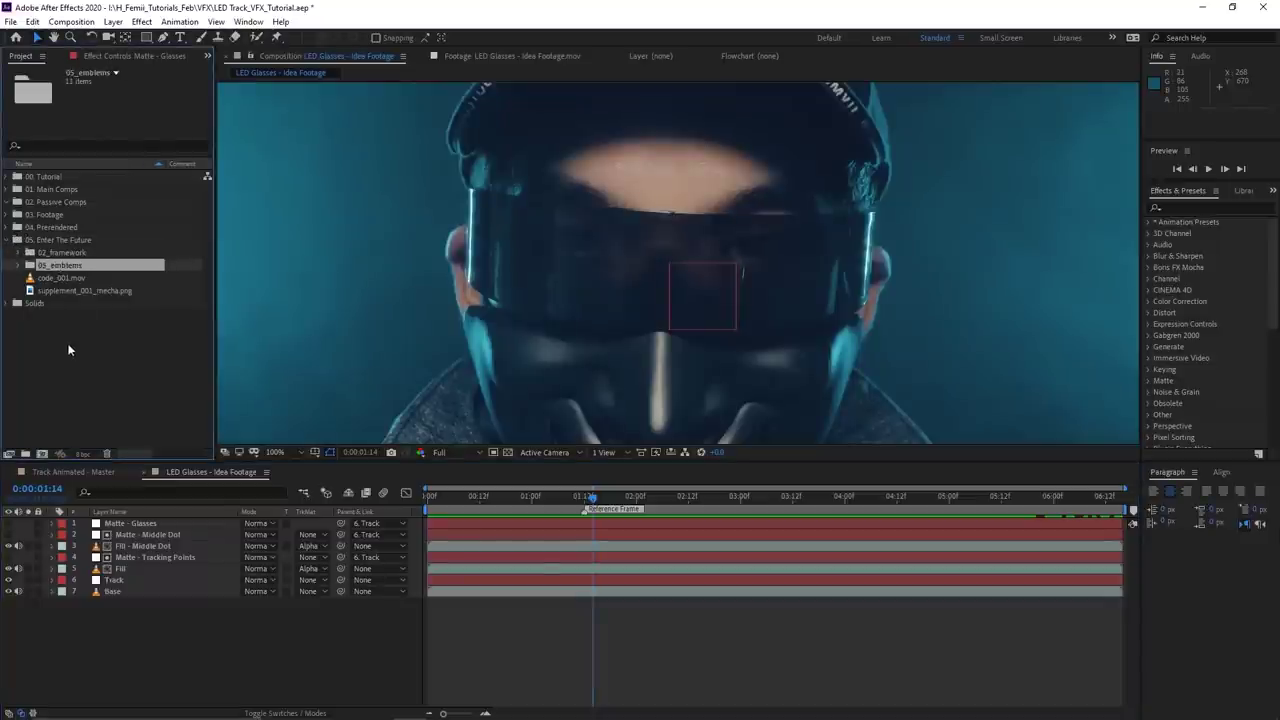
{"action": "left_click", "coordinate": [68, 346]}
{"action": "left_click", "coordinate": [18, 265]}
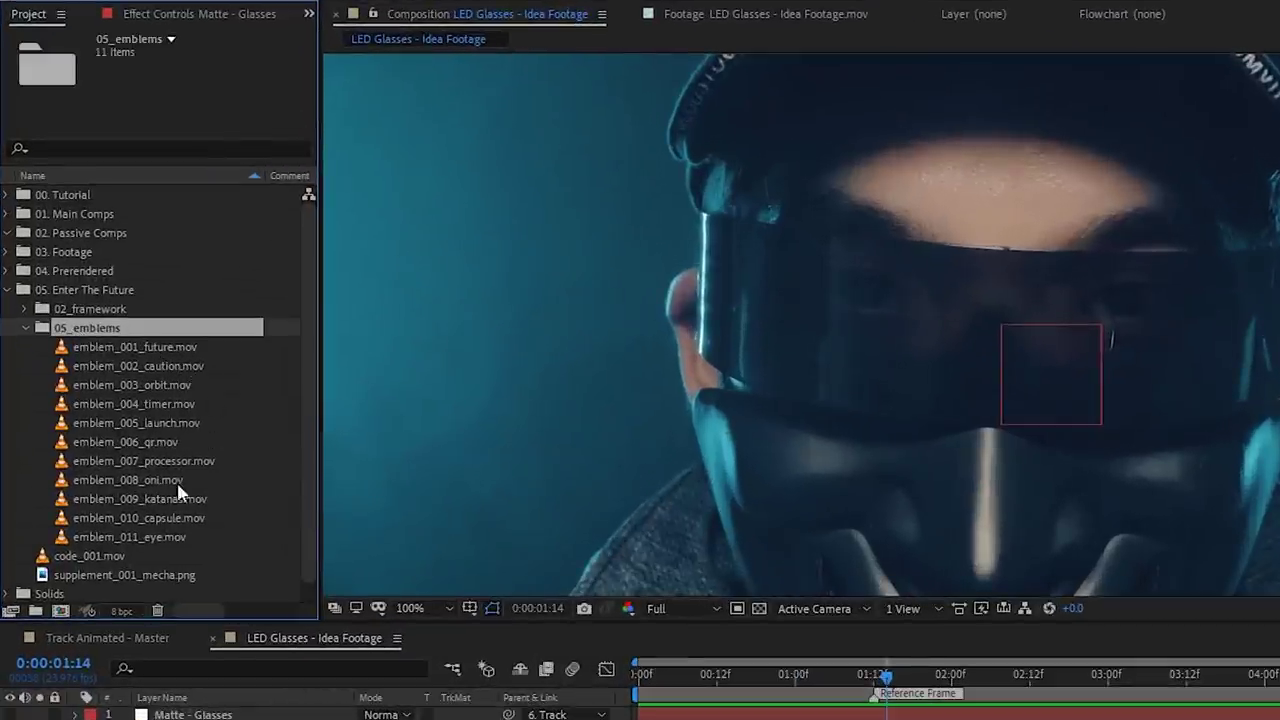
{"action": "left_click", "coordinate": [163, 484]}
{"action": "left_click", "coordinate": [164, 499]}
{"action": "left_click", "coordinate": [164, 518]}
{"action": "left_click", "coordinate": [165, 538]}
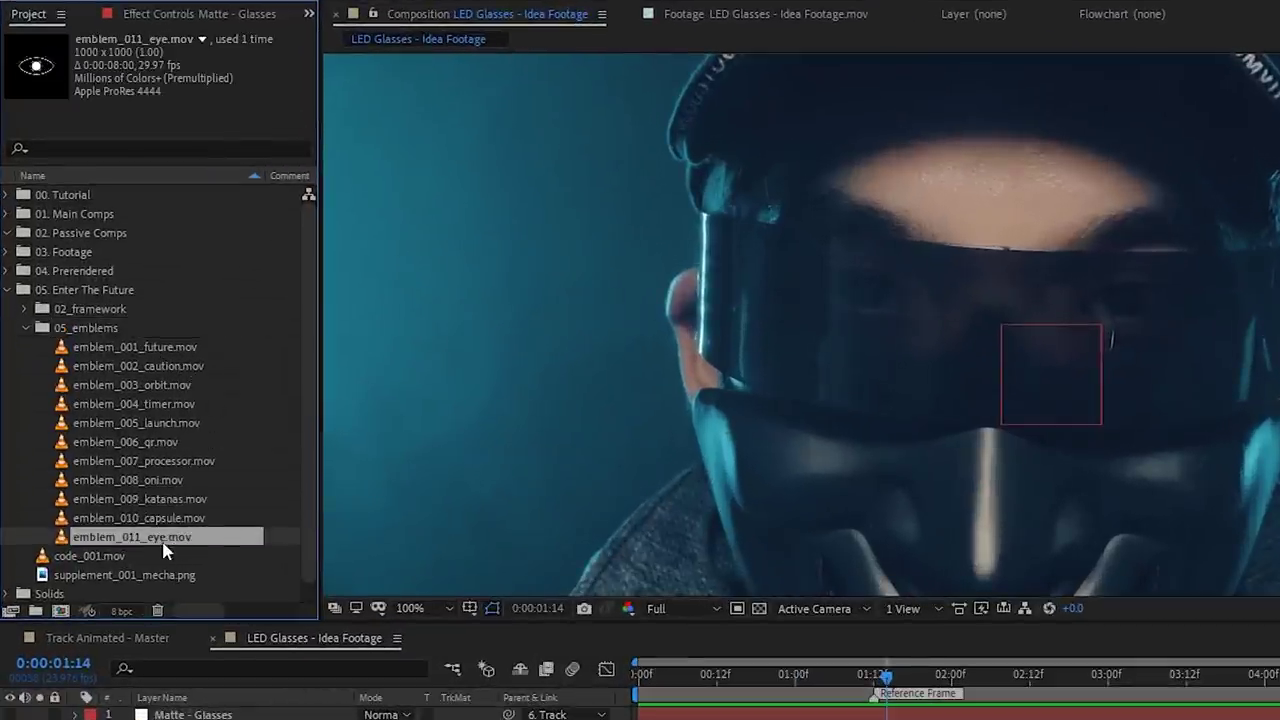
- Try emblem_011_eye.mov as the top layer of LED Glasses - Idea Footage, and delete that layer
{"action": "left_click_drag", "start_coordinate": [170, 540], "coordinate": [300, 712]}
{"action": "scroll", "coordinate": [1078, 427], "scroll_direction": "down", "scroll_amount": 1}
{"action": "scroll", "coordinate": [1078, 427], "scroll_direction": "up", "scroll_amount": 1}
{"action": "scroll", "coordinate": [1078, 427], "scroll_direction": "down", "scroll_amount": 1}
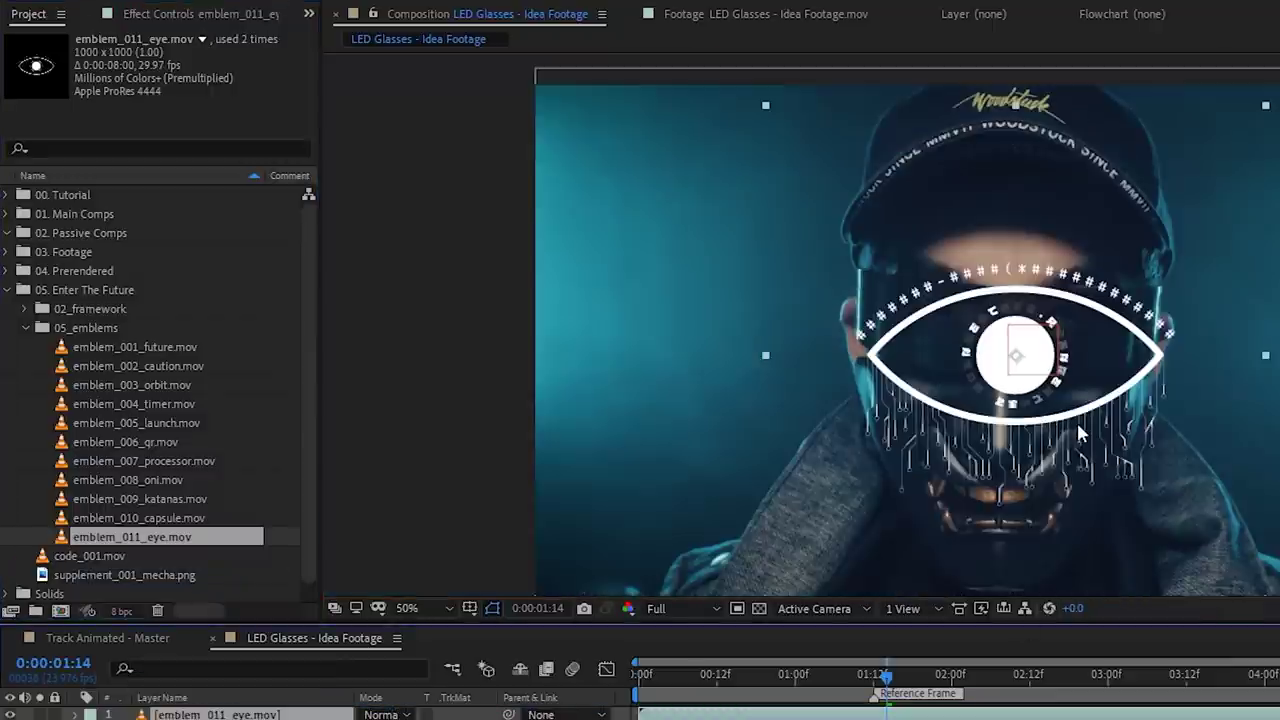
{"action": "key", "text": "Delete"}
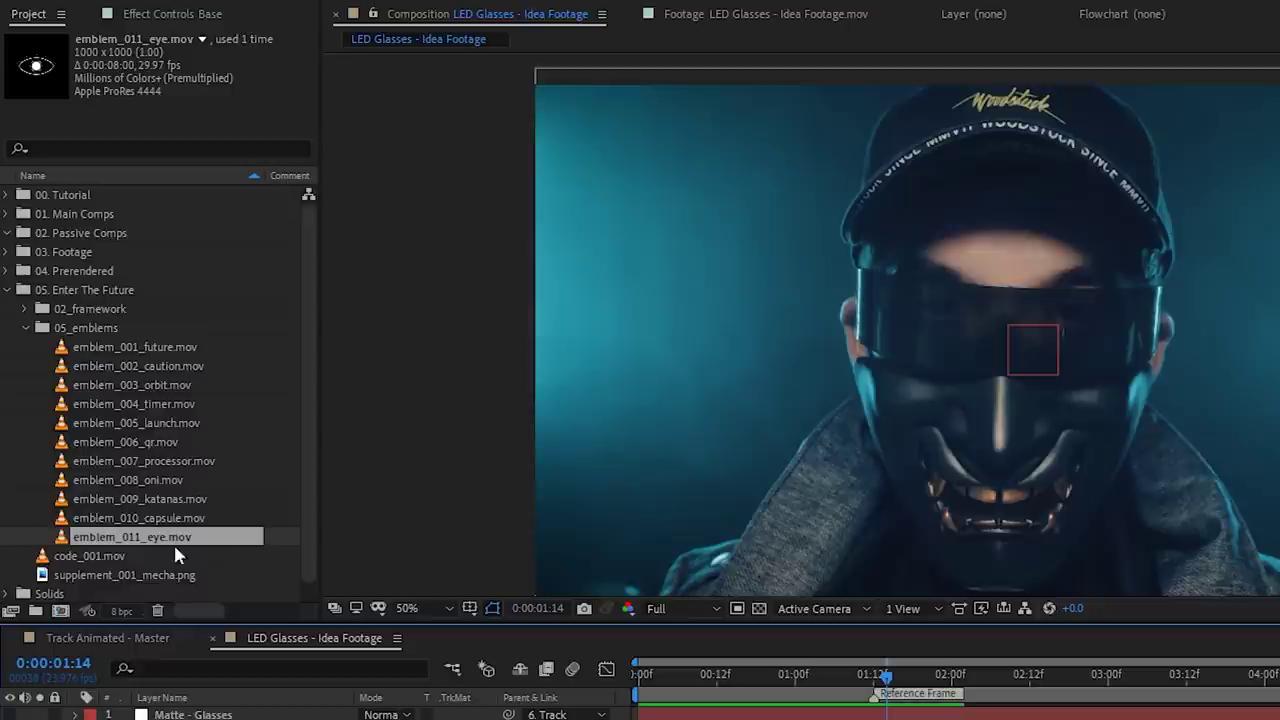
- Create a composition from emblem_011_eye.mov, move it into the 01. Main Comps folder, and collapse 05. Enter The Future
{"action": "scroll", "coordinate": [133, 523], "scroll_direction": "down", "scroll_amount": 1}
{"action": "left_click_drag", "start_coordinate": [135, 527], "coordinate": [57, 608]}
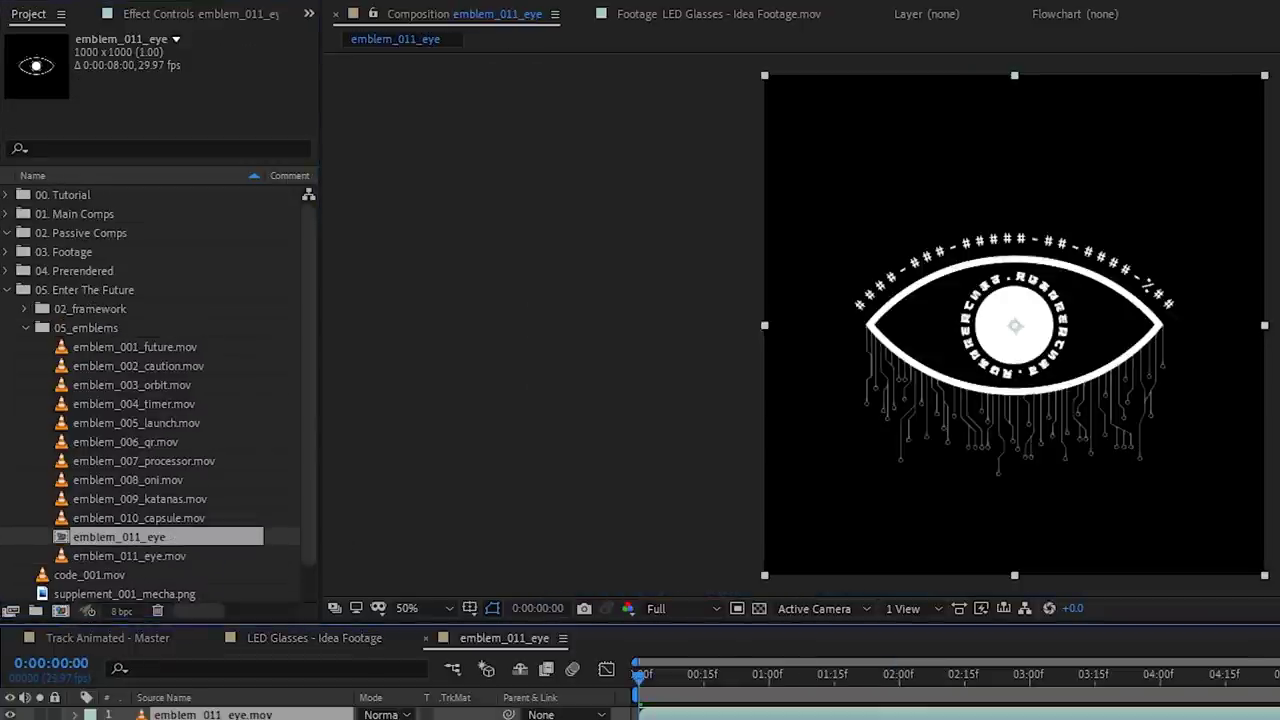
{"action": "left_click_drag", "start_coordinate": [117, 541], "coordinate": [117, 218]}
{"action": "left_click", "coordinate": [8, 290]}
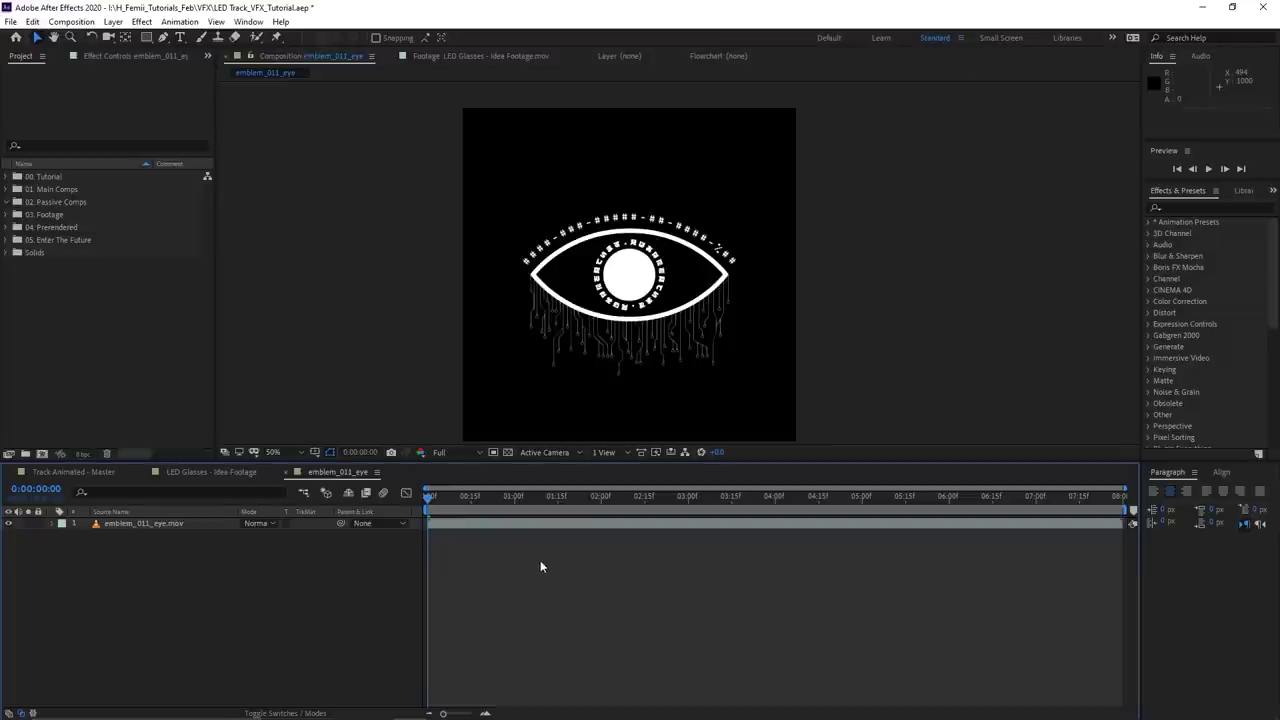
- Set the emblem_011_eye composition's height to 500 px
{"action": "key", "text": "ctrl+k"}
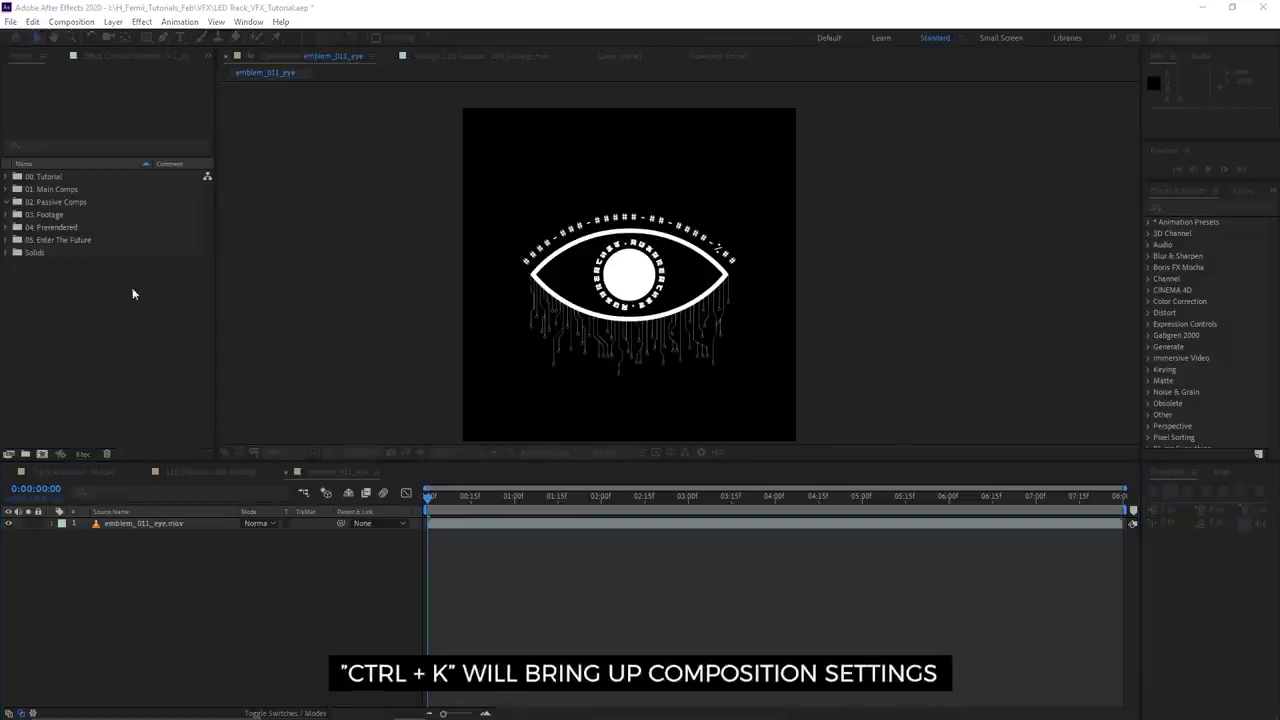
{"action": "left_click_drag", "start_coordinate": [763, 300], "coordinate": [791, 223]}
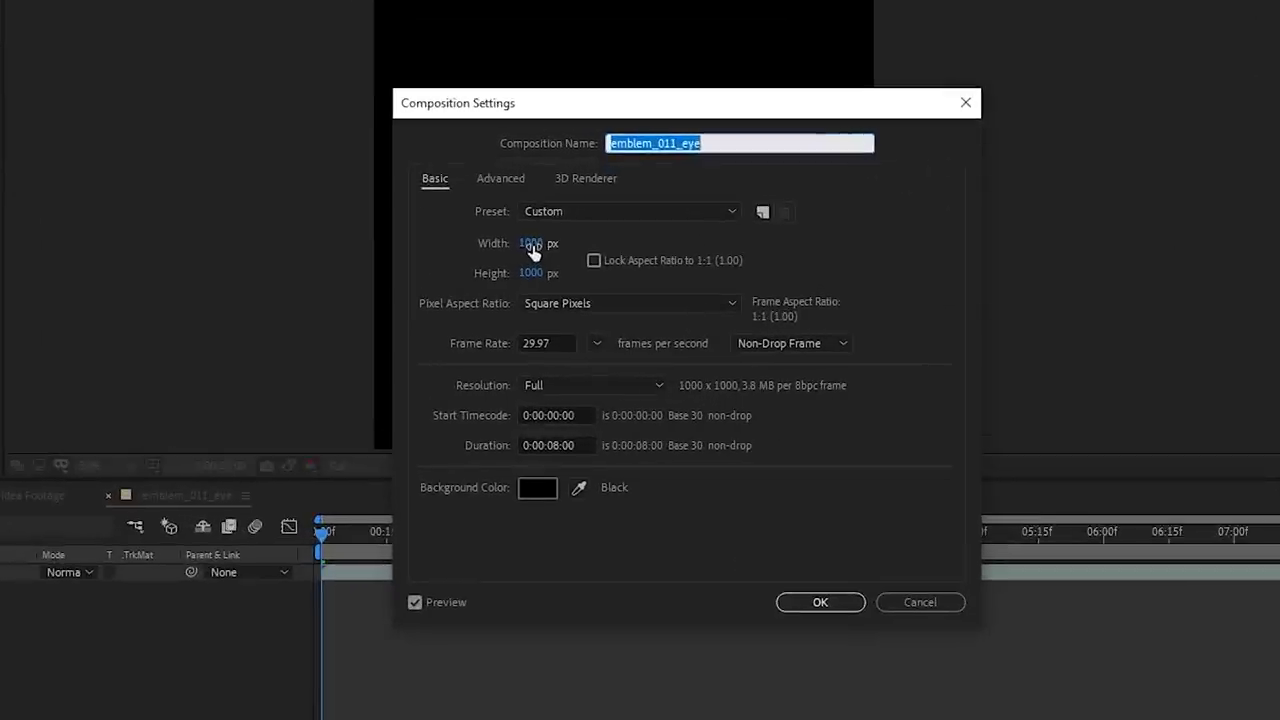
{"action": "left_click", "coordinate": [536, 272]}
{"action": "type", "text": "500"}
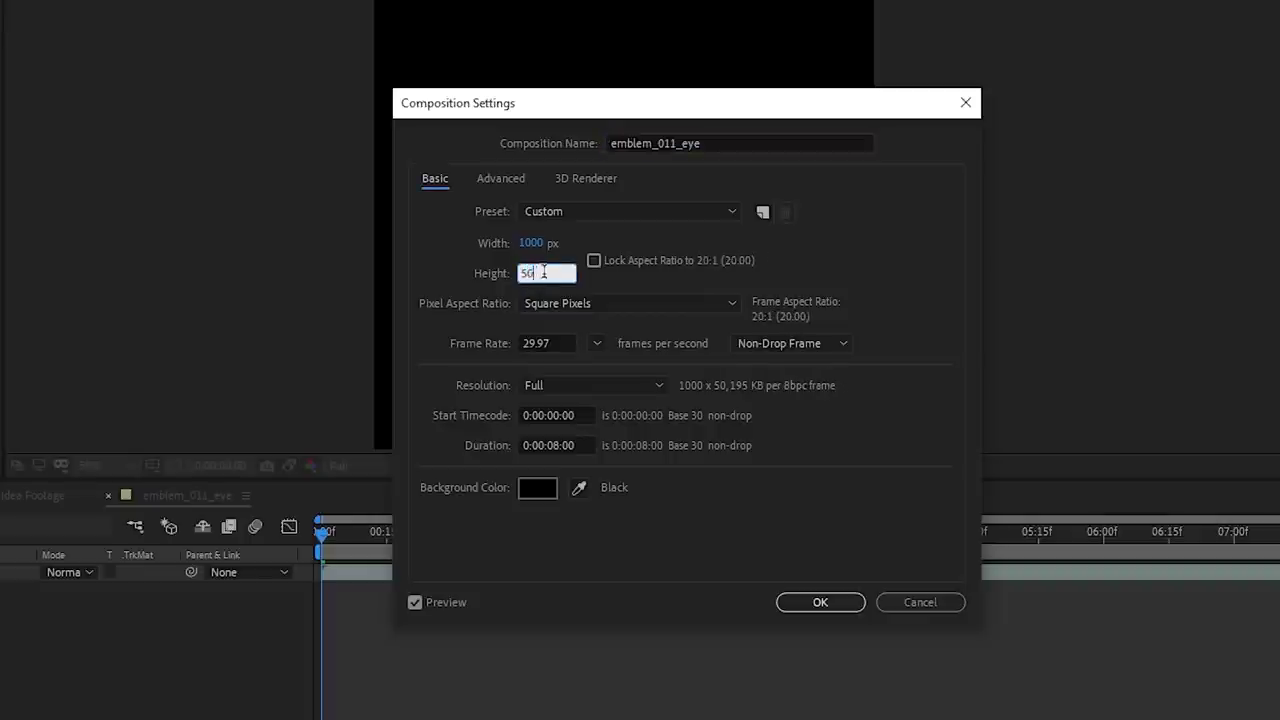
{"action": "left_click", "coordinate": [848, 606]}
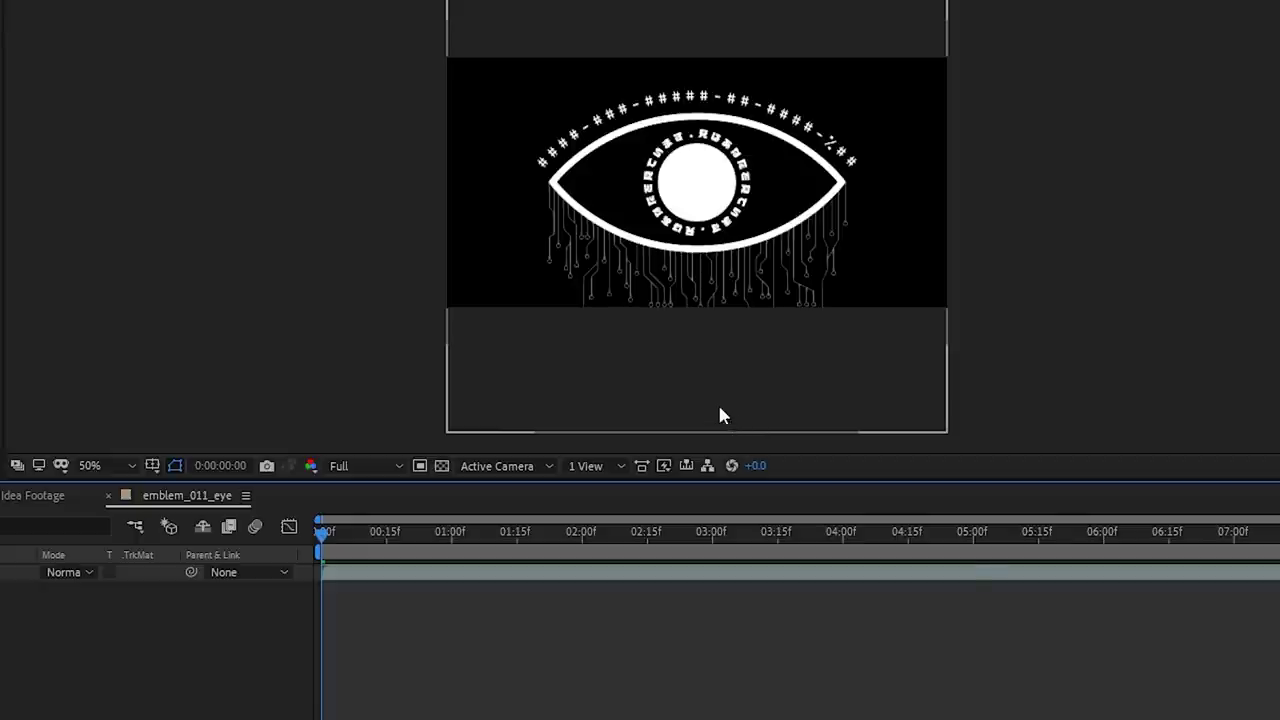
- Reduce the emblem_011_eye composition's height to 450 px and select its emblem layer
{"action": "key", "text": "ctrl+k"}
{"action": "left_click", "coordinate": [531, 272]}
{"action": "type", "text": "1000"}
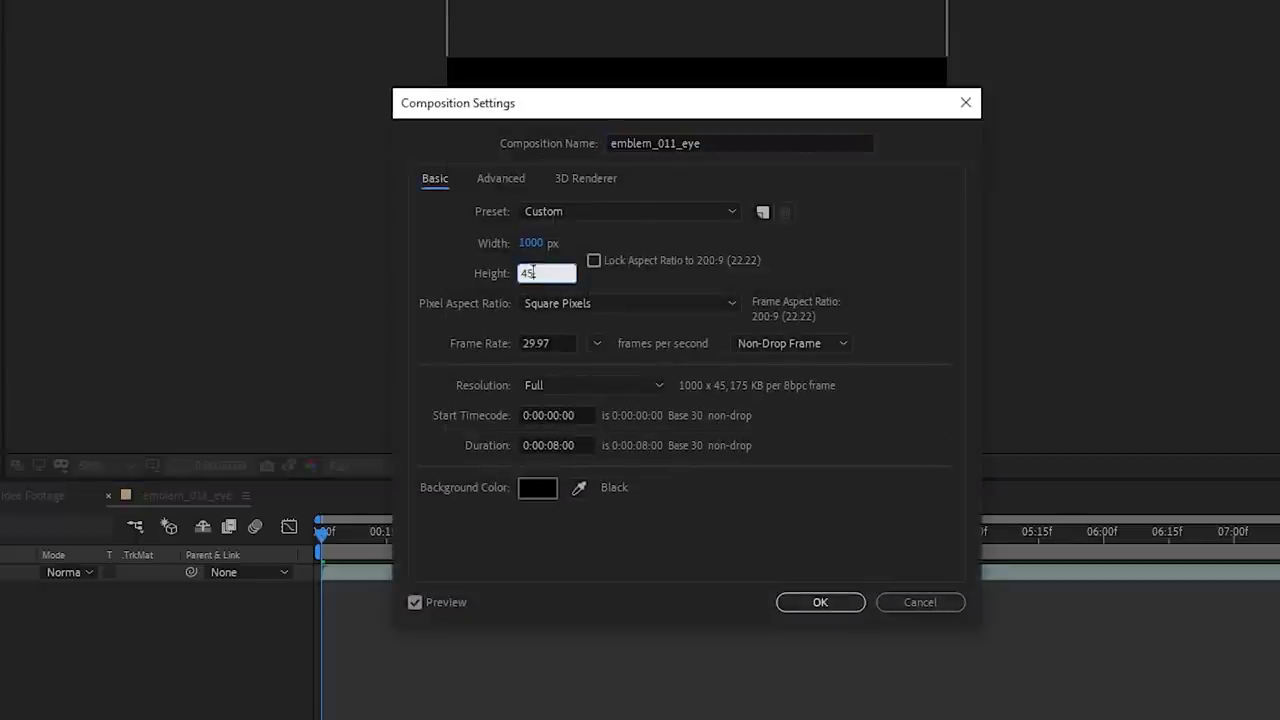
{"action": "key", "text": "Return"}
{"action": "left_click", "coordinate": [740, 195]}
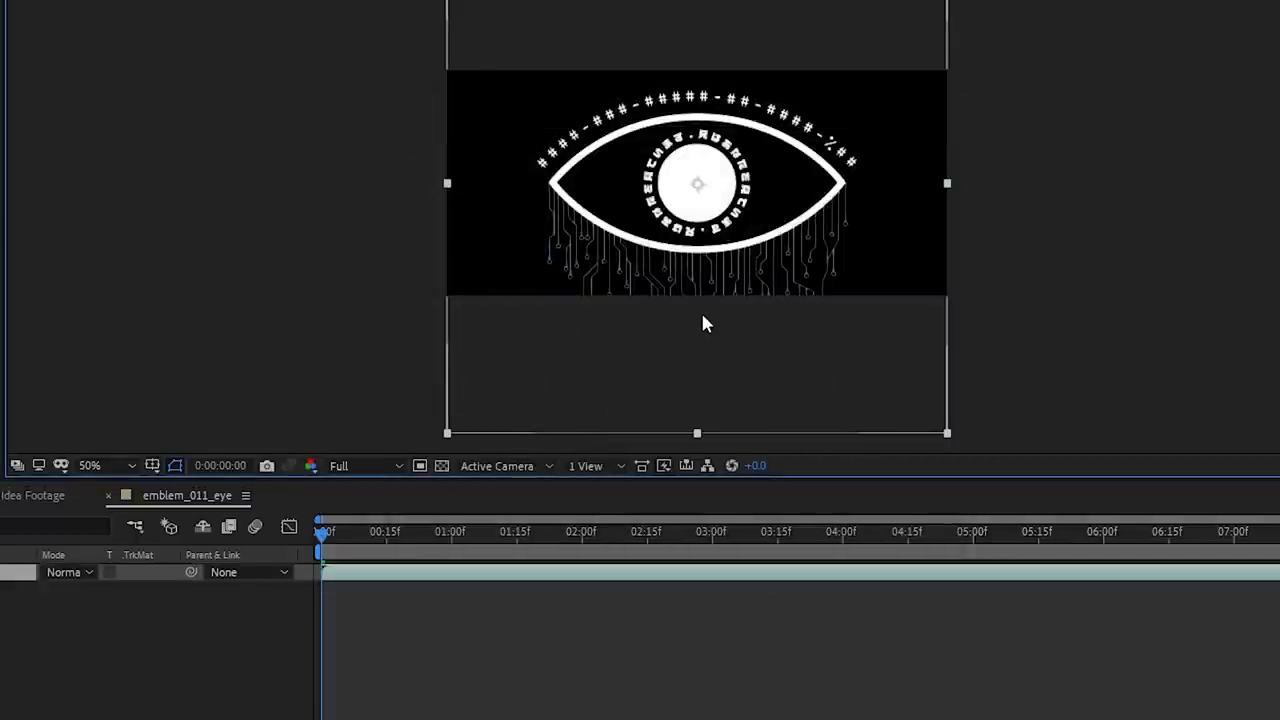
- Examine the visor's proportions in the LED Glasses - Idea Footage composition and return to the emblem_011_eye composition
{"action": "left_click", "coordinate": [58, 645]}
{"action": "left_click", "coordinate": [690, 190]}
{"action": "left_click_drag", "start_coordinate": [500, 217], "coordinate": [393, 228]}
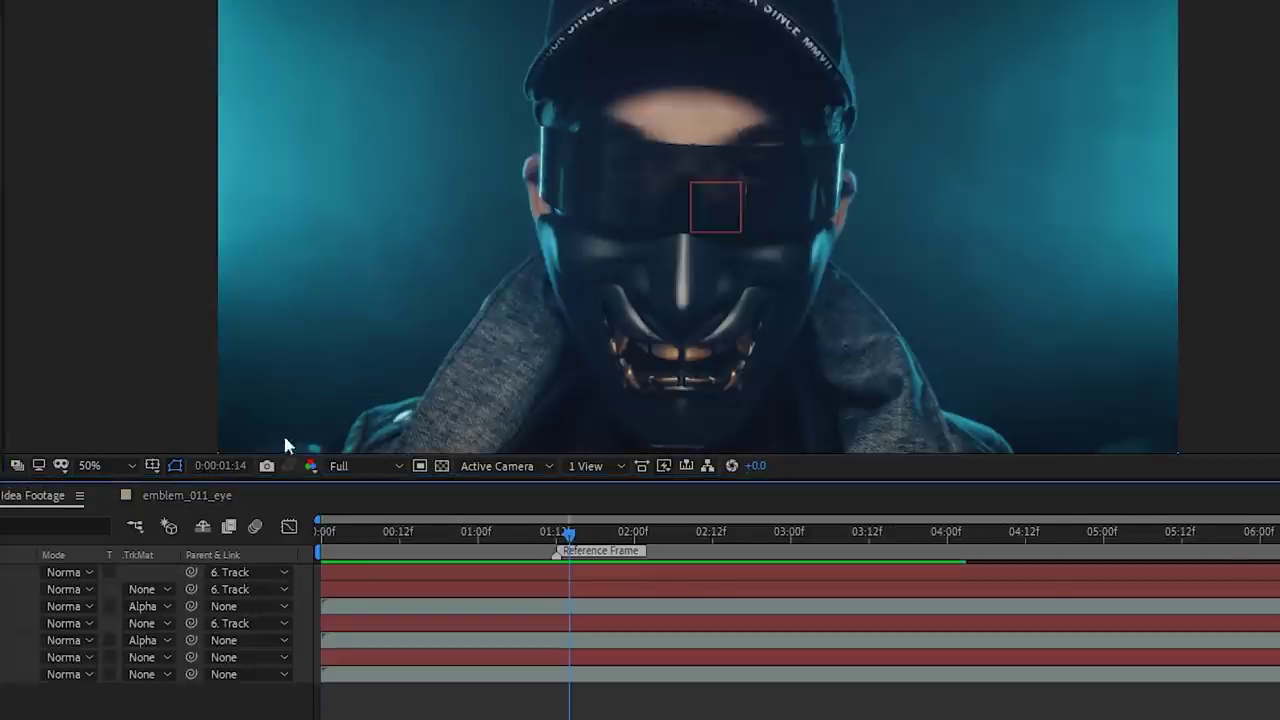
{"action": "left_click", "coordinate": [192, 497]}
- Move the emblem_011_eye.mov layer slightly upward in its composition and set its Scale to 60%
{"action": "left_click_drag", "start_coordinate": [783, 212], "coordinate": [771, 214]}
{"action": "left_click", "coordinate": [2, 632]}
{"action": "left_click", "coordinate": [2, 573]}
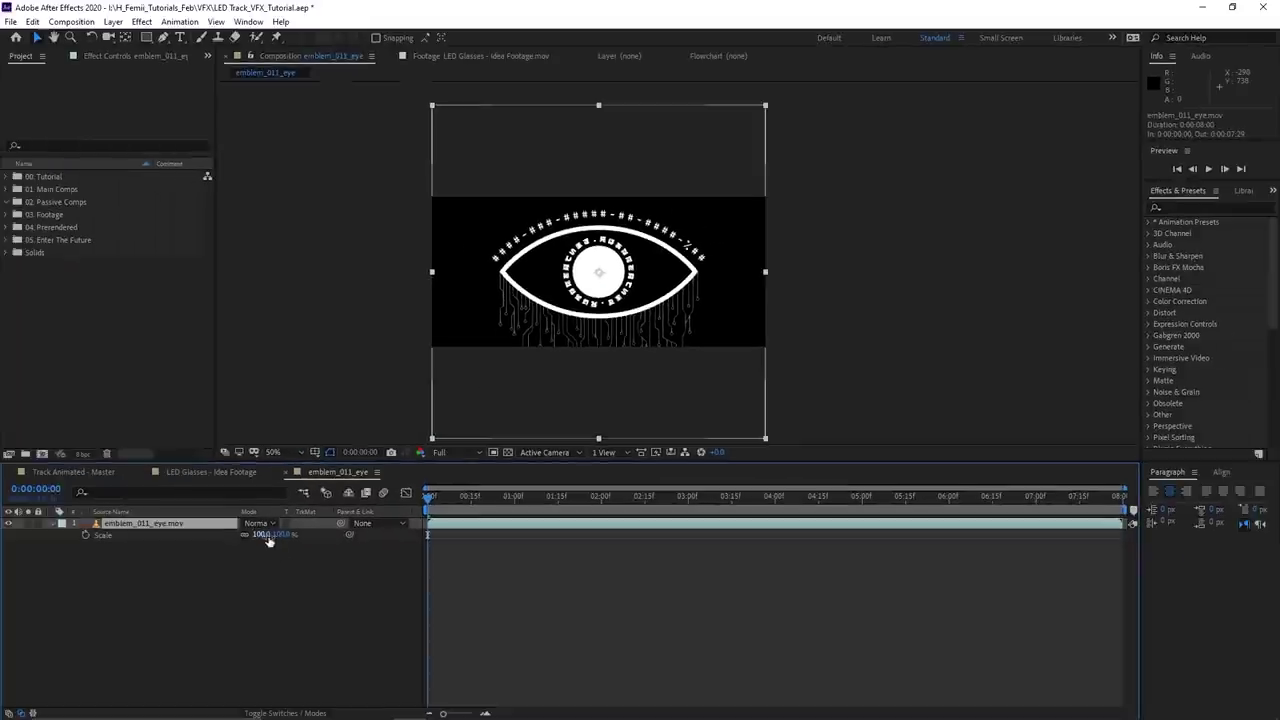
{"action": "key", "text": "s"}
{"action": "left_click_drag", "start_coordinate": [266, 535], "coordinate": [243, 535]}
{"action": "left_click_drag", "start_coordinate": [632, 307], "coordinate": [650, 298]}
{"action": "left_click_drag", "start_coordinate": [277, 535], "coordinate": [278, 536]}
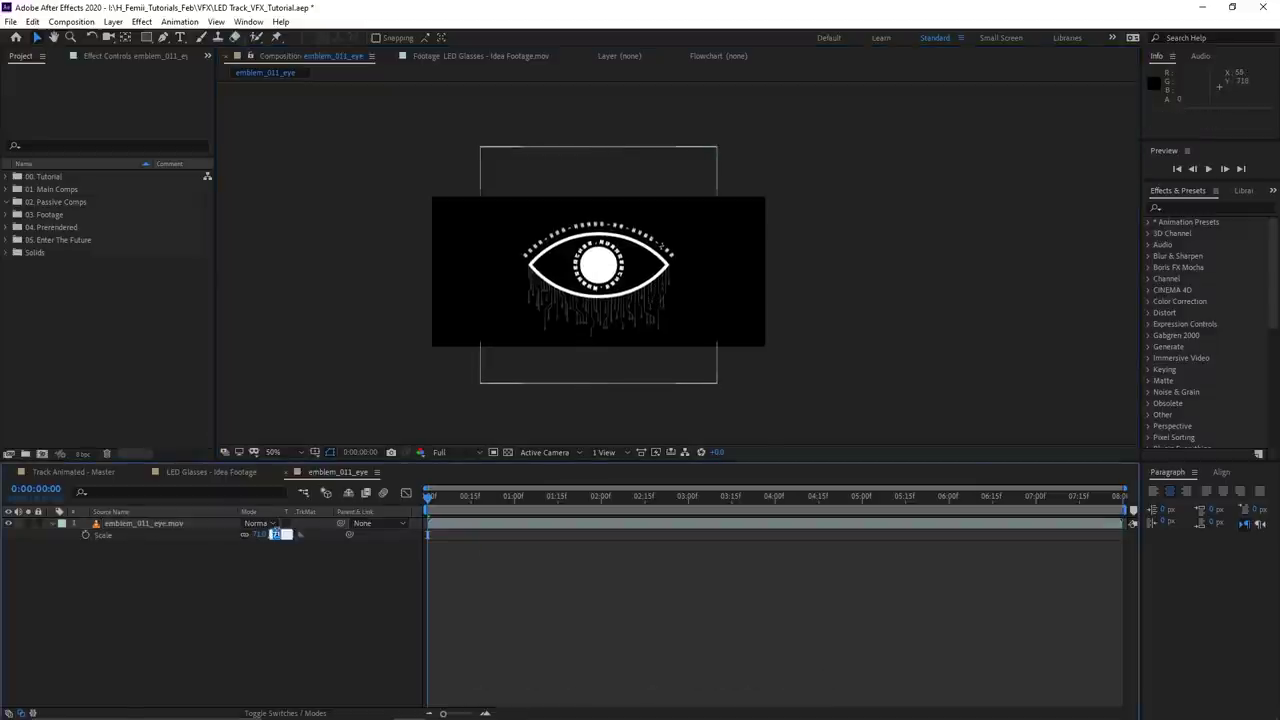
{"action": "type", "text": "60"}
{"action": "key", "text": "Return"}
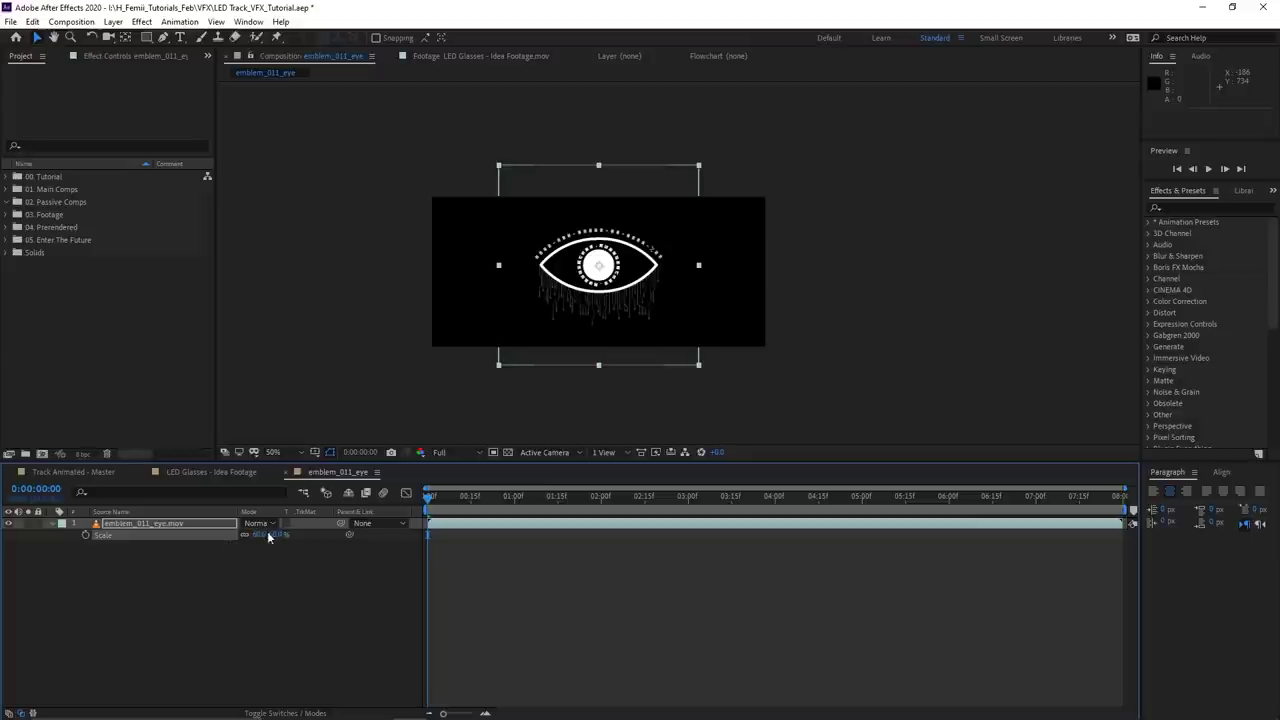
- Set the emblem_011_eye.mov layer's Scale to 55% in the emblem_011_eye composition
{"action": "type", "text": "55"}
{"action": "key", "text": "Return"}
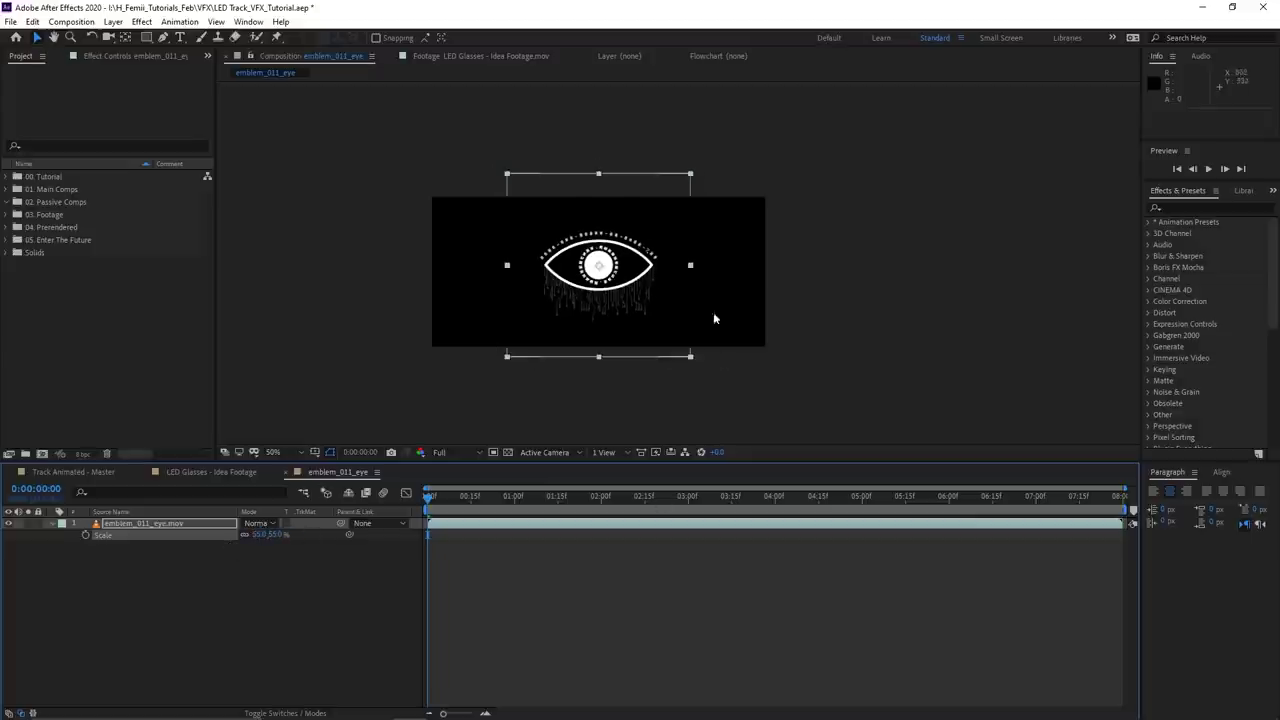
{"action": "scroll", "coordinate": [723, 357], "scroll_direction": "up", "scroll_amount": 1}
{"action": "left_click_drag", "start_coordinate": [411, 433], "coordinate": [515, 431]}
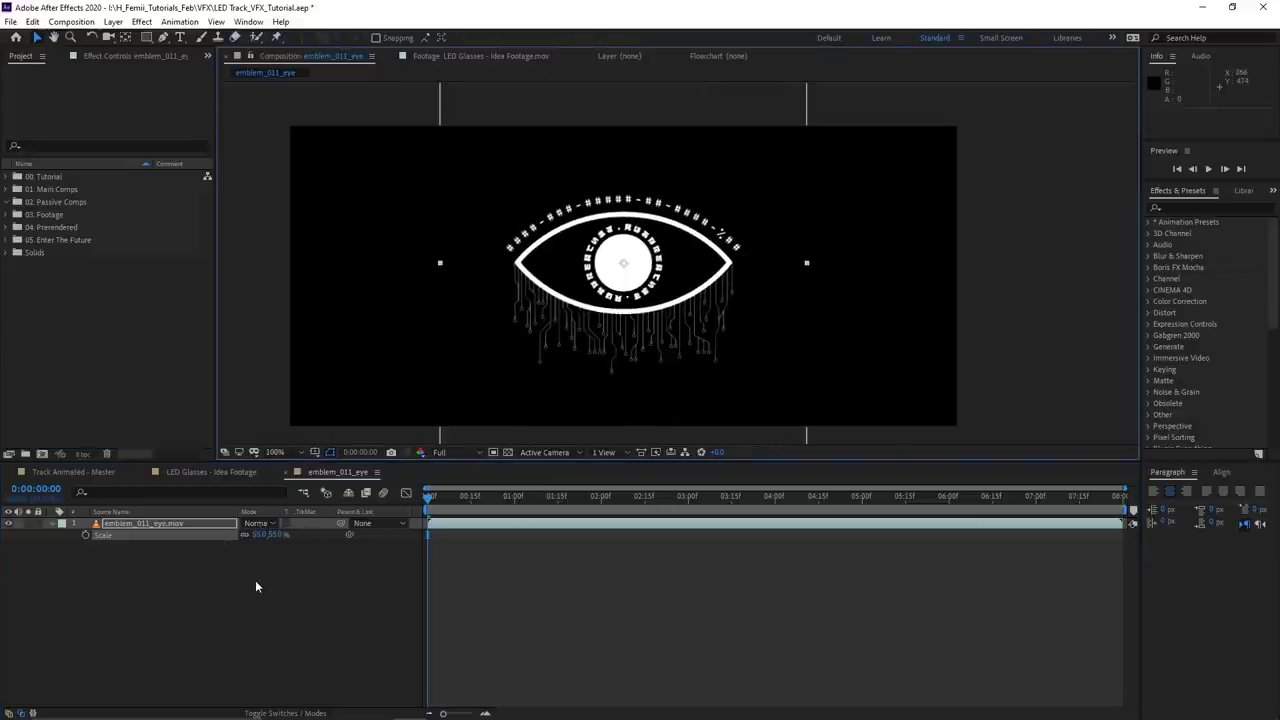
- Add the emblem_011_eye composition from the 00. Tutorial folder to LED Glasses - Idea Footage as the top layer, at the reference frame
{"action": "left_click", "coordinate": [215, 472]}
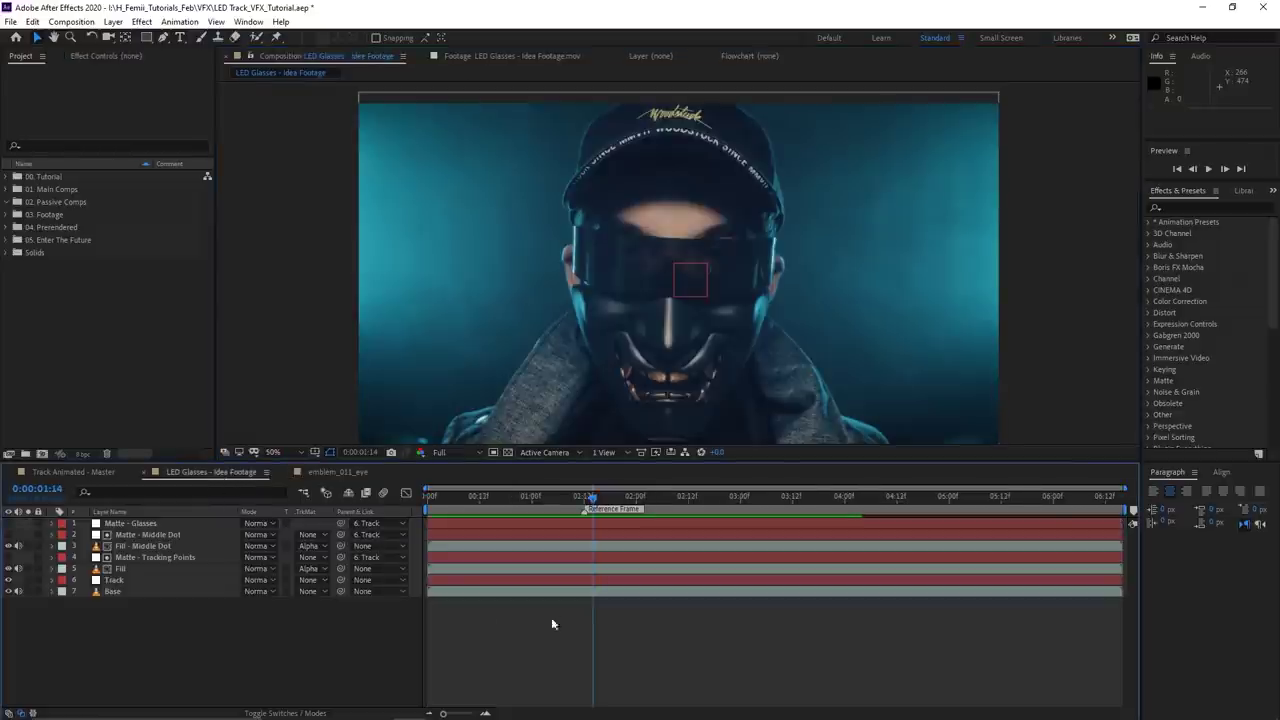
{"action": "left_click_drag", "start_coordinate": [517, 488], "coordinate": [583, 498]}
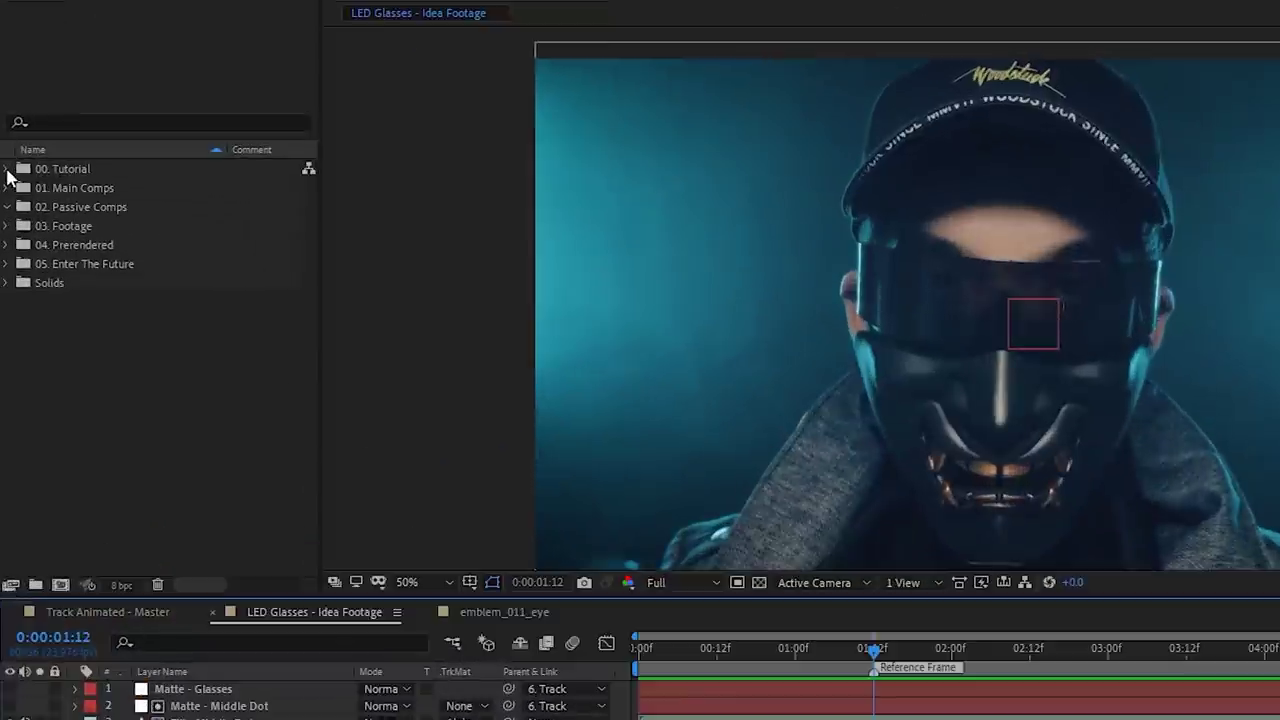
{"action": "left_click", "coordinate": [7, 176]}
{"action": "left_click", "coordinate": [58, 190]}
{"action": "left_click_drag", "start_coordinate": [88, 197], "coordinate": [305, 697]}
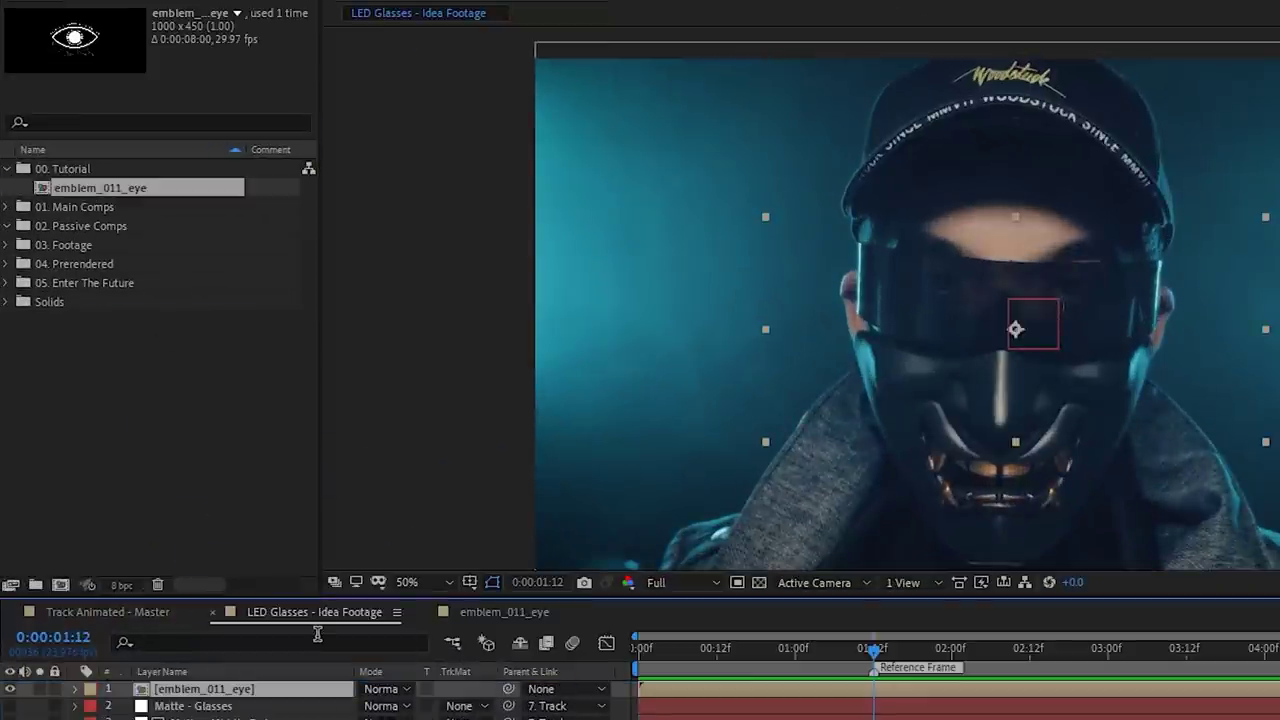
{"action": "scroll", "coordinate": [1062, 336], "scroll_direction": "up", "scroll_amount": 1}
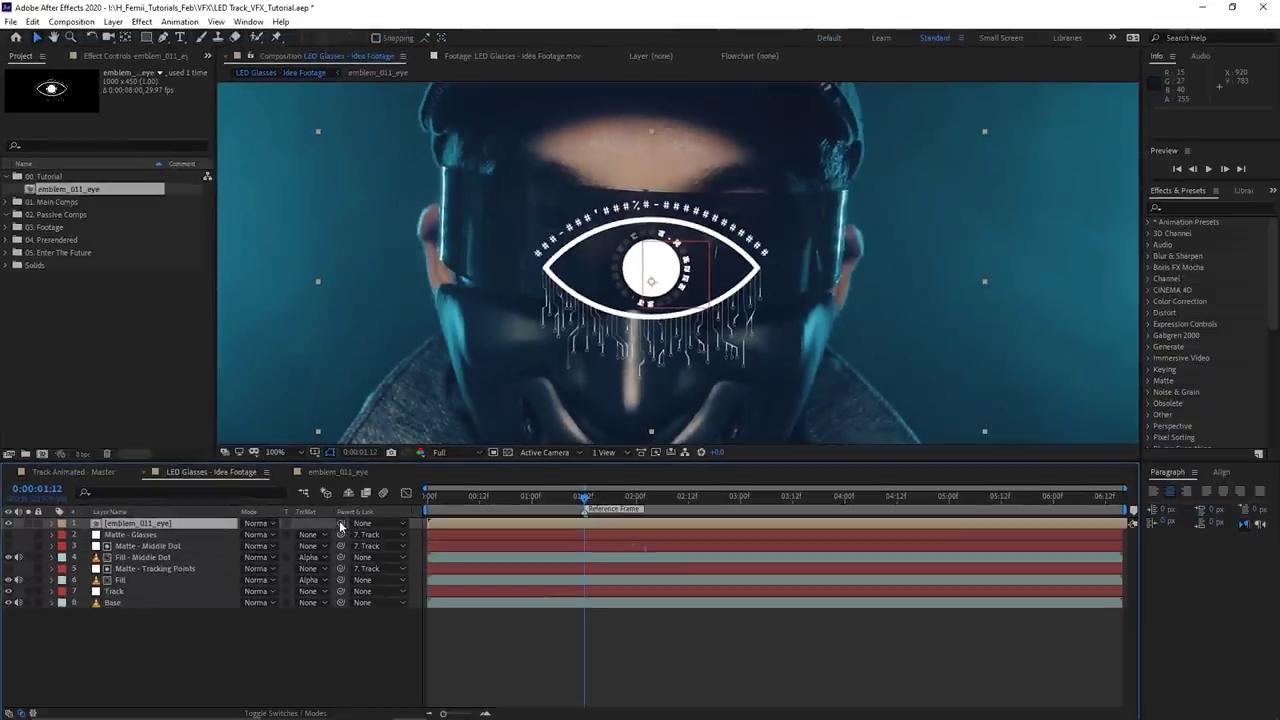
- Parent the emblem_011_eye layer to the Track layer and go to frame 0:00:01:14
{"action": "left_click_drag", "start_coordinate": [340, 527], "coordinate": [150, 592]}
{"action": "mouse_move", "coordinate": [584, 498]}
{"action": "left_mouse_down"}
{"action": "mouse_move", "coordinate": [478, 506]}
{"action": "mouse_move", "coordinate": [646, 508]}
{"action": "mouse_move", "coordinate": [570, 503]}
{"action": "mouse_move", "coordinate": [583, 507]}
{"action": "left_mouse_up"}
{"action": "scroll", "coordinate": [710, 318], "scroll_direction": "down", "scroll_amount": 2}
{"action": "key", "text": "Page_Down"}
{"action": "key", "text": "Page_Down"}
{"action": "key", "text": "Page_Down"}
{"action": "key", "text": "Page_Down"}
{"action": "key", "text": "Page_Down"}
- Scale the emblem_011_eye layer down to about 79% and move it up onto the visor
{"action": "key", "text": "s"}
{"action": "left_click_drag", "start_coordinate": [275, 540], "coordinate": [255, 538]}
{"action": "scroll", "coordinate": [660, 265], "scroll_direction": "up", "scroll_amount": 2}
{"action": "left_click_drag", "start_coordinate": [657, 263], "coordinate": [657, 255]}
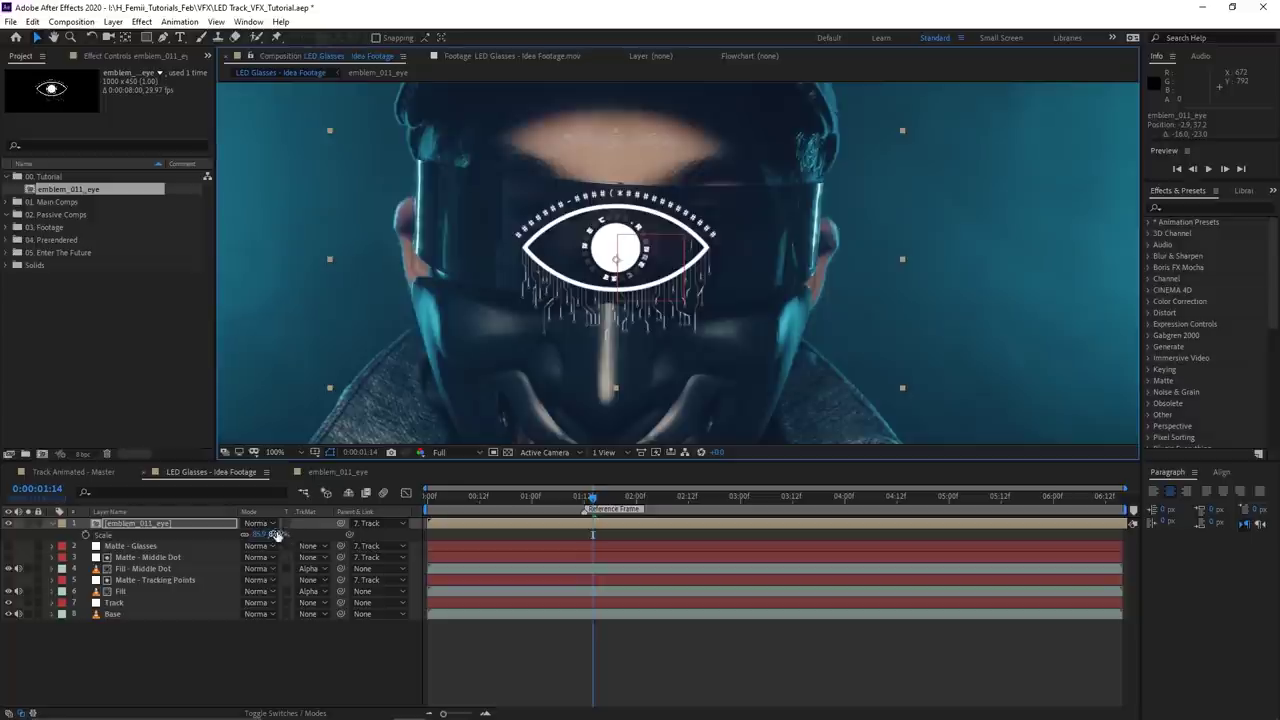
{"action": "left_click_drag", "start_coordinate": [276, 535], "coordinate": [270, 533]}
{"action": "left_click_drag", "start_coordinate": [676, 307], "coordinate": [675, 304]}
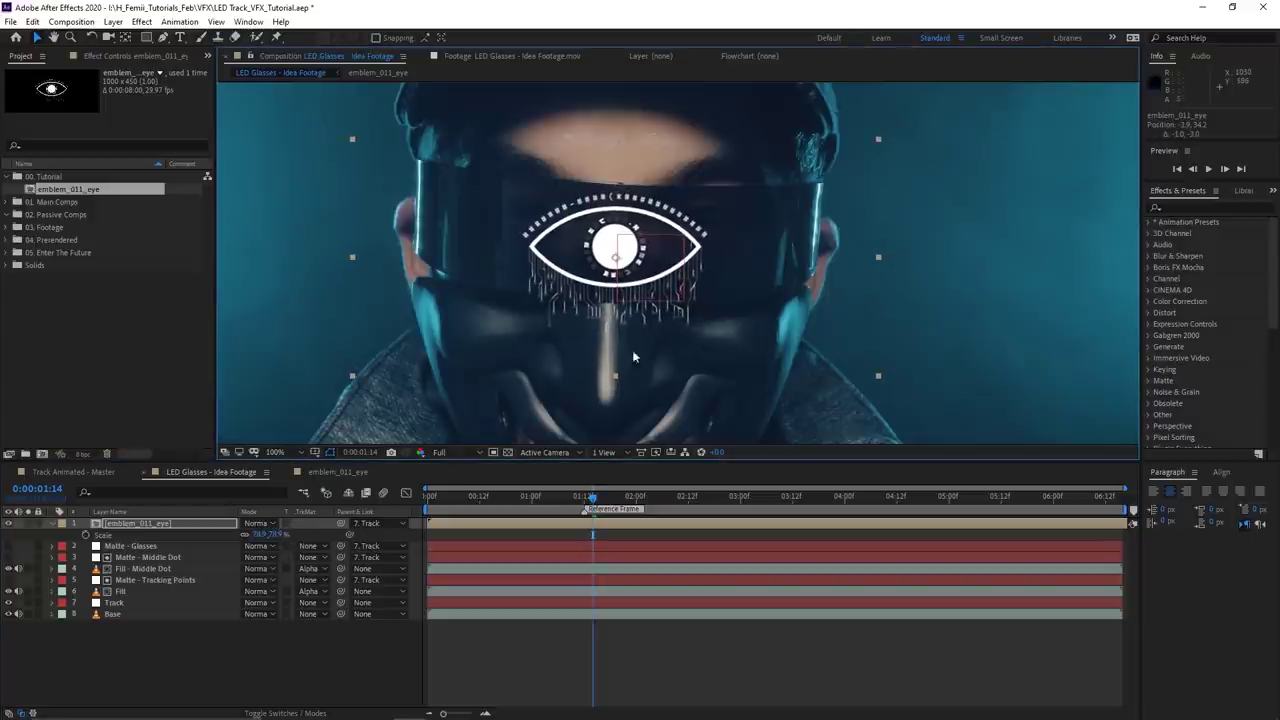
- Align the emblem_011_eye layer with the visor's tilt by setting Rotation to 2° and nudging its position to the center
{"action": "key", "text": "r"}
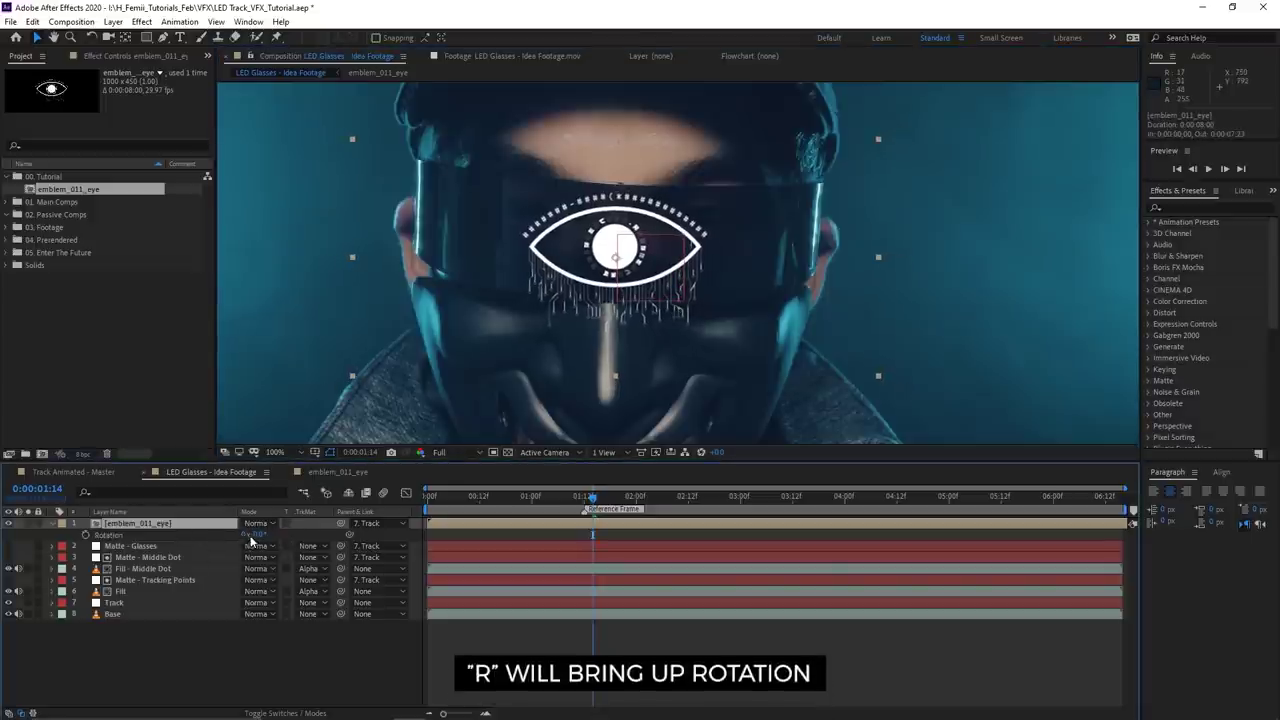
{"action": "key", "text": "Return"}
{"action": "left_click_drag", "start_coordinate": [644, 249], "coordinate": [648, 248]}
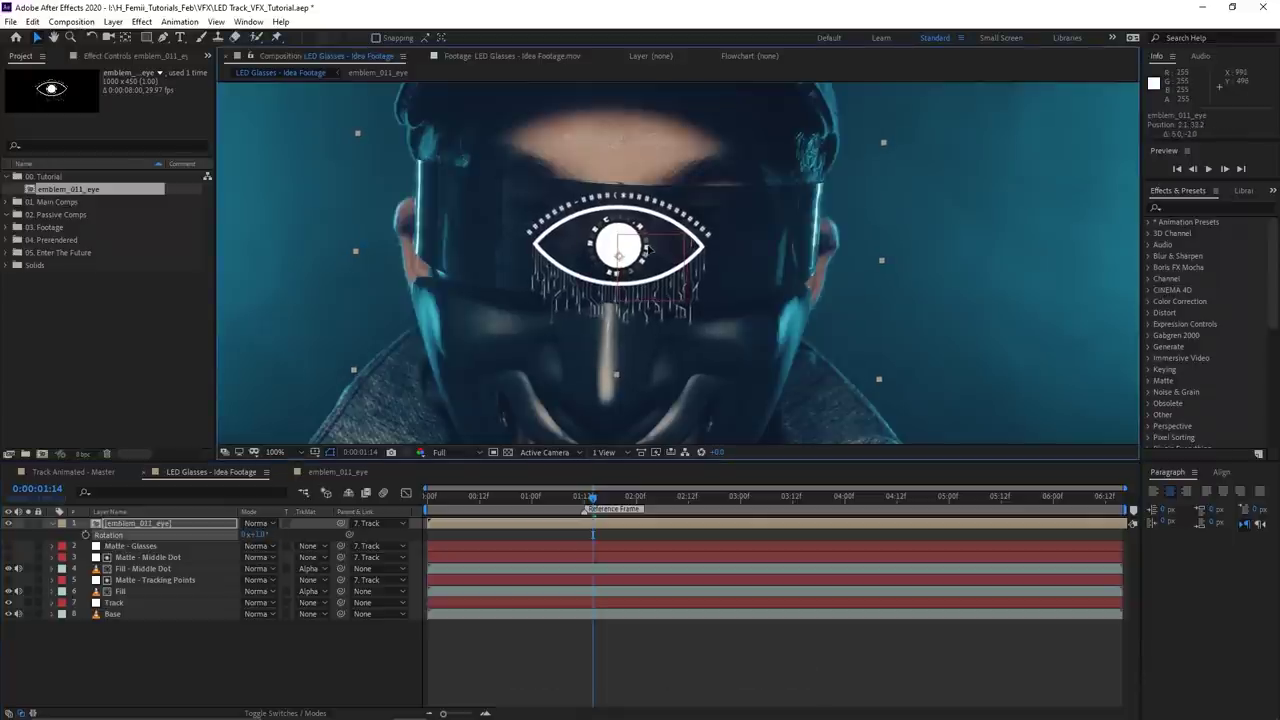
{"action": "left_click", "coordinate": [260, 535]}
{"action": "type", "text": "1.3"}
{"action": "key", "text": "Return"}
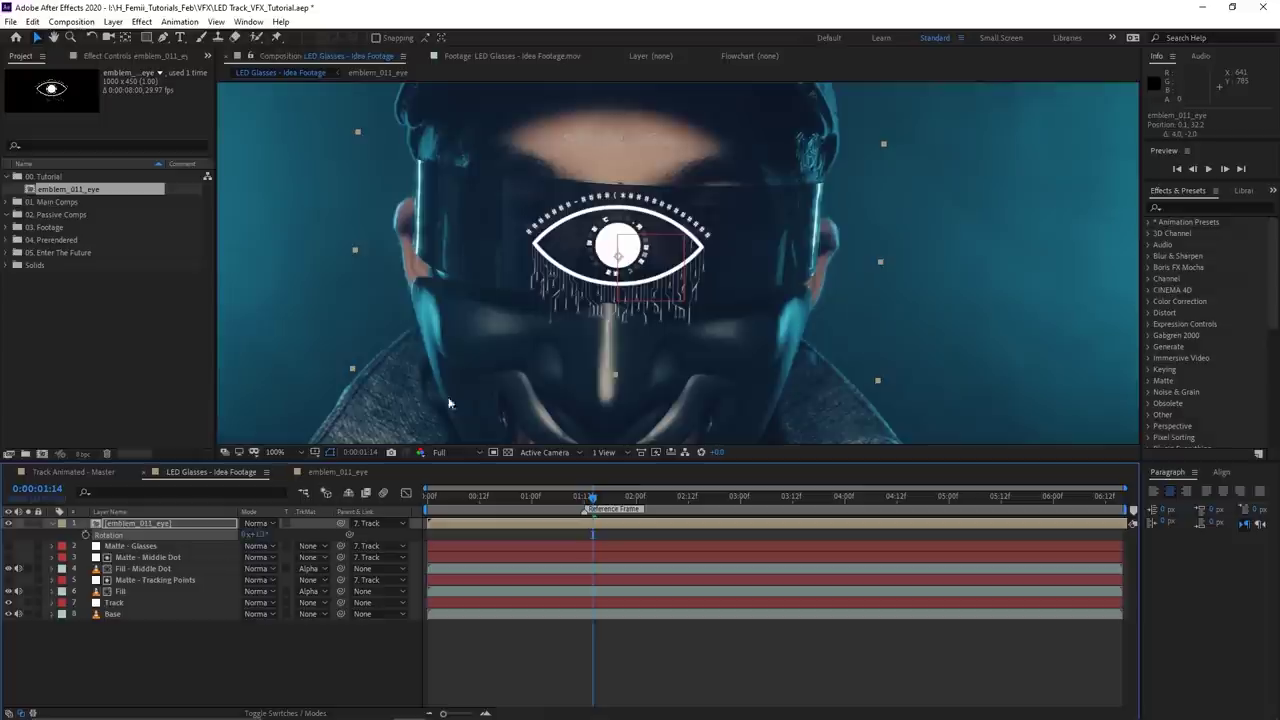
{"action": "left_click_drag", "start_coordinate": [624, 281], "coordinate": [624, 262]}
{"action": "left_click", "coordinate": [258, 536]}
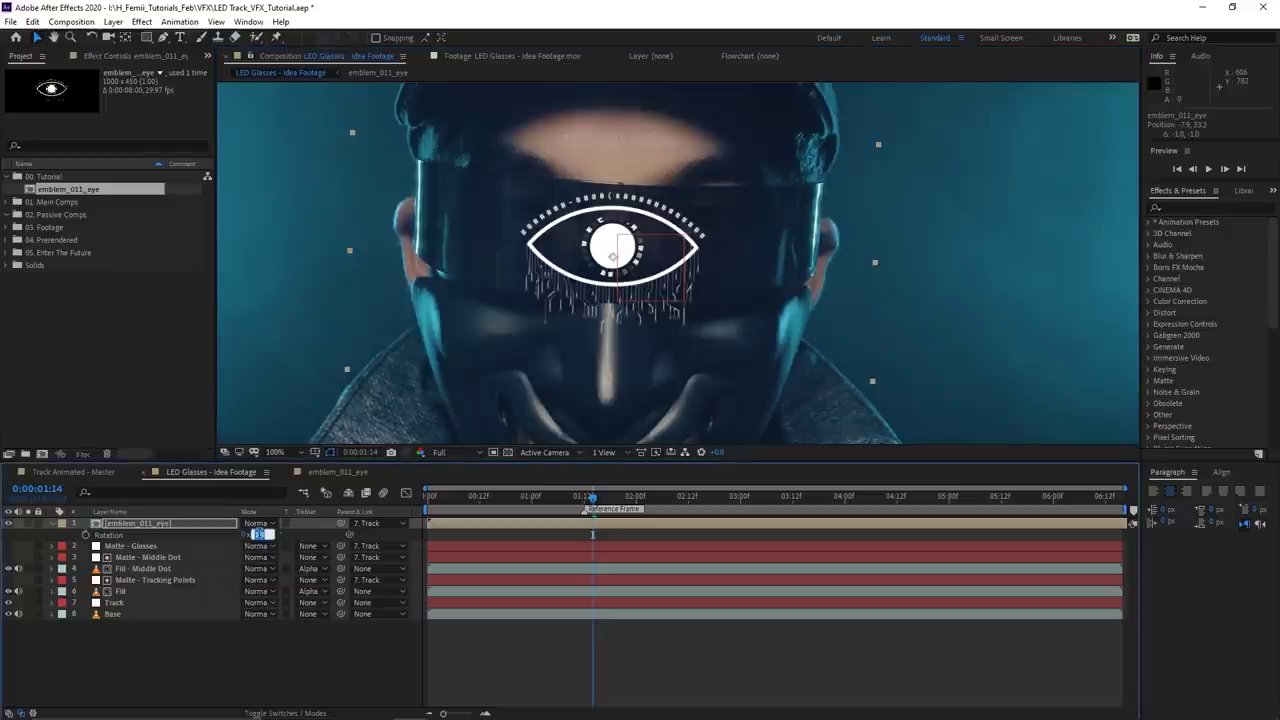
{"action": "type", "text": "2"}
{"action": "key", "text": "Return"}
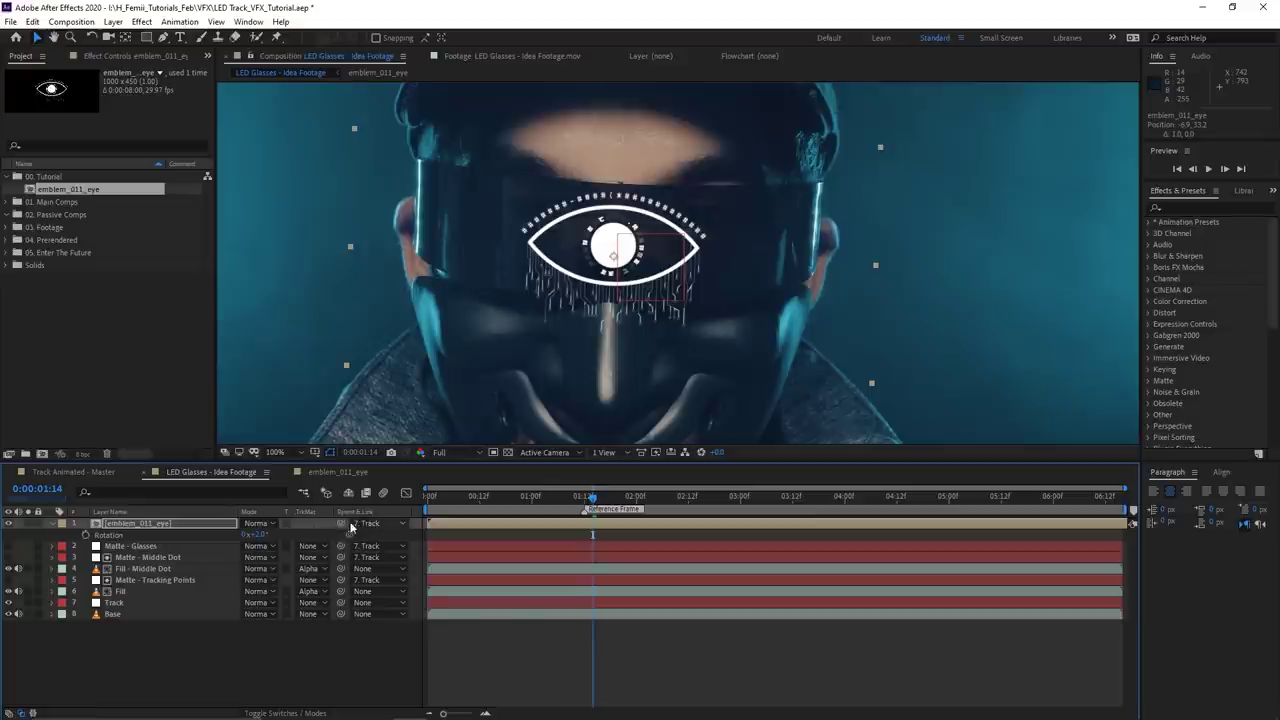
- Play the composition from near its start to check how the emblem follows the visor, then return to the reference frame
{"action": "left_click_drag", "start_coordinate": [575, 503], "coordinate": [453, 512]}
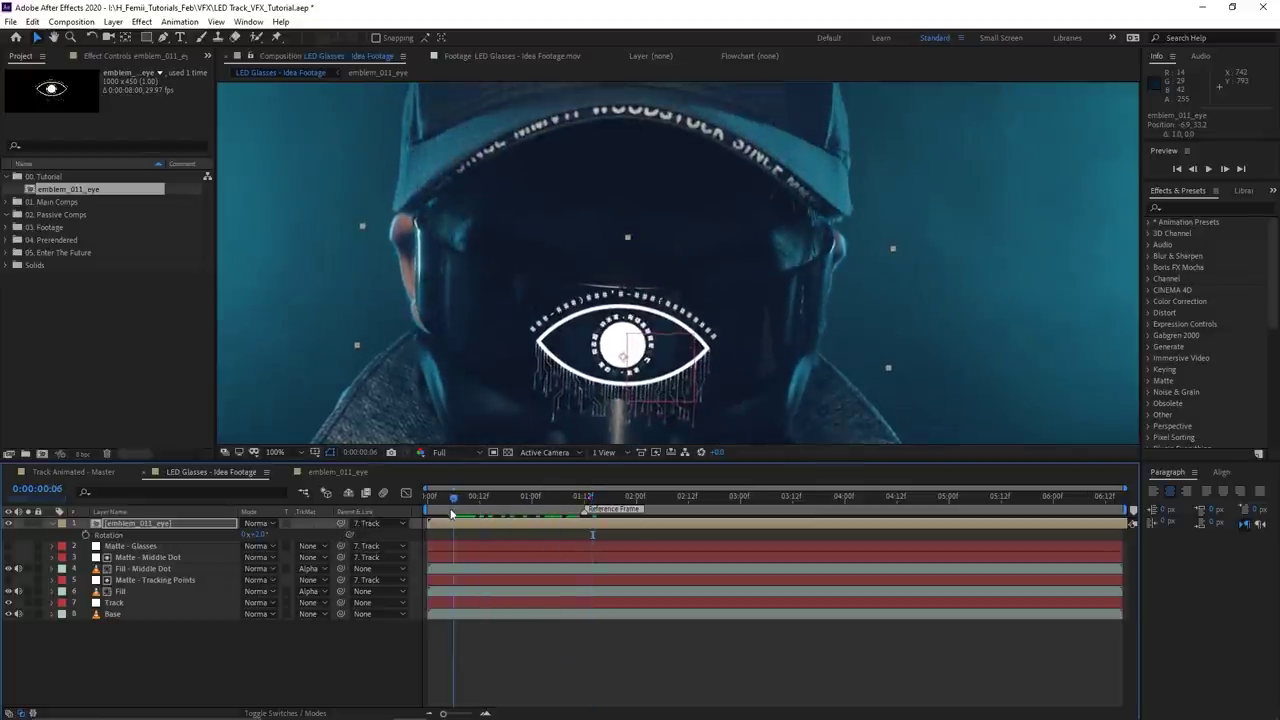
{"action": "scroll", "coordinate": [586, 326], "scroll_direction": "down", "scroll_amount": 1}
{"action": "key", "text": "space"}
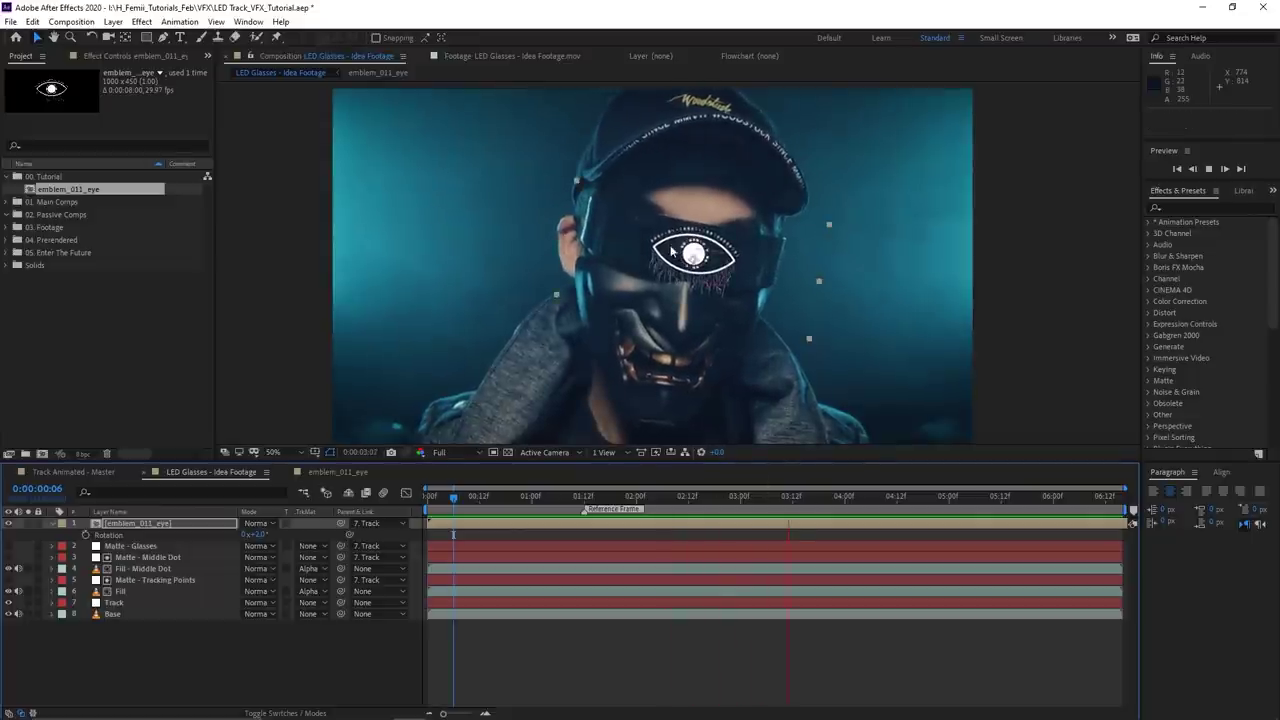
{"action": "key", "text": "space"}
{"action": "scroll", "coordinate": [652, 277], "scroll_direction": "up", "scroll_amount": 2}
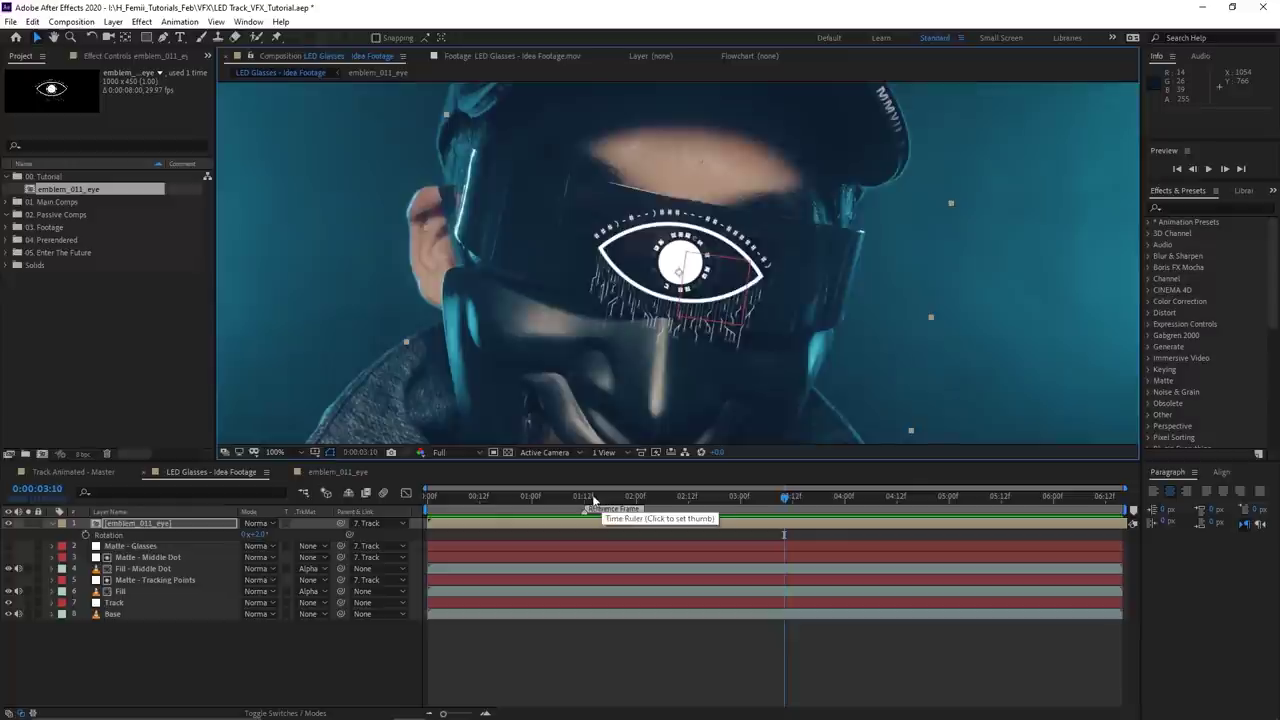
{"action": "left_click", "coordinate": [584, 500]}
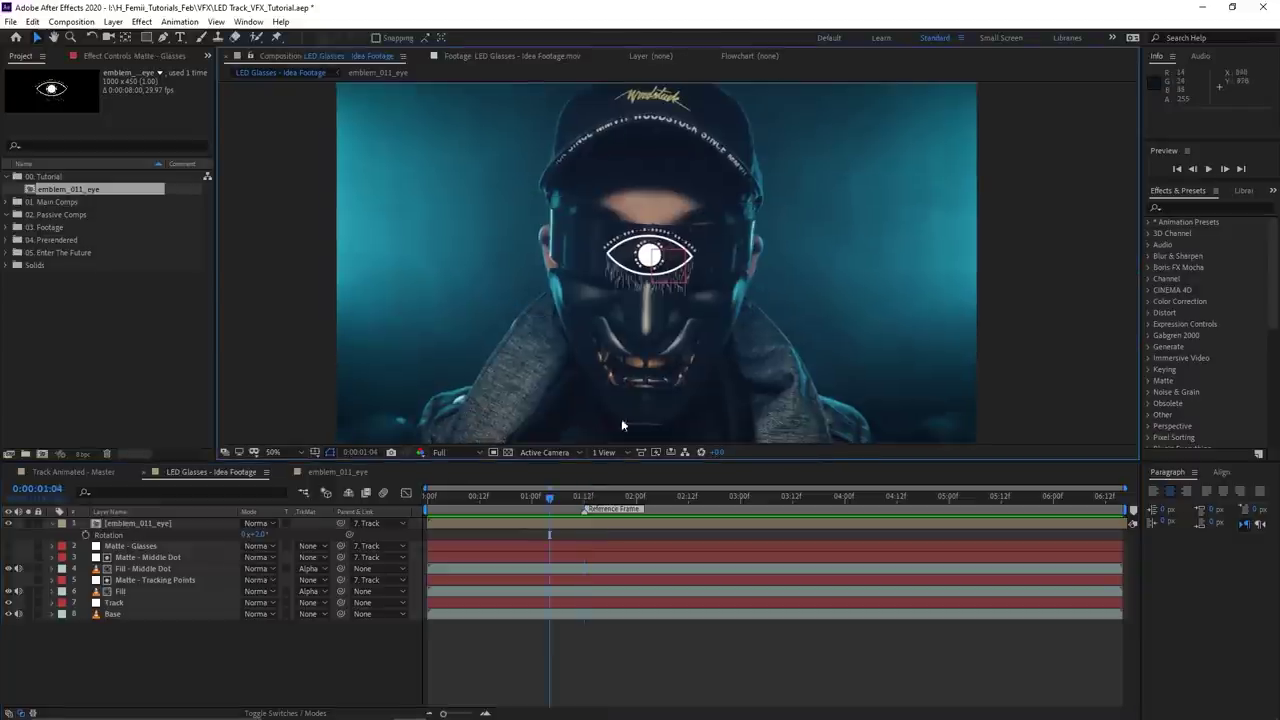
- Place the emblem_011_eye layer below Matte - Glasses and assign it the Luma Matte "Matte - Glasses" track matte
{"action": "left_click", "coordinate": [149, 547]}
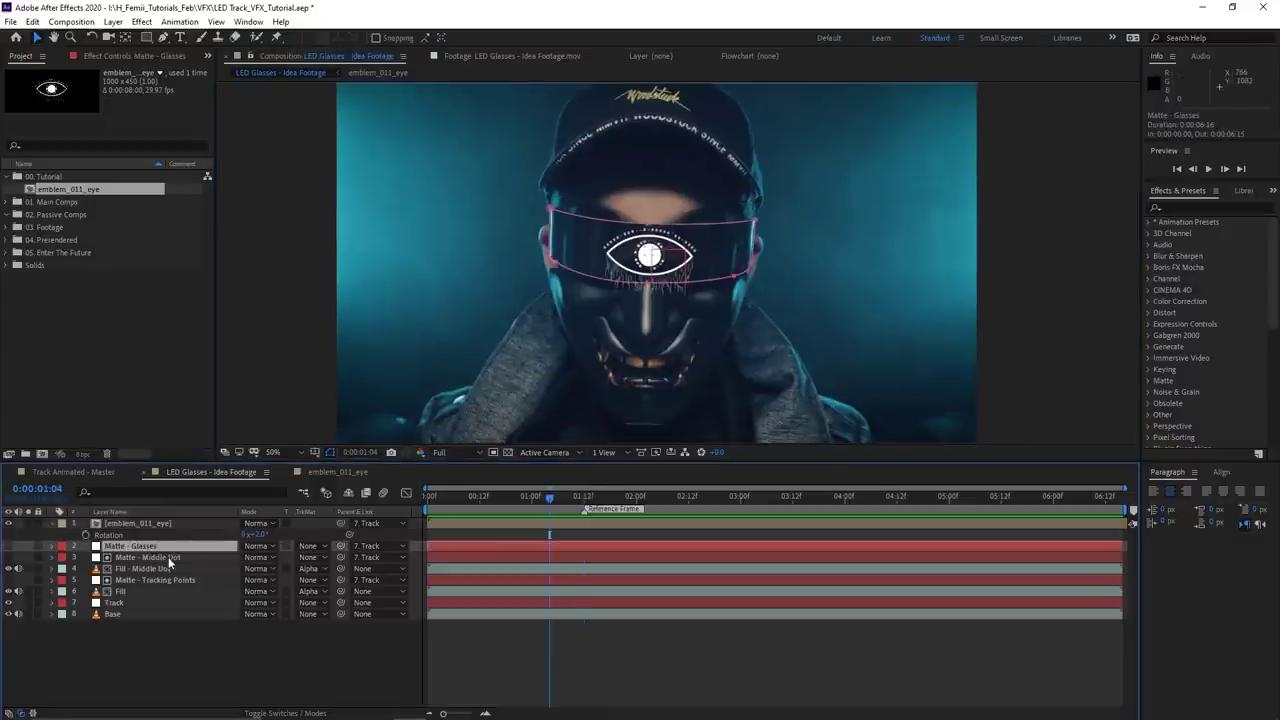
{"action": "scroll", "coordinate": [553, 437], "scroll_direction": "up", "scroll_amount": 4}
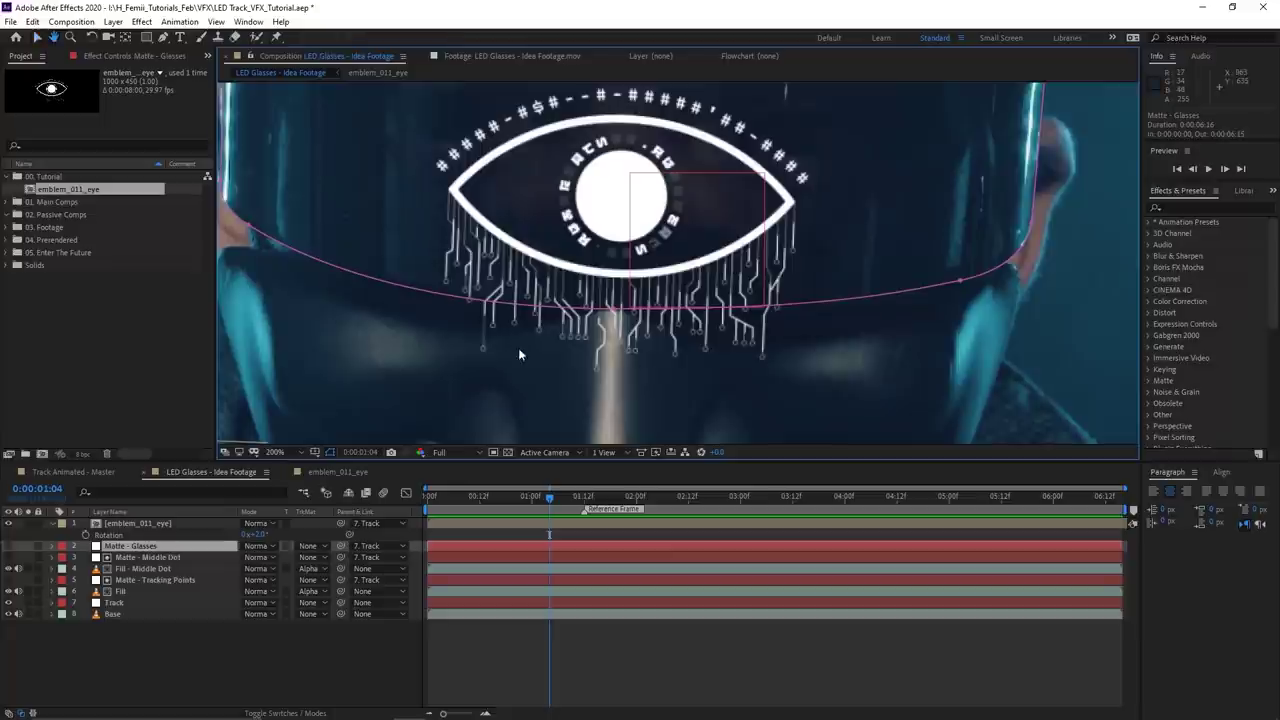
{"action": "left_click", "coordinate": [576, 676]}
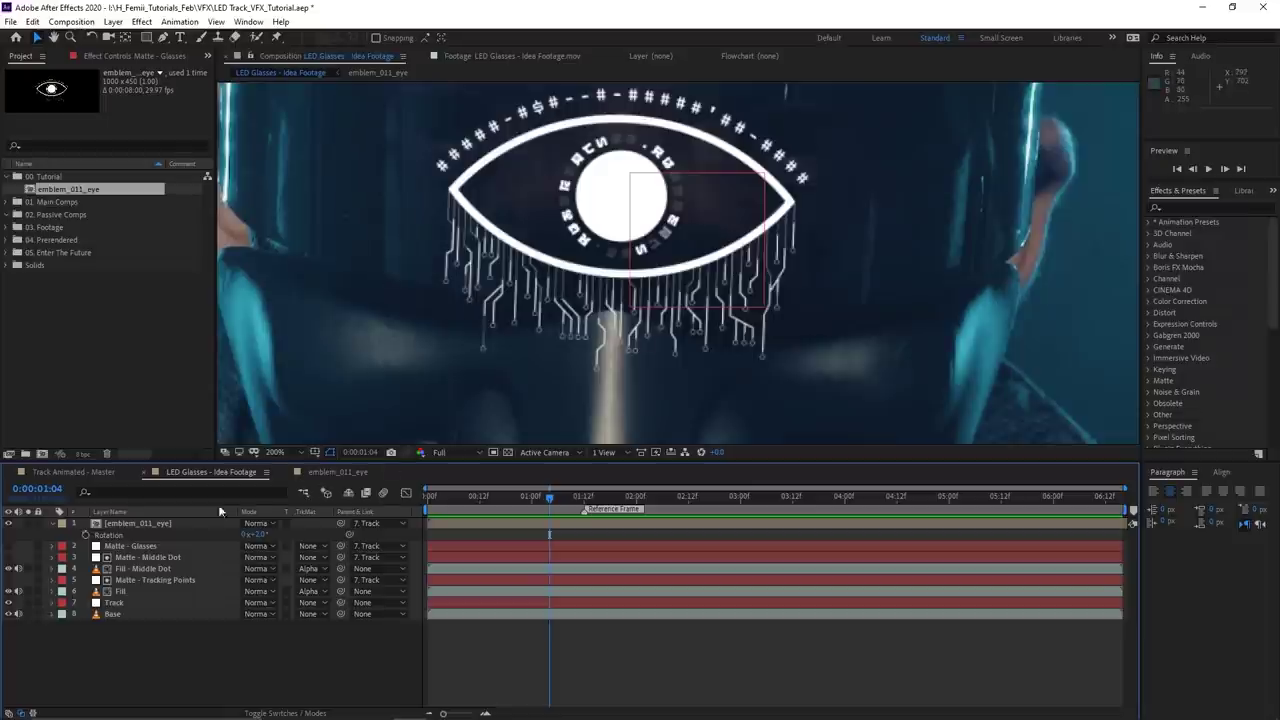
{"action": "scroll", "coordinate": [660, 318], "scroll_direction": "down", "scroll_amount": 2}
{"action": "left_click_drag", "start_coordinate": [152, 521], "coordinate": [157, 557]}
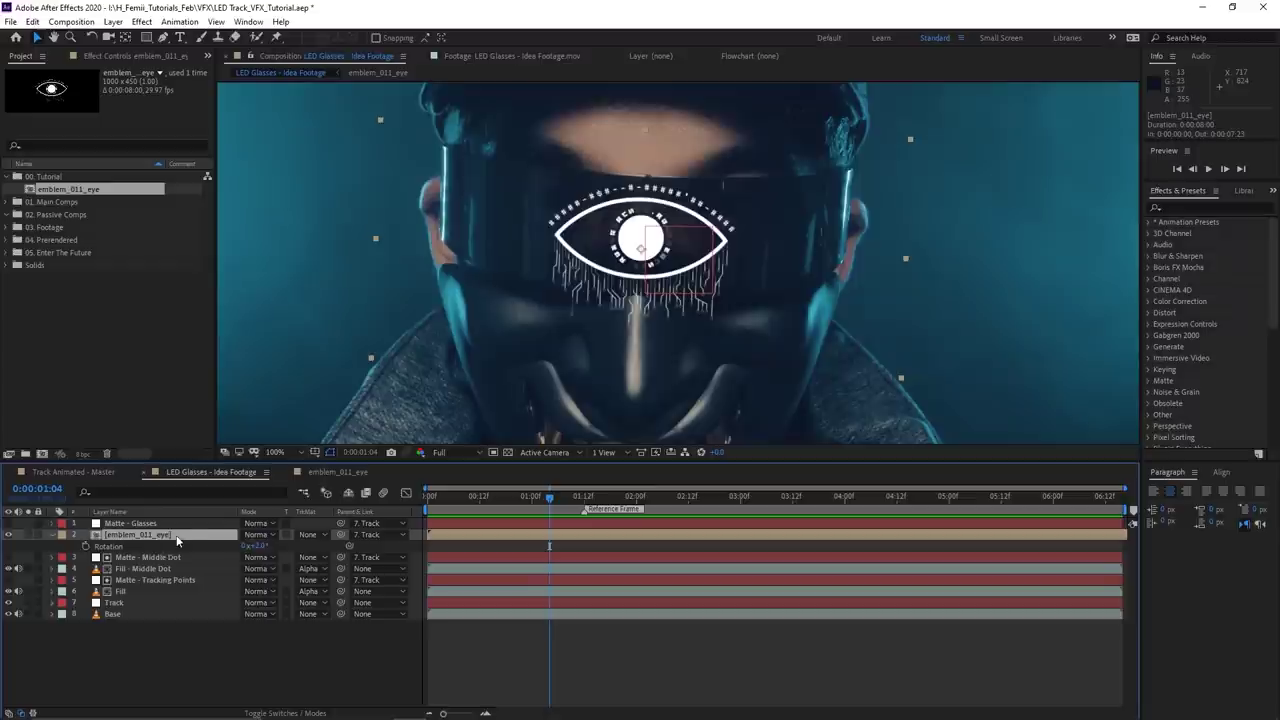
{"action": "left_click", "coordinate": [310, 537]}
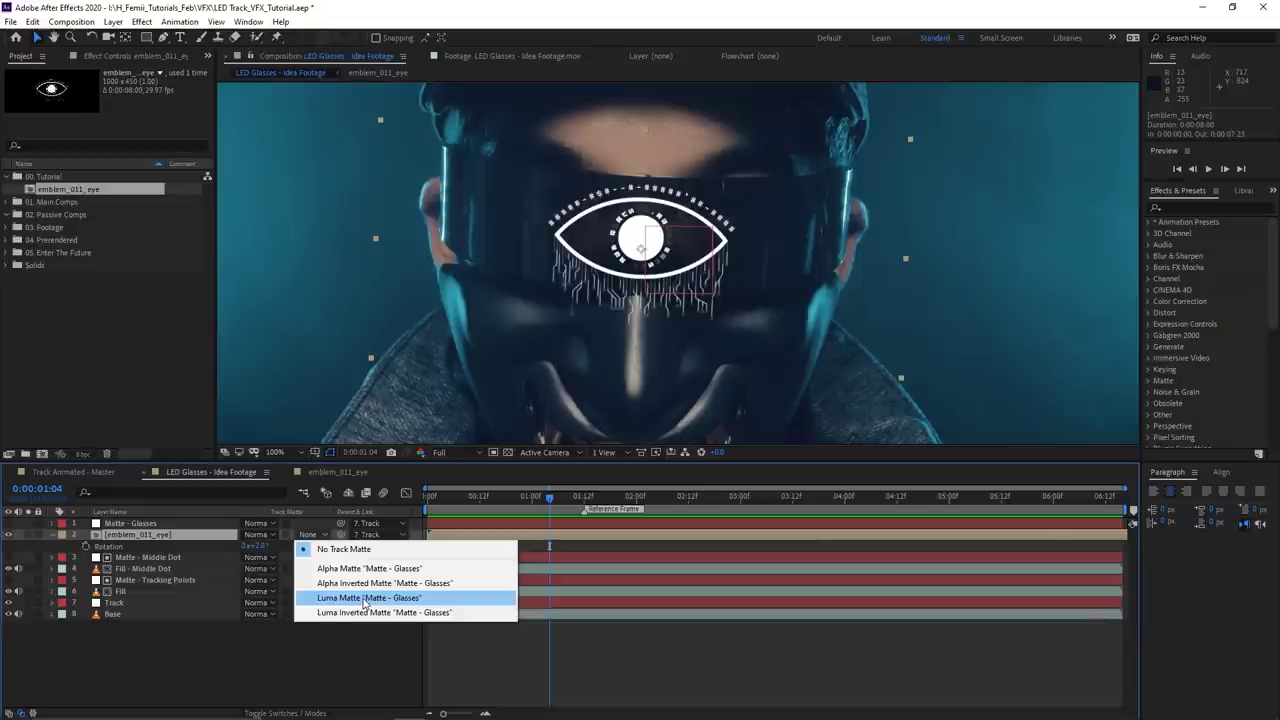
{"action": "left_click", "coordinate": [364, 603]}
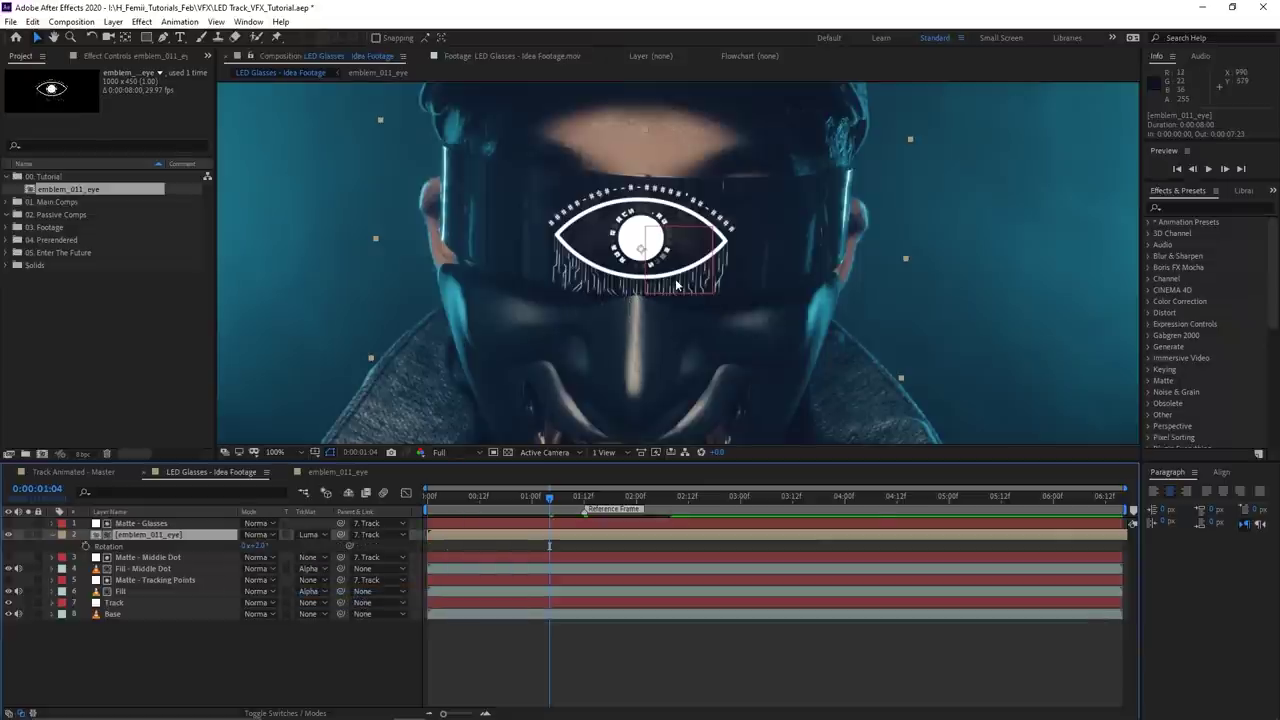
{"action": "scroll", "coordinate": [672, 292], "scroll_direction": "up", "scroll_amount": 2}
{"action": "scroll", "coordinate": [660, 298], "scroll_direction": "down", "scroll_amount": 2}
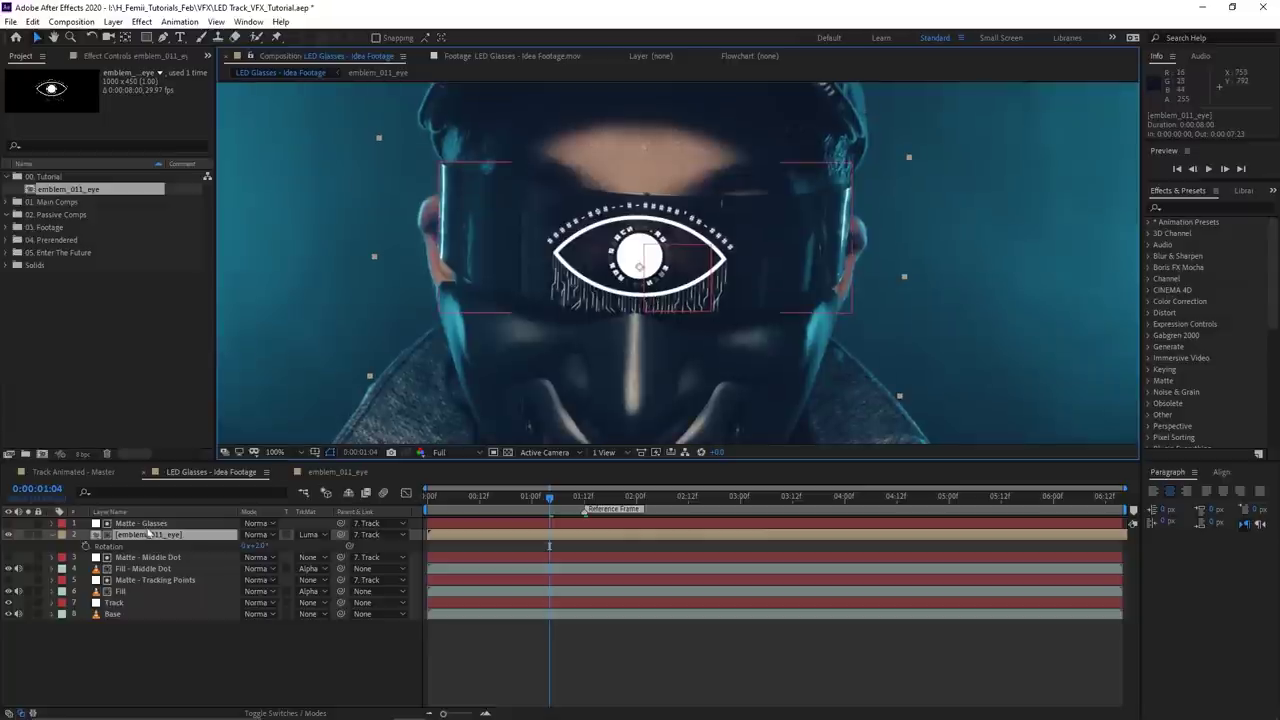
- Scale the emblem_011_eye layer down to about 72% and recenter it within the visor
{"action": "key", "text": "s"}
{"action": "left_click_drag", "start_coordinate": [263, 552], "coordinate": [226, 552]}
{"action": "left_click_drag", "start_coordinate": [659, 265], "coordinate": [654, 235]}
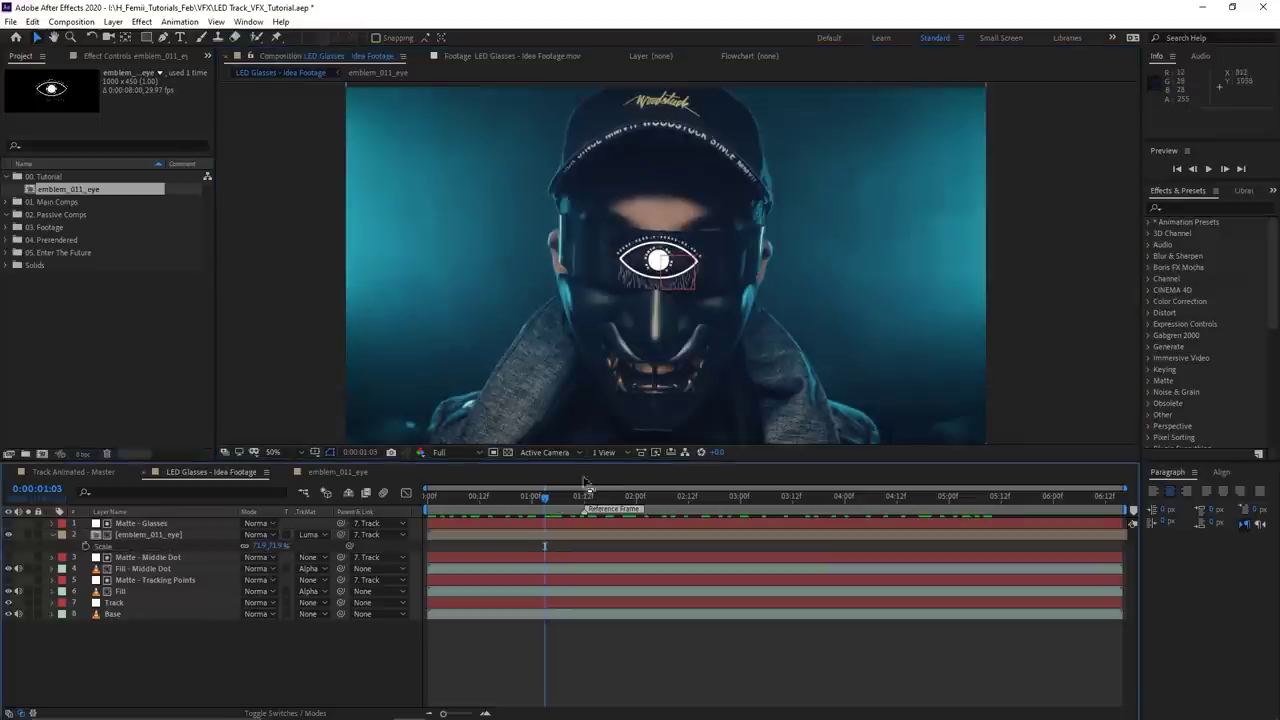
{"action": "scroll", "coordinate": [673, 338], "scroll_direction": "up", "scroll_amount": 1}
{"action": "left_click_drag", "start_coordinate": [673, 334], "coordinate": [627, 327]}
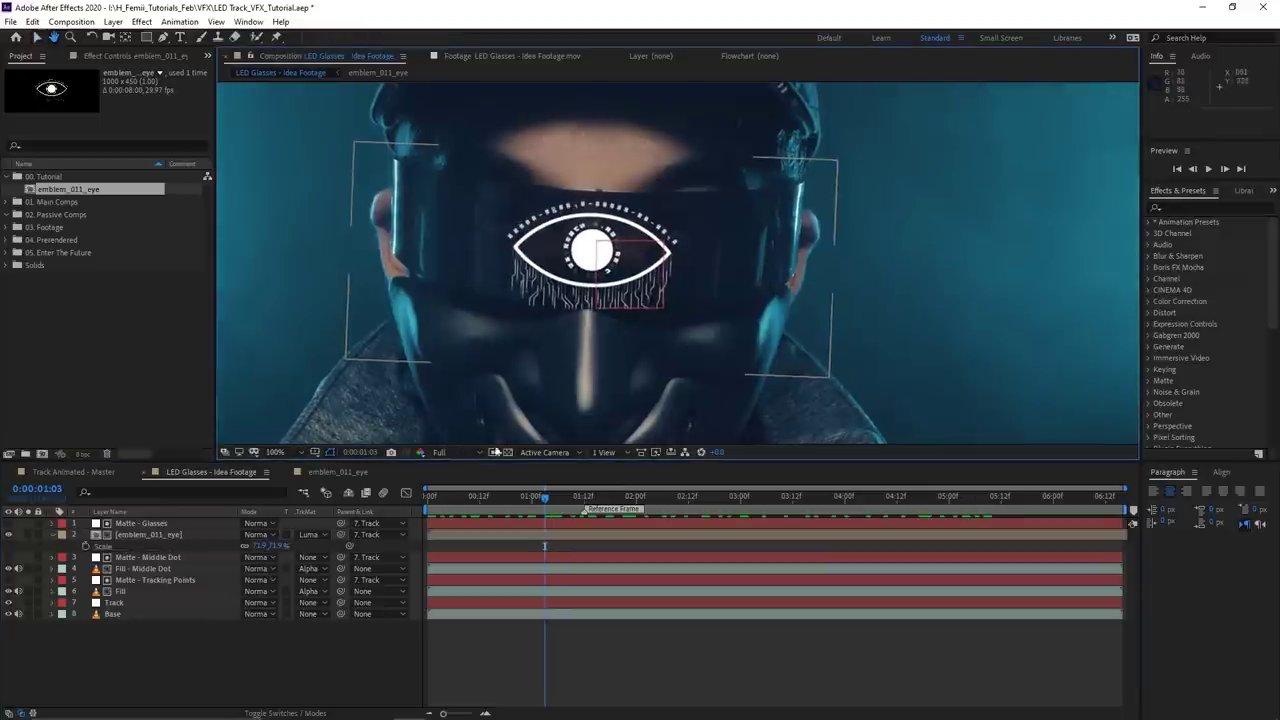
- Create a white solid named CC Ball at the top of the emblem_011_eye composition
{"action": "left_click", "coordinate": [334, 472]}
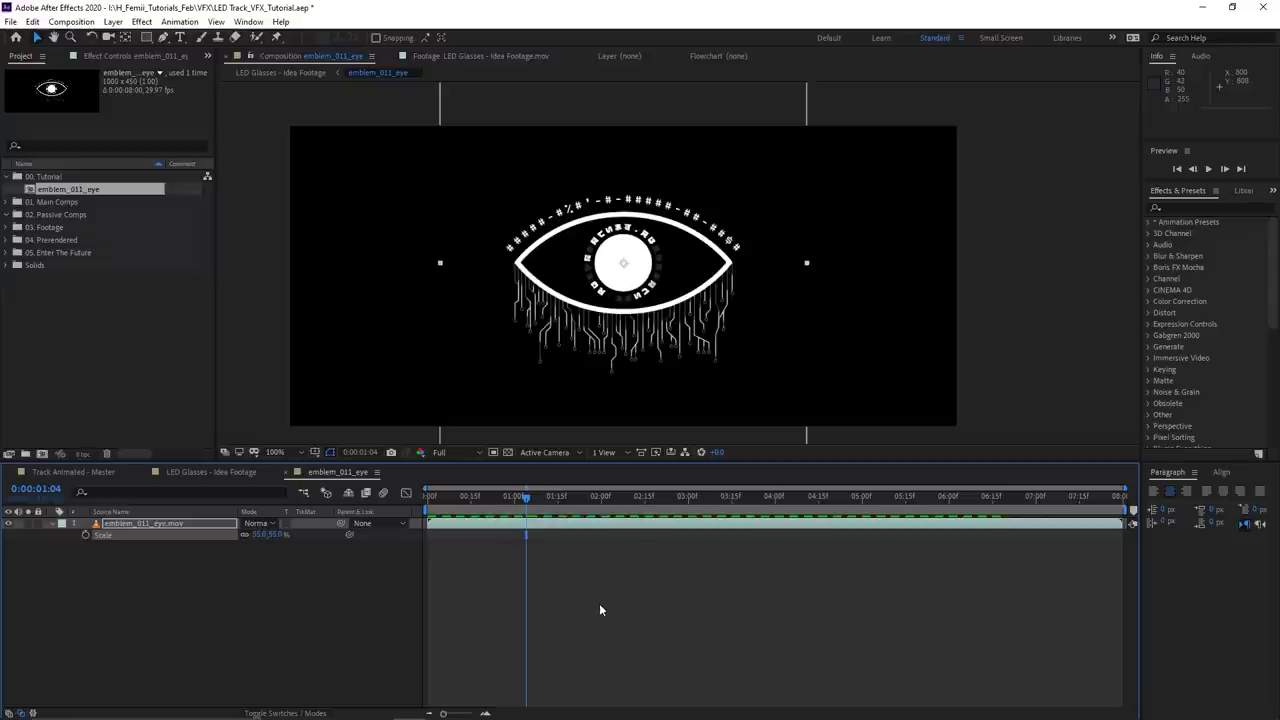
{"action": "left_click", "coordinate": [521, 507]}
{"action": "left_click", "coordinate": [529, 578]}
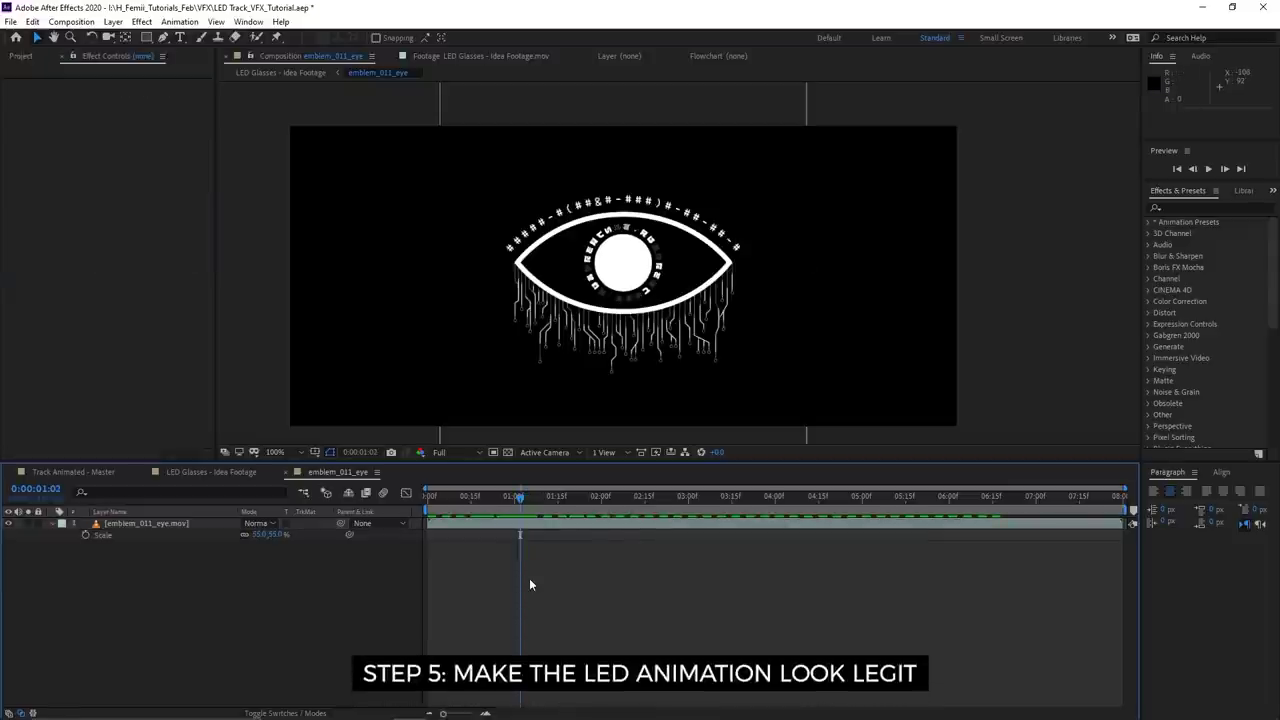
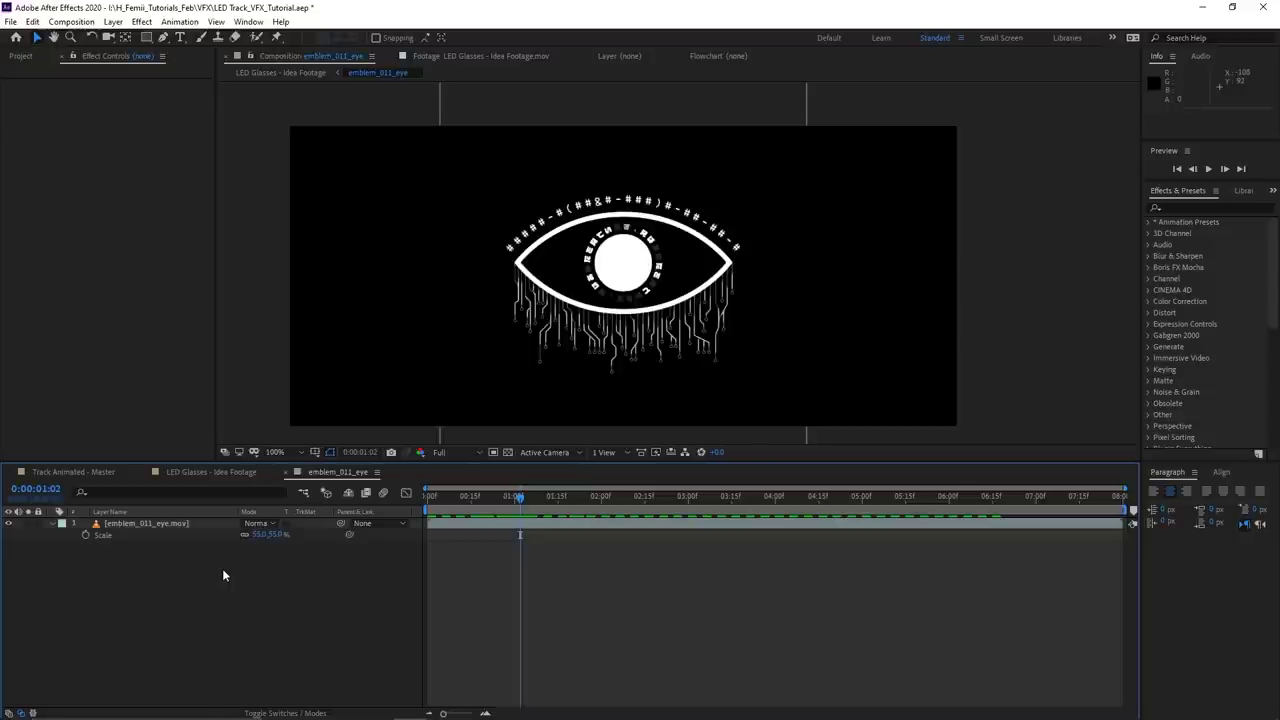
{"action": "key", "text": "ctrl+y"}
{"action": "type", "text": "CC"}
{"action": "key", "text": "Return"}
- Apply the CC Ball Action effect to the CC Ball solid
{"action": "key", "text": "ctrl+space"}
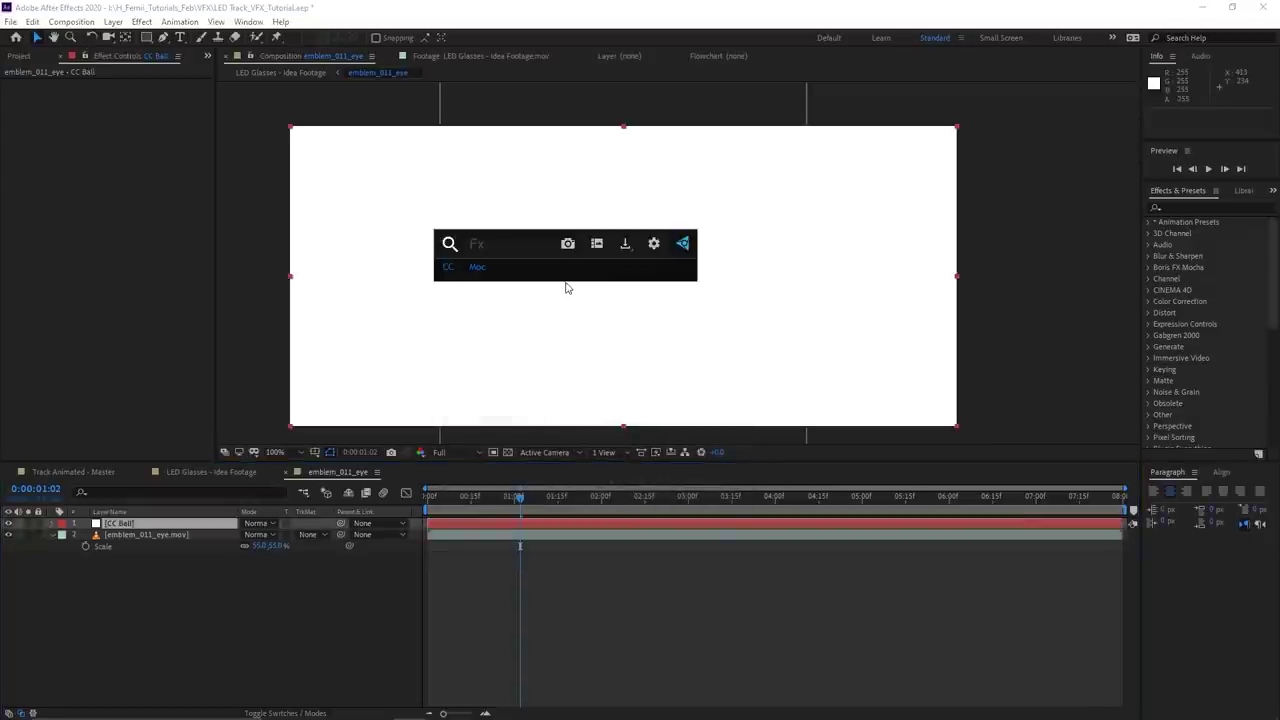
{"action": "type", "text": "cc ball"}
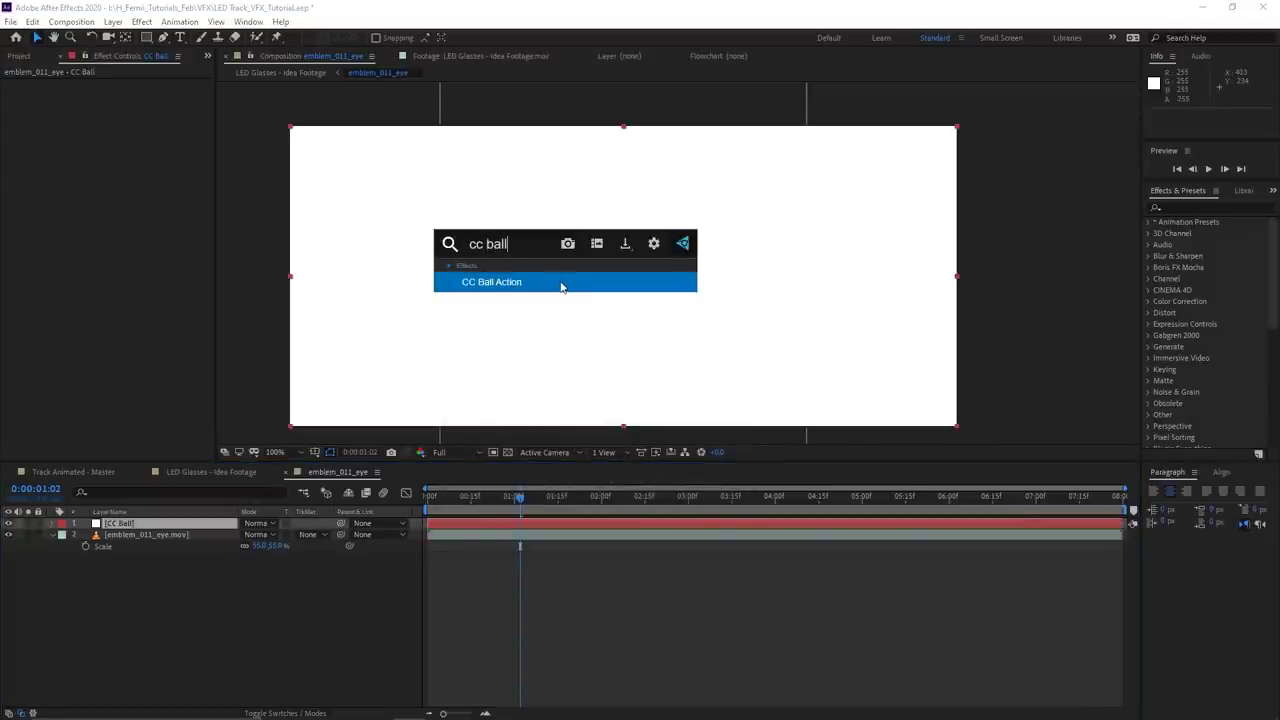
{"action": "left_click", "coordinate": [561, 284]}
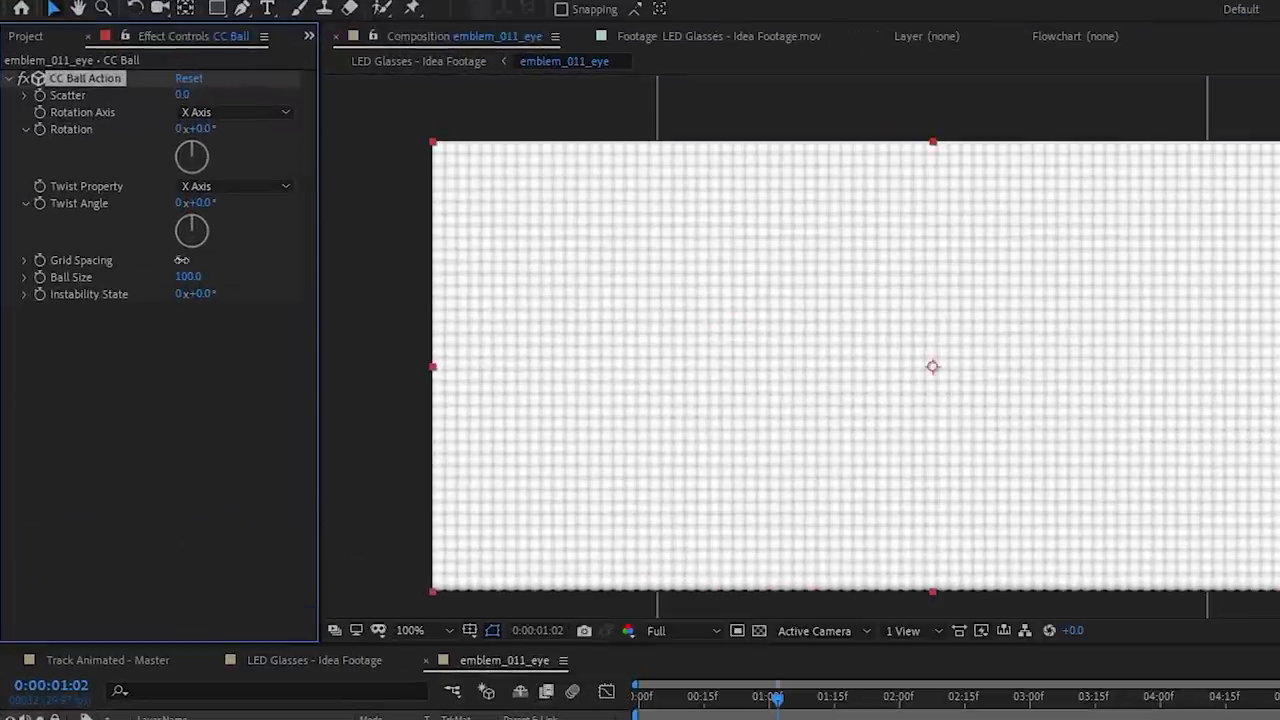
- Set CC Ball Action's Grid Spacing to 1 and Ball Size to 55
{"action": "left_click_drag", "start_coordinate": [181, 260], "coordinate": [161, 260]}
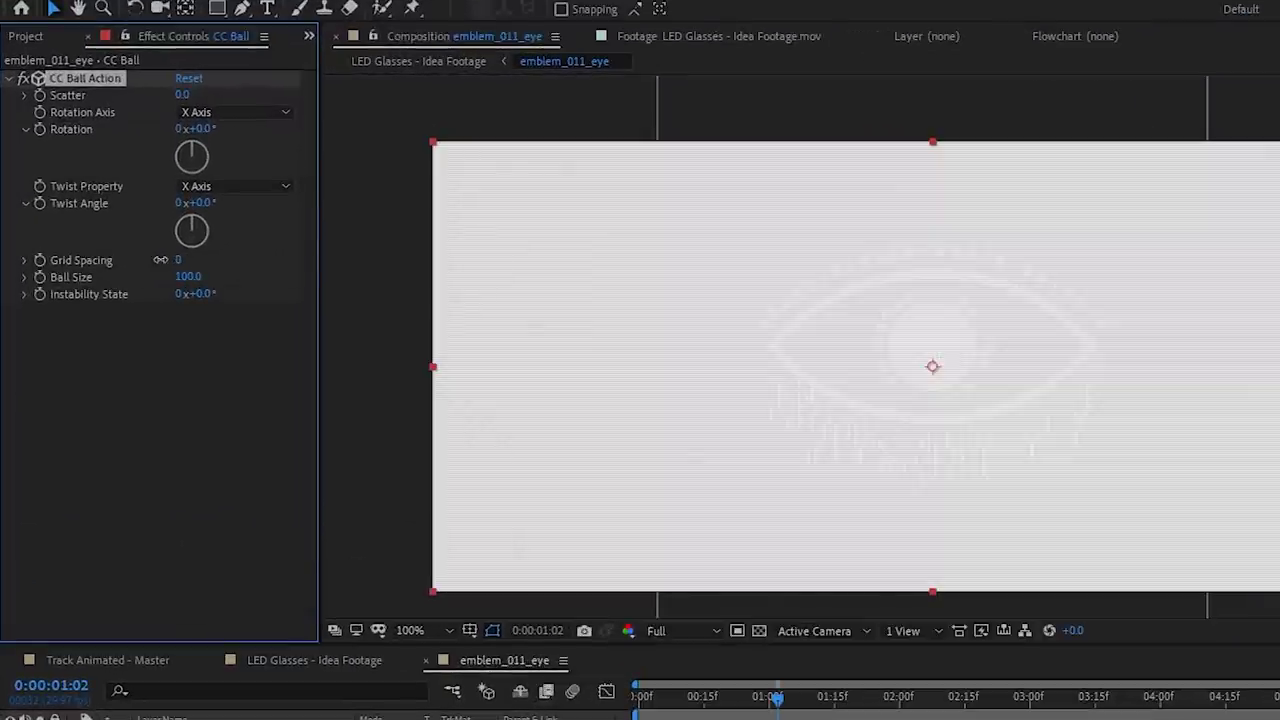
{"action": "left_click", "coordinate": [177, 260]}
{"action": "type", "text": "1"}
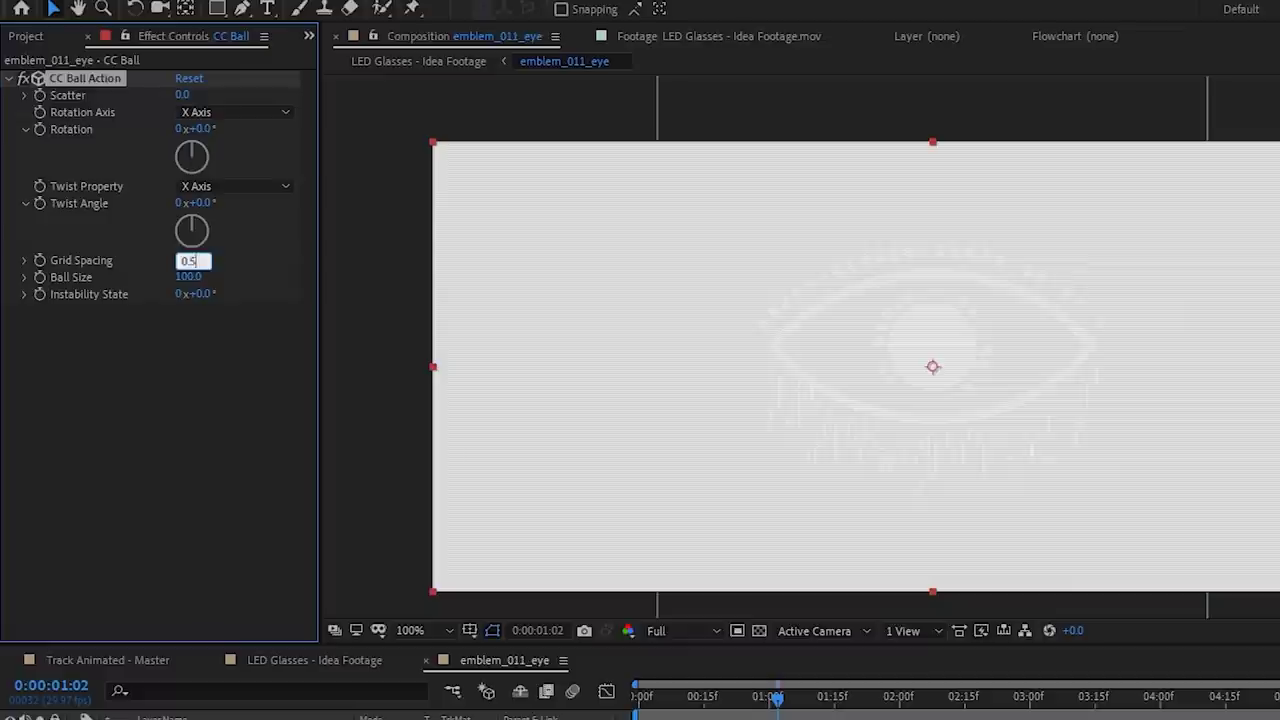
{"action": "key", "text": "Return"}
{"action": "left_click_drag", "start_coordinate": [184, 277], "coordinate": [131, 276]}
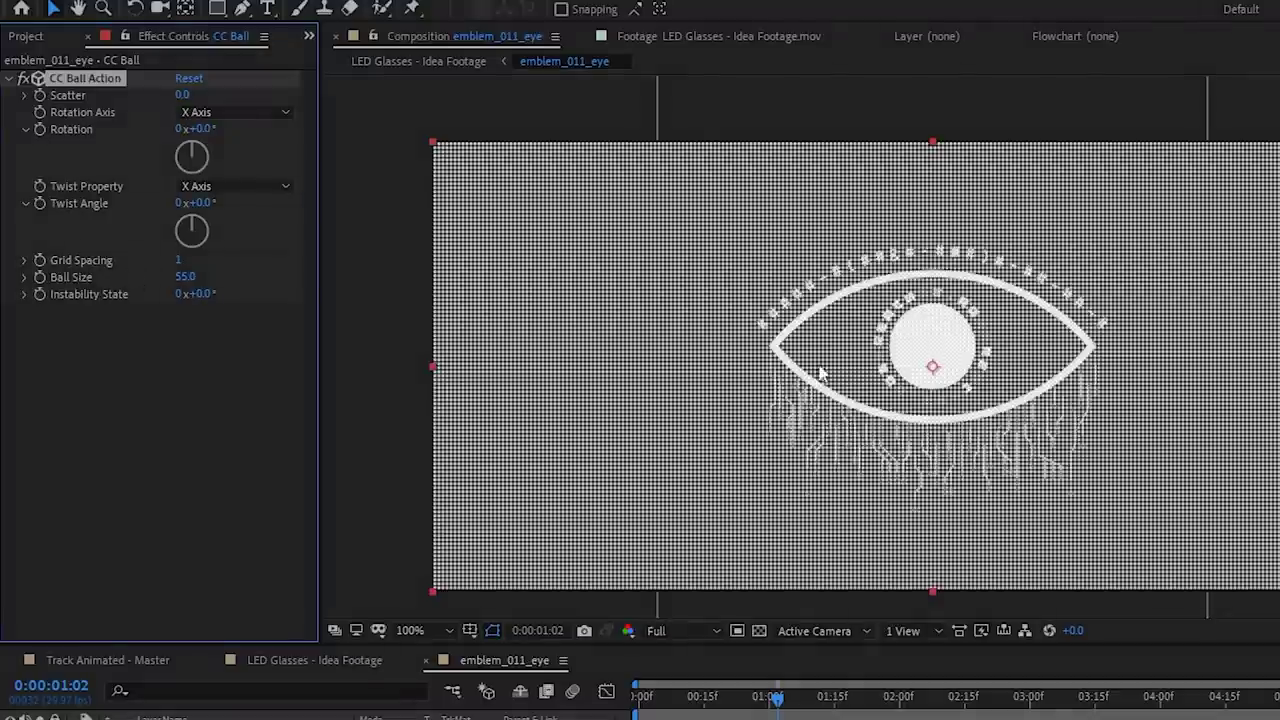
- Set the emblem_011_eye.mov layer's track matte to Luma Matte "CC Ball"
{"action": "scroll", "coordinate": [894, 320], "scroll_direction": "up", "scroll_amount": 2}
{"action": "left_click_drag", "start_coordinate": [915, 290], "coordinate": [925, 320]}
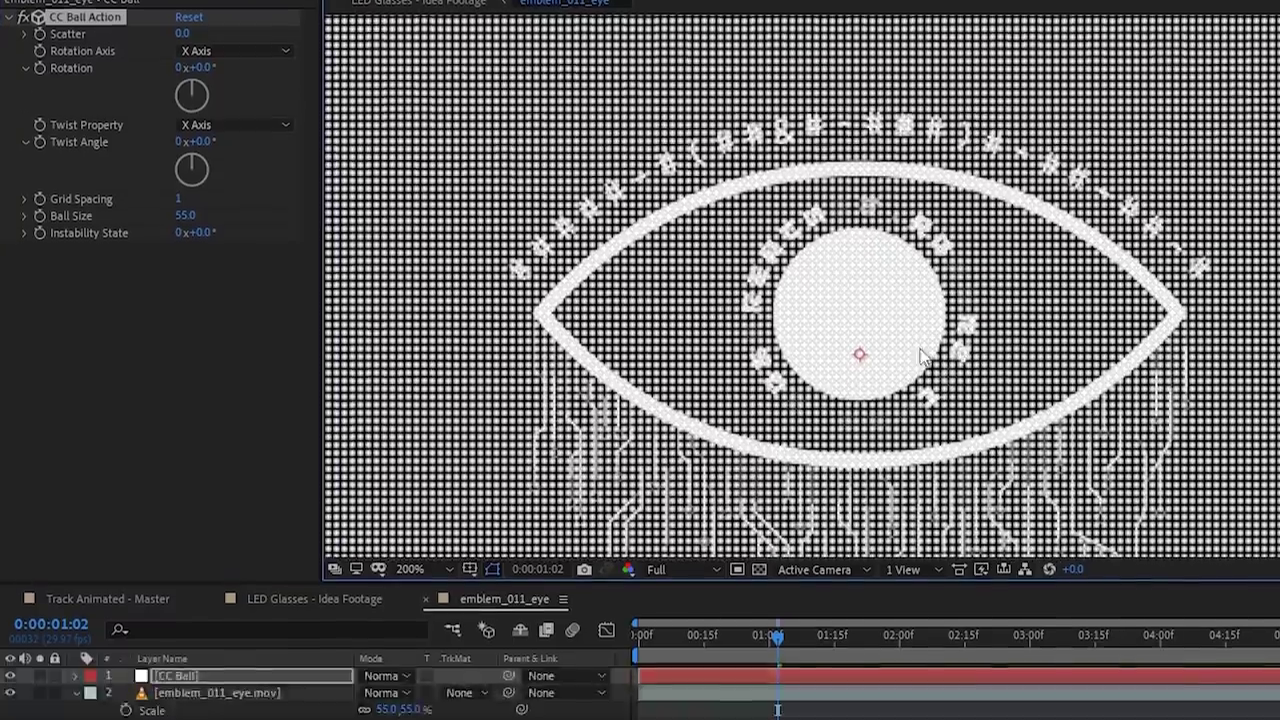
{"action": "left_click_drag", "start_coordinate": [923, 420], "coordinate": [966, 391]}
{"action": "left_click", "coordinate": [188, 428]}
{"action": "left_click", "coordinate": [245, 442]}
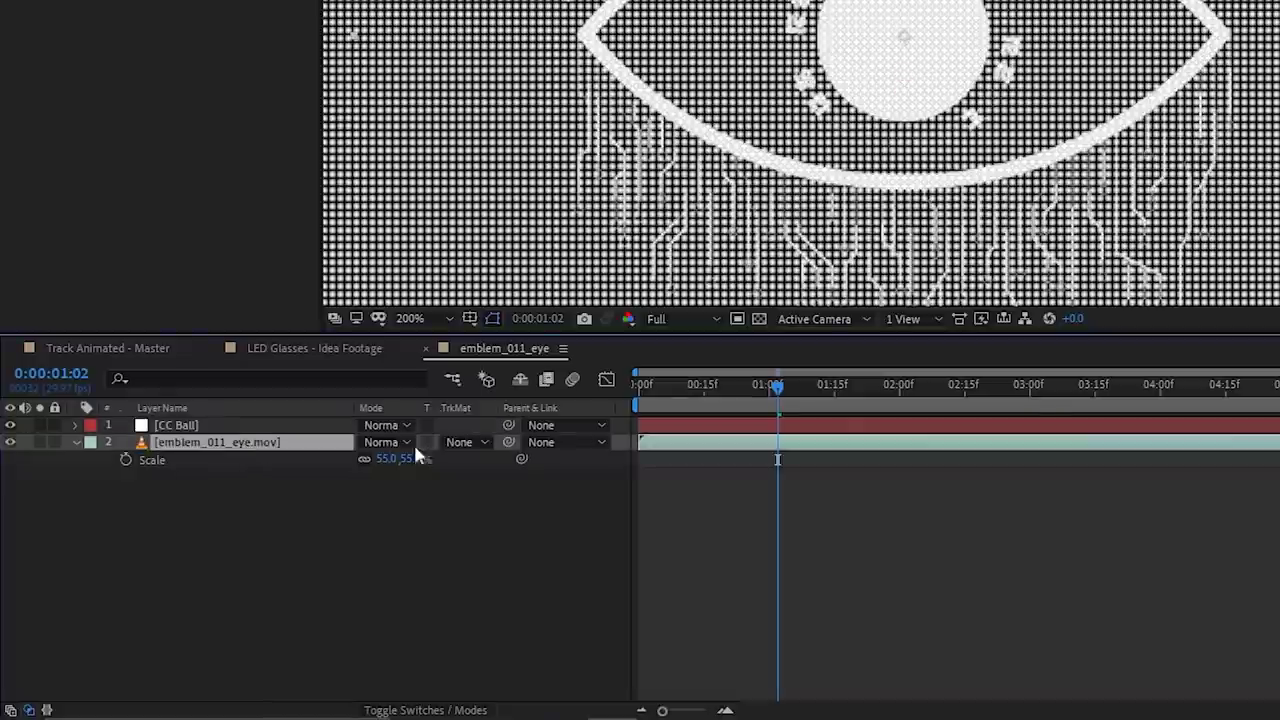
{"action": "left_click", "coordinate": [473, 442]}
{"action": "left_click", "coordinate": [499, 544]}
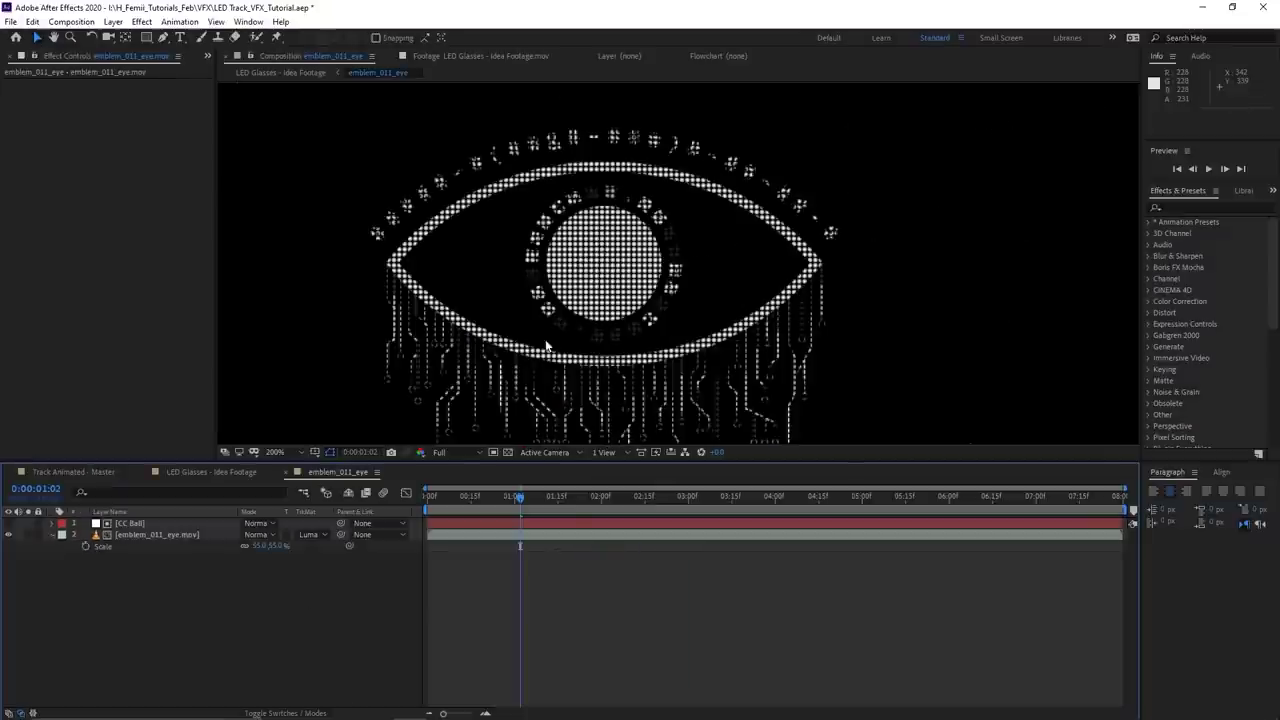
{"action": "scroll", "coordinate": [687, 269], "scroll_direction": "down", "scroll_amount": 1}
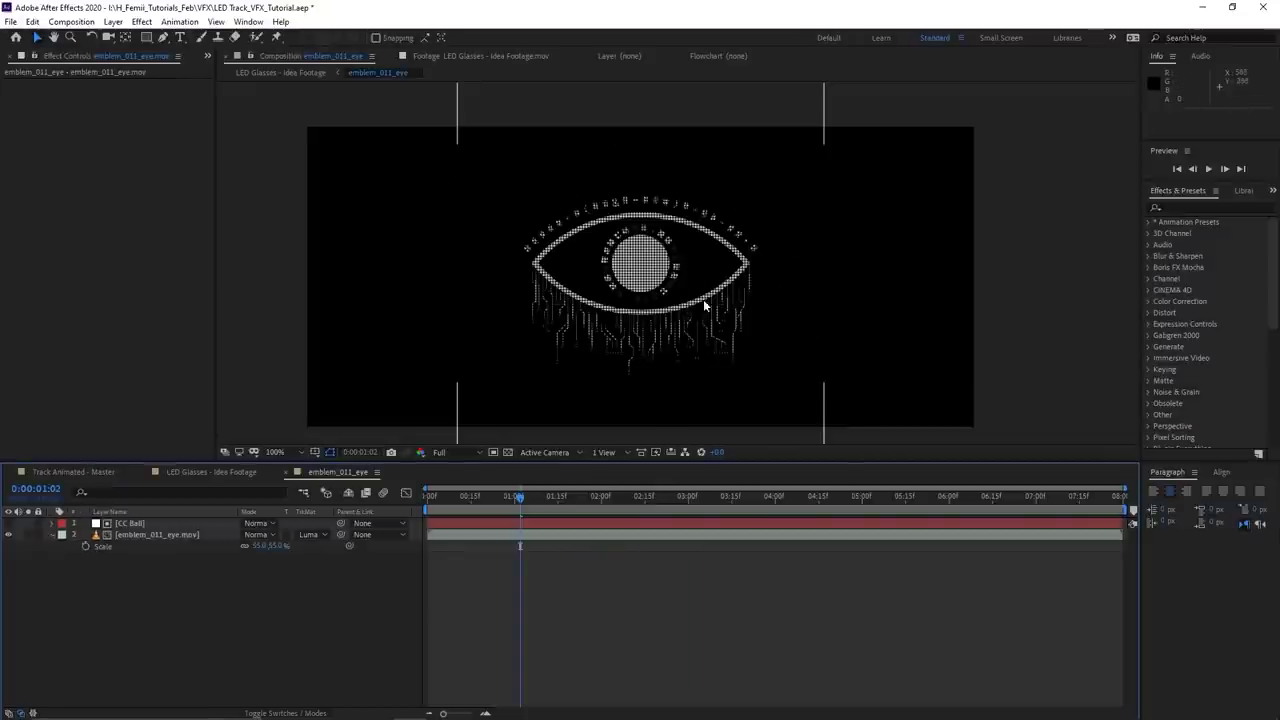
{"action": "scroll", "coordinate": [727, 316], "scroll_direction": "up", "scroll_amount": 3}
- Examine the dotted emblem on the visor at several times in the LED Glasses - Idea Footage composition, then reopen the emblem_011_eye composition
{"action": "left_click", "coordinate": [232, 472]}
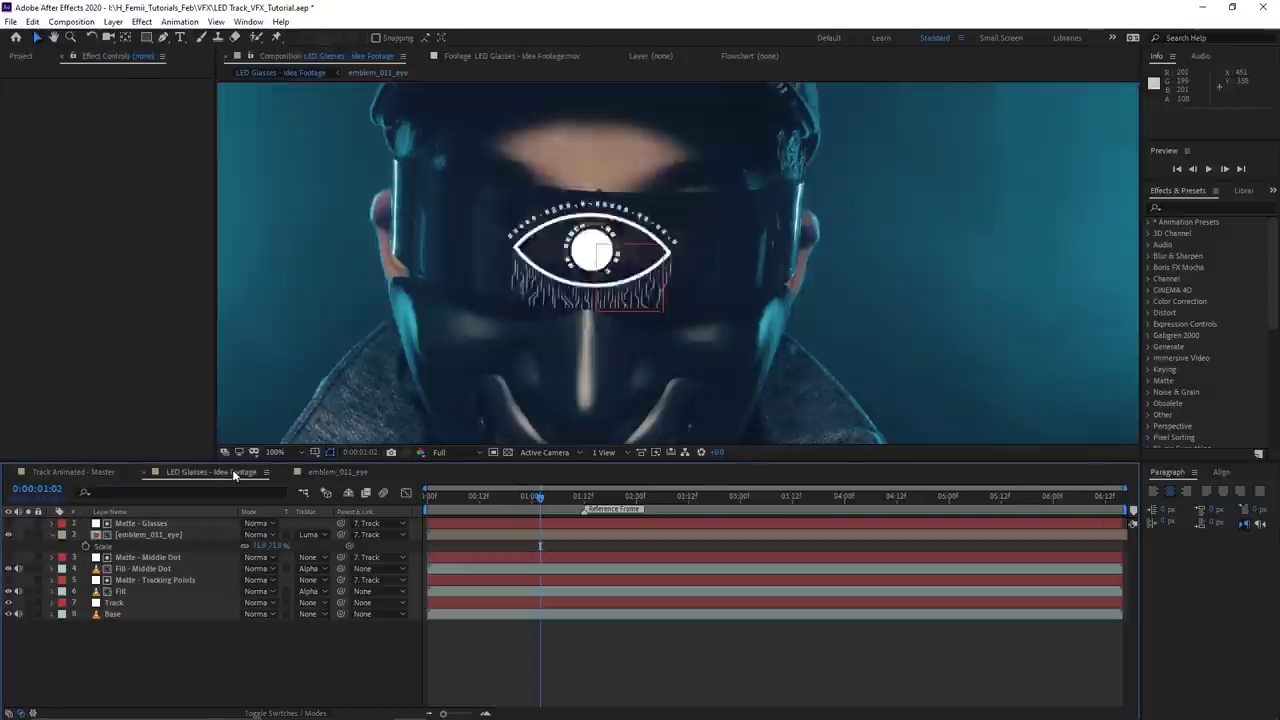
{"action": "scroll", "coordinate": [629, 277], "scroll_direction": "down", "scroll_amount": 2}
{"action": "left_click_drag", "start_coordinate": [575, 500], "coordinate": [728, 499]}
{"action": "scroll", "coordinate": [670, 203], "scroll_direction": "up", "scroll_amount": 1}
{"action": "left_click_drag", "start_coordinate": [650, 276], "coordinate": [563, 322]}
{"action": "left_click_drag", "start_coordinate": [726, 500], "coordinate": [602, 503]}
{"action": "scroll", "coordinate": [591, 271], "scroll_direction": "down", "scroll_amount": 1}
{"action": "double_click", "coordinate": [591, 271]}
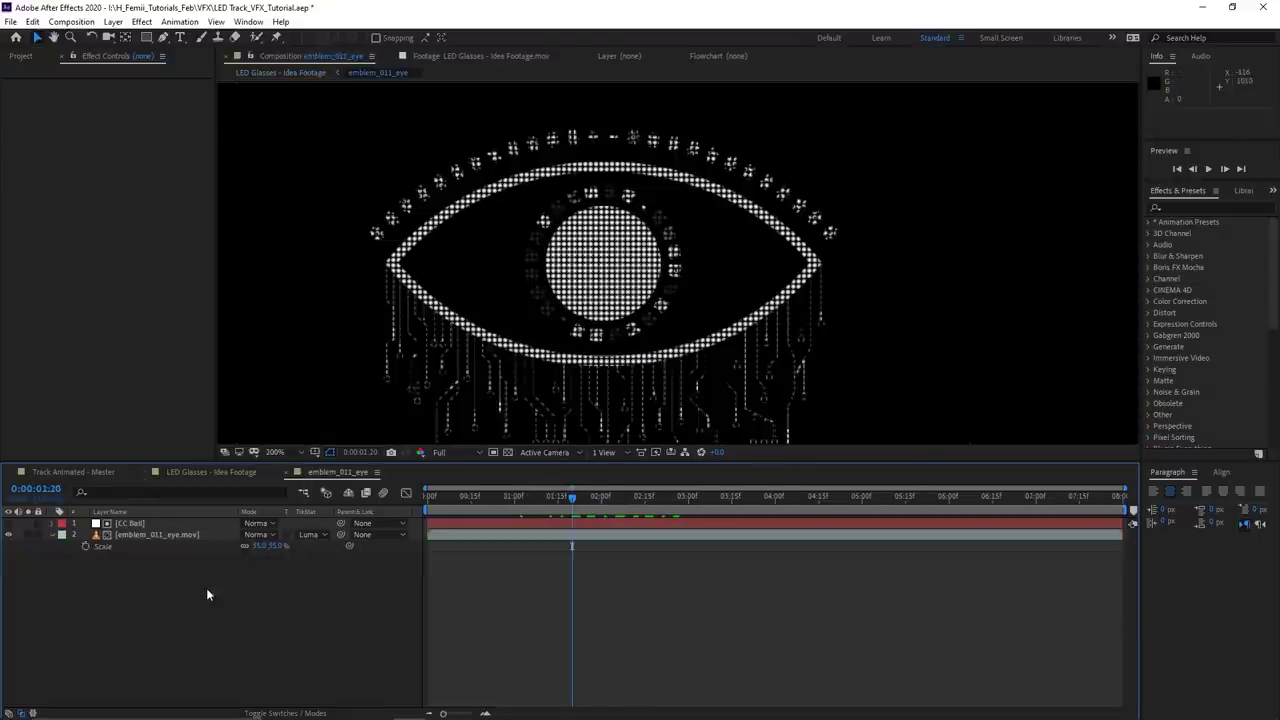
- Delete the CC Ball layer and add an adjustment layer named Blinds above the emblem_011_eye.mov layer
{"action": "left_click", "coordinate": [137, 527]}
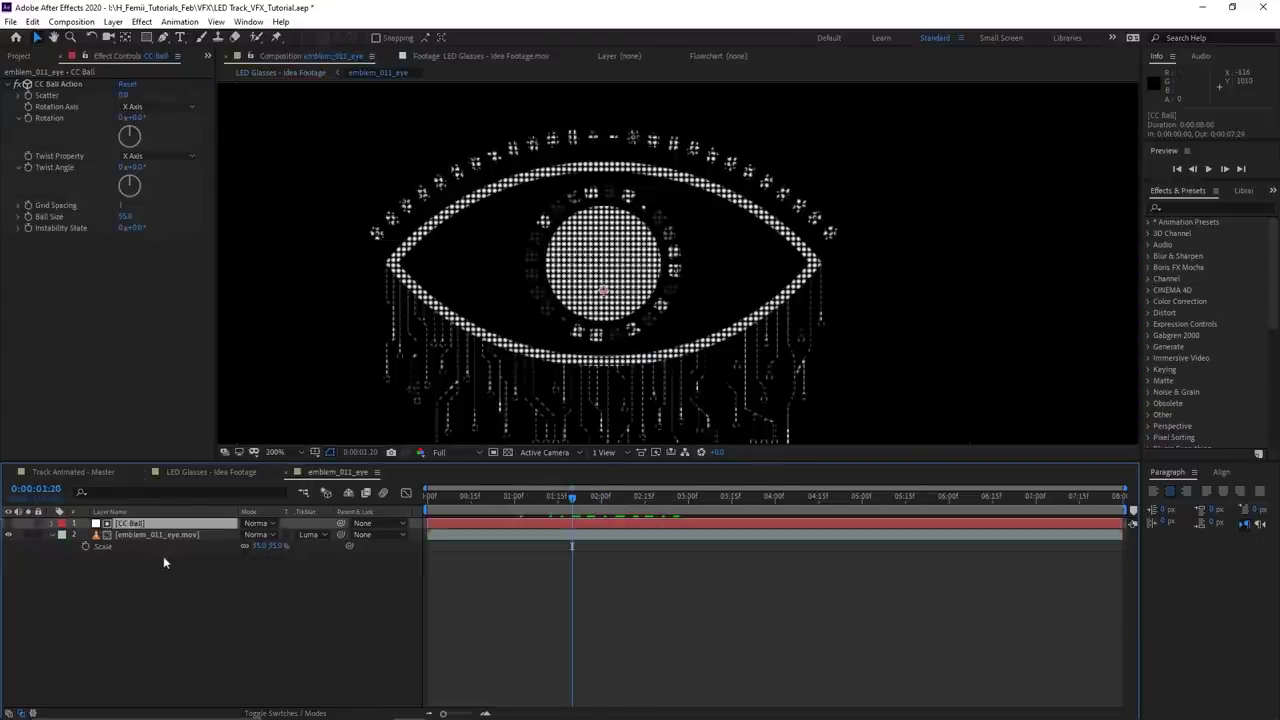
{"action": "key", "text": "Delete"}
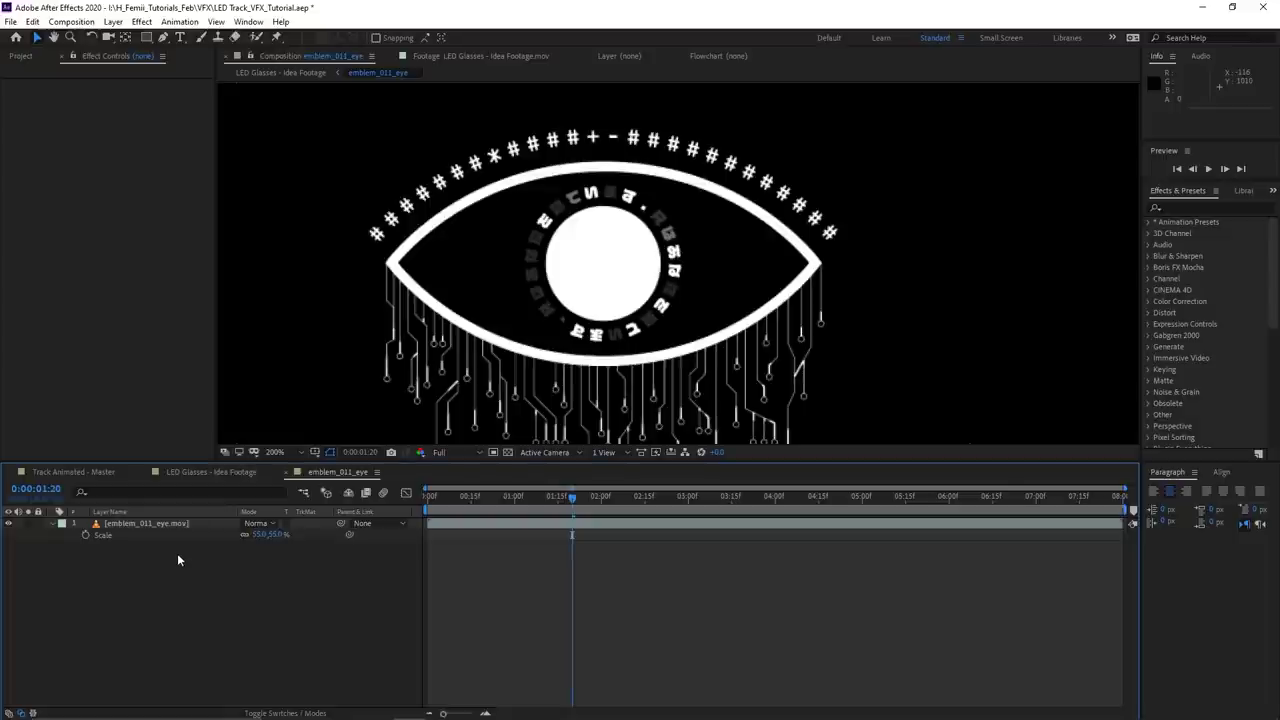
{"action": "right_click", "coordinate": [180, 555]}
{"action": "mouse_move", "coordinate": [209, 566]}
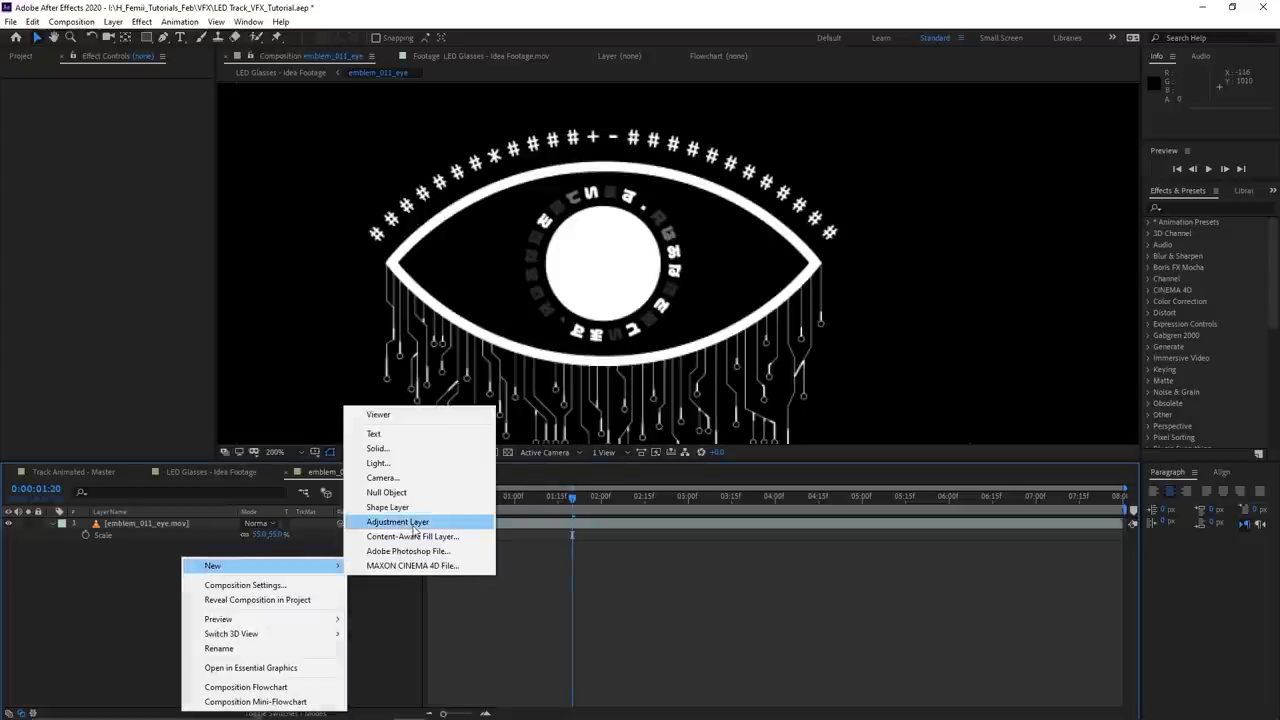
{"action": "left_click", "coordinate": [390, 523]}
{"action": "right_click", "coordinate": [127, 529]}
{"action": "left_click", "coordinate": [160, 512]}
{"action": "type", "text": "Blinds"}
{"action": "key", "text": "Return"}
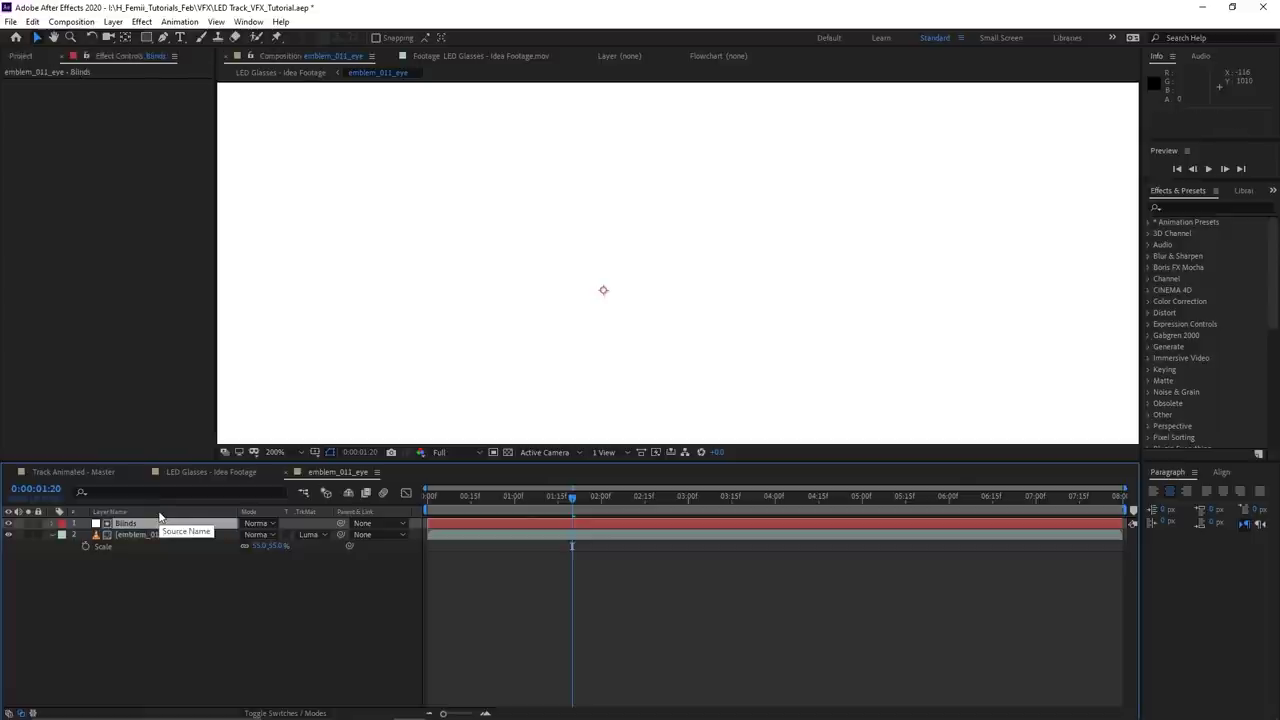
- Set the emblem_011_eye.mov layer to No Track Matte
{"action": "left_click", "coordinate": [206, 614]}
{"action": "left_click", "coordinate": [136, 536]}
{"action": "left_click", "coordinate": [312, 534]}
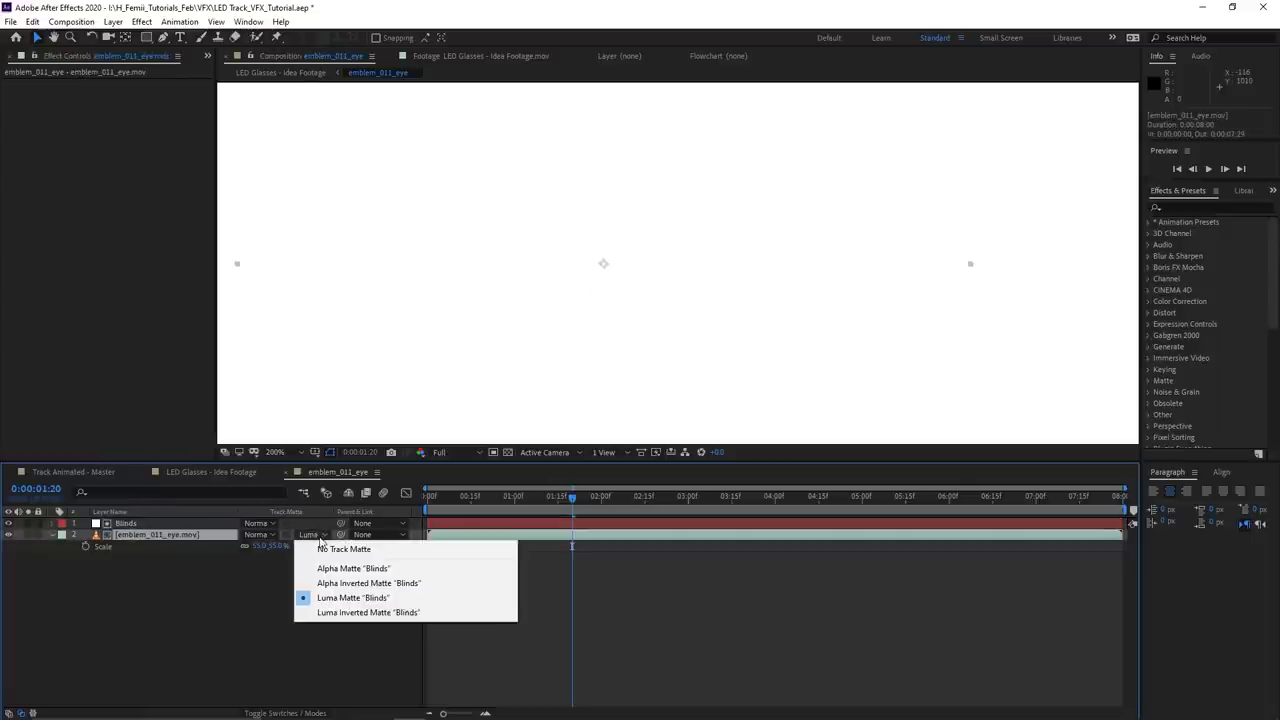
{"action": "left_click", "coordinate": [334, 552]}
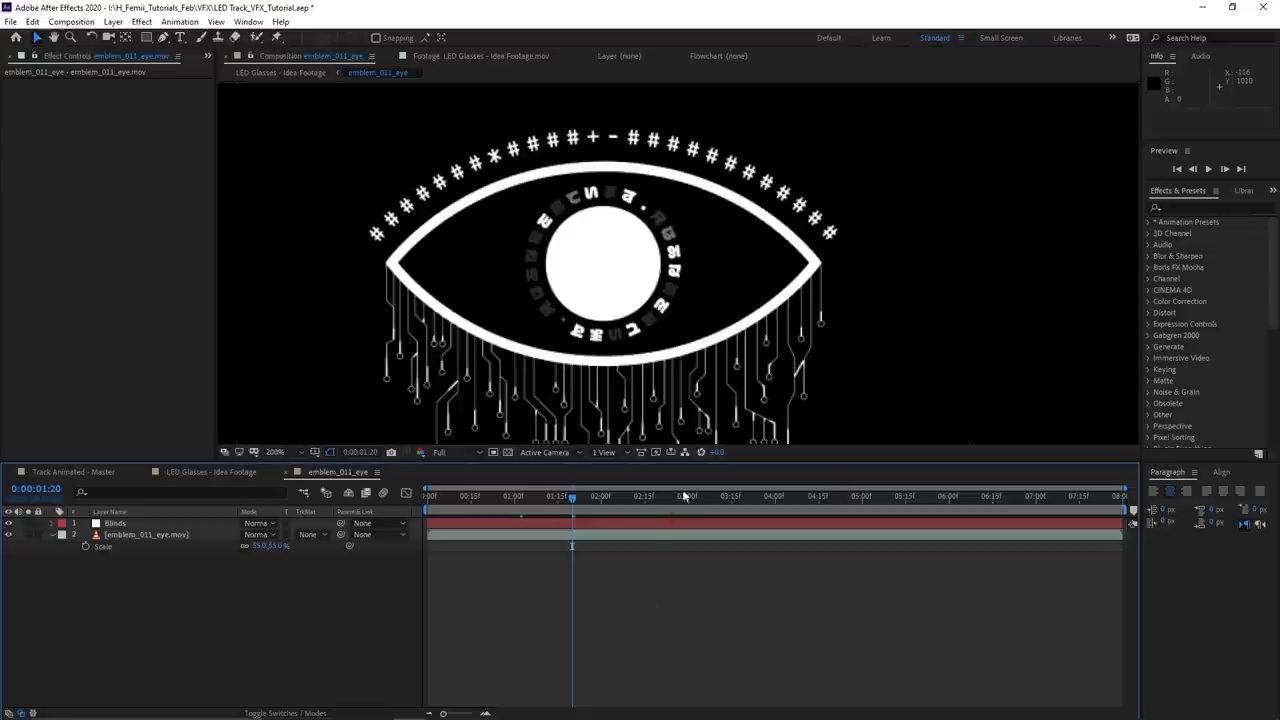
- Apply the Venetian Blinds effect to the Blinds adjustment layer
{"action": "scroll", "coordinate": [711, 294], "scroll_direction": "down", "scroll_amount": 2}
{"action": "left_click", "coordinate": [185, 523]}
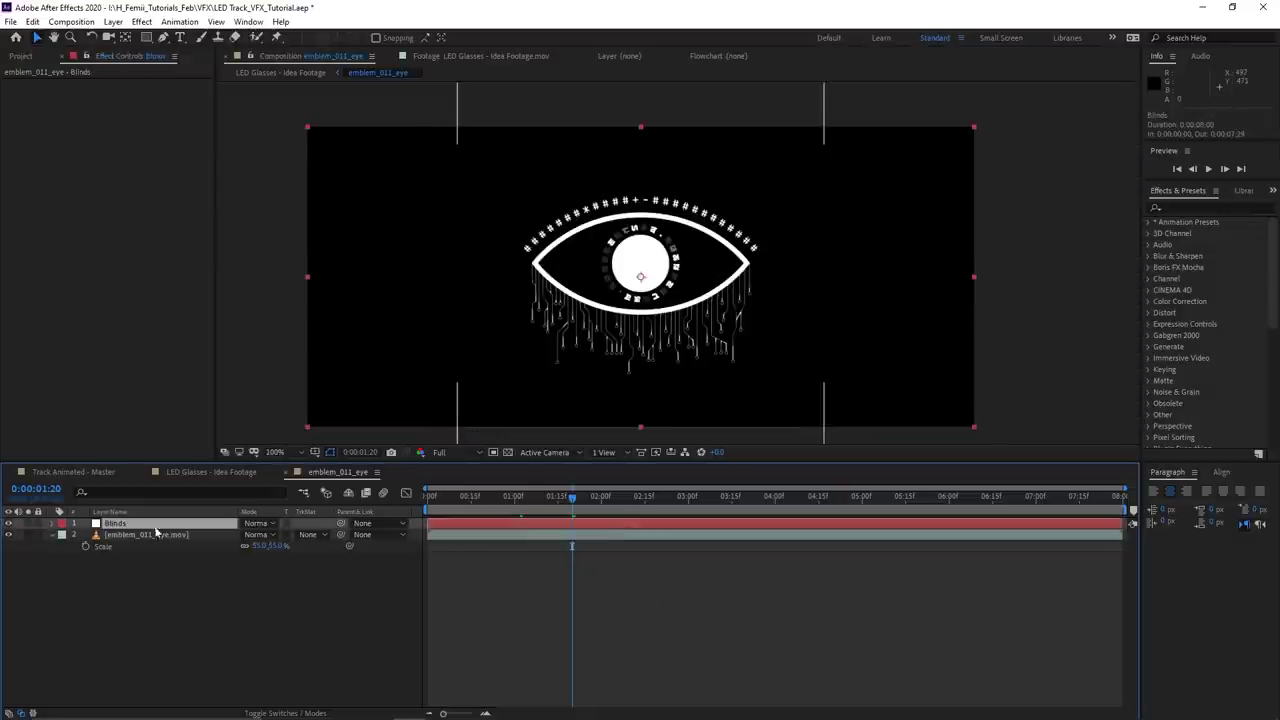
{"action": "key", "text": "ctrl+space"}
{"action": "type", "text": "venetian"}
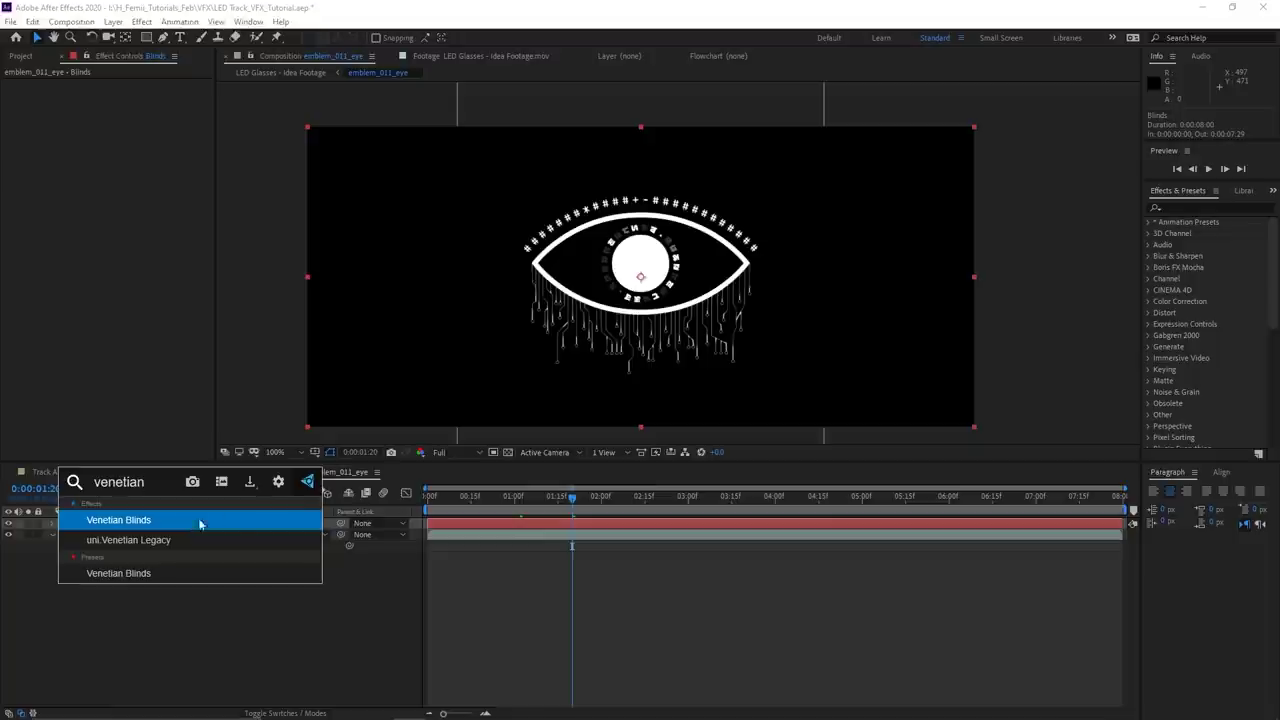
{"action": "key", "text": "Return"}
- Set Venetian Blinds' Direction to 90°, Transition Completion to 28% and Width to 4
{"action": "scroll", "coordinate": [753, 242], "scroll_direction": "up", "scroll_amount": 2}
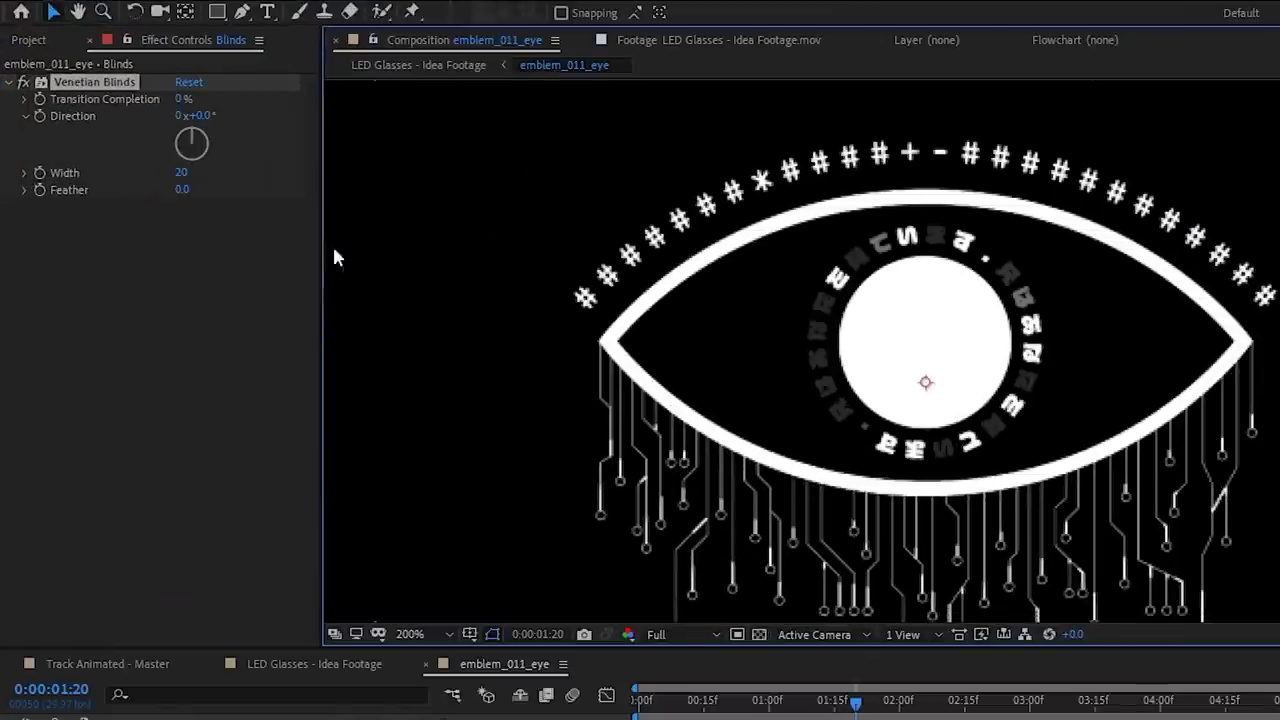
{"action": "left_click", "coordinate": [146, 108]}
{"action": "type", "text": "90"}
{"action": "key", "text": "Return"}
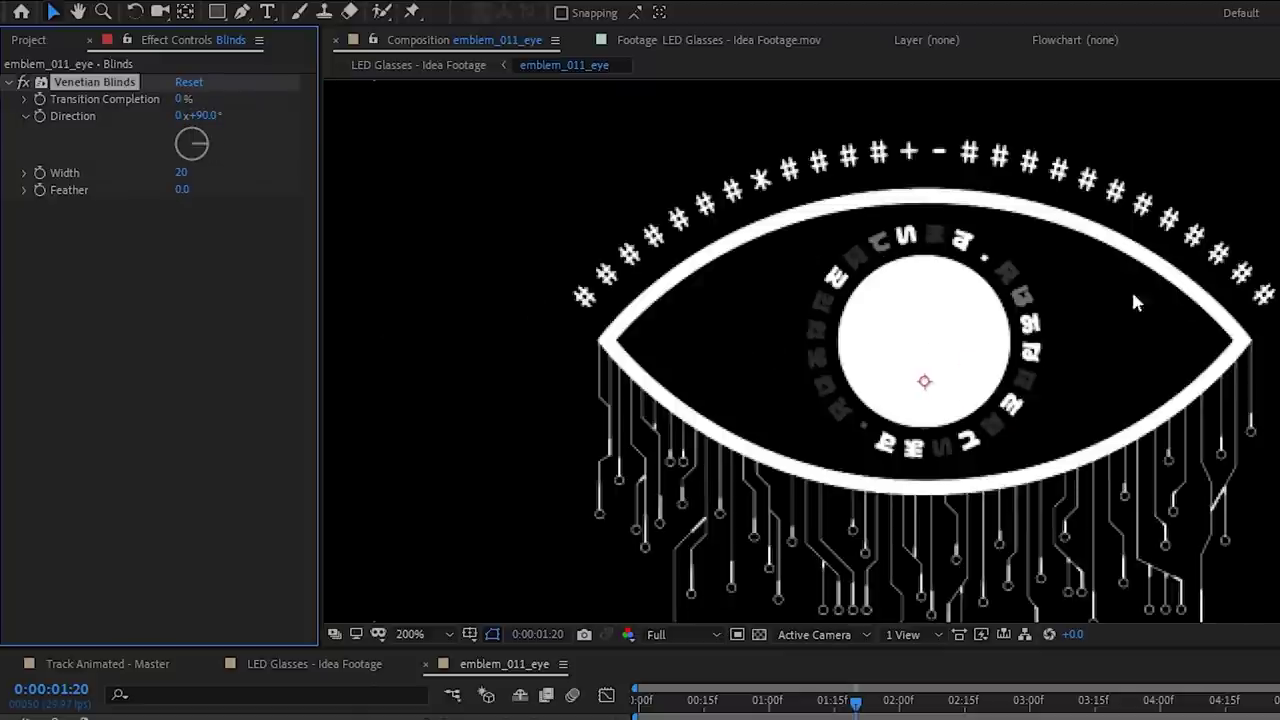
{"action": "left_click_drag", "start_coordinate": [182, 98], "coordinate": [193, 98]}
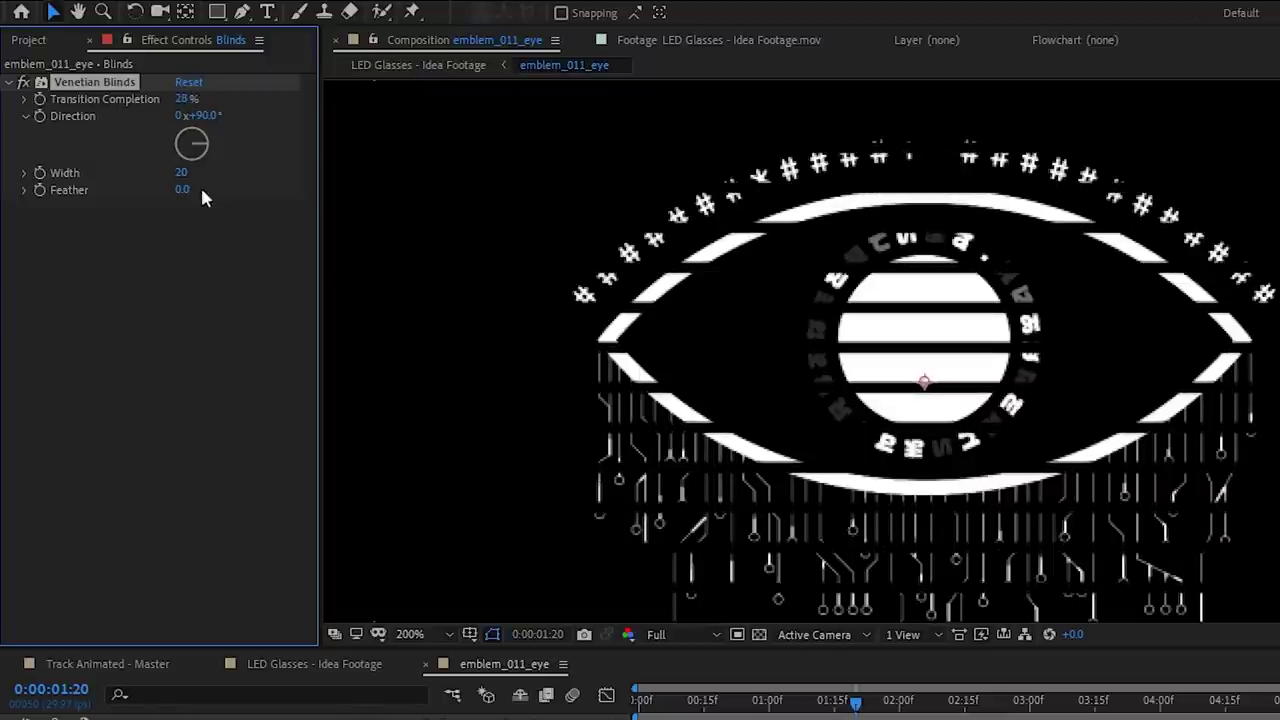
{"action": "left_click_drag", "start_coordinate": [178, 172], "coordinate": [152, 167]}
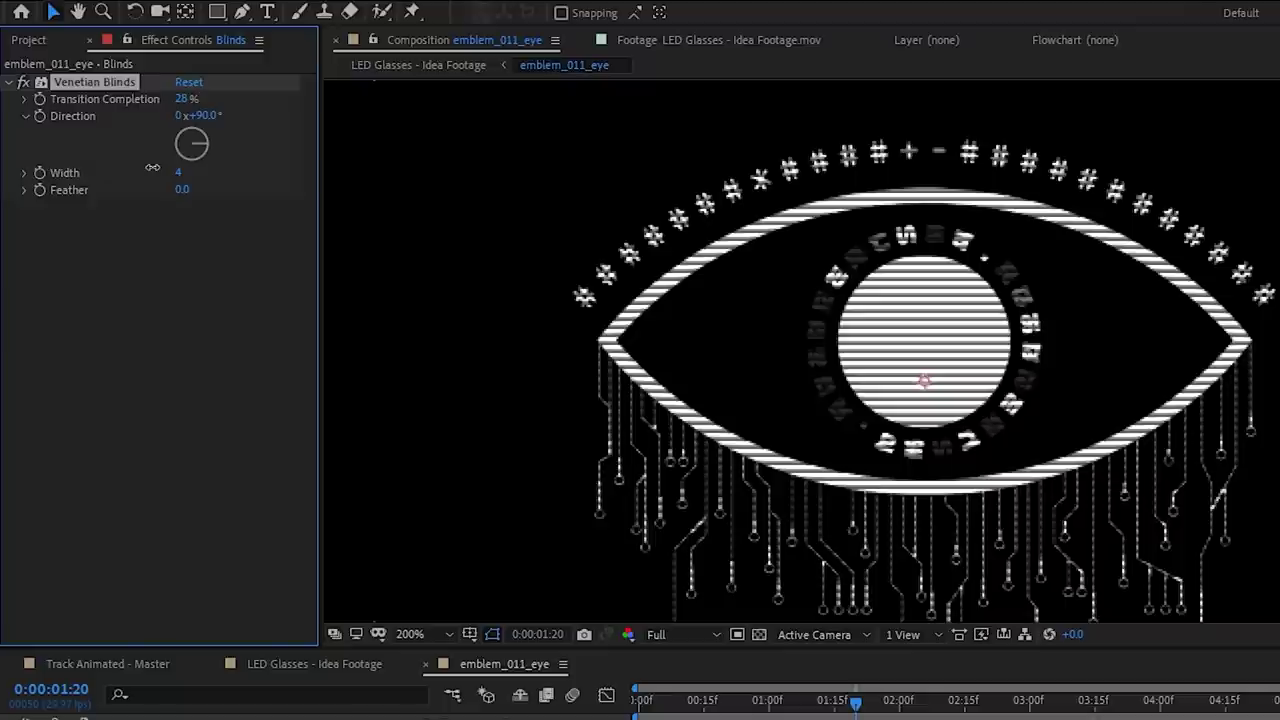
- Check the striped emblem on the visor across the timeline of the LED Glasses - Idea Footage composition
{"action": "scroll", "coordinate": [977, 480], "scroll_direction": "down", "scroll_amount": 2}
{"action": "left_click", "coordinate": [782, 703]}
{"action": "left_click", "coordinate": [314, 663]}
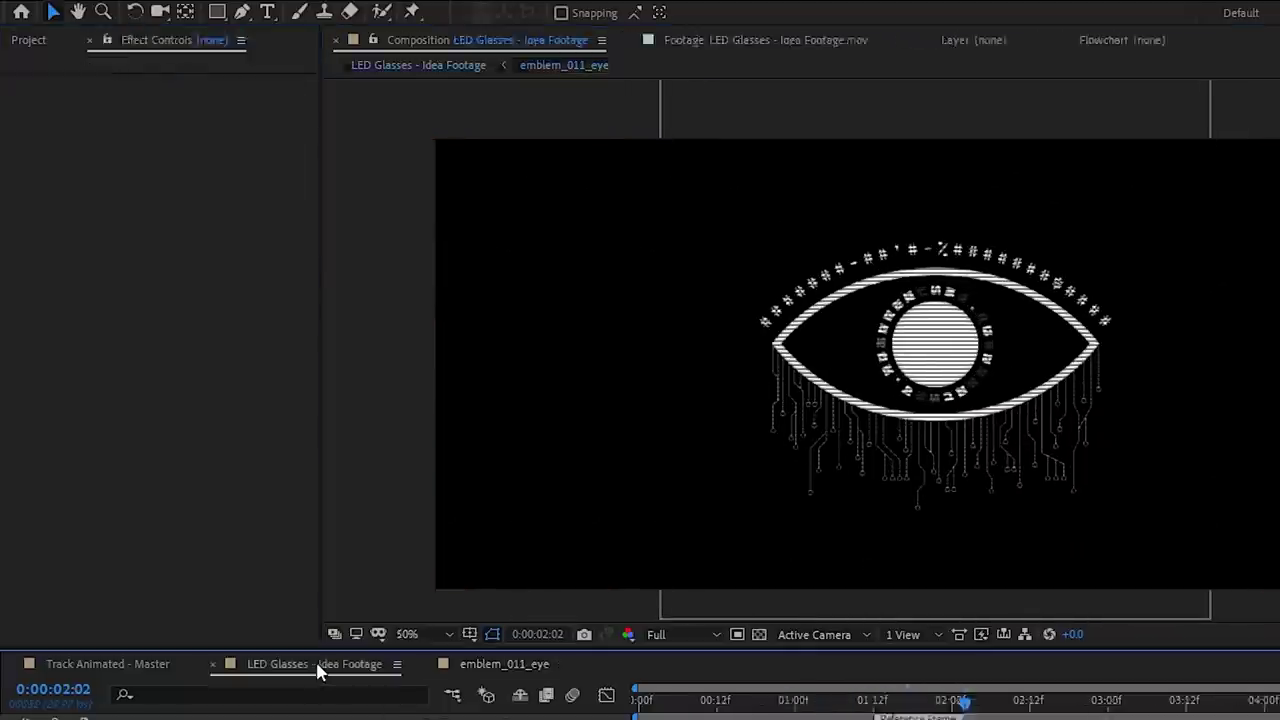
{"action": "scroll", "coordinate": [950, 400], "scroll_direction": "up", "scroll_amount": 2}
{"action": "left_click_drag", "start_coordinate": [963, 700], "coordinate": [1200, 704]}
{"action": "scroll", "coordinate": [1009, 567], "scroll_direction": "down", "scroll_amount": 1}
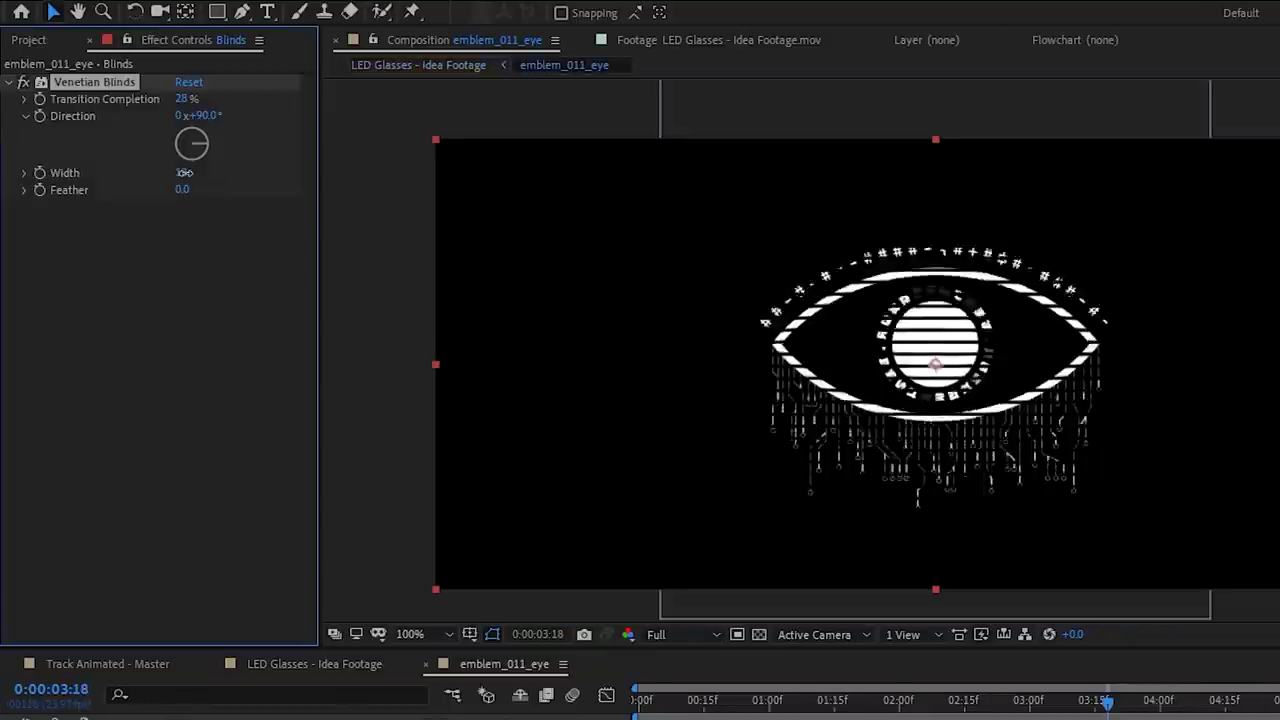
- Readjust Venetian Blinds' Width and Transition Completion, and review the striped emblem in the LED Glasses - Idea Footage composition
{"action": "left_click_drag", "start_coordinate": [187, 172], "coordinate": [175, 172]}
{"action": "left_click_drag", "start_coordinate": [184, 97], "coordinate": [205, 94]}
{"action": "left_click", "coordinate": [314, 664]}
{"action": "left_click_drag", "start_coordinate": [1029, 712], "coordinate": [1279, 712]}
{"action": "key", "text": "period"}
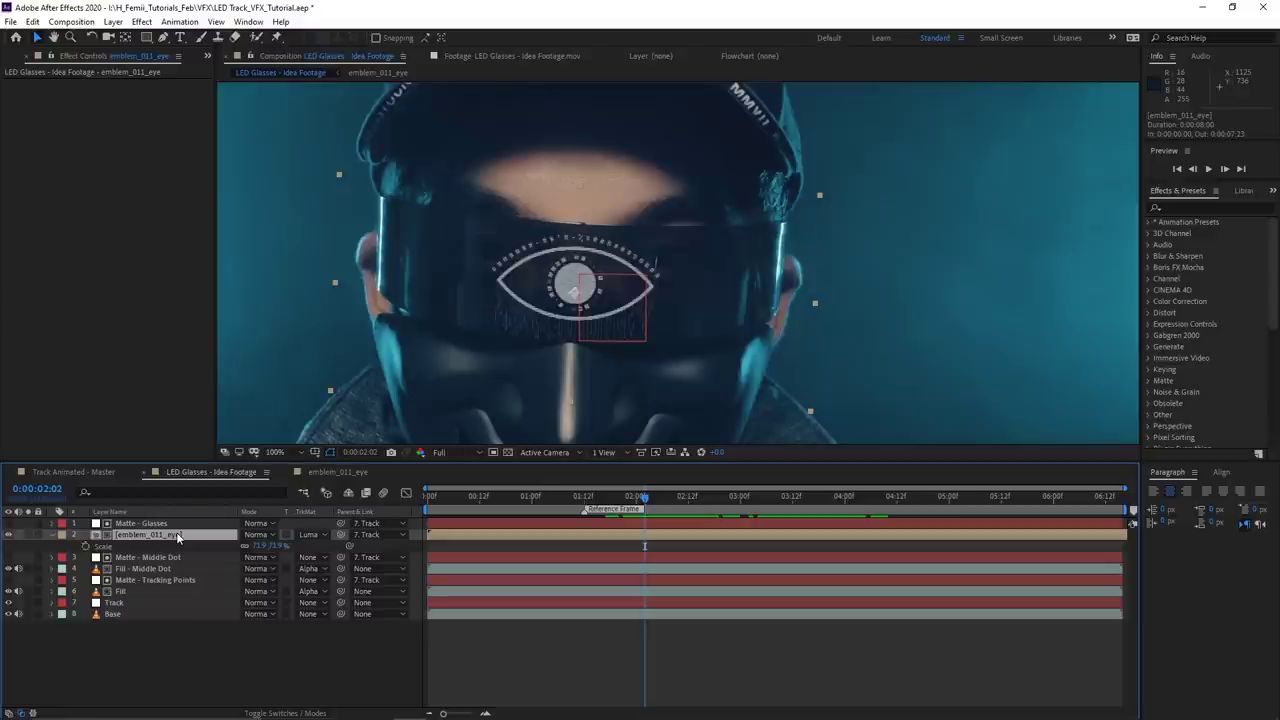
- Apply the Deep Glow effect to the emblem_011_eye layer in the LED Glasses - Idea Footage composition
{"action": "key", "text": "ctrl+space"}
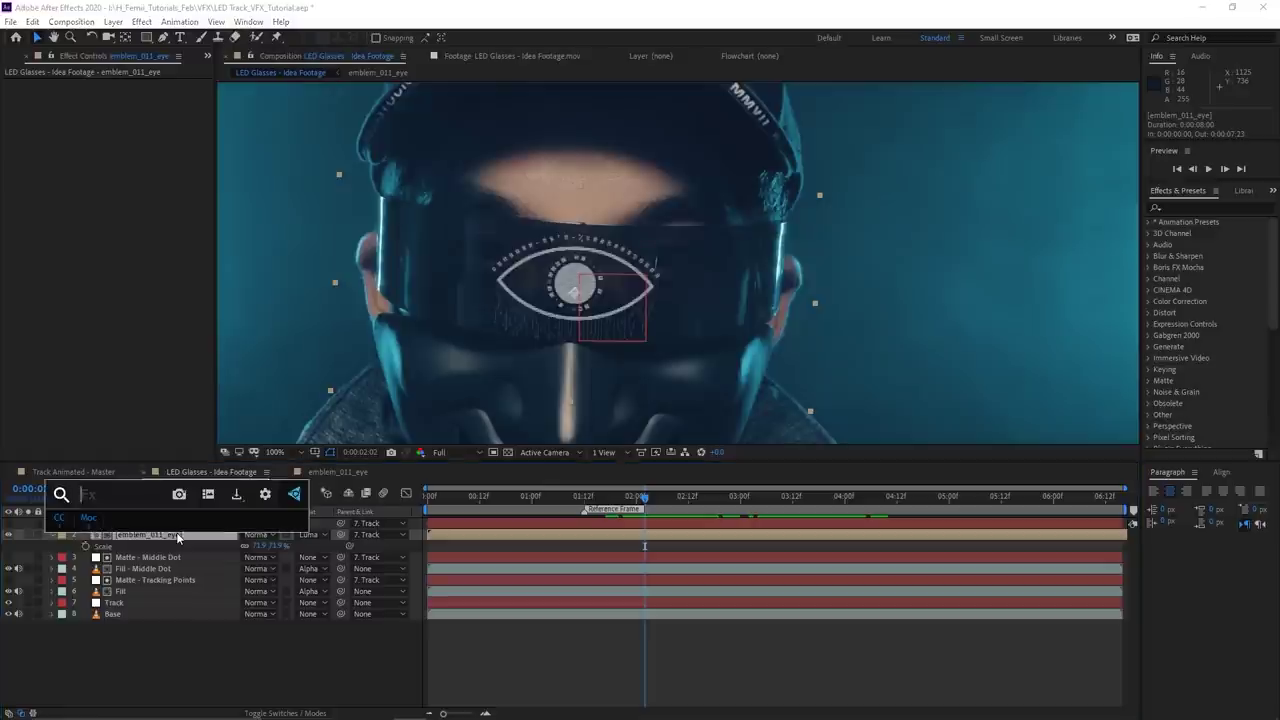
{"action": "type", "text": "deel"}
{"action": "key", "text": "BackSpace"}
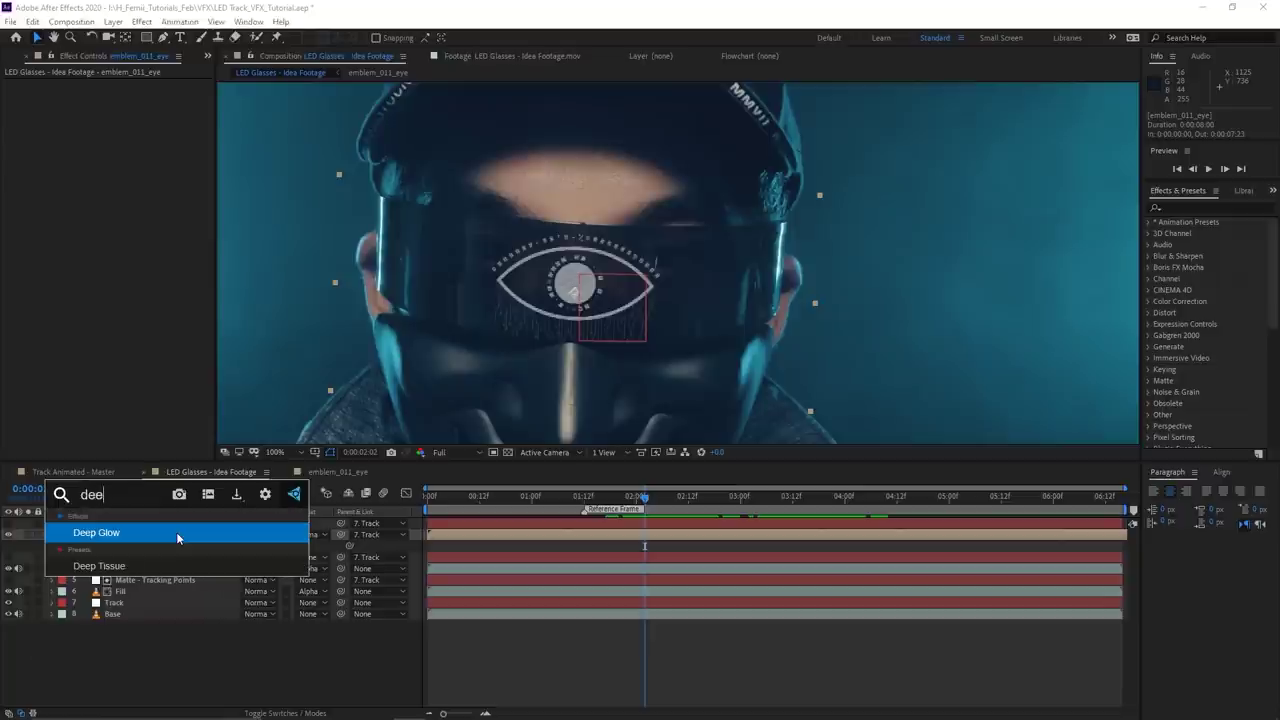
{"action": "type", "text": "p"}
{"action": "key", "text": "Return"}
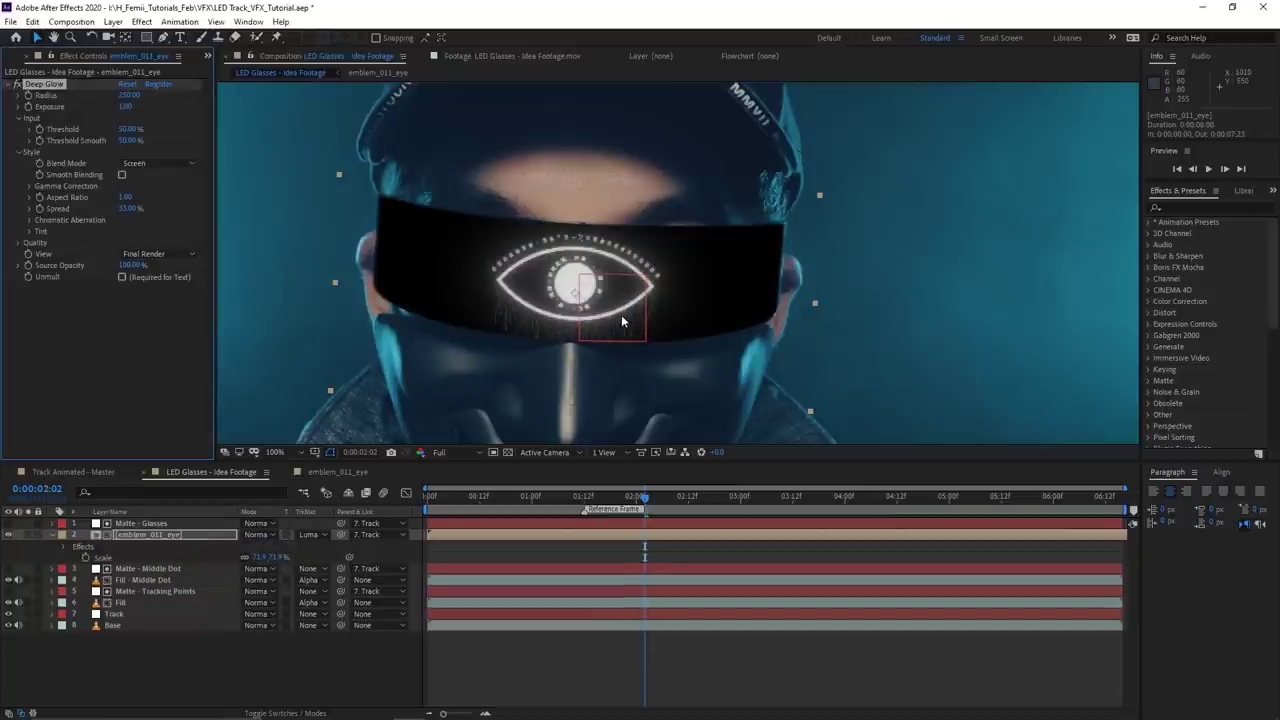
- Set the emblem_011_eye layer's blending mode to Screen
{"action": "scroll", "coordinate": [622, 316], "scroll_direction": "up", "scroll_amount": 2}
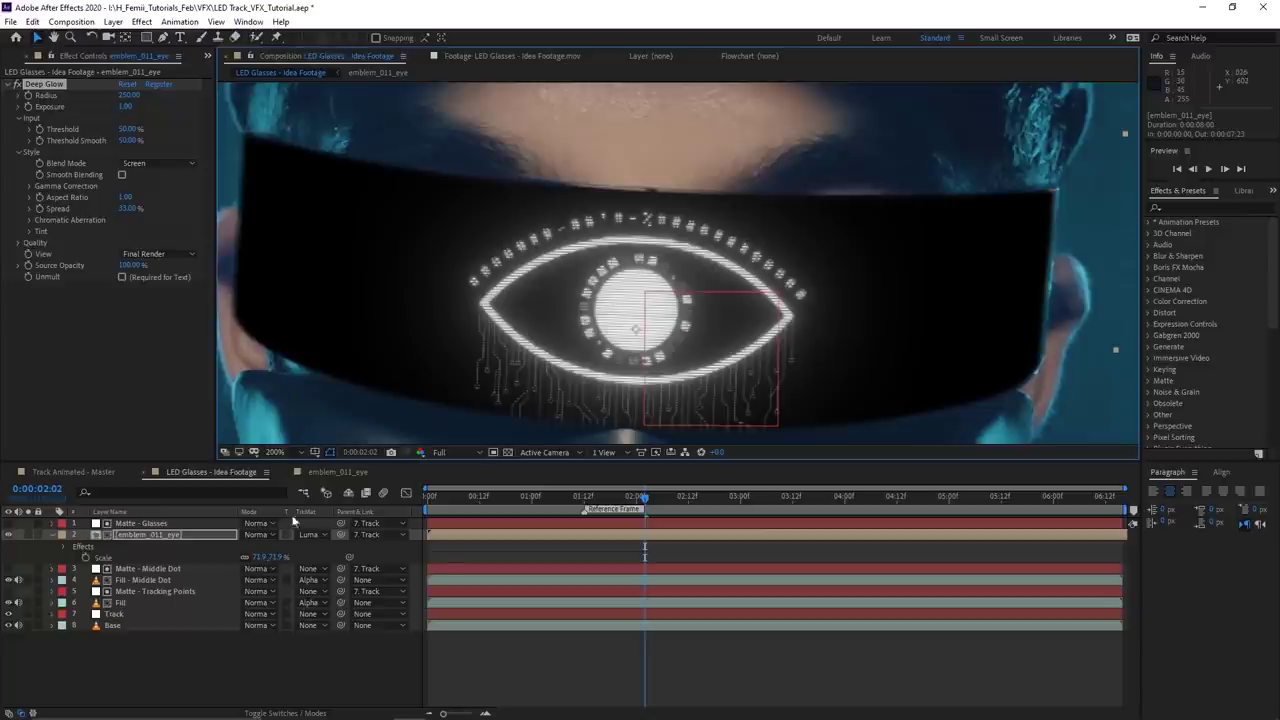
{"action": "left_click", "coordinate": [190, 534]}
{"action": "left_click", "coordinate": [263, 535]}
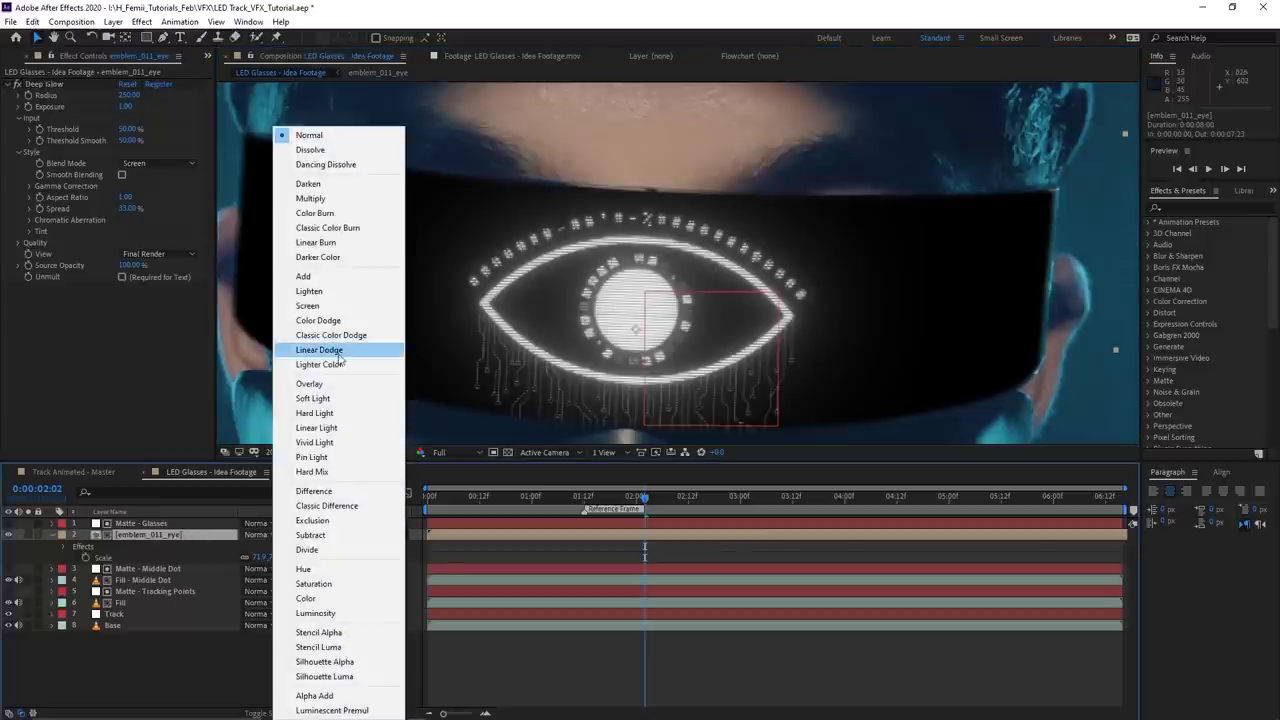
{"action": "left_click", "coordinate": [340, 307]}
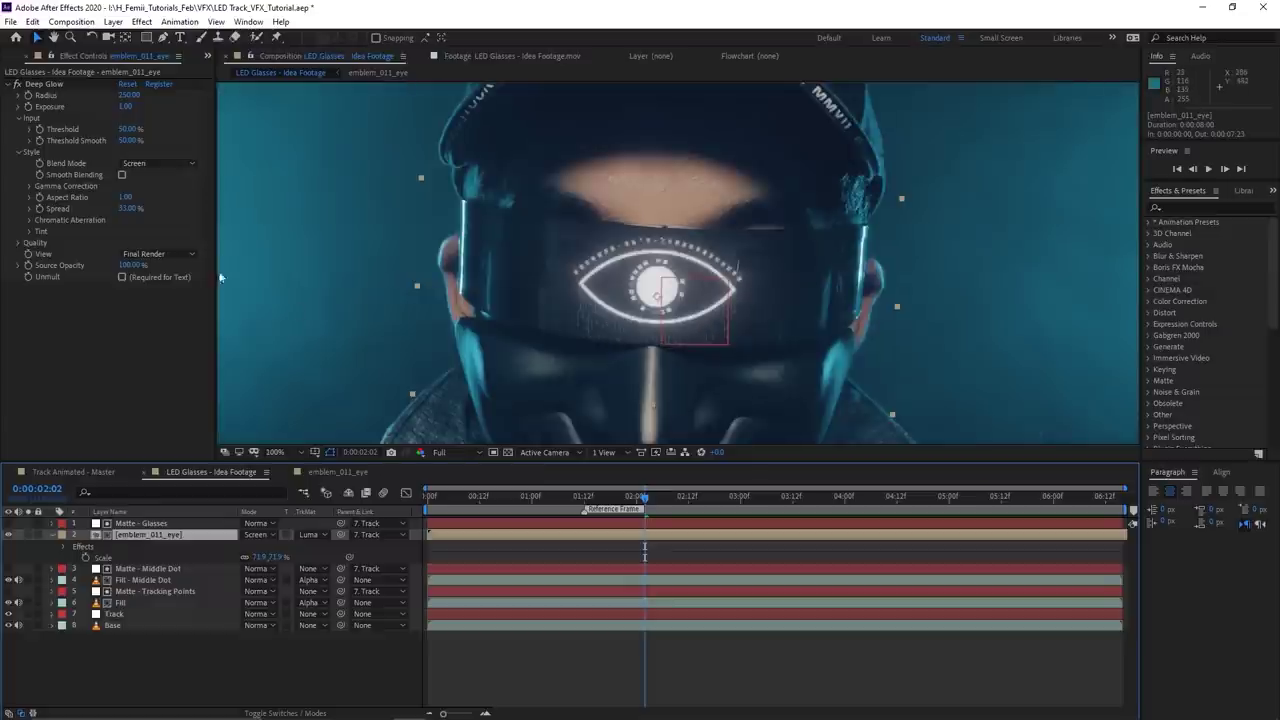
- Lower Deep Glow's Exposure to 0.71 and play back the composite
{"action": "left_click_drag", "start_coordinate": [125, 106], "coordinate": [110, 105]}
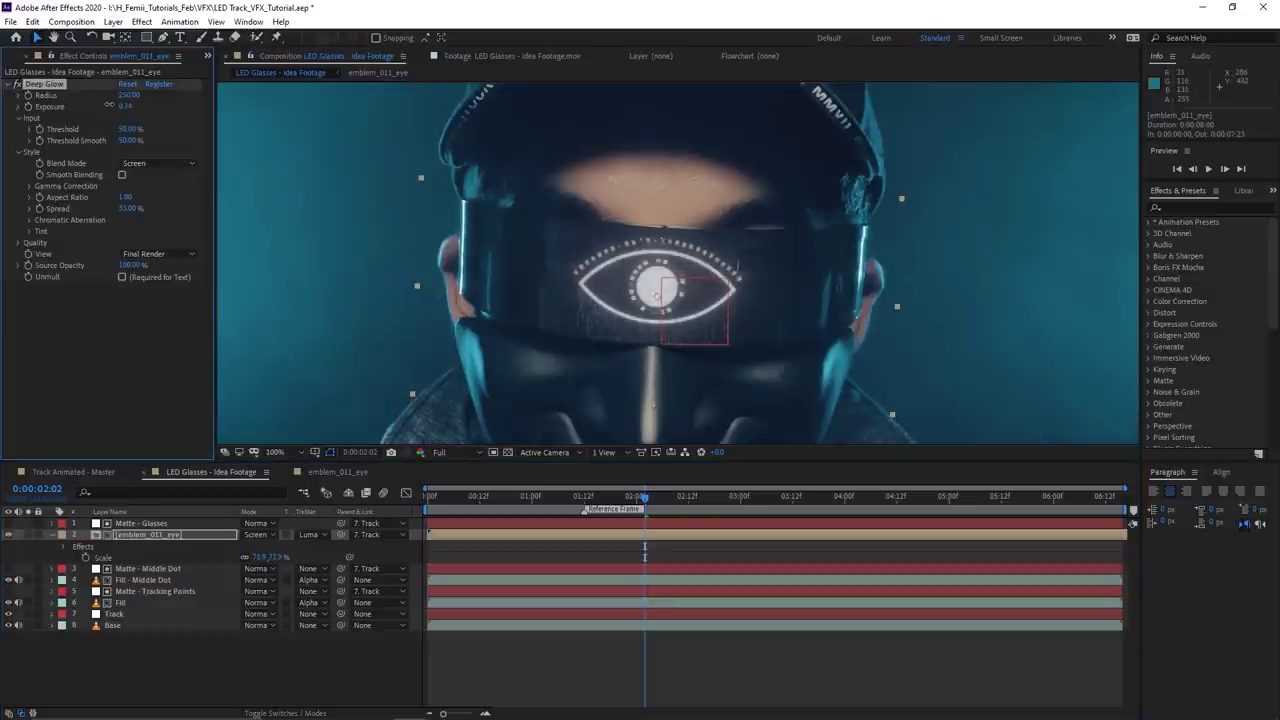
{"action": "scroll", "coordinate": [680, 343], "scroll_direction": "down", "scroll_amount": 1}
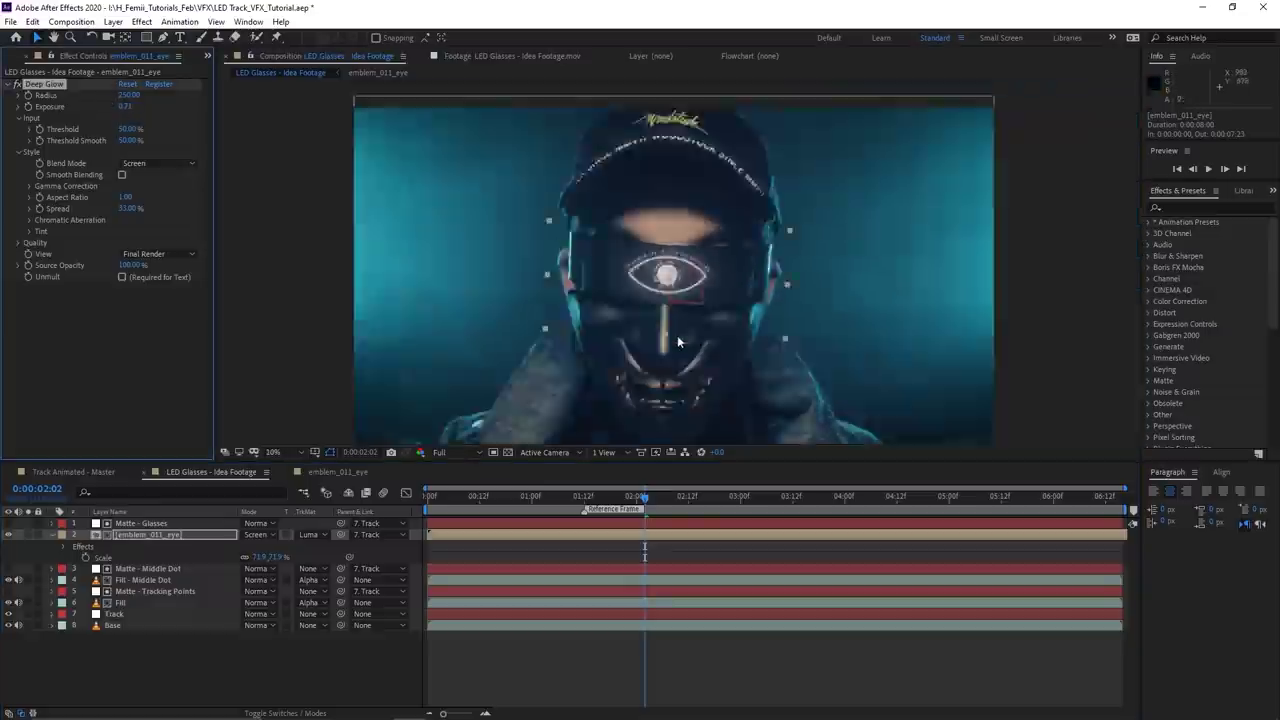
{"action": "left_click", "coordinate": [628, 556]}
{"action": "key", "text": "space"}
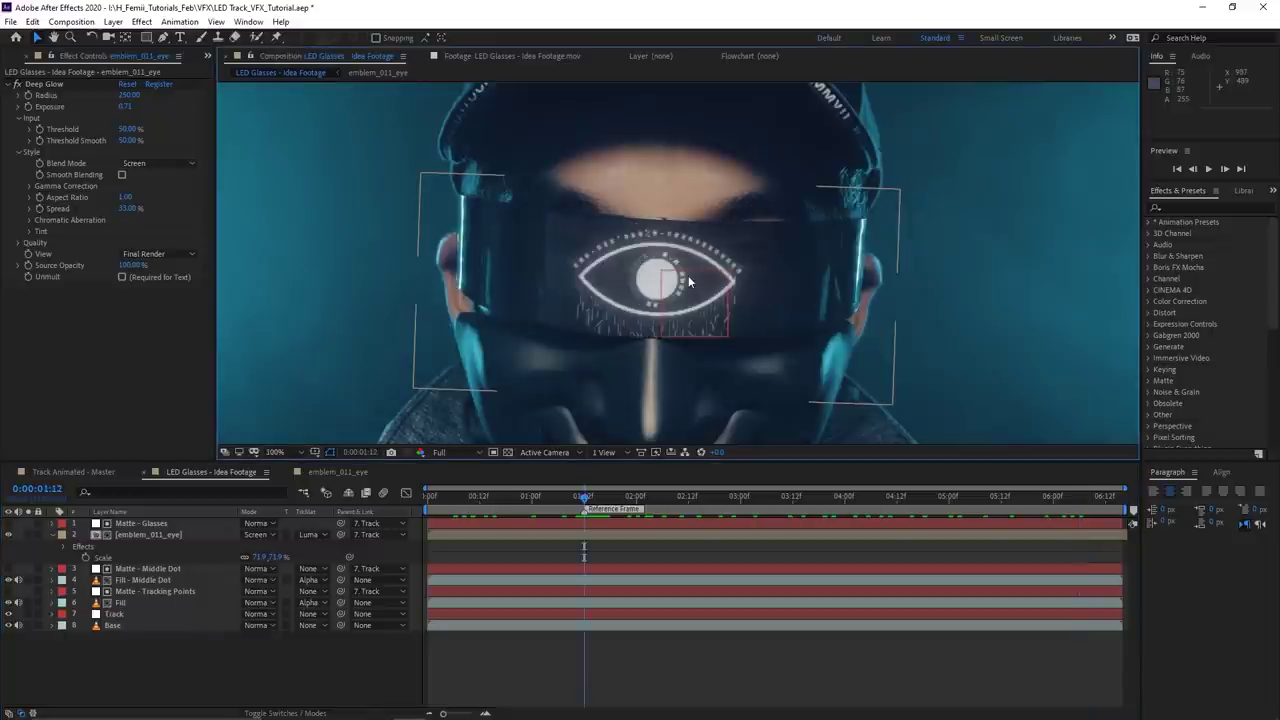
- Replace the Deep Glow effect on the emblem_011_eye layer with the Glow effect
{"action": "left_click", "coordinate": [70, 84]}
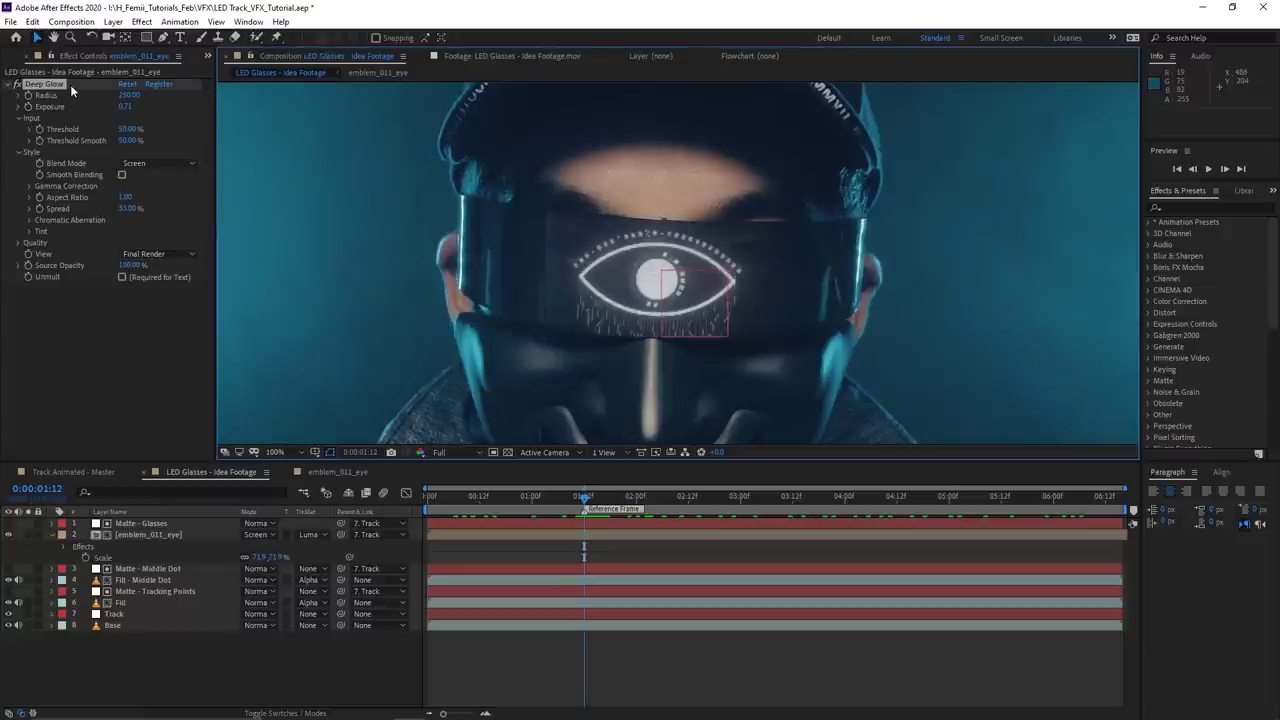
{"action": "key", "text": "Delete"}
{"action": "left_click", "coordinate": [572, 537]}
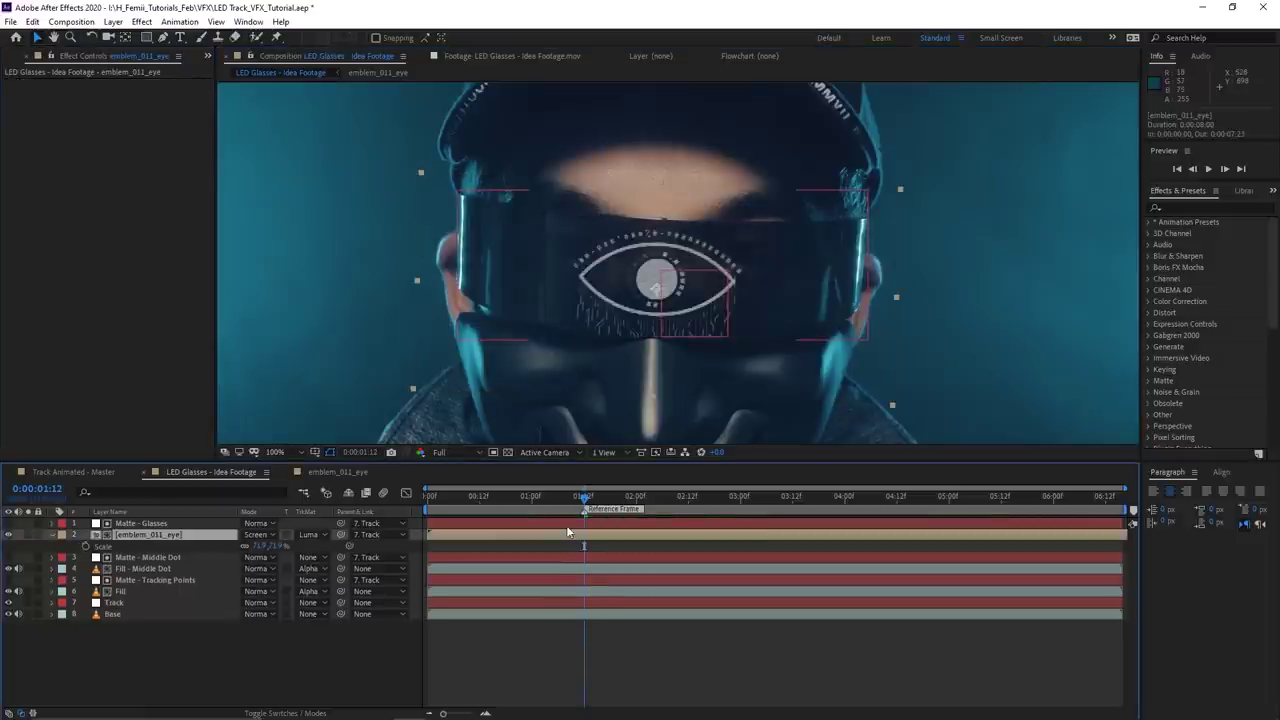
{"action": "key", "text": "ctrl+space"}
{"action": "type", "text": "glow"}
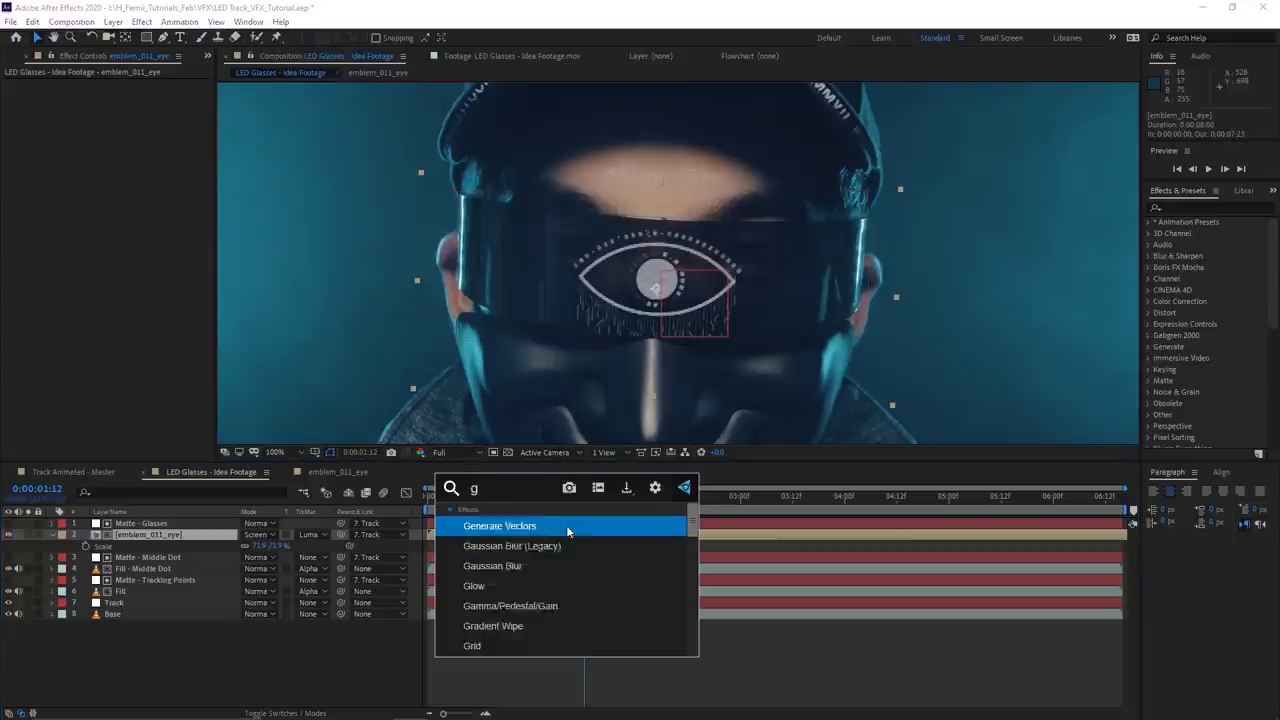
{"action": "left_click", "coordinate": [566, 528]}
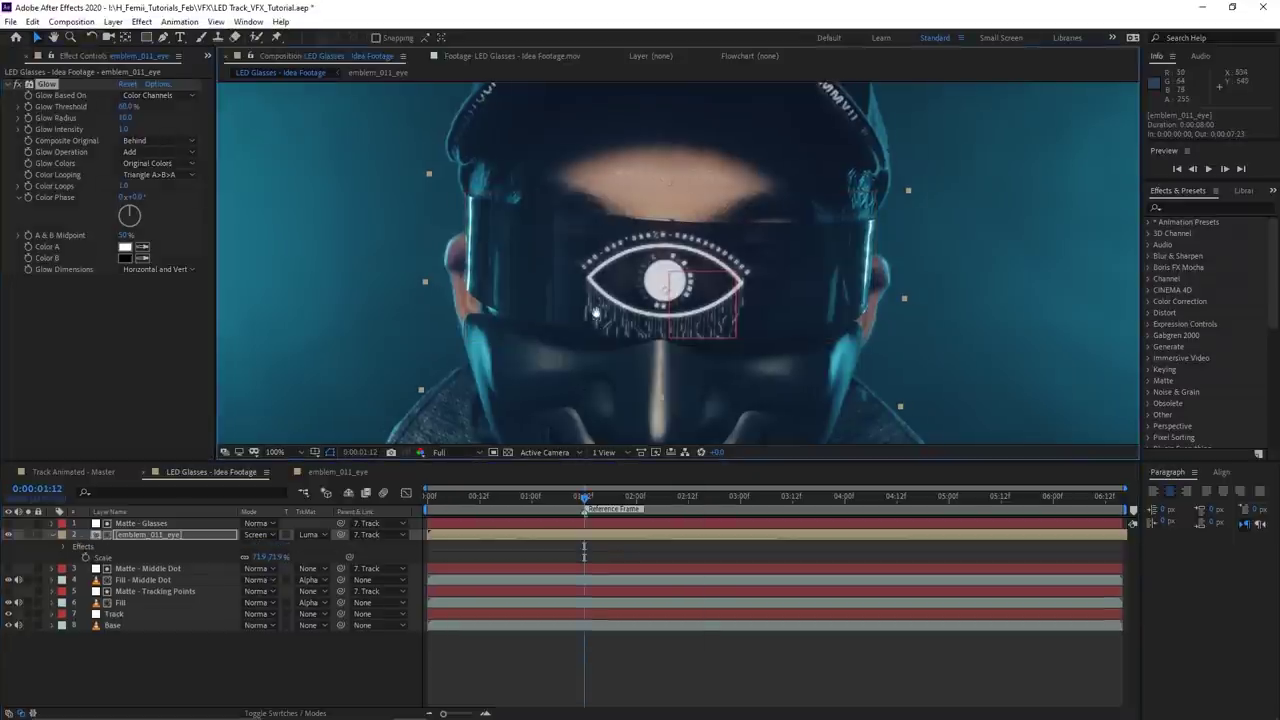
{"action": "scroll", "coordinate": [642, 293], "scroll_direction": "up", "scroll_amount": 2}
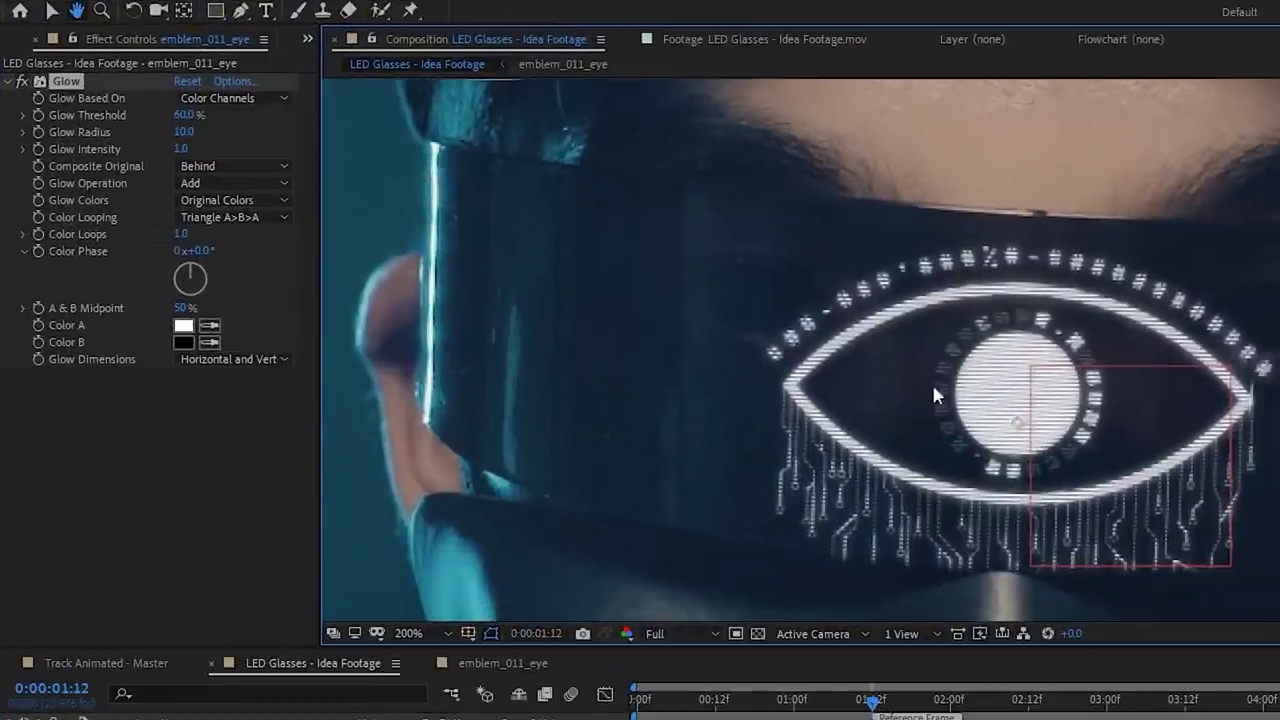
- Set the Glow effect's Glow Radius to 29 and Glow Intensity to 0.8 on the emblem_011_eye layer
{"action": "left_click", "coordinate": [183, 131]}
{"action": "type", "text": "32"}
{"action": "key", "text": "Return"}
{"action": "left_click_drag", "start_coordinate": [212, 137], "coordinate": [204, 137]}
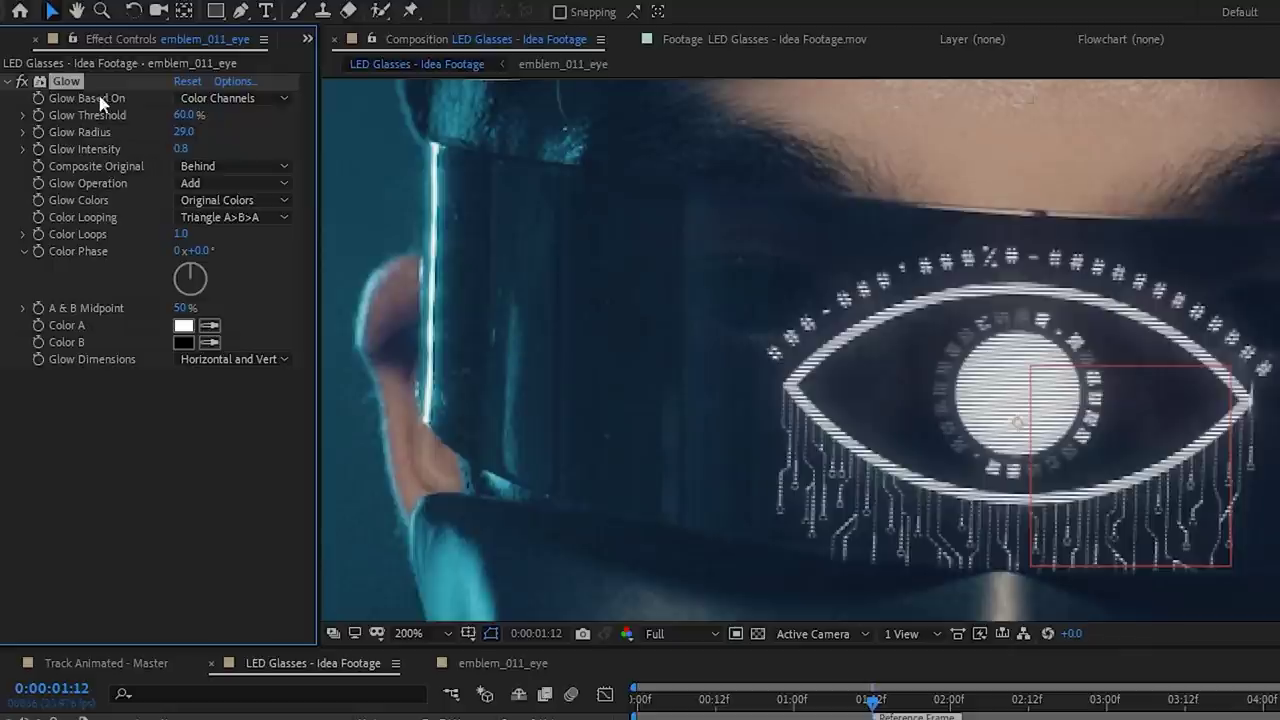
- Duplicate the Glow effect, set the copy's Glow Radius to 94 and Glow Intensity to 0.1, and check another frame
{"action": "key", "text": "ctrl+d"}
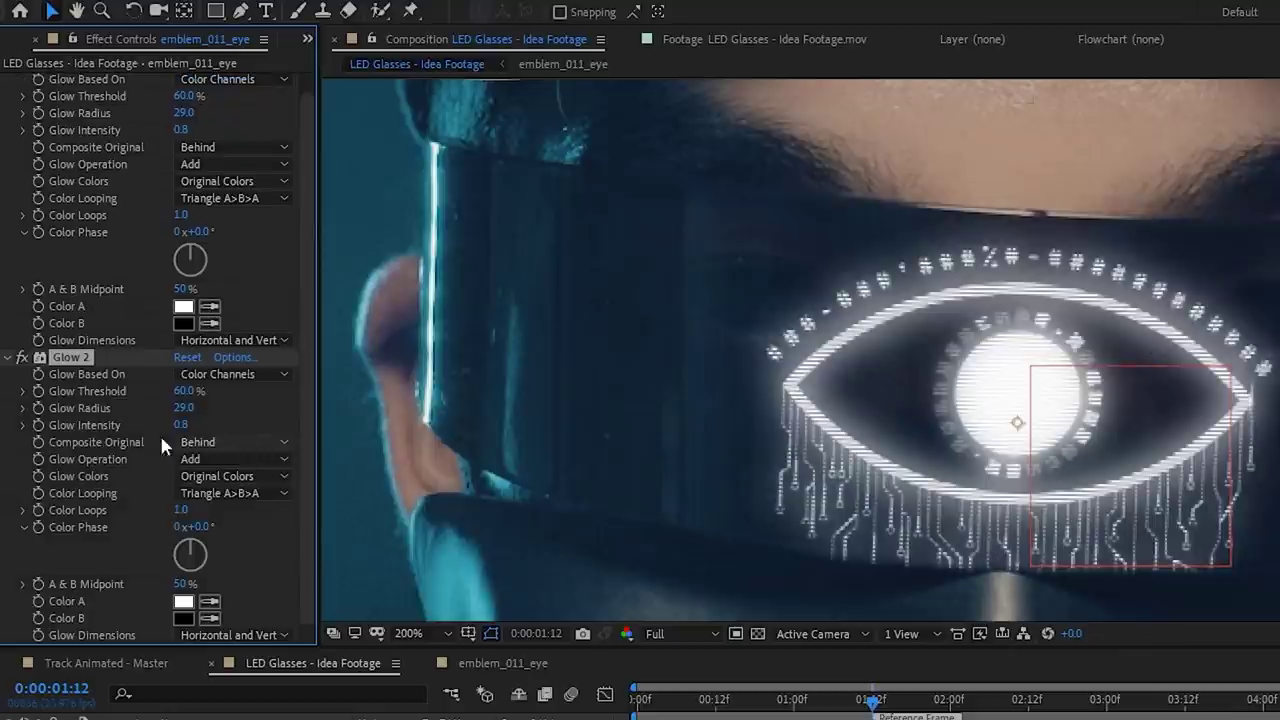
{"action": "left_click_drag", "start_coordinate": [208, 405], "coordinate": [239, 410]}
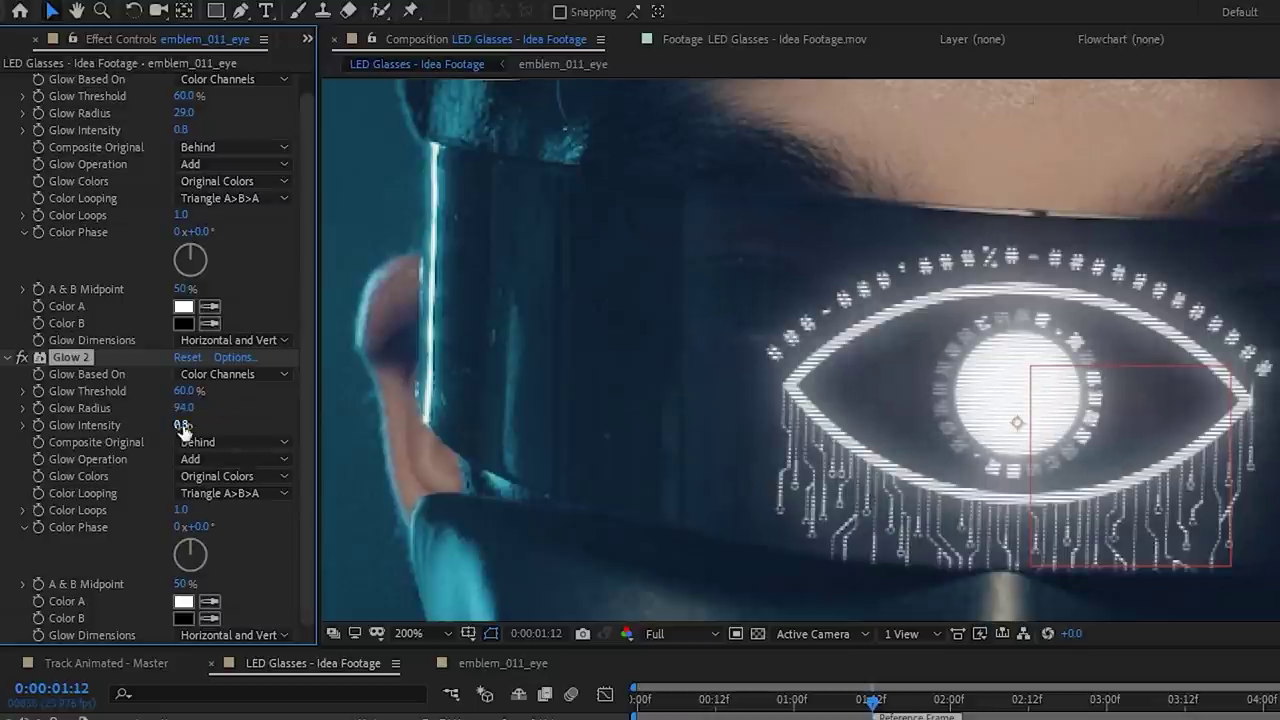
{"action": "left_click_drag", "start_coordinate": [180, 425], "coordinate": [107, 424]}
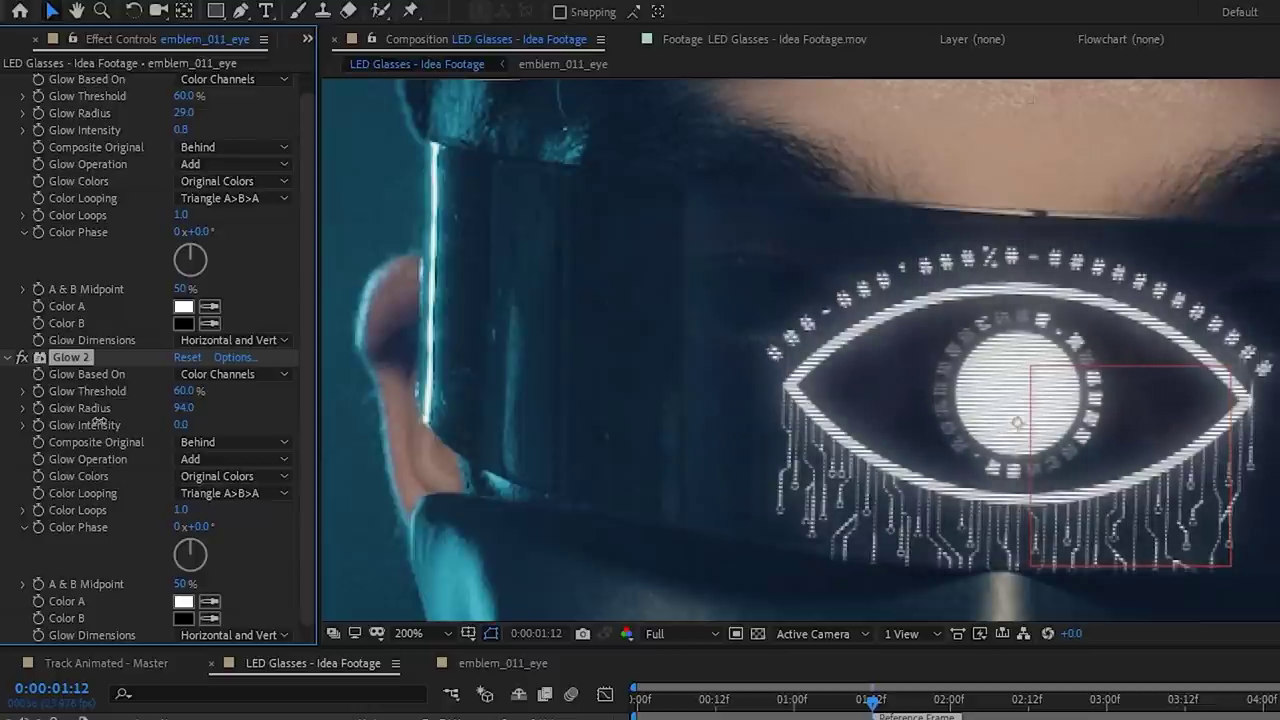
{"action": "scroll", "coordinate": [1058, 390], "scroll_direction": "down", "scroll_amount": 4}
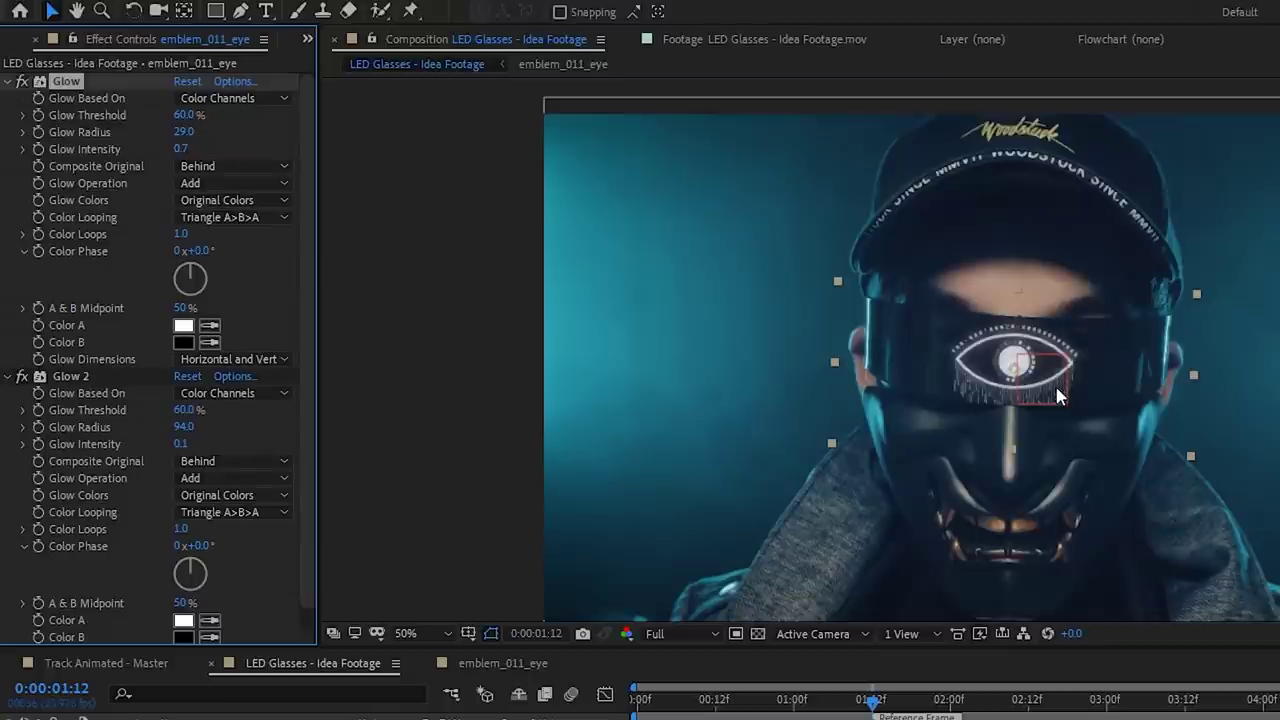
{"action": "left_click_drag", "start_coordinate": [873, 703], "coordinate": [1146, 706]}
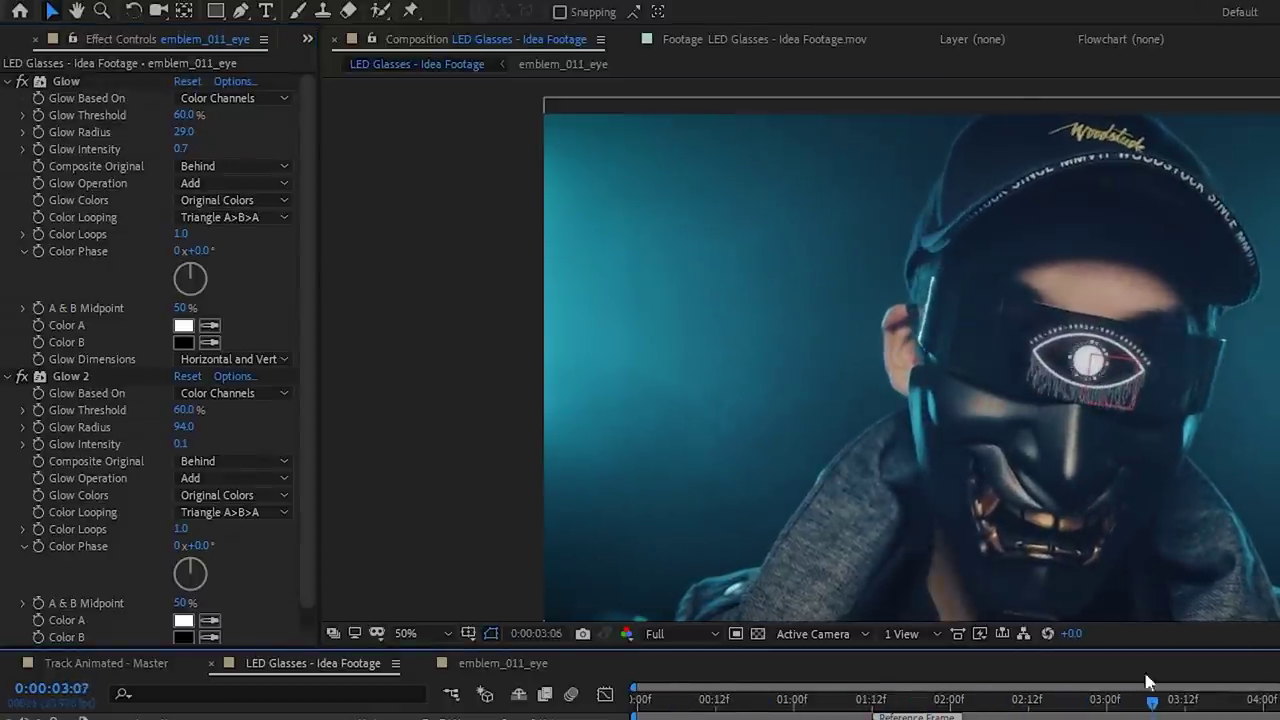
- Duplicate Glow 2 and set the copy's Glow Radius to 129
{"action": "scroll", "coordinate": [1110, 376], "scroll_direction": "up", "scroll_amount": 1}
{"action": "left_click", "coordinate": [70, 376]}
{"action": "key", "text": "ctrl+d"}
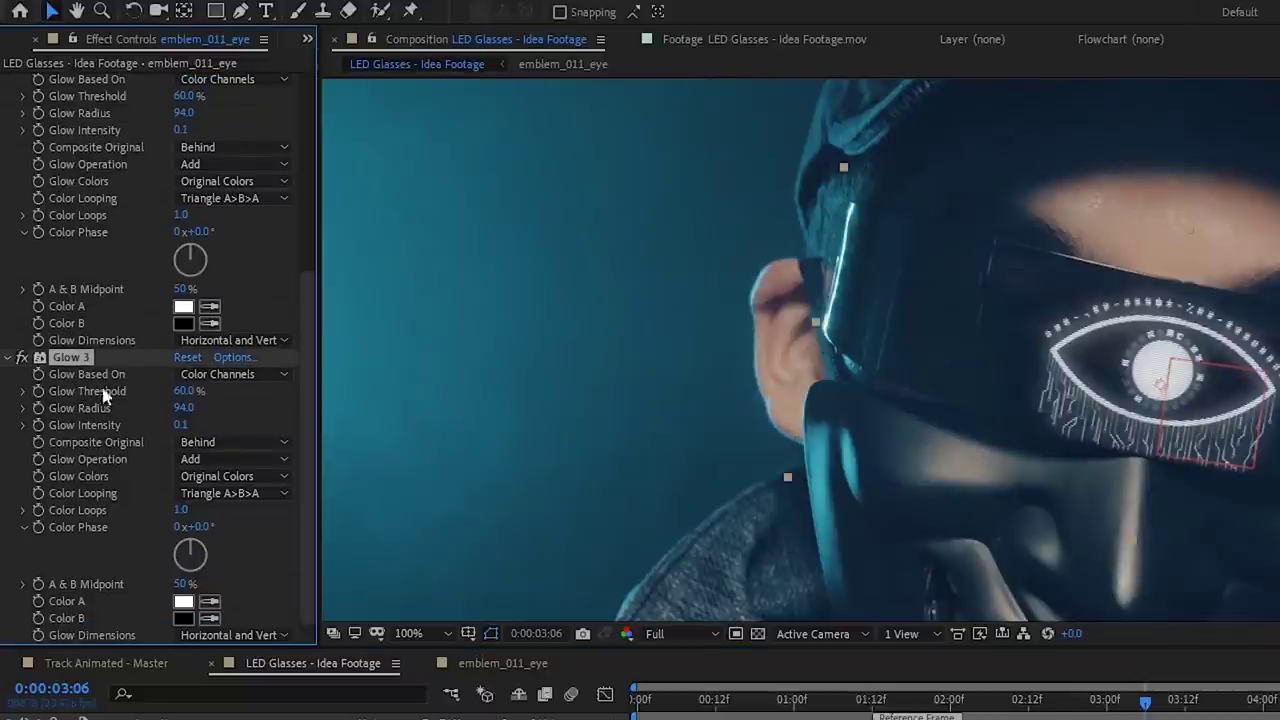
{"action": "left_click_drag", "start_coordinate": [183, 408], "coordinate": [205, 408]}
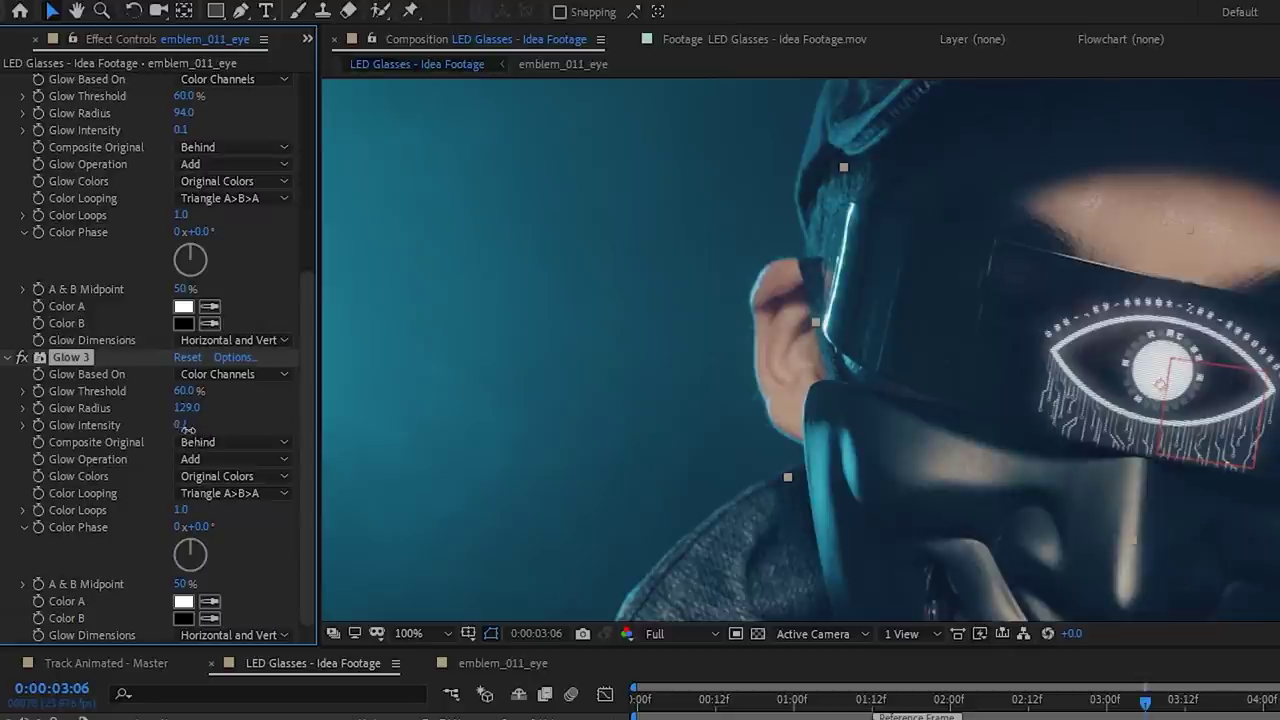
- Lower the first Glow effect's Glow Intensity to 0.5 and scrub through the shot
{"action": "scroll", "coordinate": [150, 420], "scroll_direction": "up", "scroll_amount": 5}
{"action": "left_click_drag", "start_coordinate": [179, 148], "coordinate": [170, 147]}
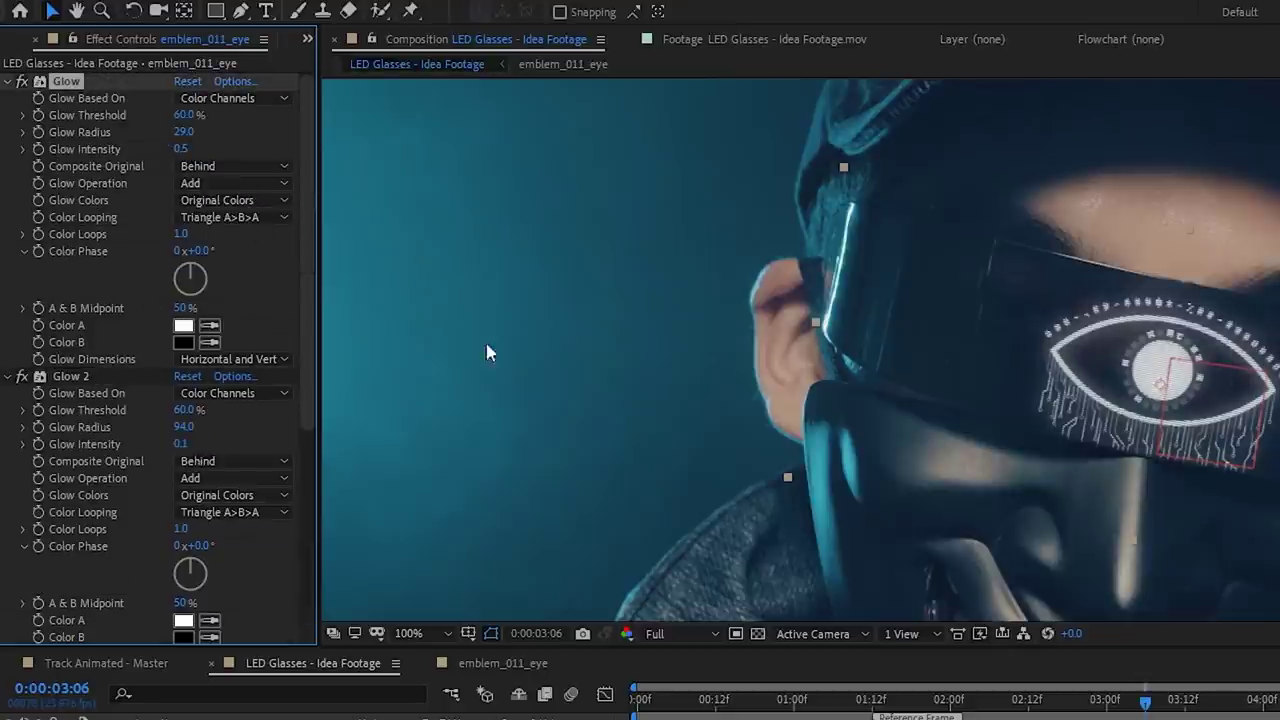
{"action": "scroll", "coordinate": [1080, 424], "scroll_direction": "down", "scroll_amount": 1}
{"action": "left_click_drag", "start_coordinate": [976, 706], "coordinate": [1265, 700]}
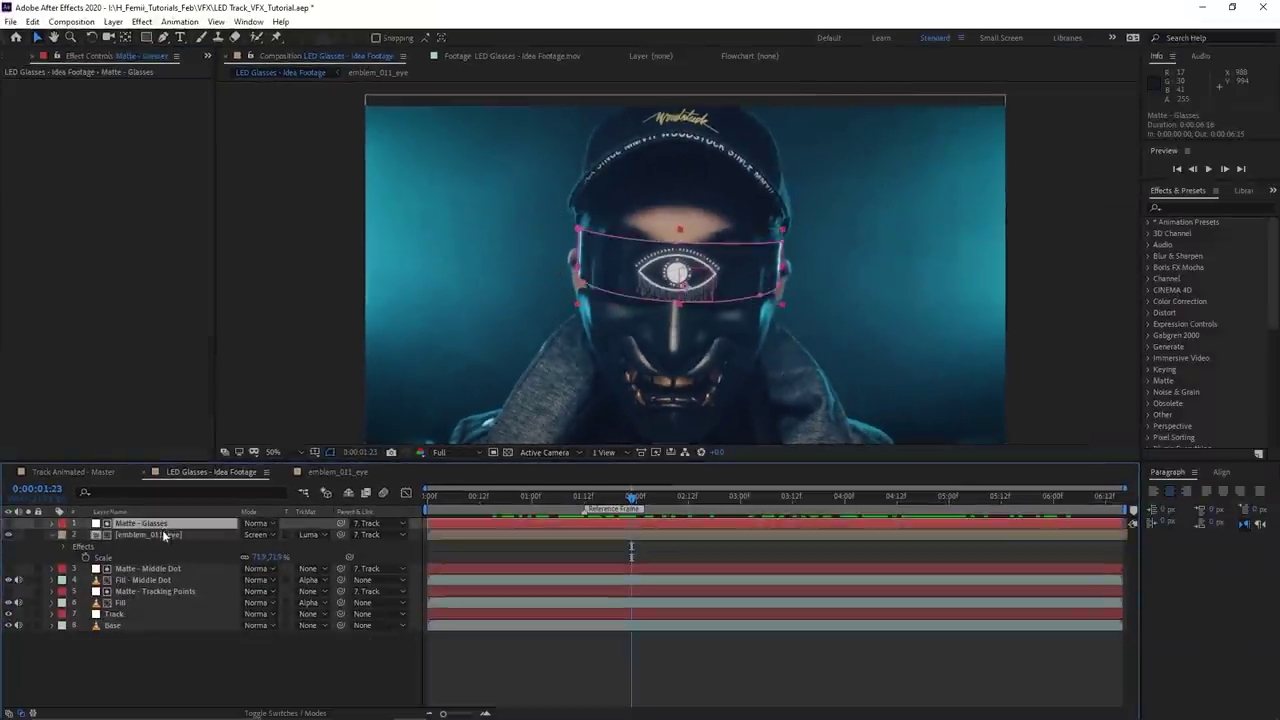
- Lower the emblem_011_eye layer's opacity to about 79% and play back the composite from the start
{"action": "left_click", "coordinate": [164, 537]}
{"action": "key", "text": "t"}
{"action": "left_click_drag", "start_coordinate": [237, 545], "coordinate": [230, 541]}
{"action": "scroll", "coordinate": [814, 313], "scroll_direction": "up", "scroll_amount": 1}
{"action": "left_click_drag", "start_coordinate": [587, 499], "coordinate": [518, 501]}
{"action": "scroll", "coordinate": [700, 304], "scroll_direction": "down", "scroll_amount": 1}
{"action": "key", "text": "space"}
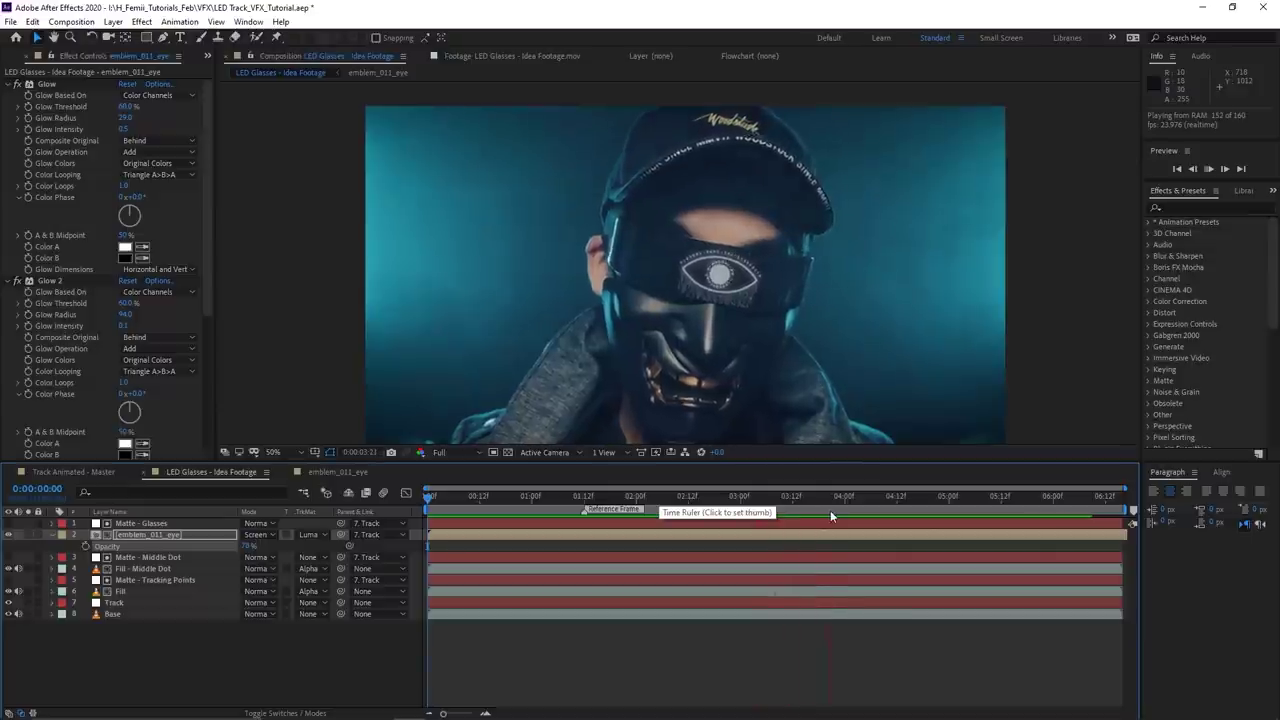
- Examine how well the eye follows the visor's curvature during the head turns around 0:00:01:22 and 0:00:05:03
{"action": "left_click", "coordinate": [655, 497]}
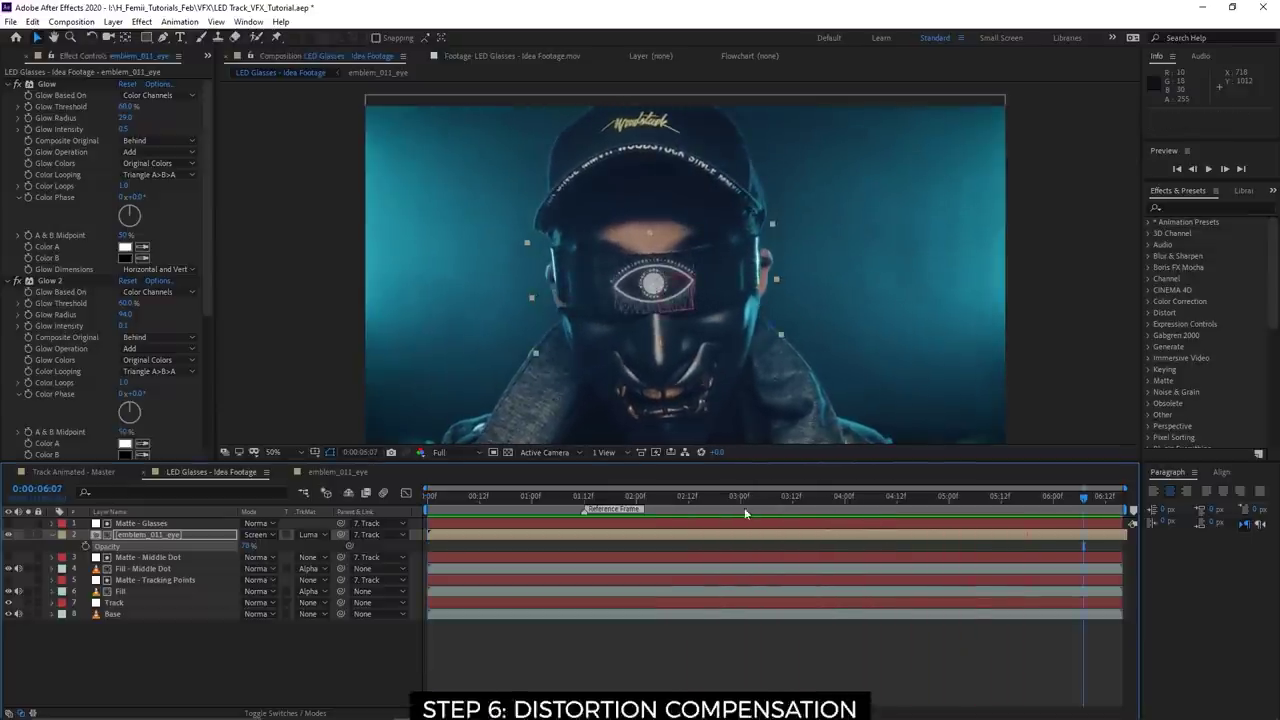
{"action": "key", "text": "slash"}
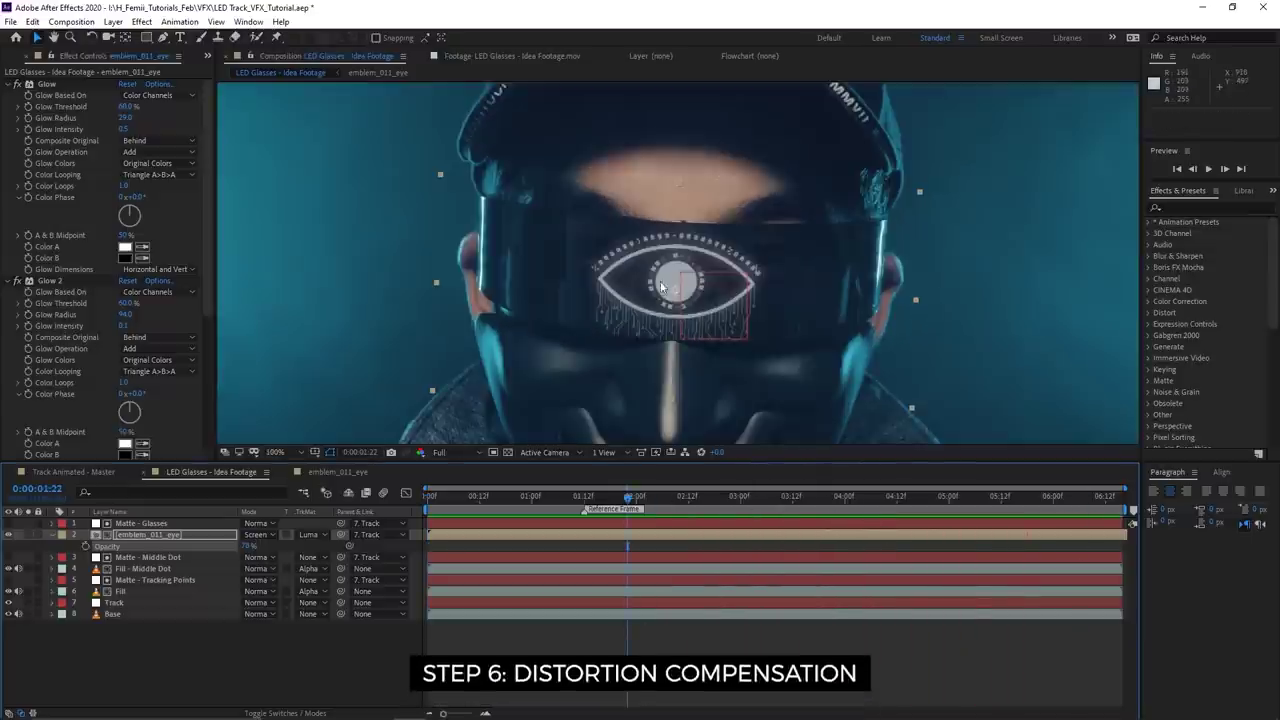
{"action": "left_click", "coordinate": [733, 500]}
{"action": "left_click_drag", "start_coordinate": [733, 500], "coordinate": [962, 500]}
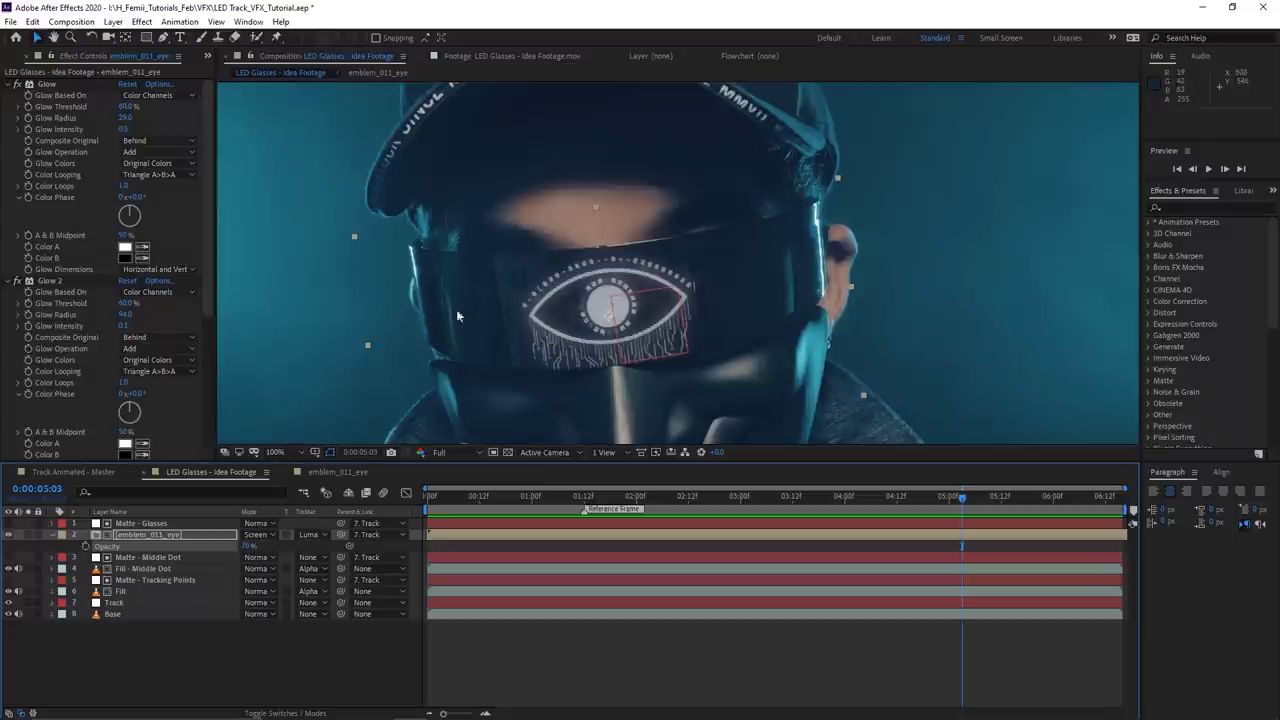
{"action": "left_click_drag", "start_coordinate": [643, 315], "coordinate": [619, 307]}
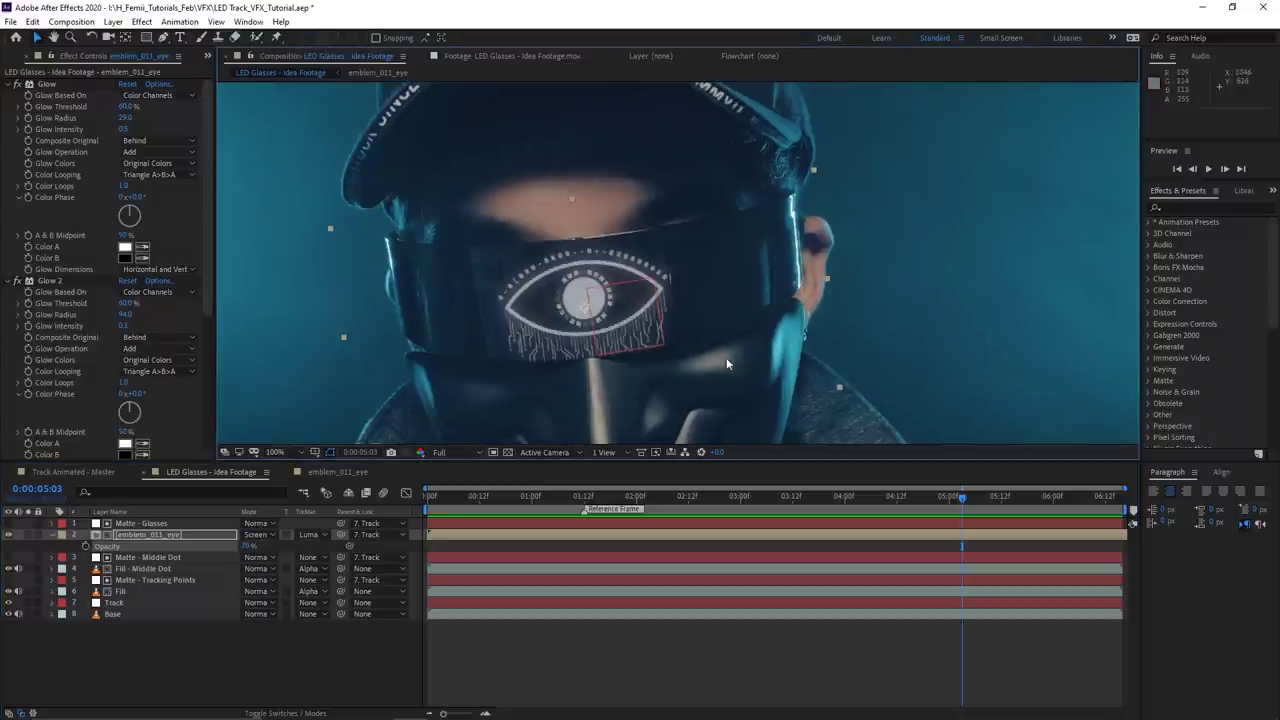
{"action": "scroll", "coordinate": [732, 335], "scroll_direction": "down", "scroll_amount": 1}
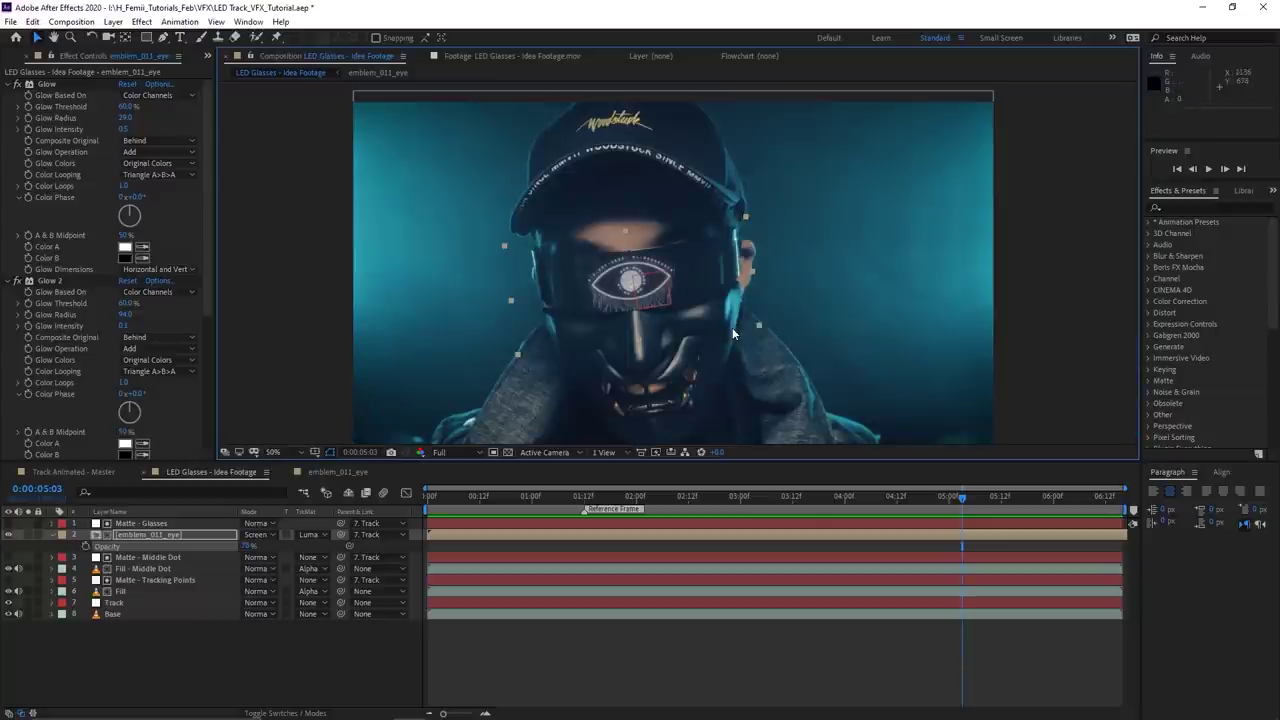
{"action": "left_click_drag", "start_coordinate": [712, 332], "coordinate": [787, 341]}
{"action": "scroll", "coordinate": [743, 296], "scroll_direction": "up", "scroll_amount": 2}
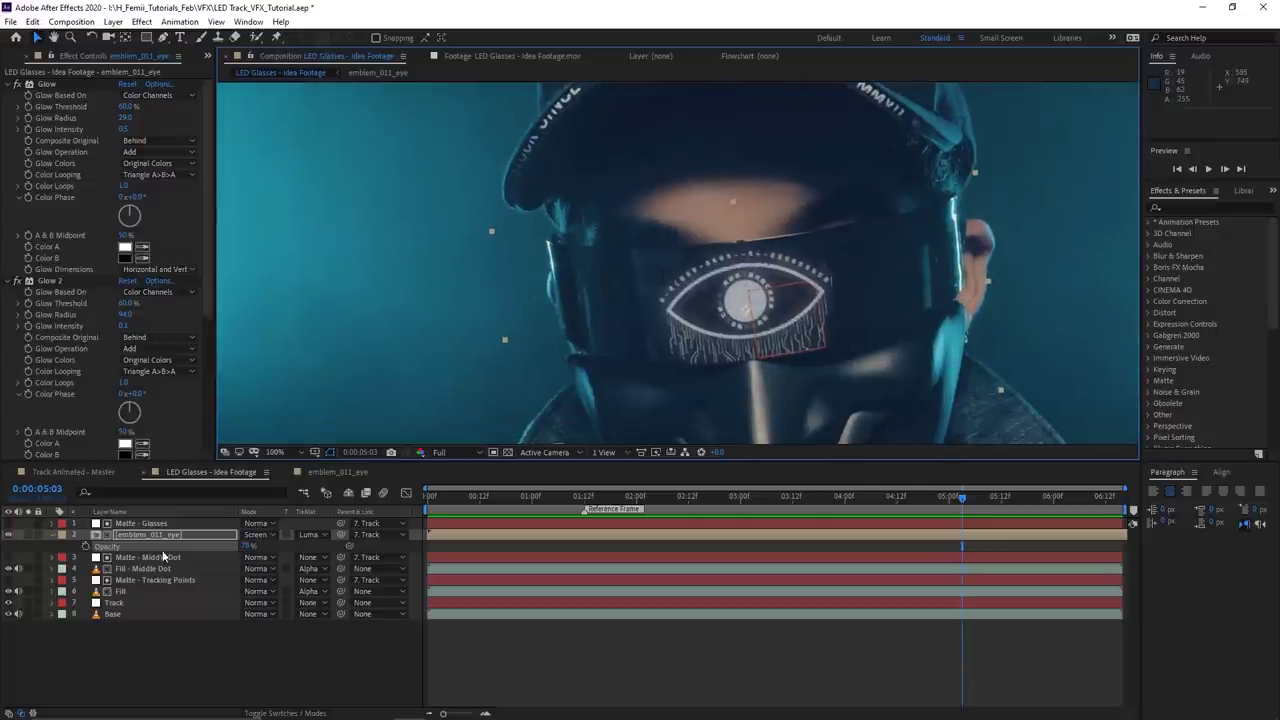
- Try moving the emblem_011_eye layer to the outer end of the visor and inspect its shape there
{"action": "left_click", "coordinate": [720, 312]}
{"action": "left_click_drag", "start_coordinate": [720, 312], "coordinate": [626, 296]}
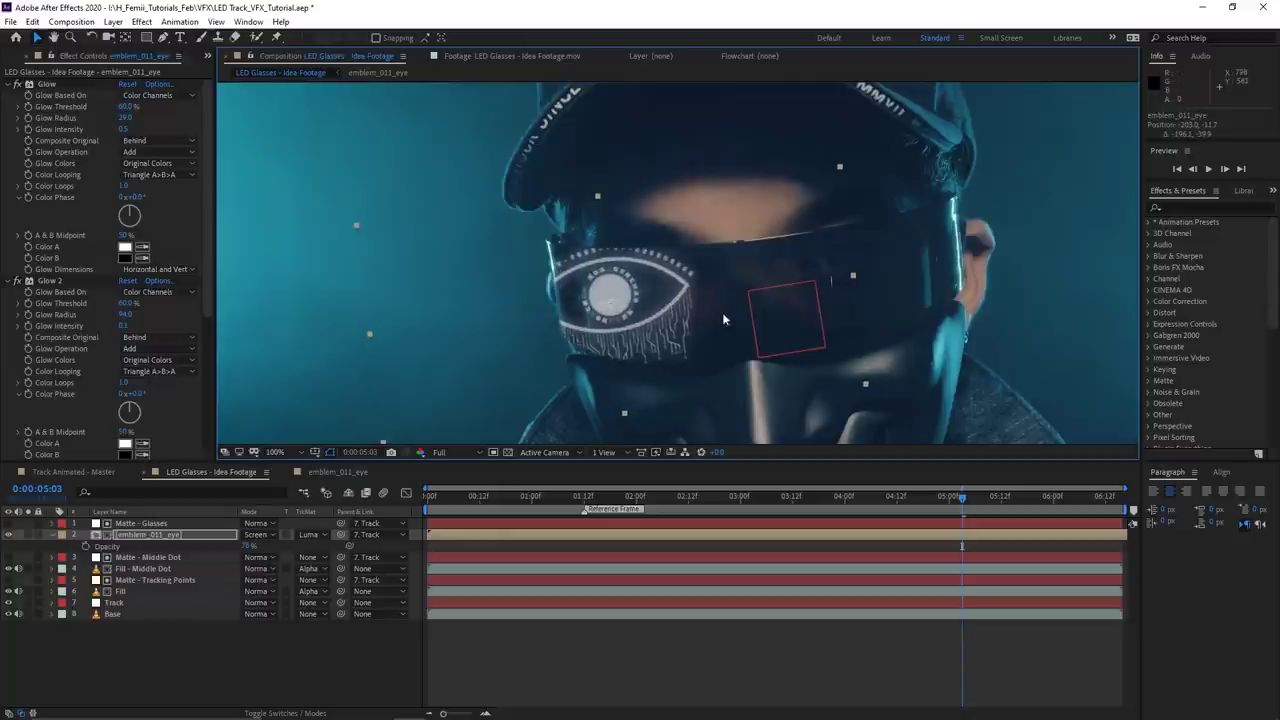
{"action": "scroll", "coordinate": [626, 294], "scroll_direction": "down", "scroll_amount": 2}
{"action": "scroll", "coordinate": [648, 272], "scroll_direction": "up", "scroll_amount": 3}
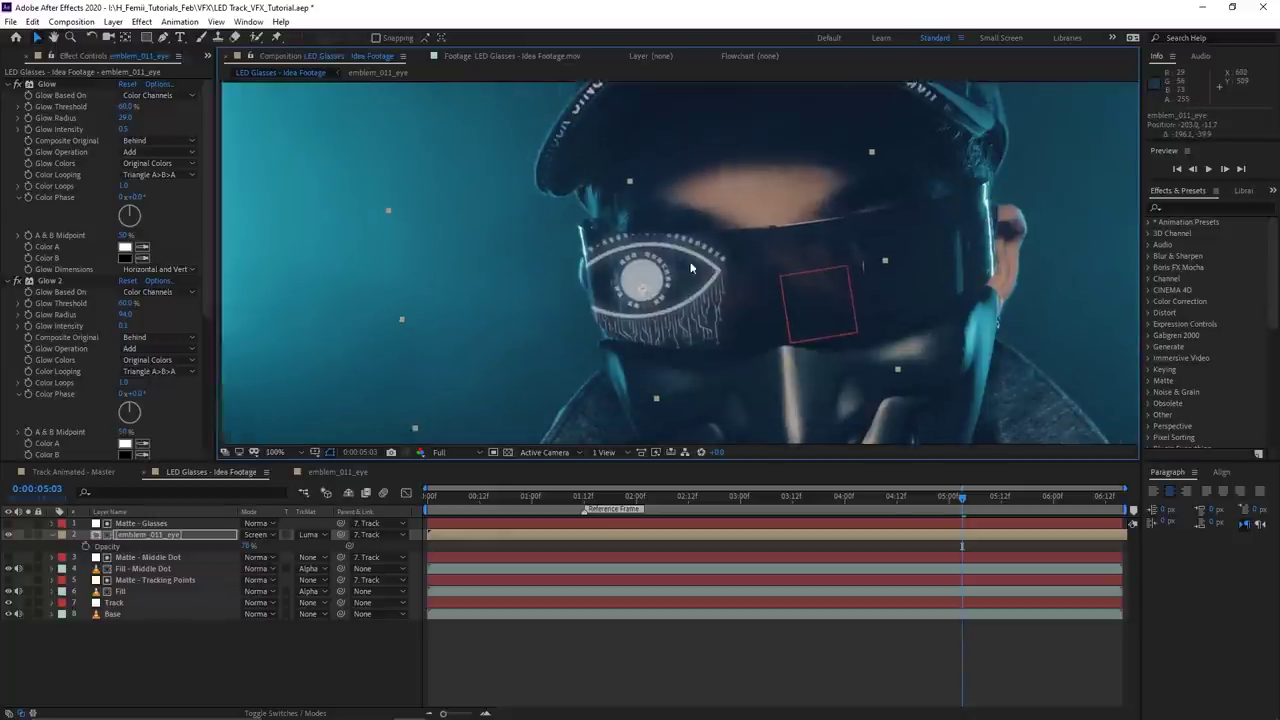
{"action": "scroll", "coordinate": [640, 268], "scroll_direction": "down", "scroll_amount": 1}
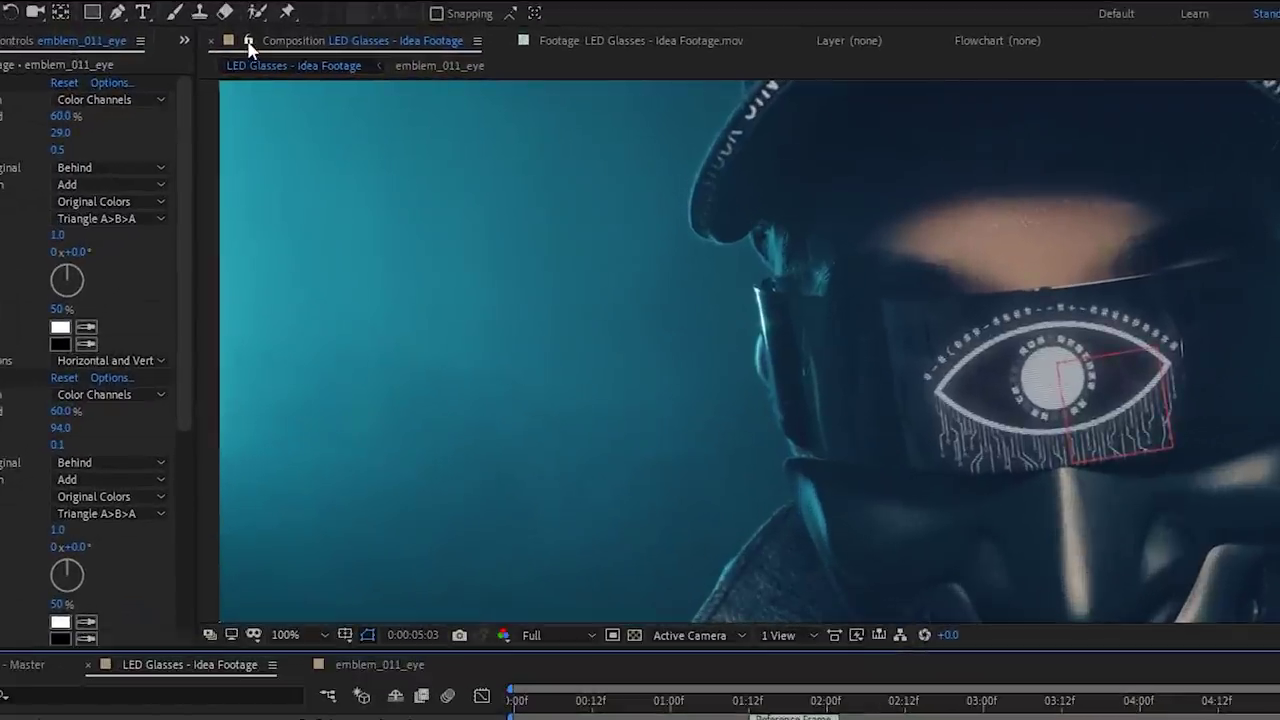
- Lock the LED Glasses - Idea Footage viewer, open emblem_011_eye in a second viewer beside it, and go to 0:00:01:20
{"action": "left_click", "coordinate": [249, 45]}
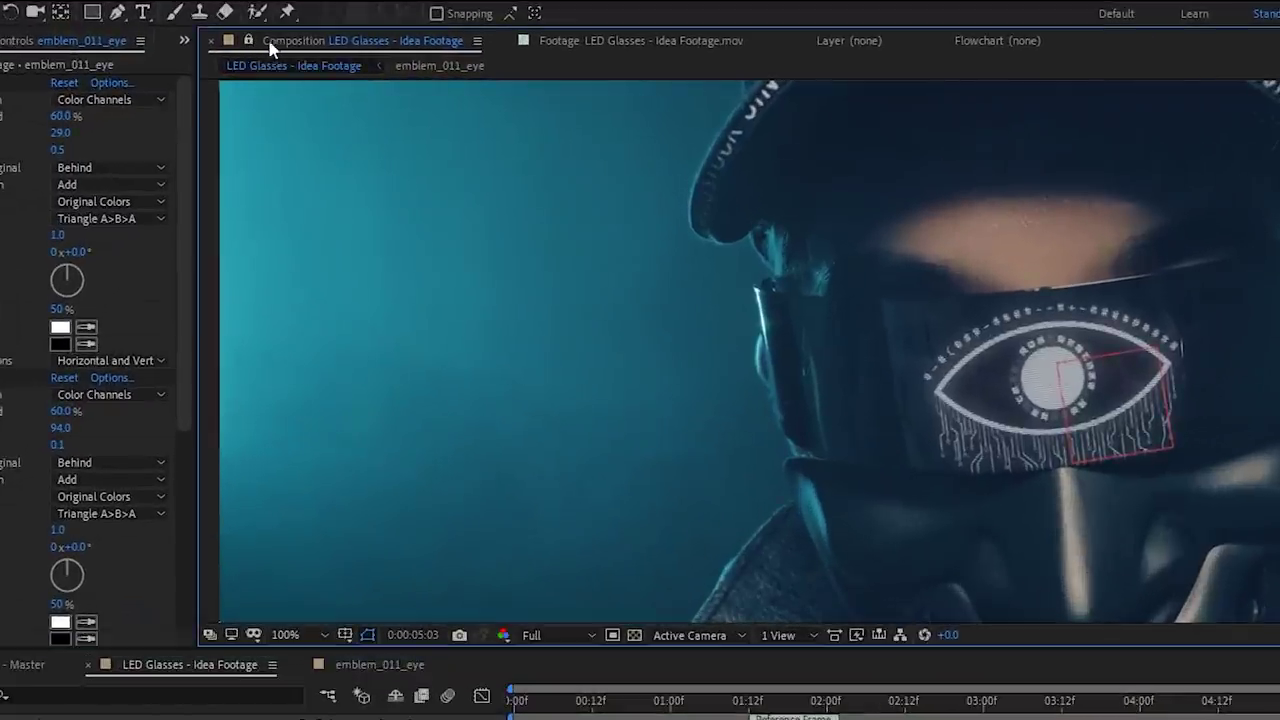
{"action": "left_click", "coordinate": [421, 65]}
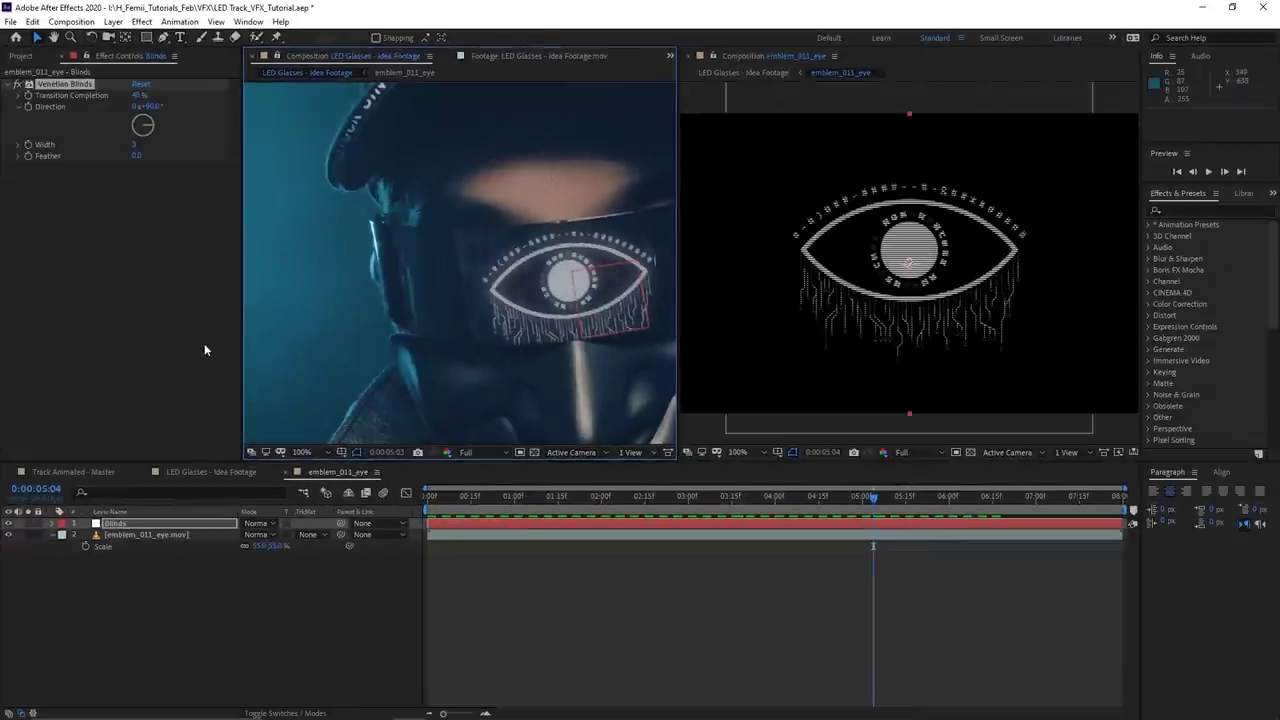
{"action": "left_click_drag", "start_coordinate": [241, 335], "coordinate": [222, 335]}
{"action": "left_click_drag", "start_coordinate": [330, 460], "coordinate": [330, 499]}
{"action": "scroll", "coordinate": [597, 303], "scroll_direction": "down", "scroll_amount": 2}
{"action": "left_click_drag", "start_coordinate": [743, 545], "coordinate": [575, 541]}
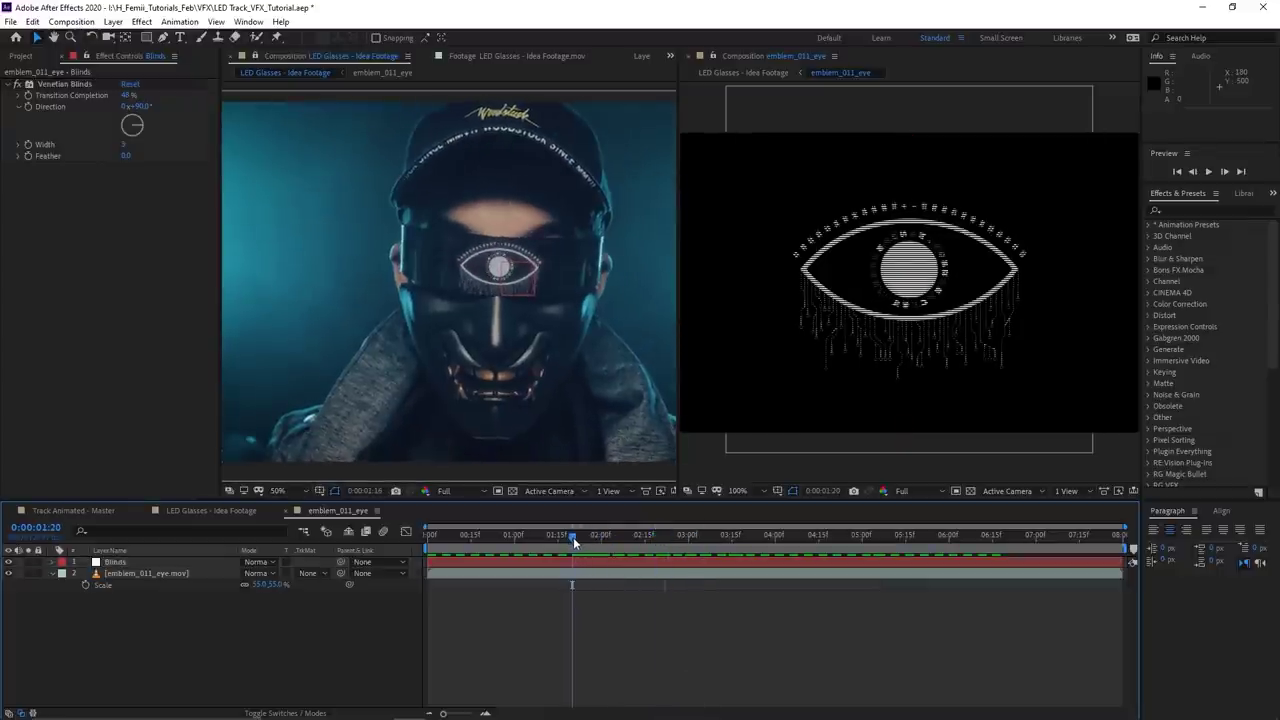
- Add a new adjustment layer named Distortion above Blinds in the emblem_011_eye composition
{"action": "right_click", "coordinate": [207, 634]}
{"action": "mouse_move", "coordinate": [232, 481]}
{"action": "left_click", "coordinate": [455, 591]}
{"action": "right_click", "coordinate": [138, 563]}
{"action": "left_click", "coordinate": [183, 551]}
{"action": "type", "text": "Distor"}
{"action": "key", "text": "Return"}
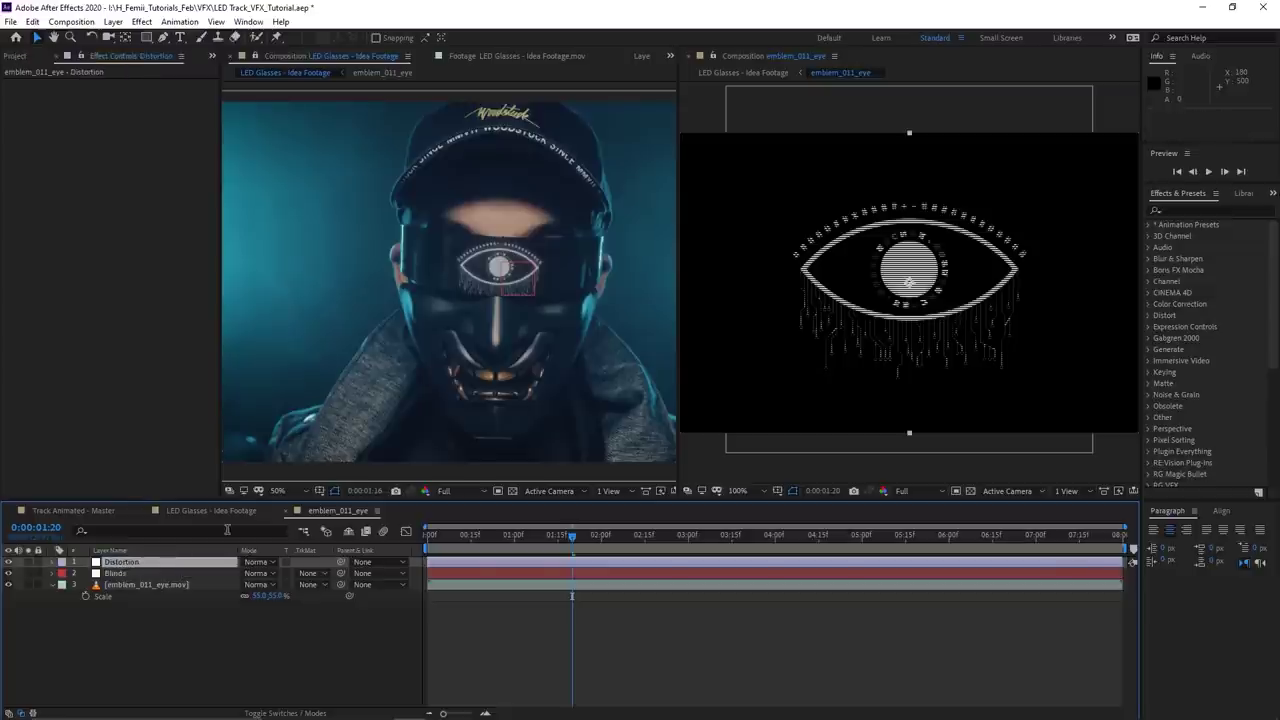
- Apply the Bezier Warp effect to the Distortion layer
{"action": "key", "text": "ctrl+space"}
{"action": "type", "text": "bezi"}
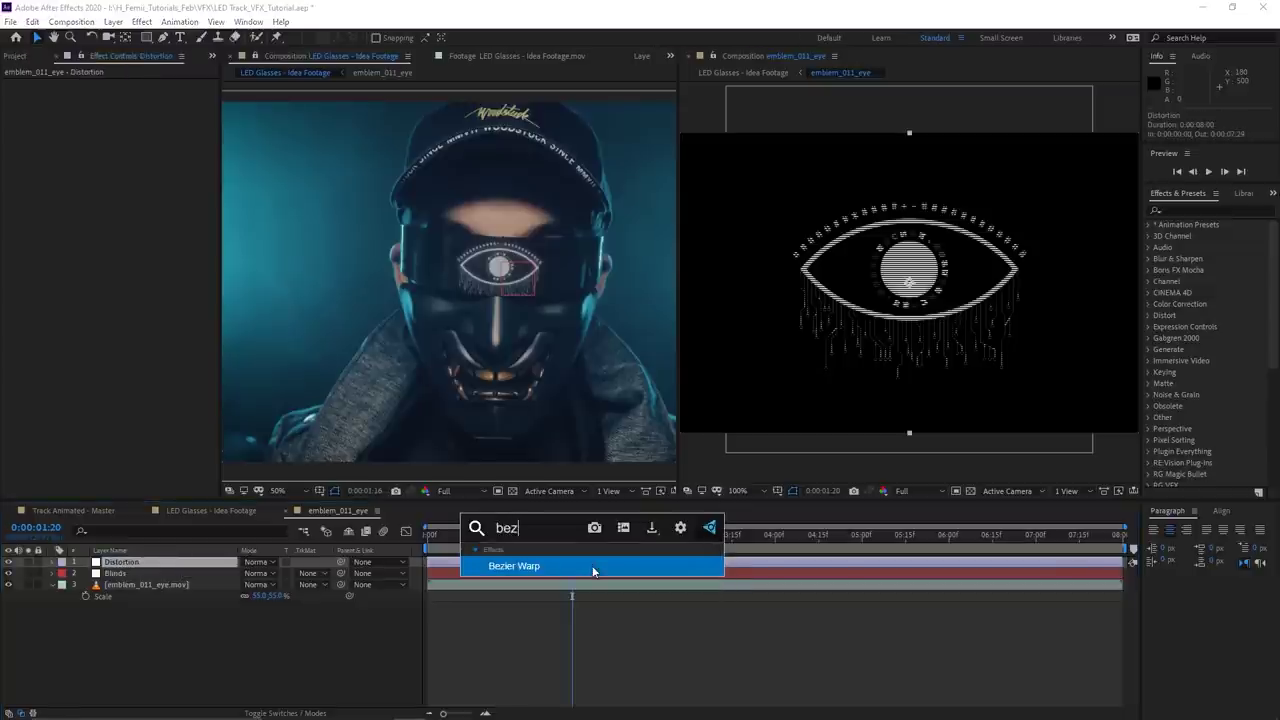
{"action": "key", "text": "Return"}
{"action": "scroll", "coordinate": [845, 245], "scroll_direction": "down", "scroll_amount": 2}
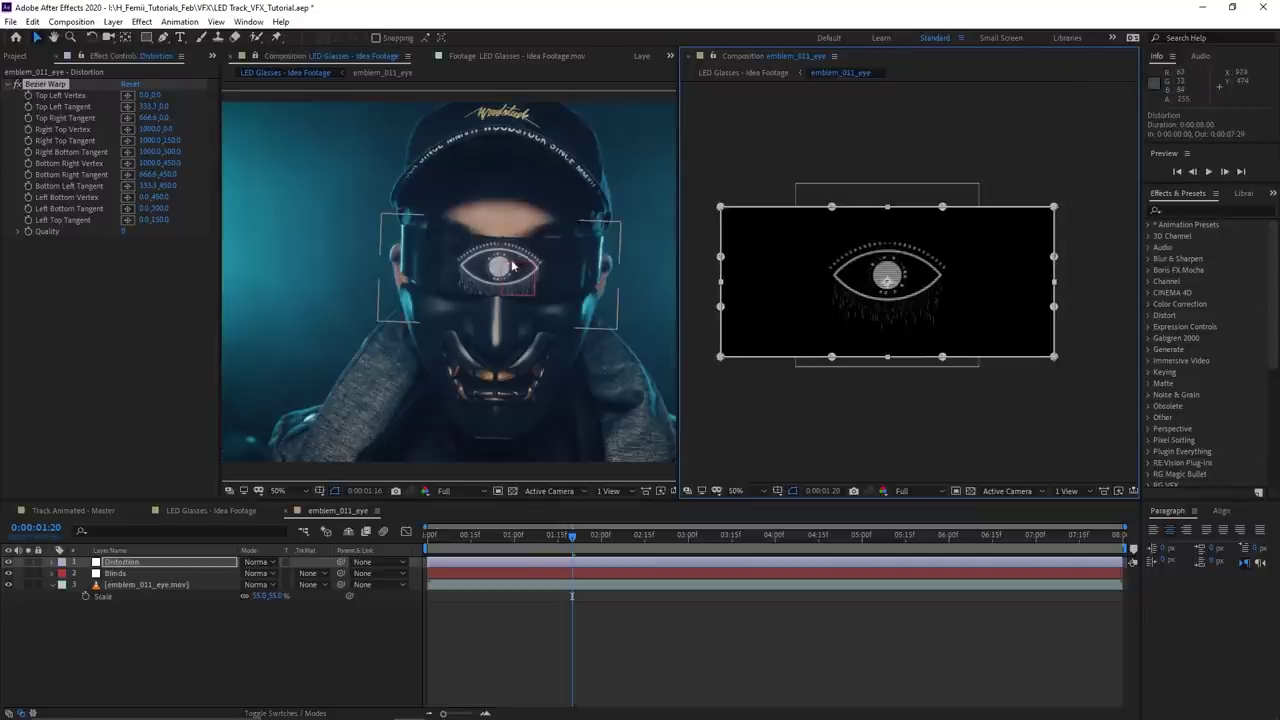
- Bend the Bezier Warp downward, moving the top left and right tangents to about y 26 and 32 and both bottom tangents to about y 486
{"action": "scroll", "coordinate": [543, 271], "scroll_direction": "up", "scroll_amount": 2}
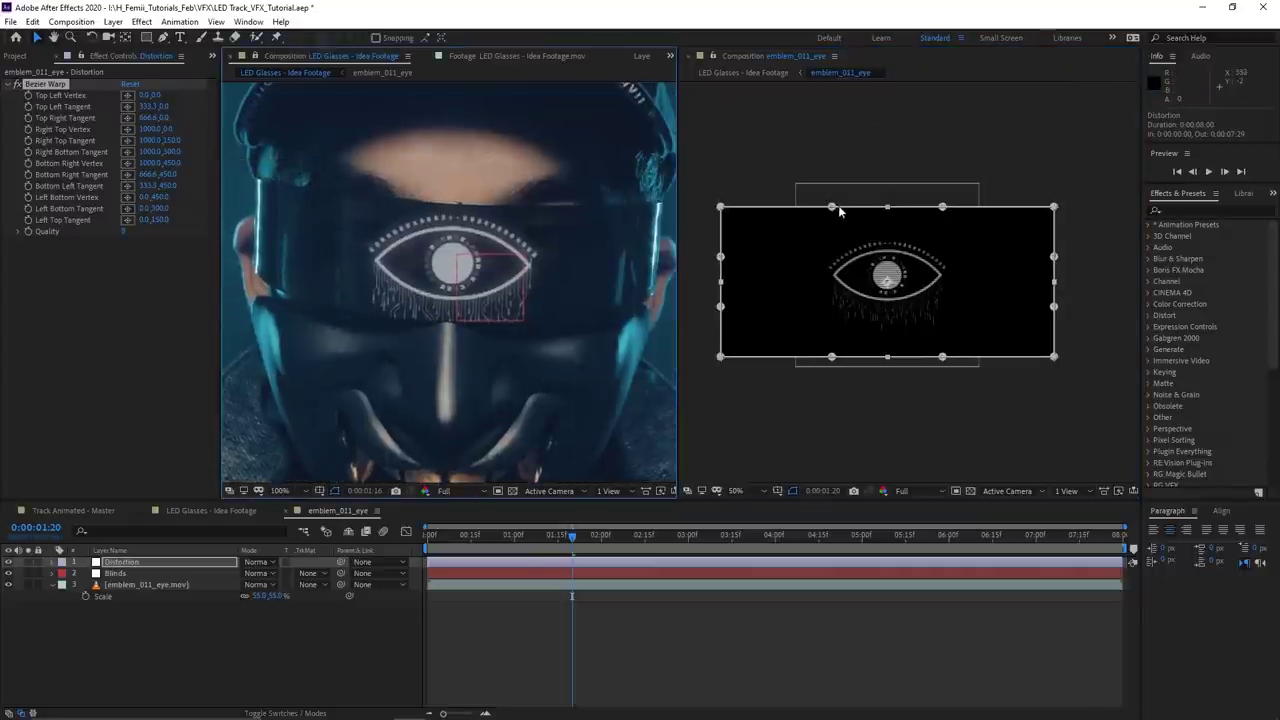
{"action": "scroll", "coordinate": [825, 251], "scroll_direction": "up", "scroll_amount": 2}
{"action": "left_click_drag", "start_coordinate": [754, 143], "coordinate": [753, 160]}
{"action": "left_click_drag", "start_coordinate": [975, 143], "coordinate": [976, 168]}
{"action": "scroll", "coordinate": [844, 344], "scroll_direction": "down", "scroll_amount": 2}
{"action": "left_click_drag", "start_coordinate": [818, 346], "coordinate": [820, 360]}
{"action": "left_click_drag", "start_coordinate": [928, 346], "coordinate": [928, 358]}
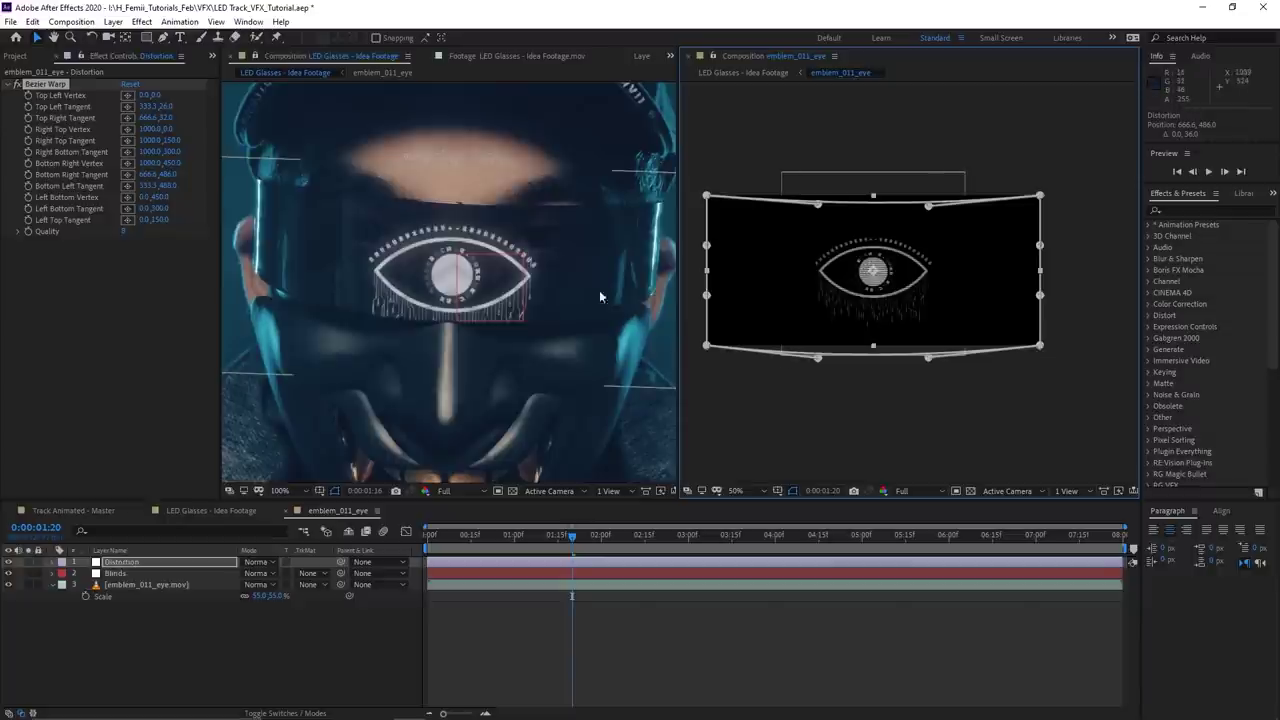
- Set keyframes at 0:00:01:20 for all Bezier Warp vertices and tangents and reveal them on the Distortion layer
{"action": "left_click_drag", "start_coordinate": [29, 96], "coordinate": [27, 200]}
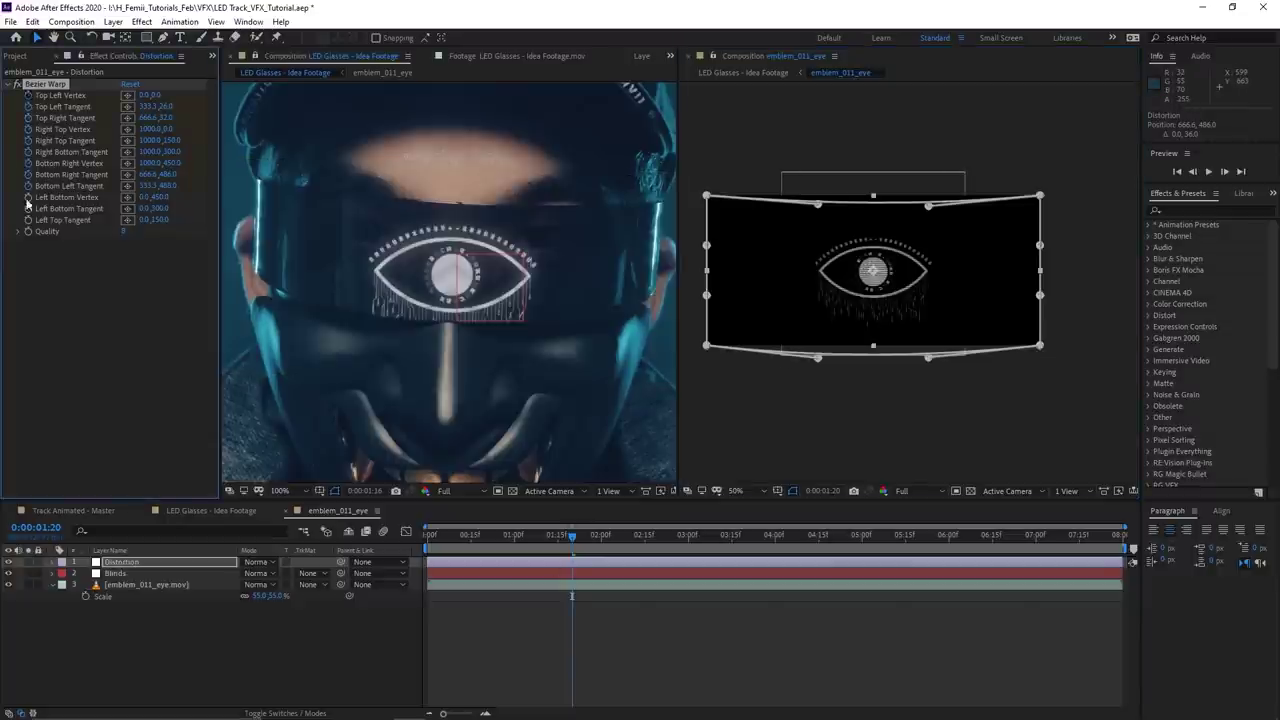
{"action": "key", "text": "u"}
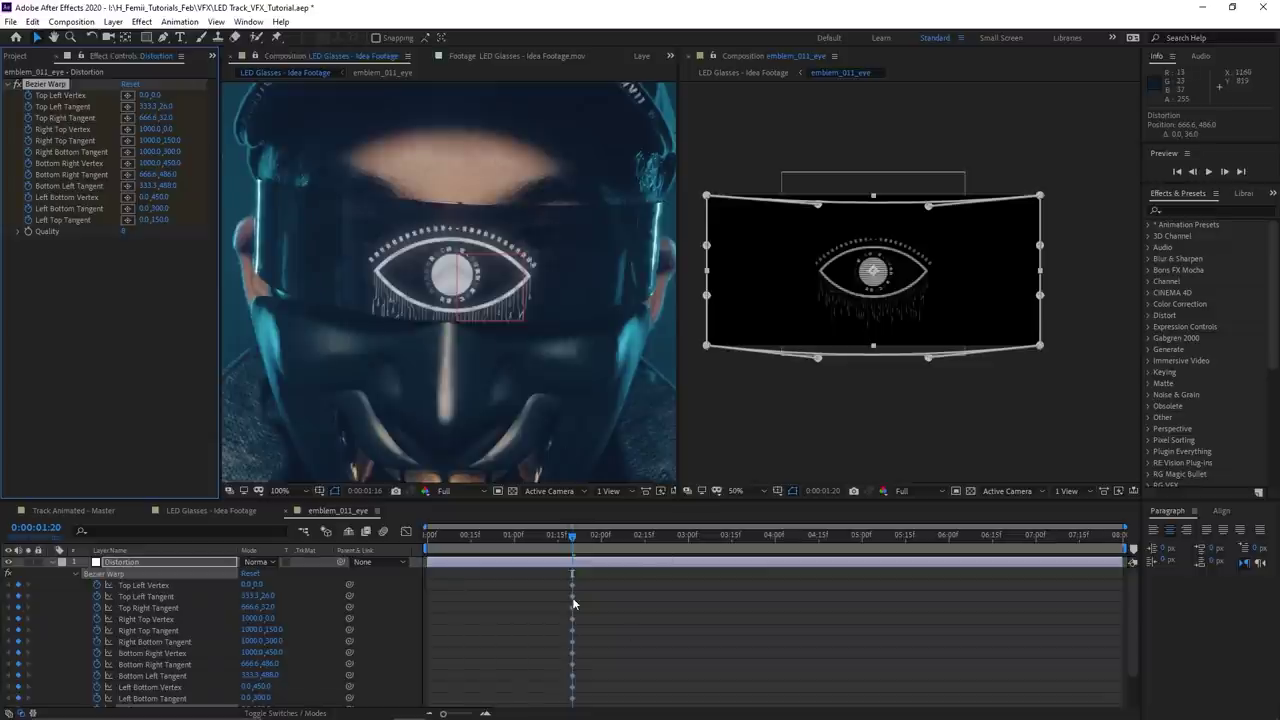
- At 0:00:00:07, increase the downward bend, moving the top tangents to about y 94 and 88 and the bottom tangents to about y 540 and 530
{"action": "left_click_drag", "start_coordinate": [556, 541], "coordinate": [448, 545]}
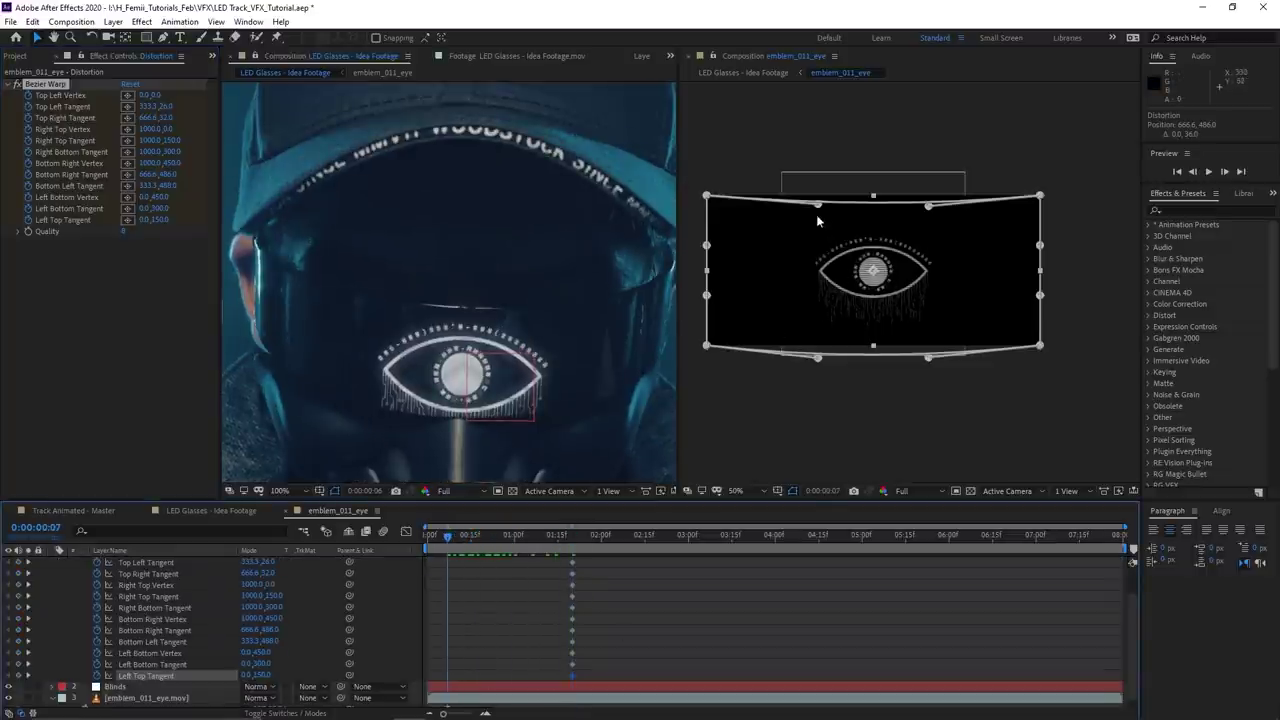
{"action": "left_click_drag", "start_coordinate": [818, 206], "coordinate": [818, 213]}
{"action": "left_click_drag", "start_coordinate": [929, 206], "coordinate": [929, 213]}
{"action": "left_click_drag", "start_coordinate": [818, 357], "coordinate": [818, 375]}
{"action": "left_click_drag", "start_coordinate": [929, 357], "coordinate": [929, 373]}
{"action": "left_click_drag", "start_coordinate": [929, 213], "coordinate": [929, 225]}
{"action": "left_click_drag", "start_coordinate": [818, 213], "coordinate": [818, 227]}
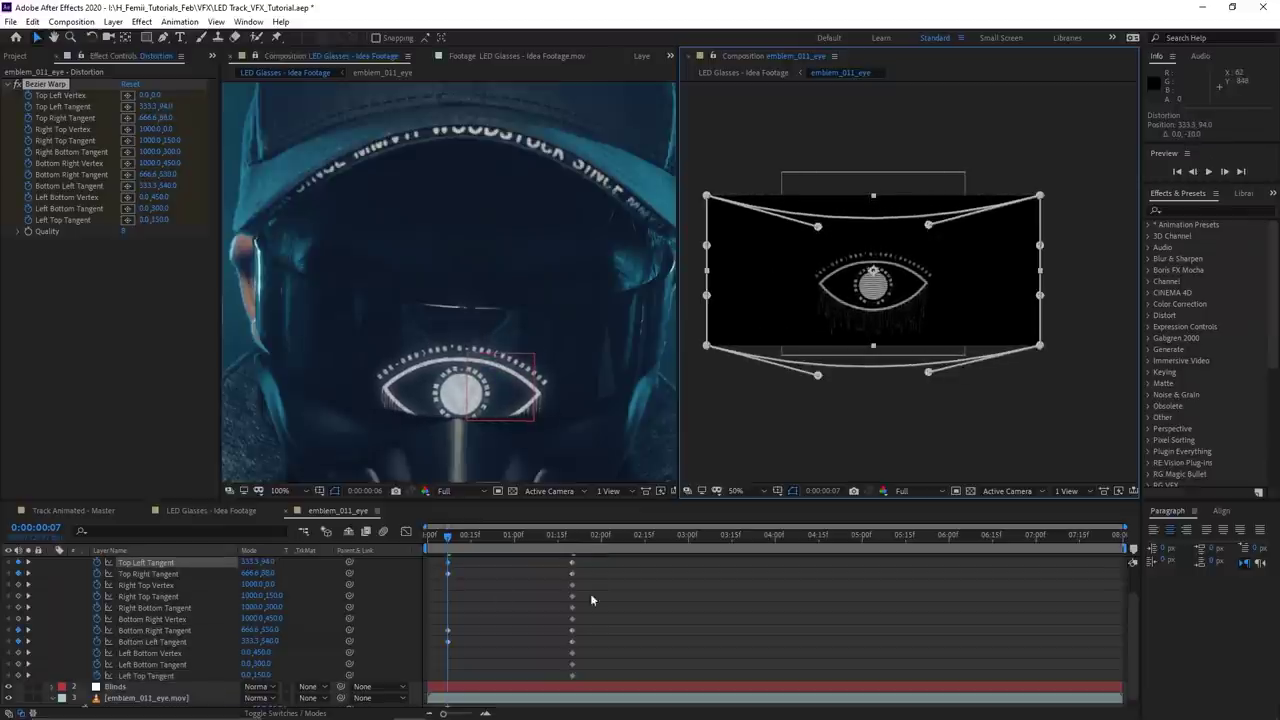
{"action": "left_click_drag", "start_coordinate": [511, 549], "coordinate": [572, 549]}
{"action": "left_click", "coordinate": [449, 548]}
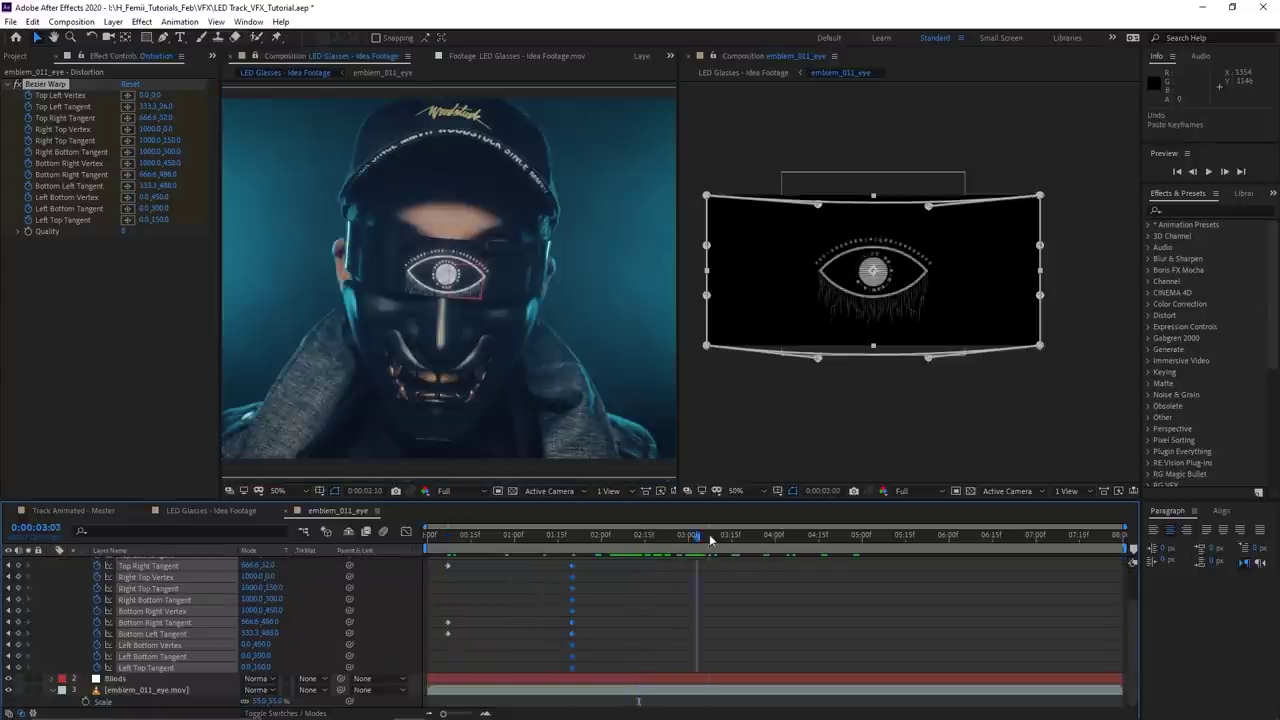
- At 0:00:03:11, collapse the Distortion layer and move the emblem_011_eye.mov layer sideways to about 730, 187
{"action": "left_click_drag", "start_coordinate": [795, 540], "coordinate": [709, 540]}
{"action": "left_click", "coordinate": [721, 540]}
{"action": "scroll", "coordinate": [675, 562], "scroll_direction": "up", "scroll_amount": 2}
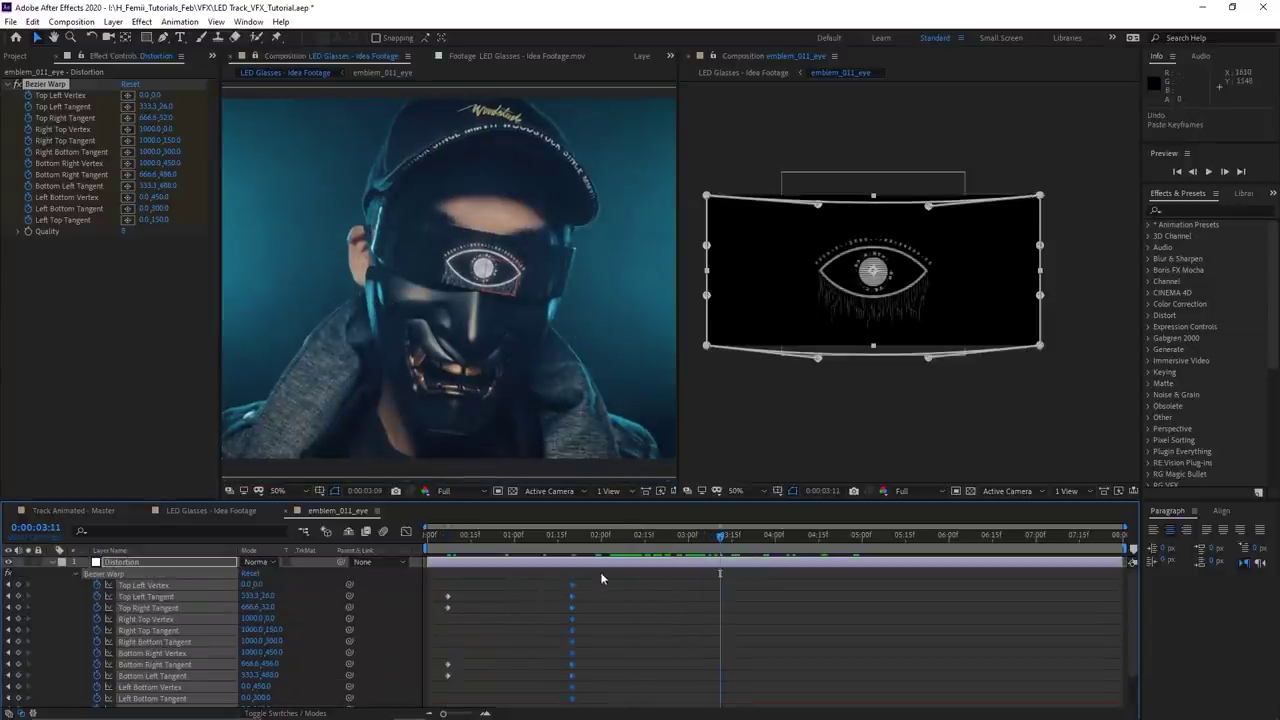
{"action": "left_click", "coordinate": [52, 562]}
{"action": "left_click", "coordinate": [132, 584]}
{"action": "left_click_drag", "start_coordinate": [911, 280], "coordinate": [988, 274]}
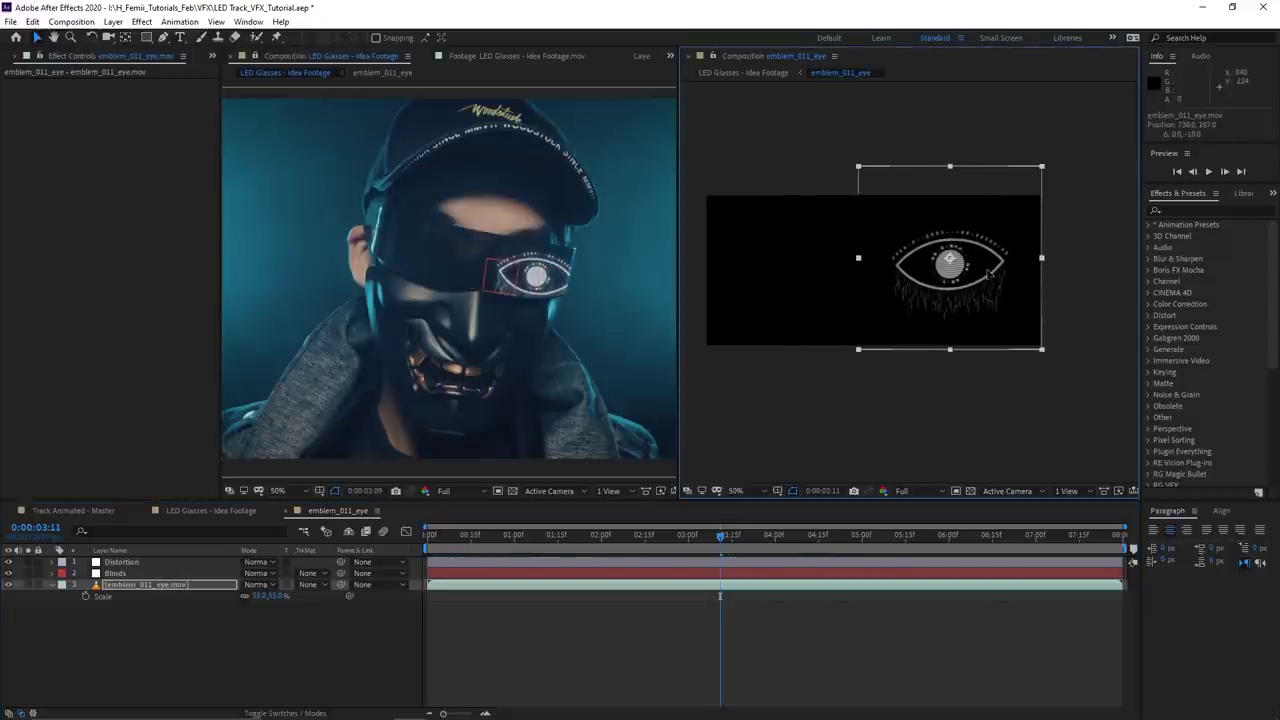
- Curve the Bezier Warp's right side inward, moving the right top vertex to about 866, -82 and the bottom right vertex to about 878, 313
{"action": "scroll", "coordinate": [552, 295], "scroll_direction": "up", "scroll_amount": 2}
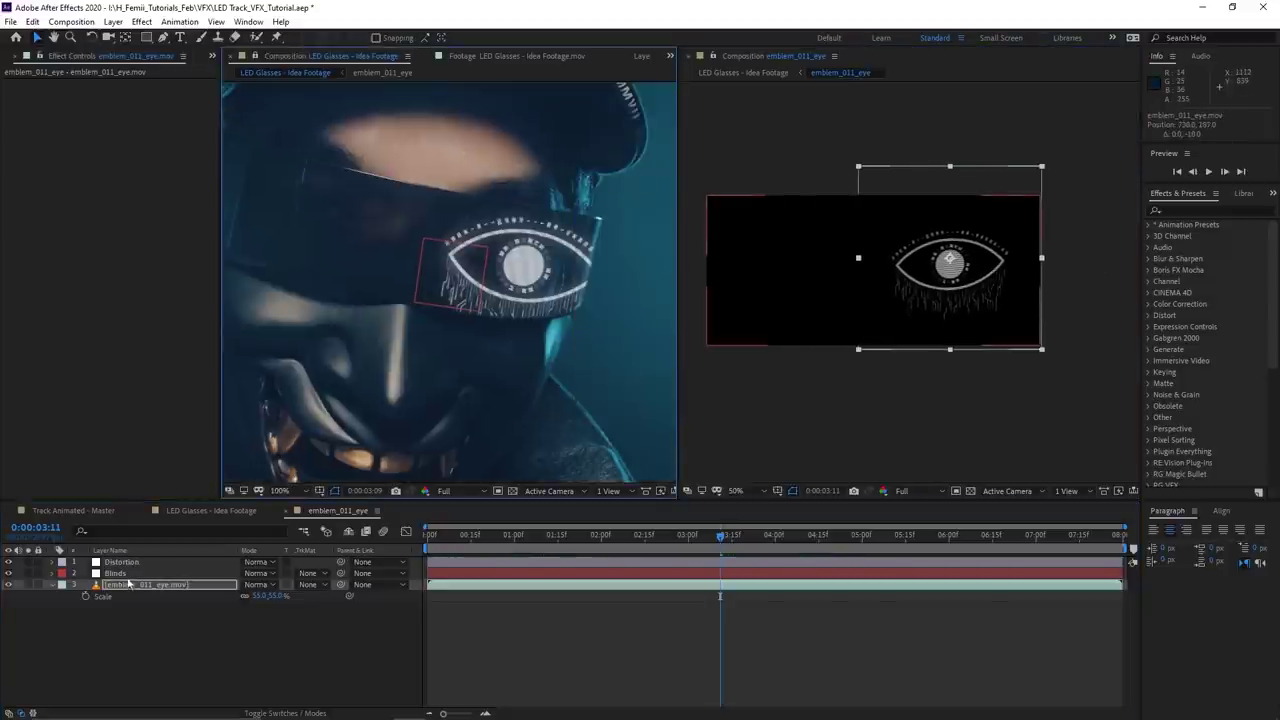
{"action": "left_click", "coordinate": [122, 562]}
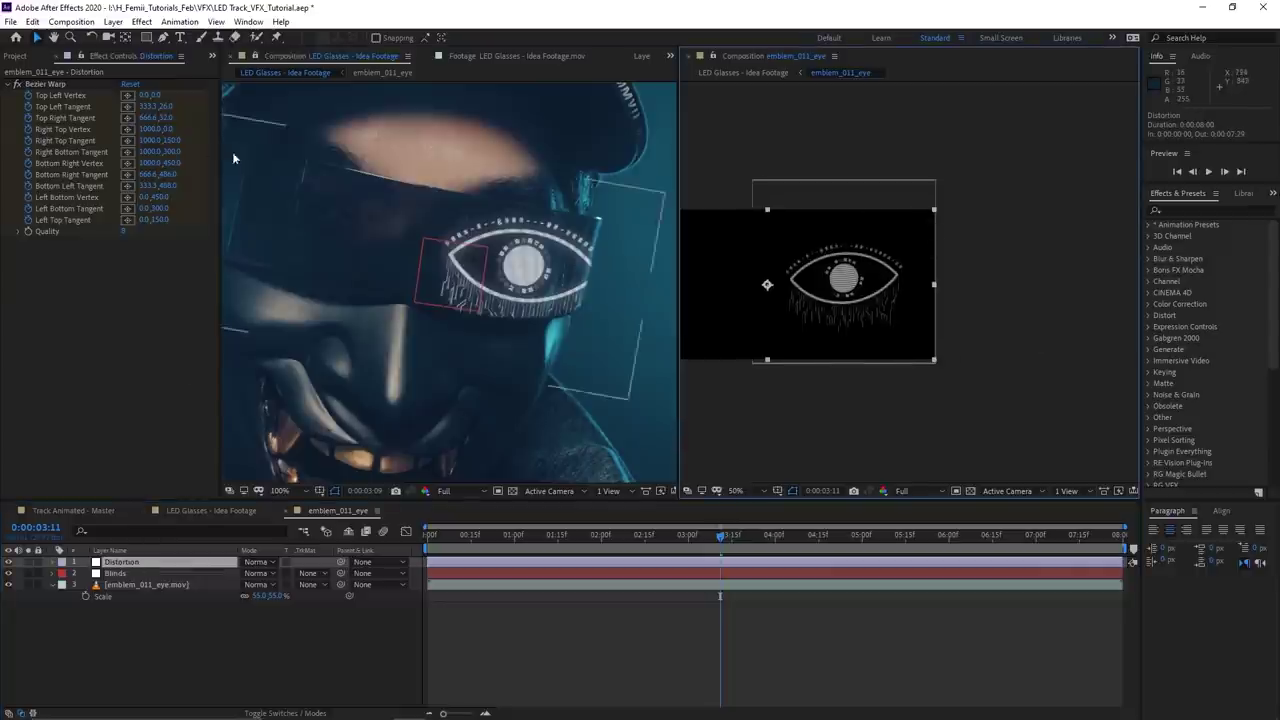
{"action": "left_click", "coordinate": [53, 85]}
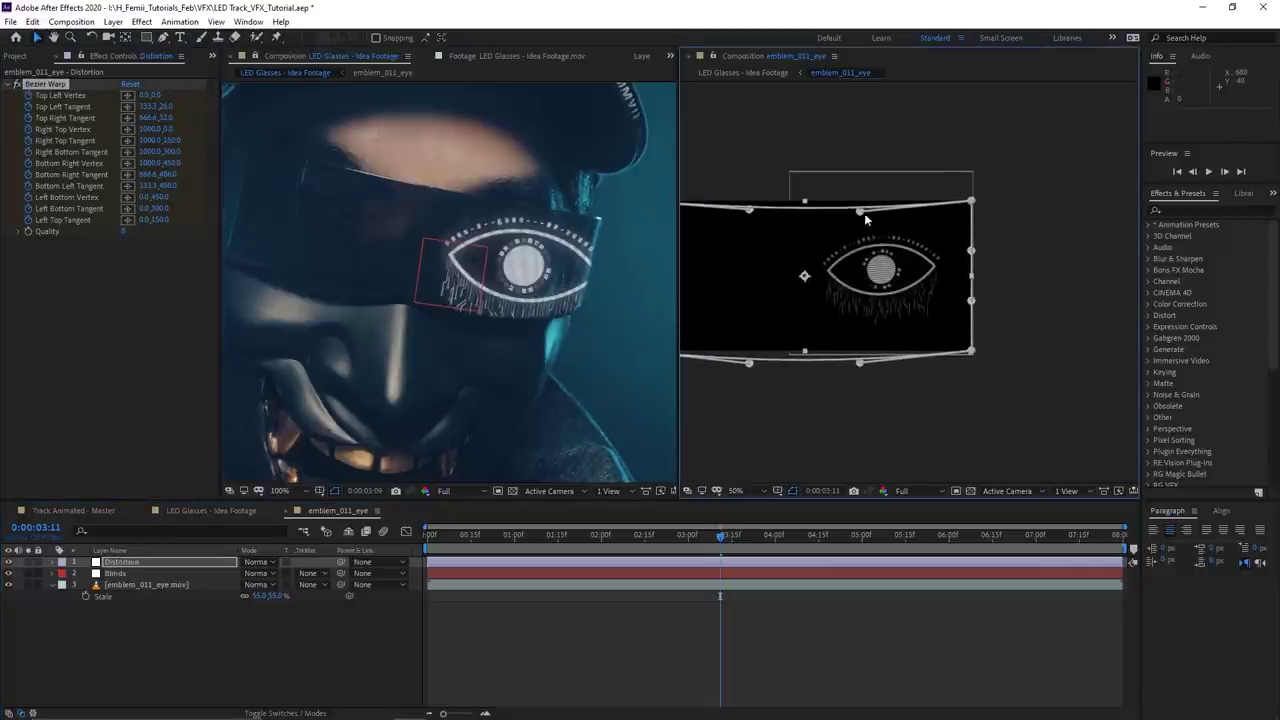
{"action": "left_click_drag", "start_coordinate": [860, 215], "coordinate": [860, 219]}
{"action": "left_click_drag", "start_coordinate": [971, 351], "coordinate": [974, 259]}
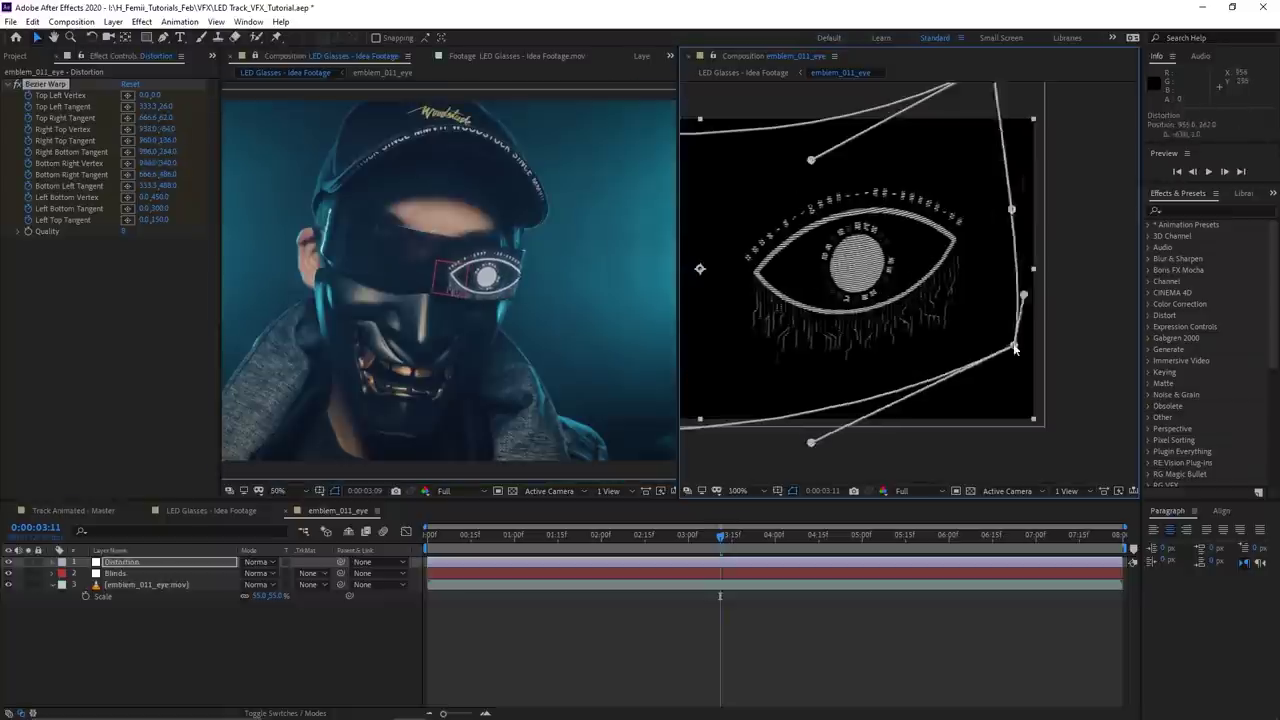
{"action": "left_click_drag", "start_coordinate": [1020, 23], "coordinate": [928, 100]}
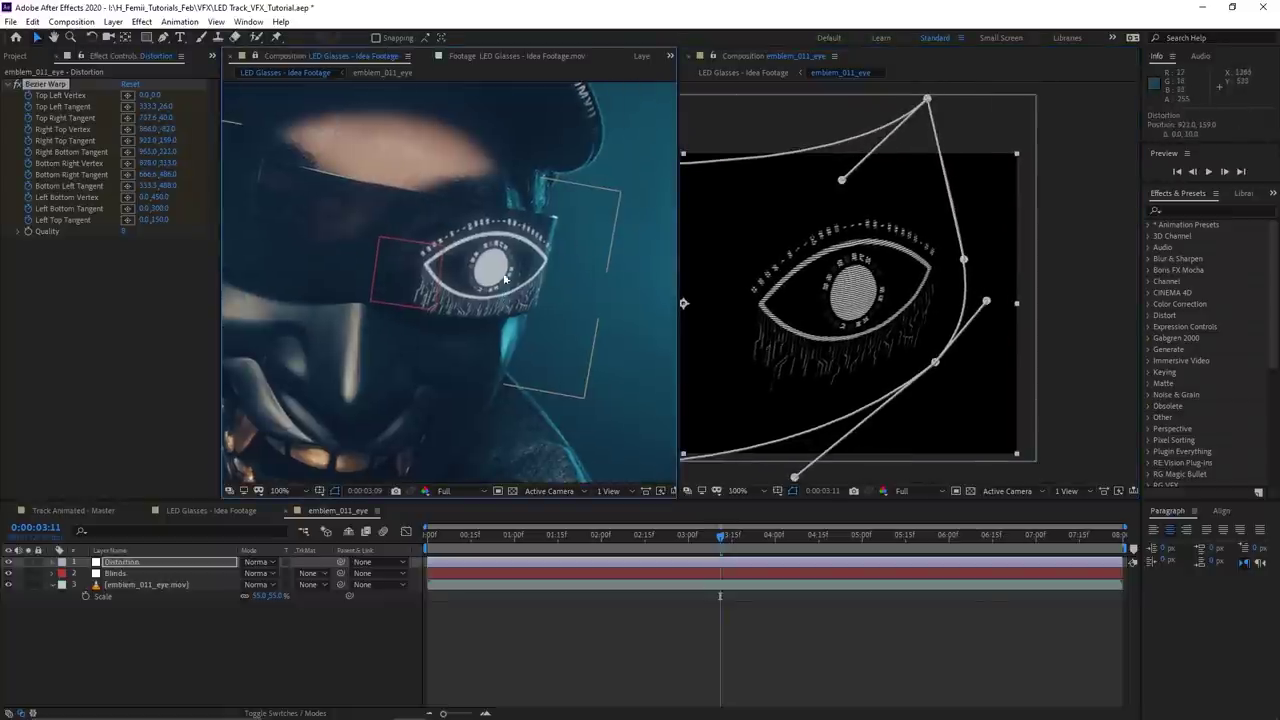
{"action": "scroll", "coordinate": [535, 300], "scroll_direction": "down", "scroll_amount": 2}
- Move the emblem_011_eye.mov layer sideways towards the visor's outer edge, to about 780, 187
{"action": "left_click", "coordinate": [609, 584]}
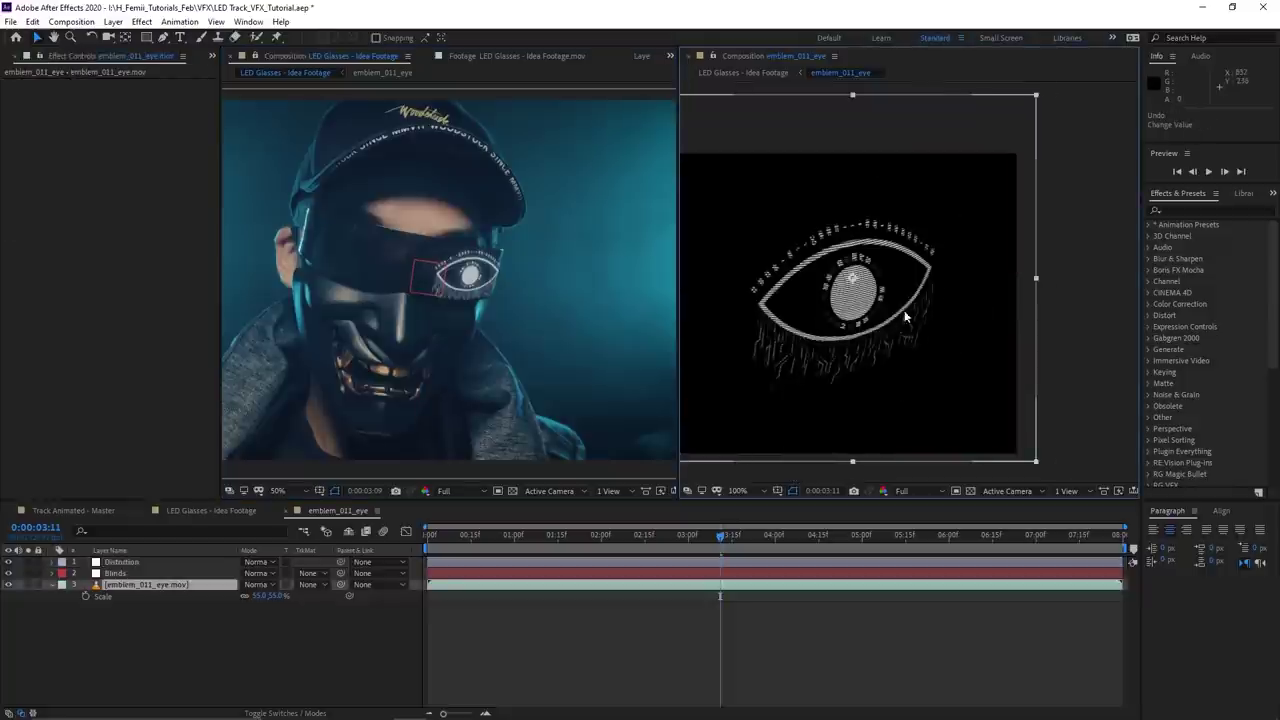
{"action": "left_click_drag", "start_coordinate": [890, 310], "coordinate": [878, 274]}
{"action": "scroll", "coordinate": [984, 270], "scroll_direction": "down", "scroll_amount": 2}
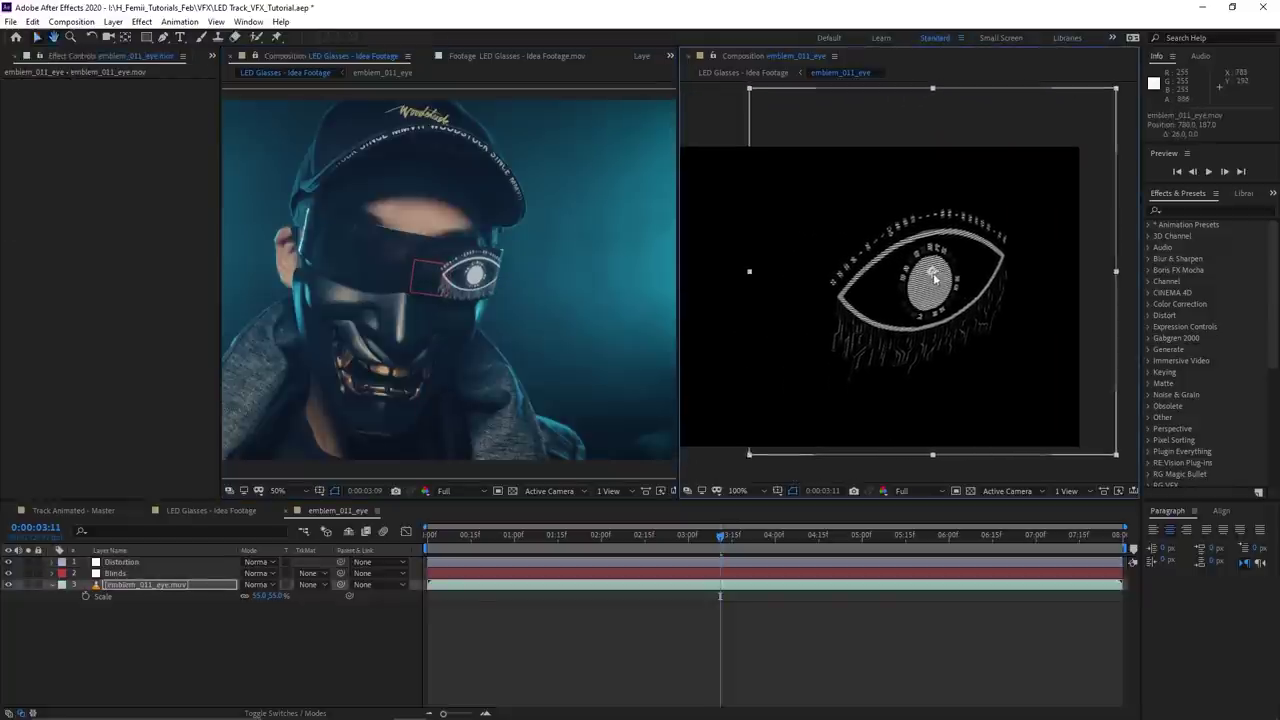
{"action": "left_click_drag", "start_coordinate": [984, 270], "coordinate": [1004, 269]}
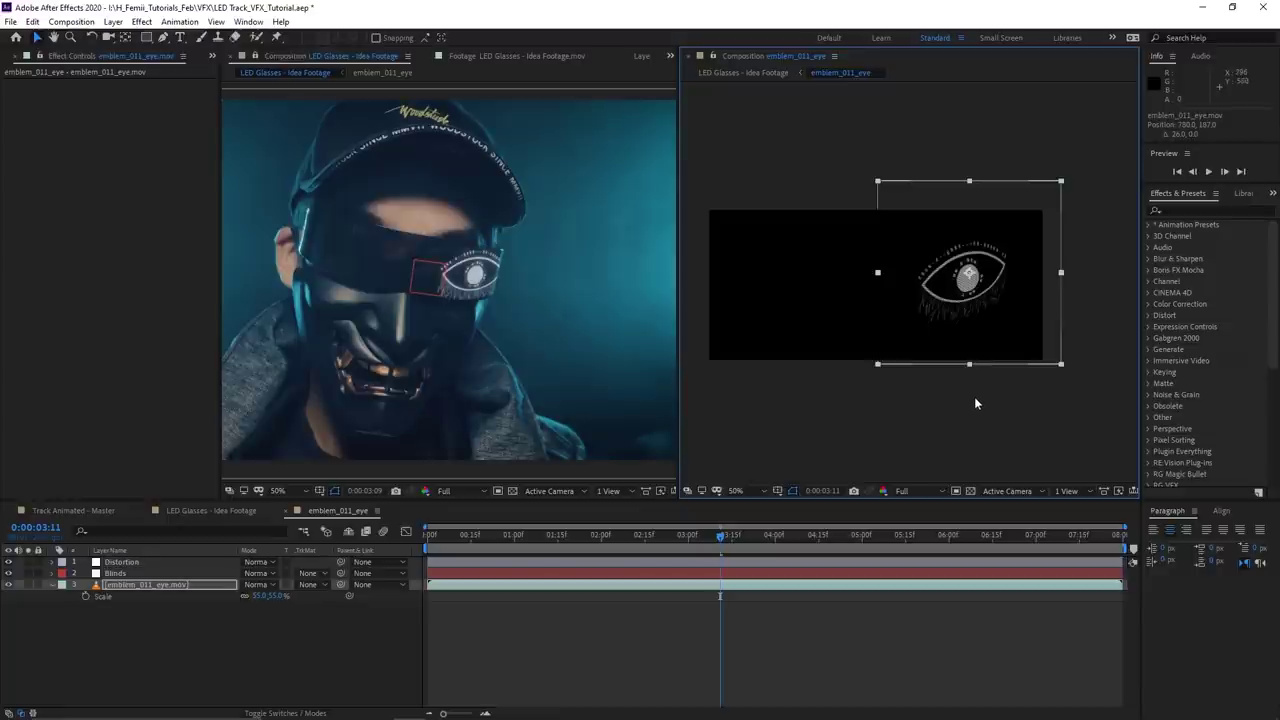
{"action": "left_click", "coordinate": [974, 398]}
{"action": "scroll", "coordinate": [970, 400], "scroll_direction": "up", "scroll_amount": 1}
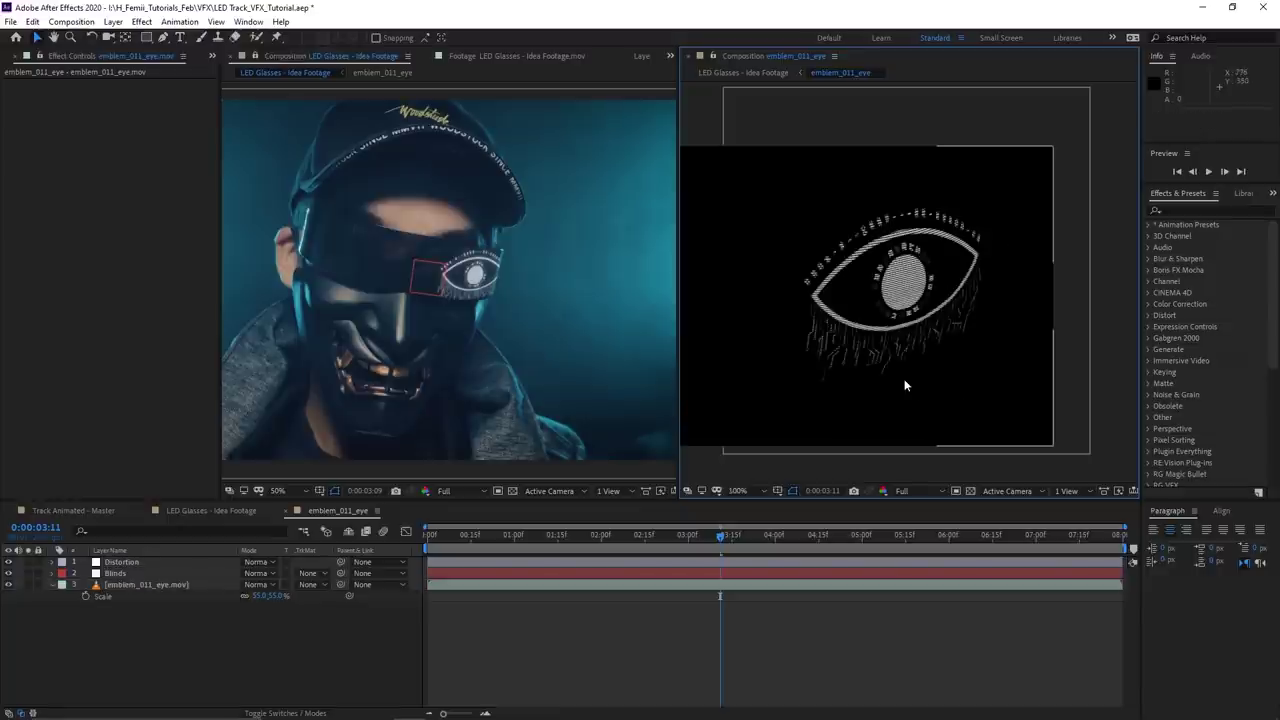
{"action": "left_click_drag", "start_coordinate": [941, 338], "coordinate": [945, 337]}
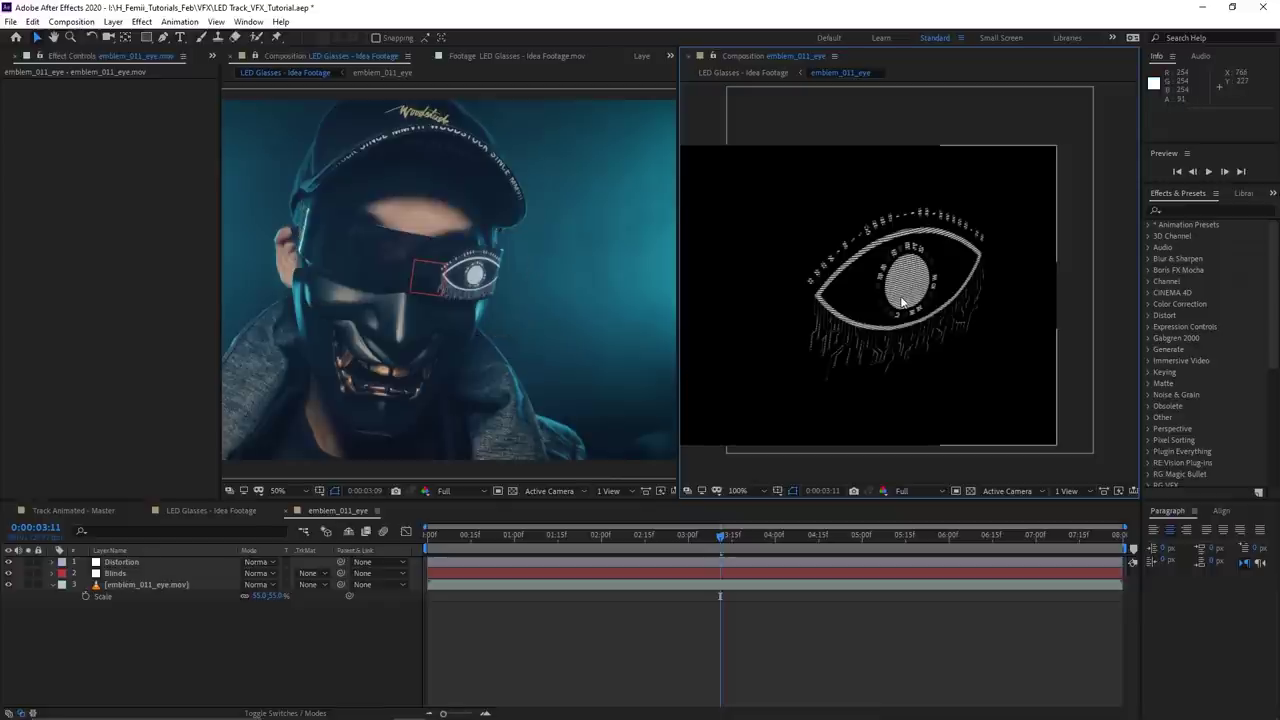
- Hide the emblem_011_eye.mov layer and create a white solid named Grid
{"action": "left_click", "coordinate": [202, 622]}
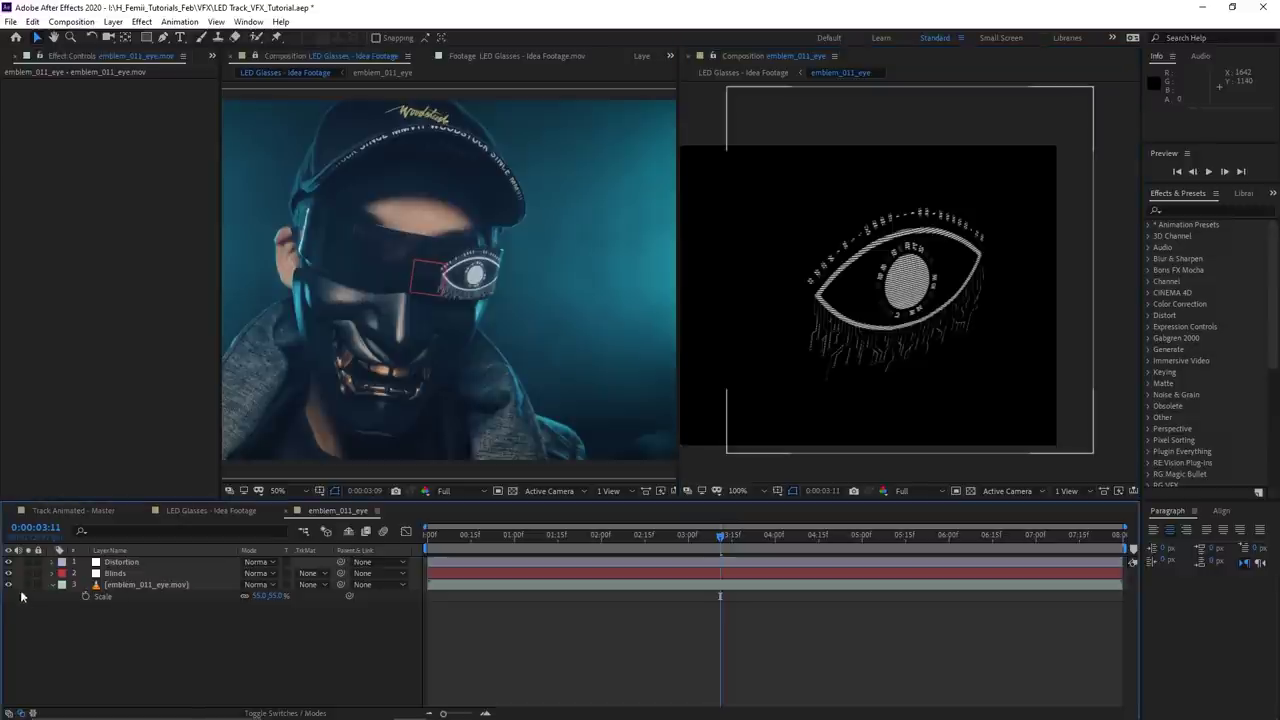
{"action": "left_click", "coordinate": [8, 585]}
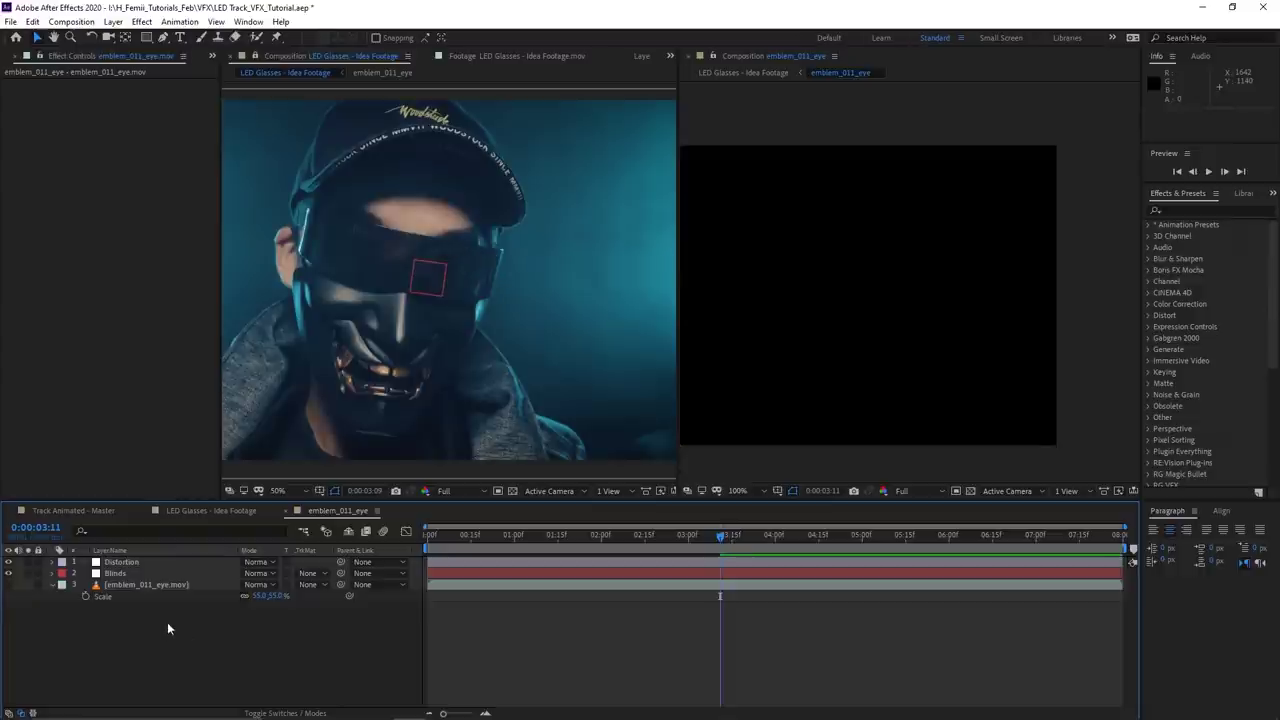
{"action": "key", "text": "ctrl+y"}
{"action": "type", "text": "Grid"}
{"action": "key", "text": "Return"}
- Apply the Grid effect to the Grid solid and place its layer directly beneath the Distortion layer
{"action": "key", "text": "ctrl+space"}
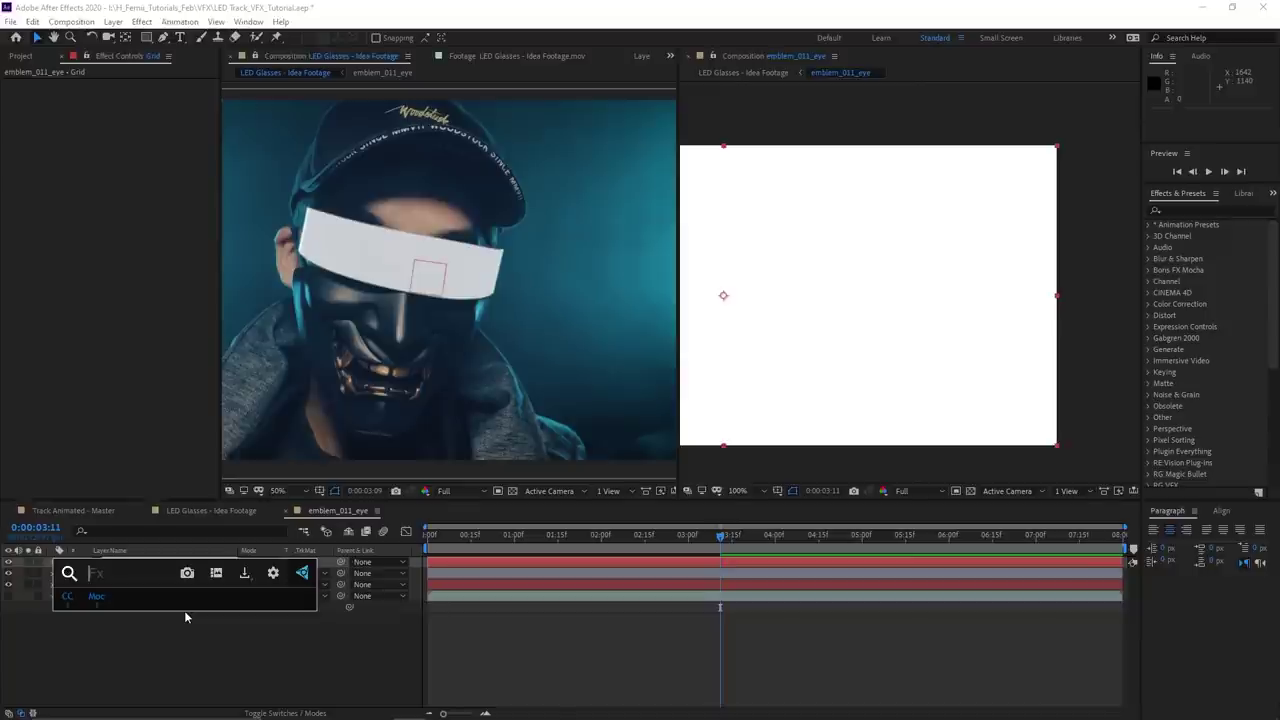
{"action": "type", "text": "grid"}
{"action": "left_click", "coordinate": [177, 593]}
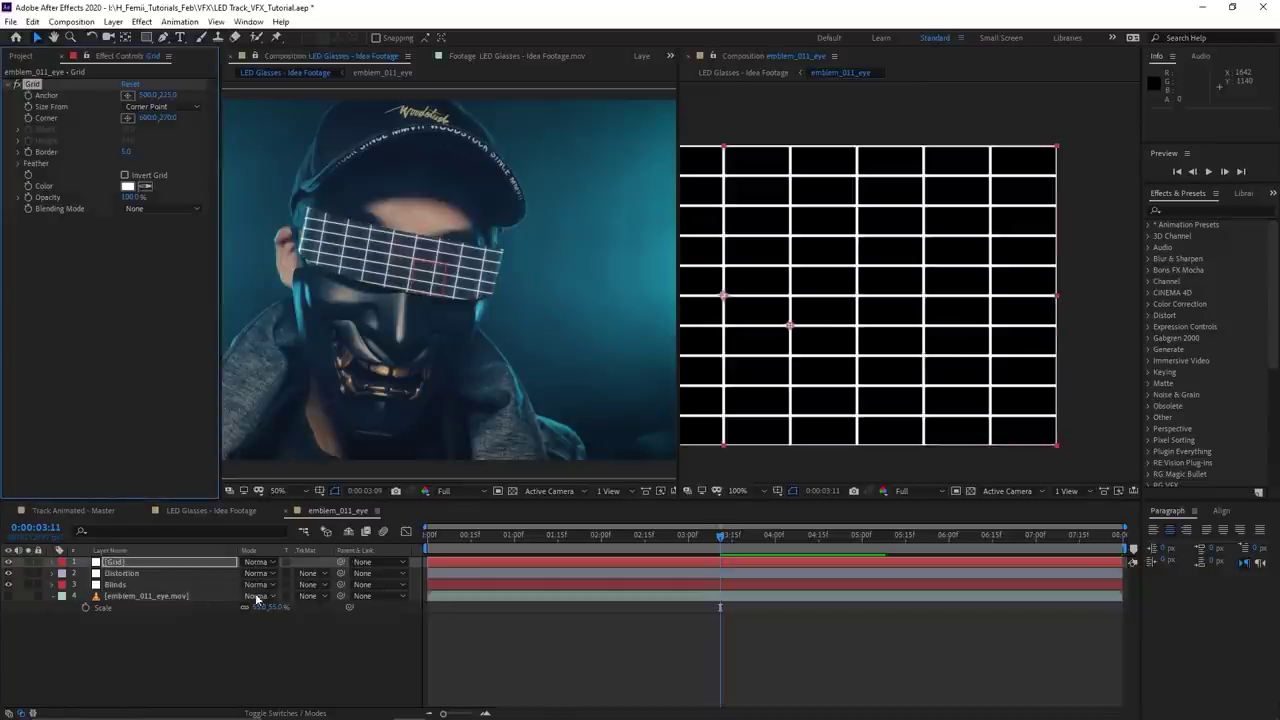
{"action": "scroll", "coordinate": [850, 322], "scroll_direction": "down", "scroll_amount": 2}
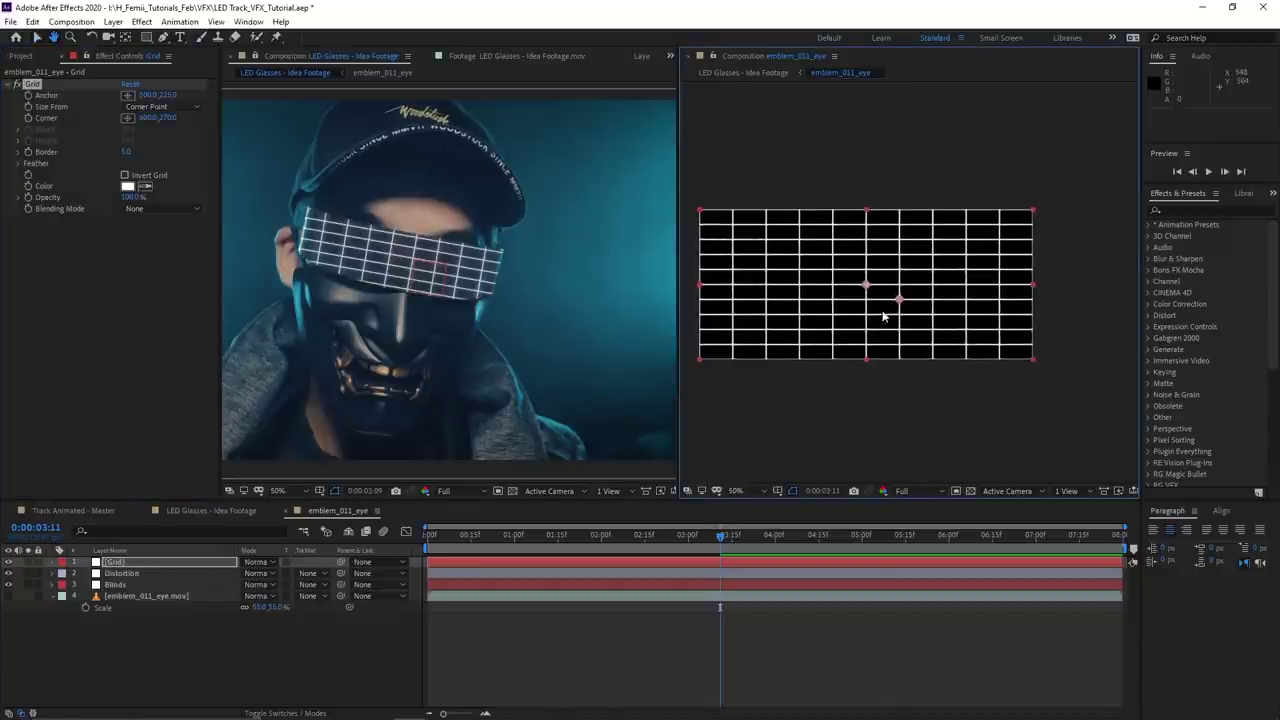
{"action": "left_click_drag", "start_coordinate": [129, 564], "coordinate": [145, 576]}
{"action": "left_click", "coordinate": [147, 563]}
- Adjust the Distortion layer's Bezier Warp, moving the top right tangent to about 727.6, 68 and the right top vertex to about 864, -6
{"action": "left_click_drag", "start_coordinate": [896, 302], "coordinate": [794, 317]}
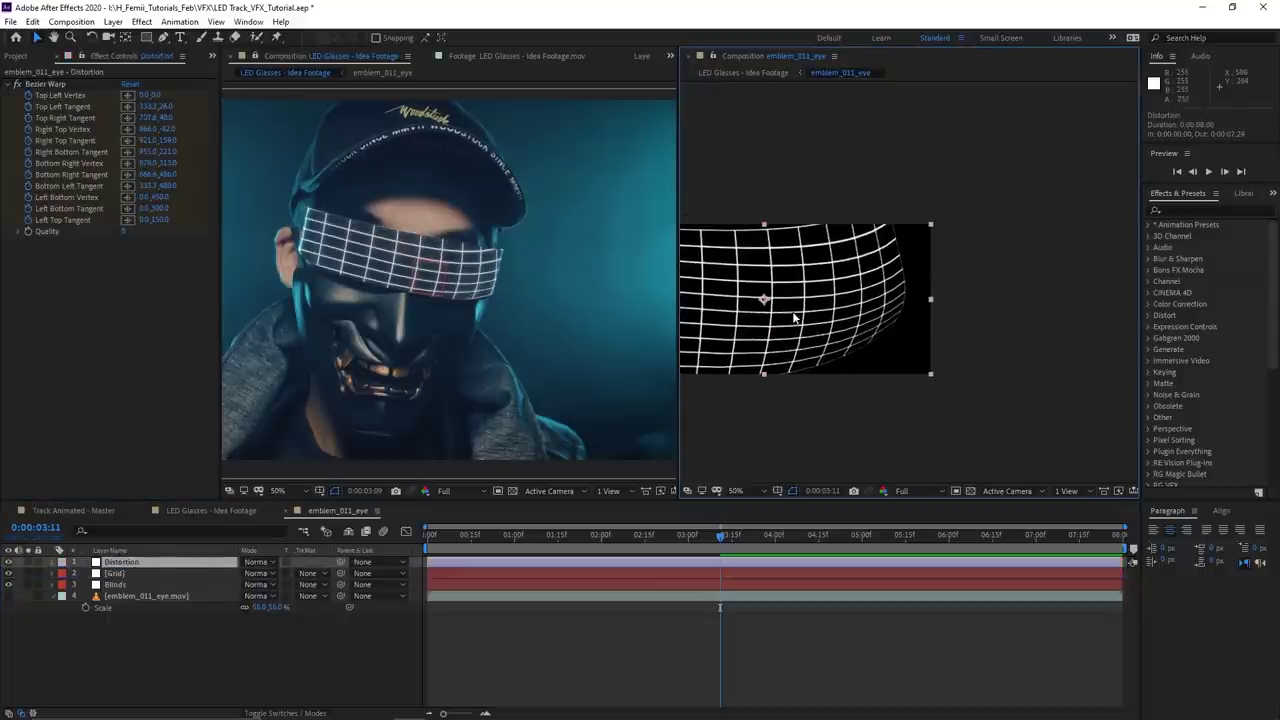
{"action": "left_click", "coordinate": [45, 84]}
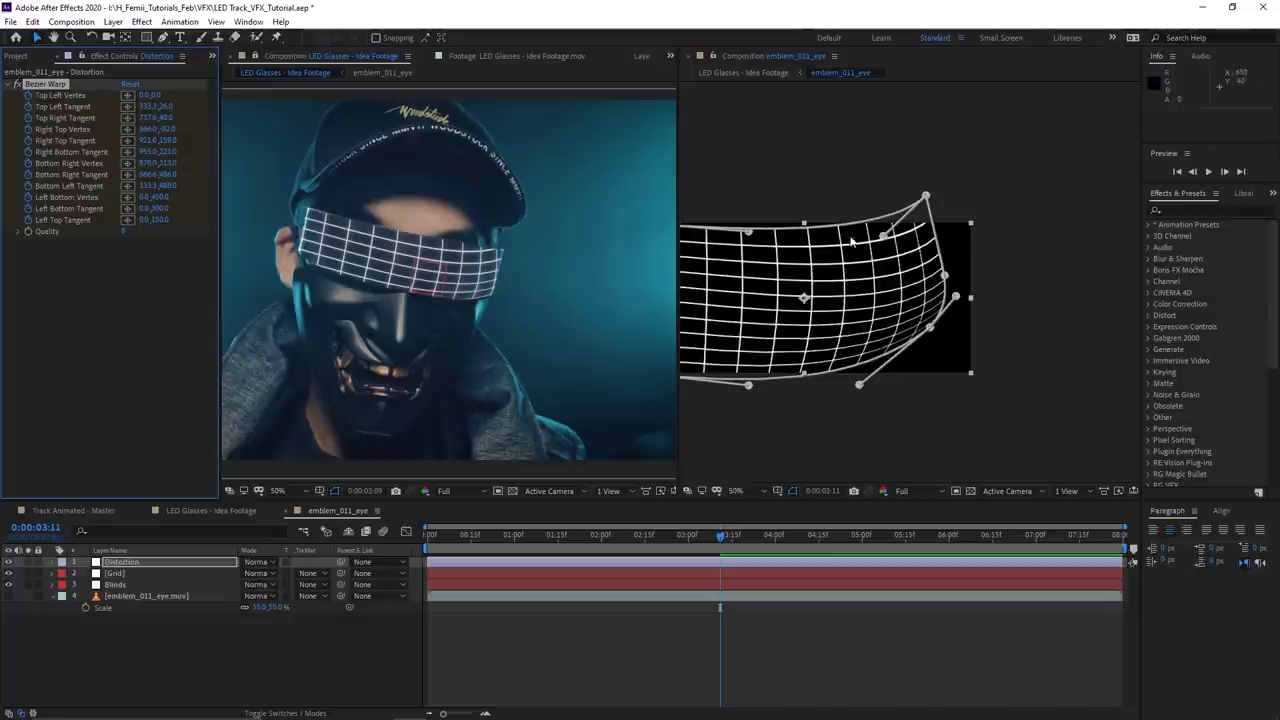
{"action": "left_click_drag", "start_coordinate": [885, 238], "coordinate": [880, 245]}
{"action": "scroll", "coordinate": [472, 210], "scroll_direction": "up", "scroll_amount": 2}
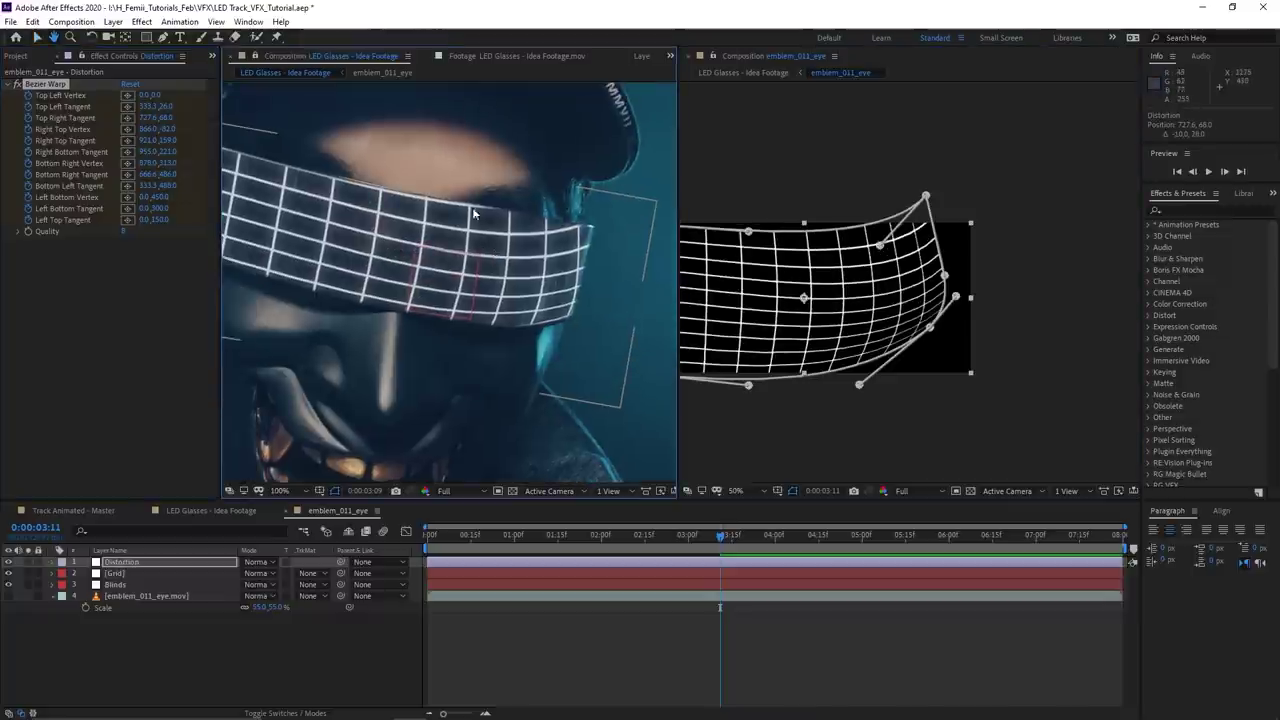
{"action": "left_click_drag", "start_coordinate": [525, 208], "coordinate": [461, 229]}
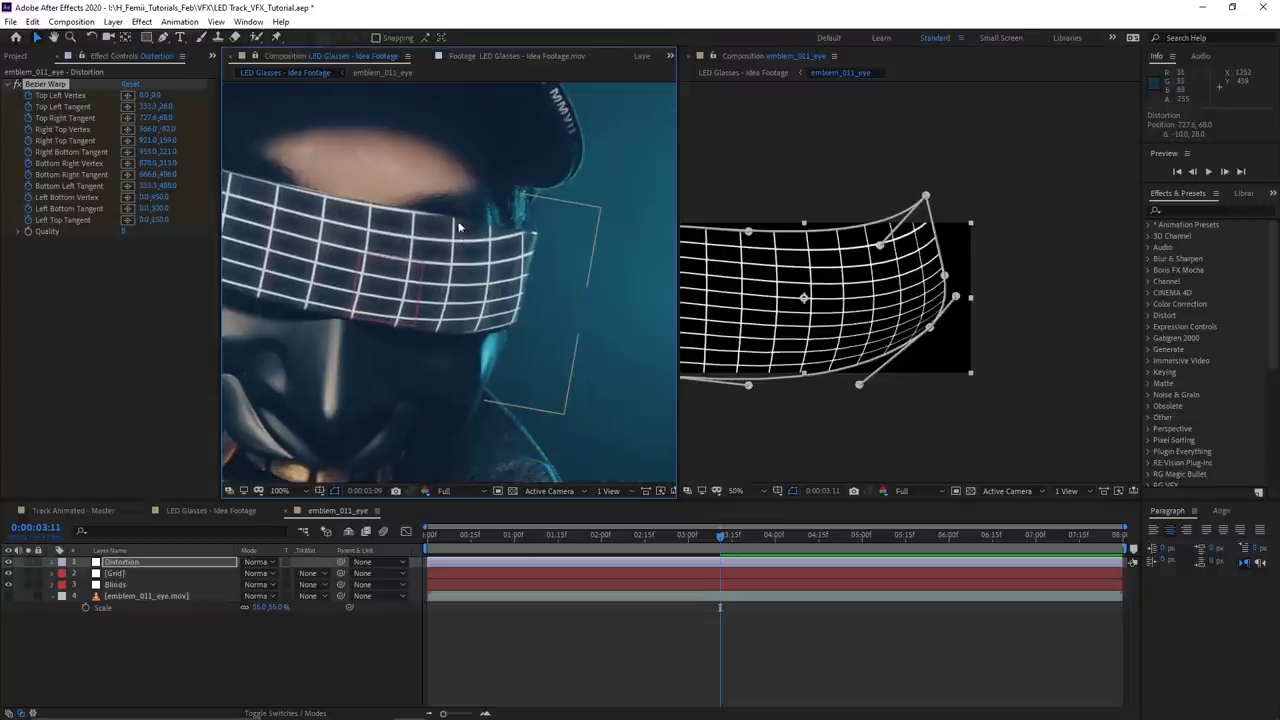
{"action": "left_click_drag", "start_coordinate": [928, 200], "coordinate": [930, 228]}
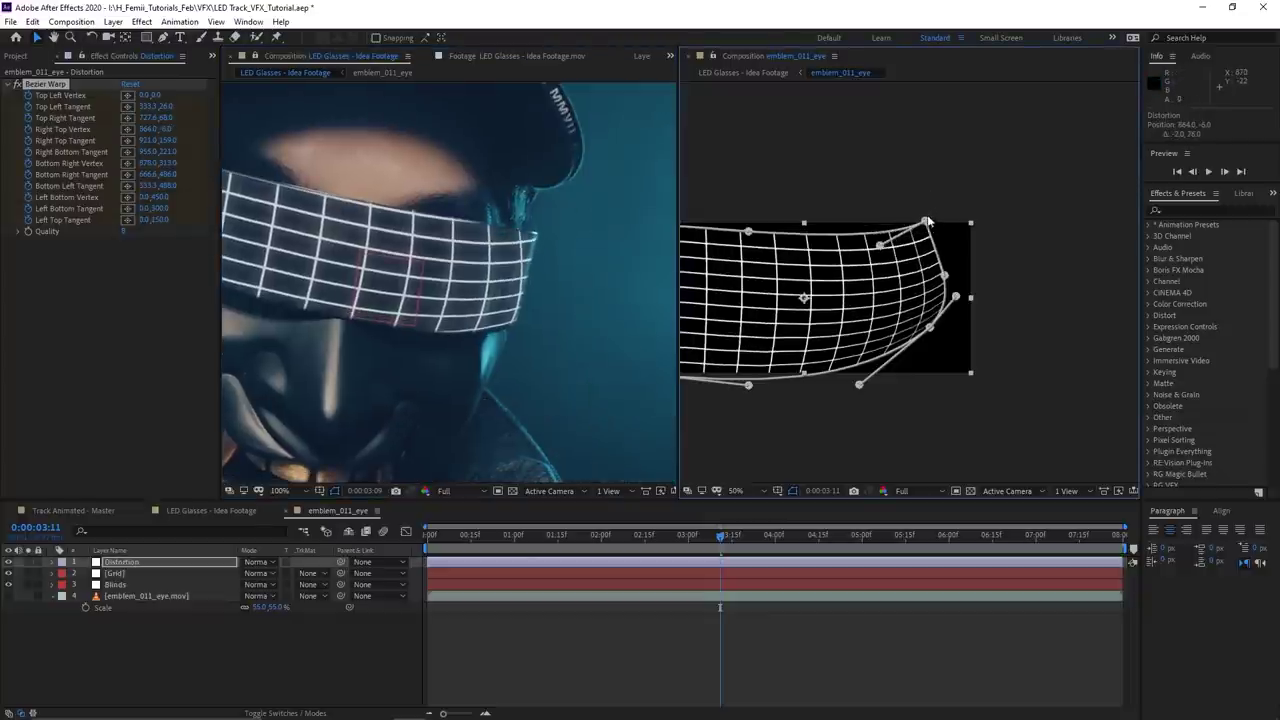
- Refine the warp's right edge against the visor, moving the right top vertex to about 878, 42 and the bottom right vertex to about 874, 369
{"action": "key", "text": "ctrl+a"}
{"action": "left_click", "coordinate": [46, 84]}
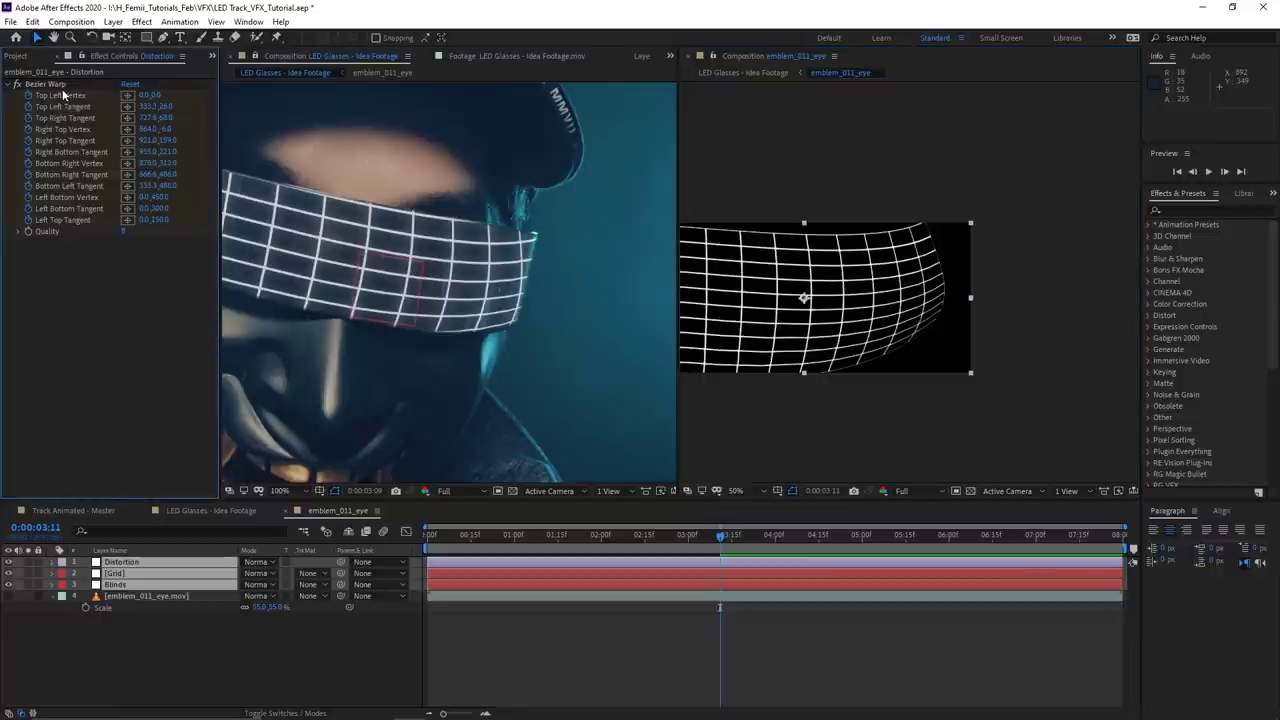
{"action": "left_click_drag", "start_coordinate": [932, 223], "coordinate": [932, 349]}
{"action": "scroll", "coordinate": [485, 296], "scroll_direction": "down", "scroll_amount": 2}
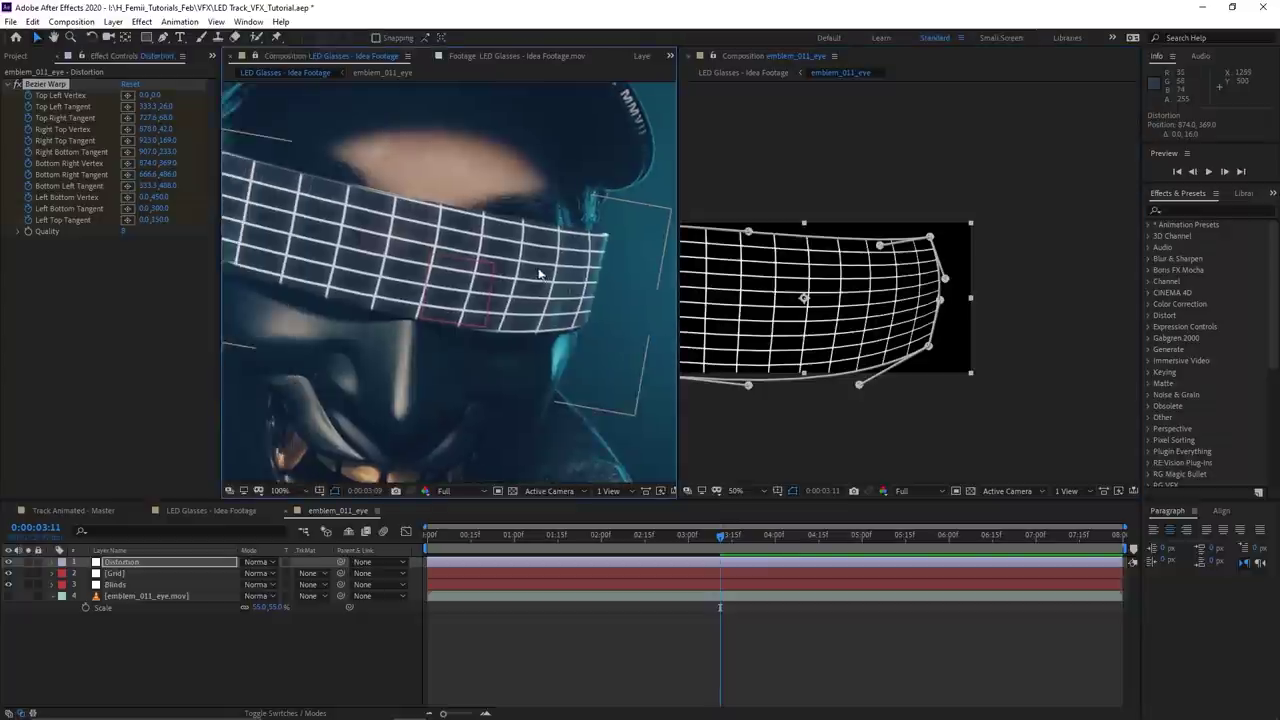
{"action": "scroll", "coordinate": [513, 275], "scroll_direction": "up", "scroll_amount": 2}
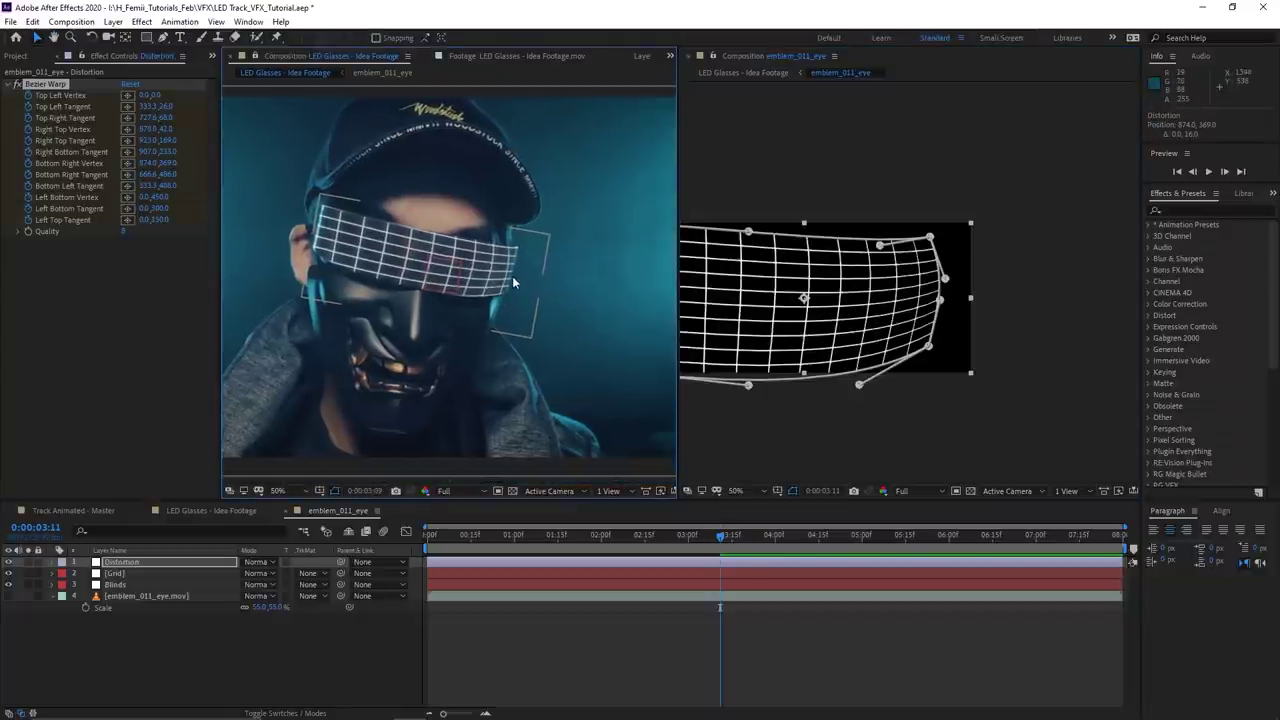
{"action": "left_click_drag", "start_coordinate": [567, 271], "coordinate": [603, 291]}
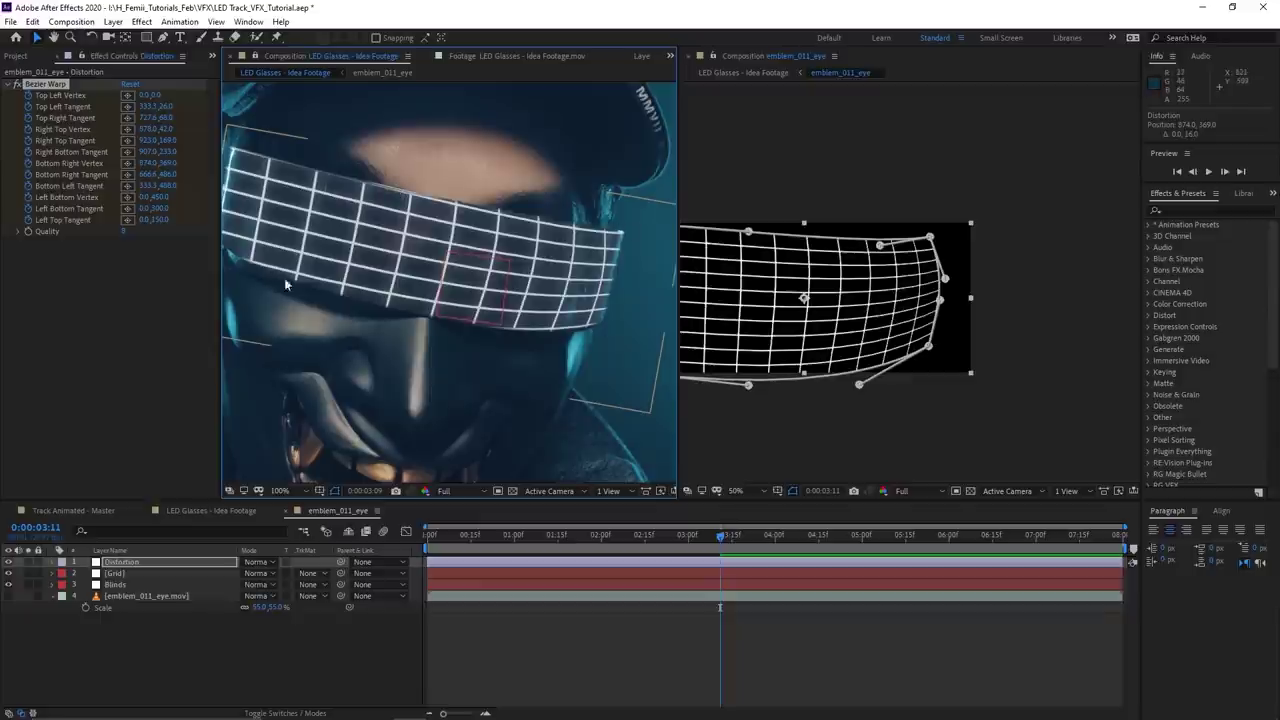
{"action": "left_click_drag", "start_coordinate": [567, 307], "coordinate": [573, 305]}
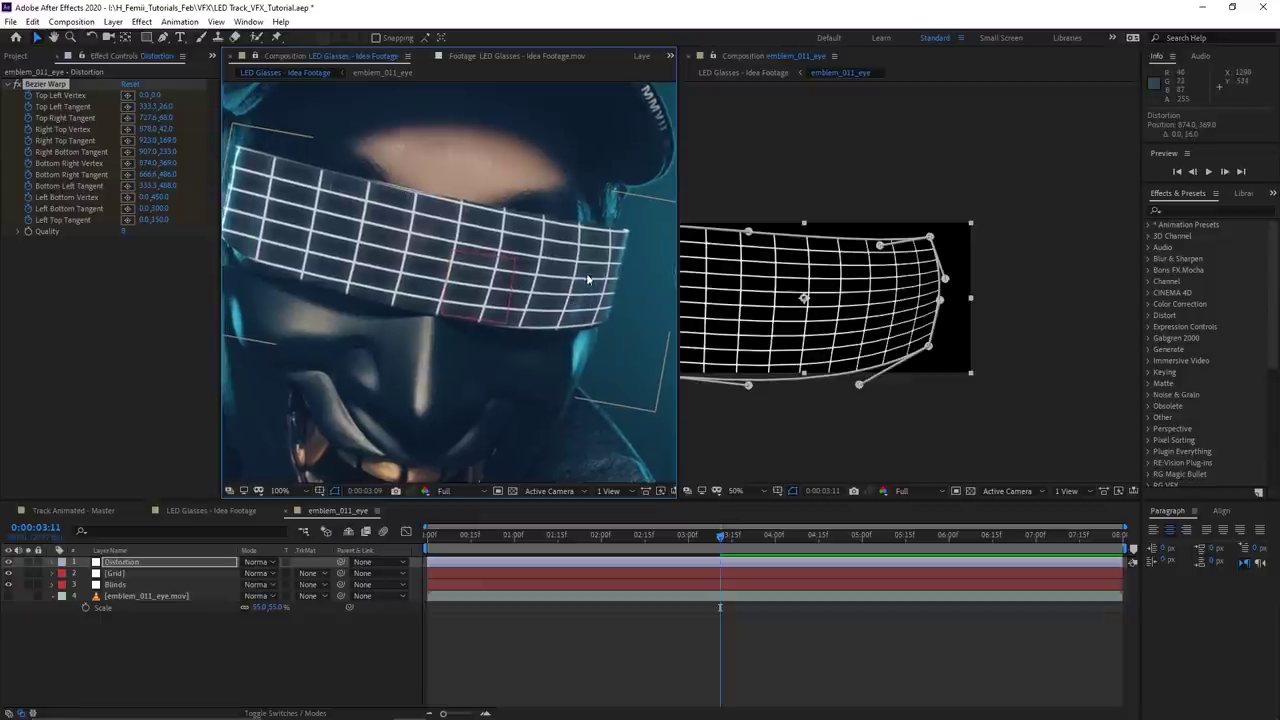
{"action": "scroll", "coordinate": [580, 241], "scroll_direction": "down", "scroll_amount": 3}
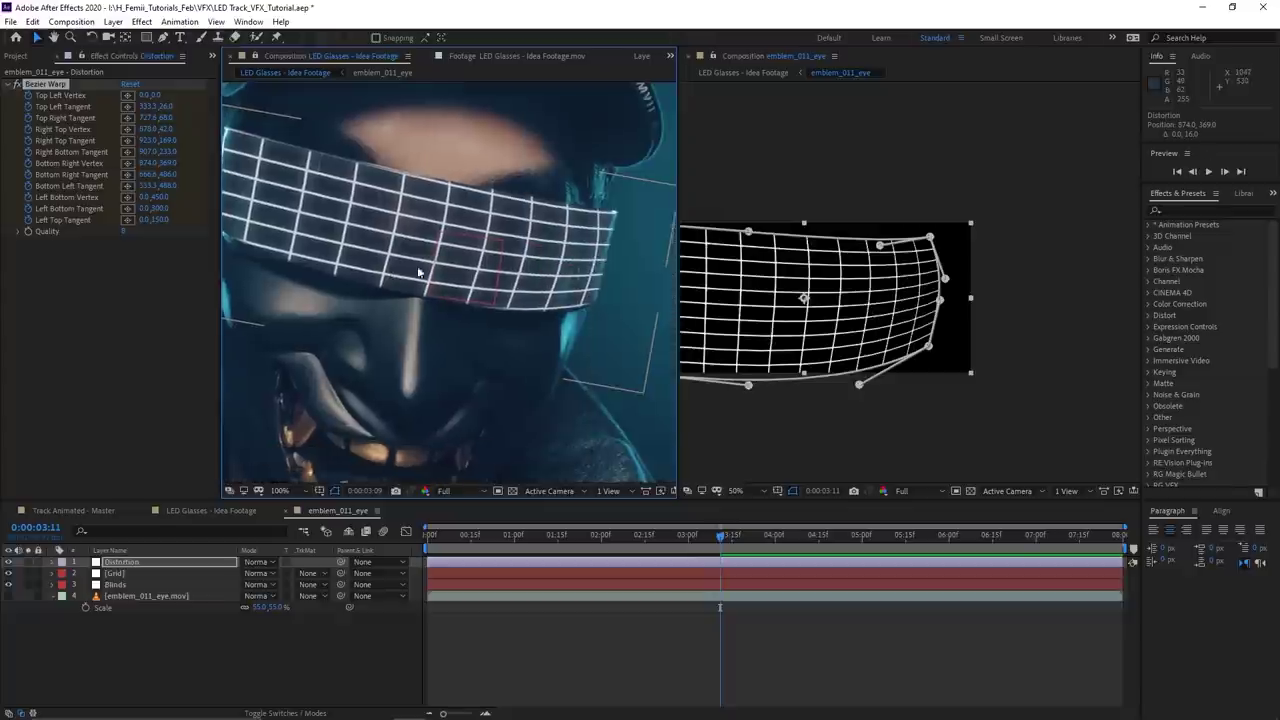
{"action": "scroll", "coordinate": [500, 258], "scroll_direction": "left", "scroll_amount": 2}
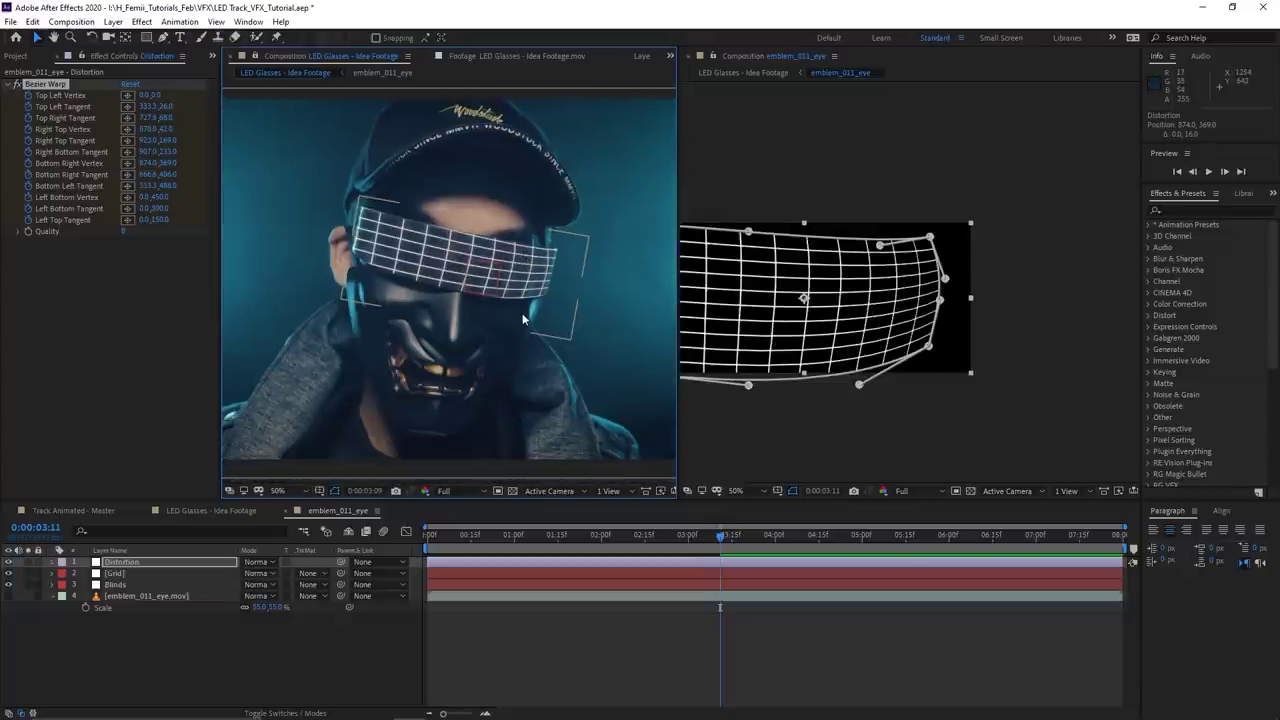
- Hide the Grid layer and show the emblem_011_eye.mov layer again to check the eye on the visor
{"action": "left_click", "coordinate": [115, 575]}
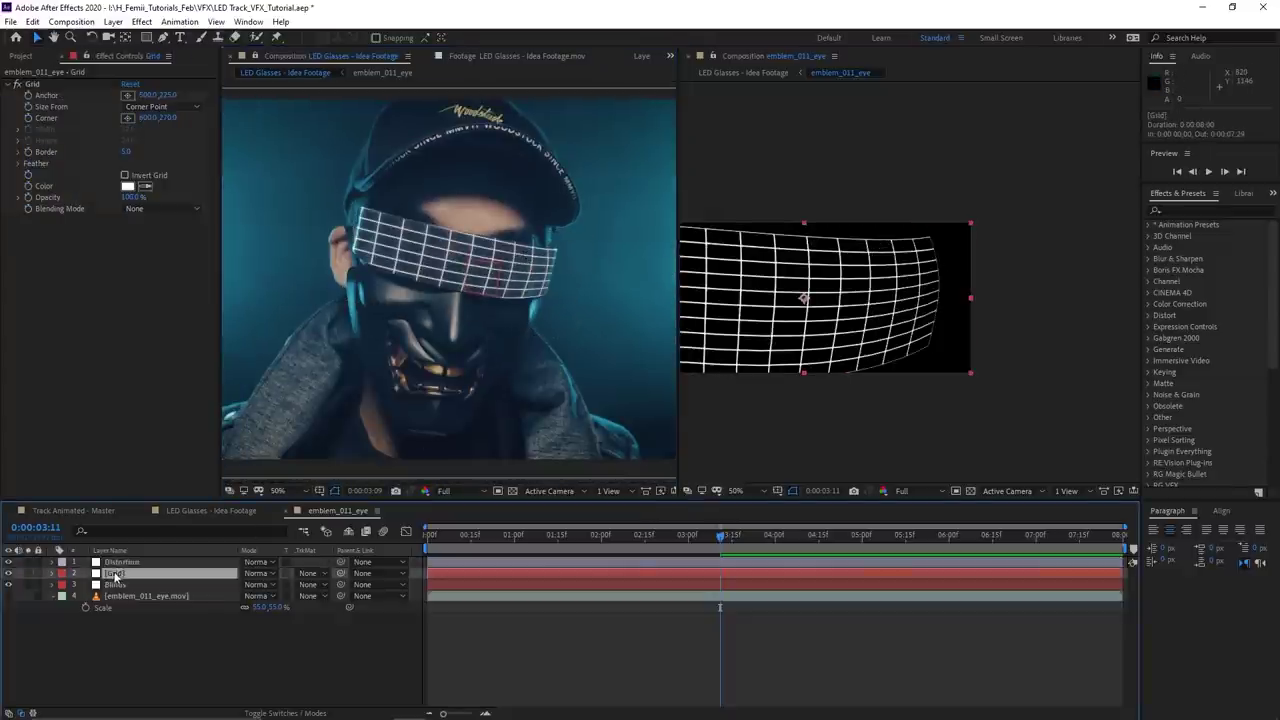
{"action": "left_click", "coordinate": [8, 573]}
{"action": "left_click", "coordinate": [8, 596]}
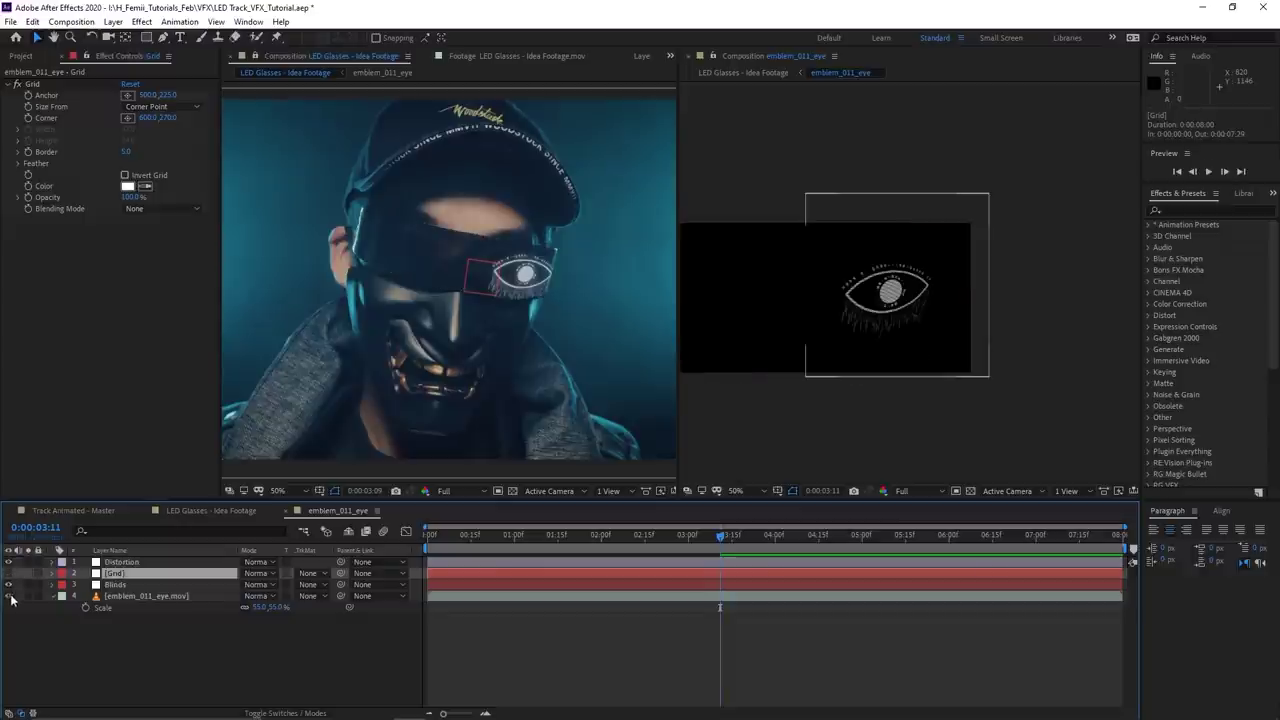
{"action": "scroll", "coordinate": [506, 345], "scroll_direction": "up", "scroll_amount": 2}
{"action": "scroll", "coordinate": [411, 305], "scroll_direction": "right", "scroll_amount": 3}
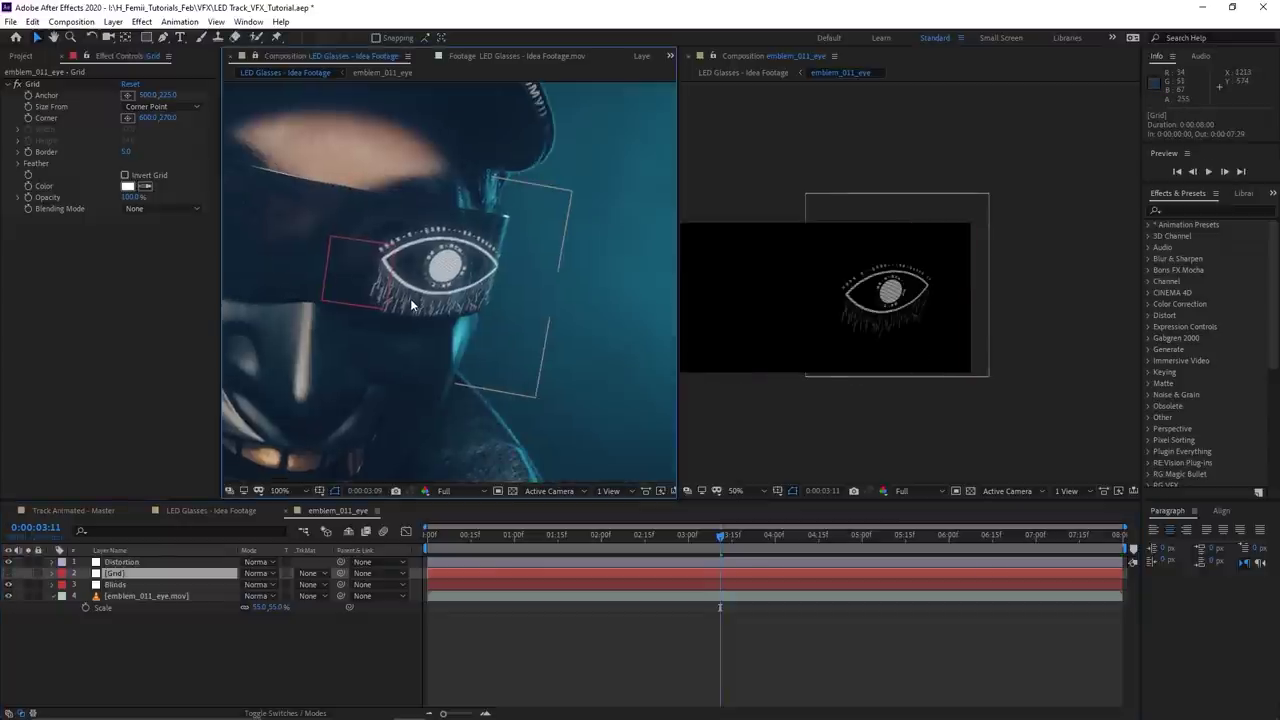